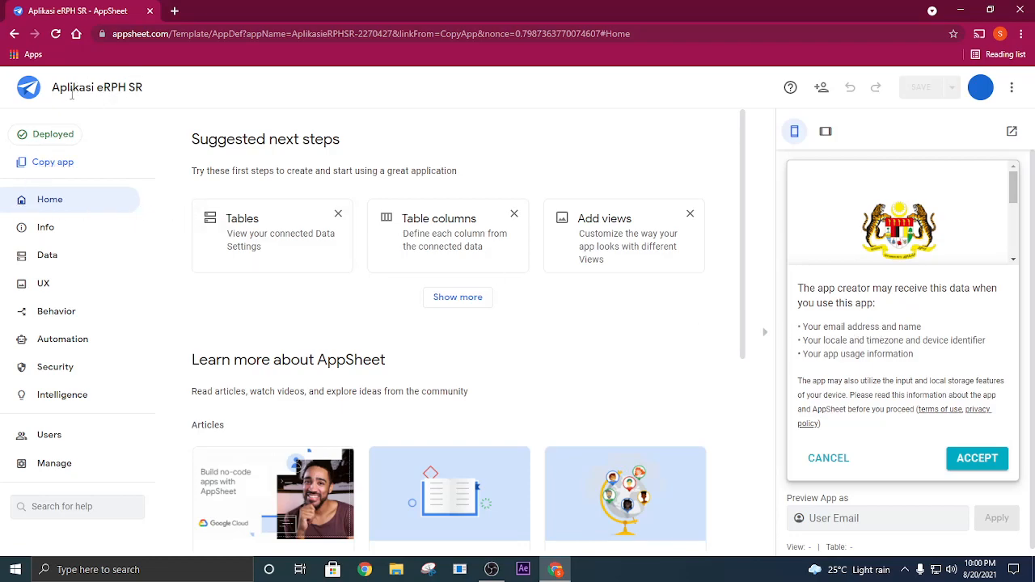
- Start copying the Aplikasi eRPH SR app, signing in with the Google account and allowing the requested Drive and Sheets access
left_click(53, 162)
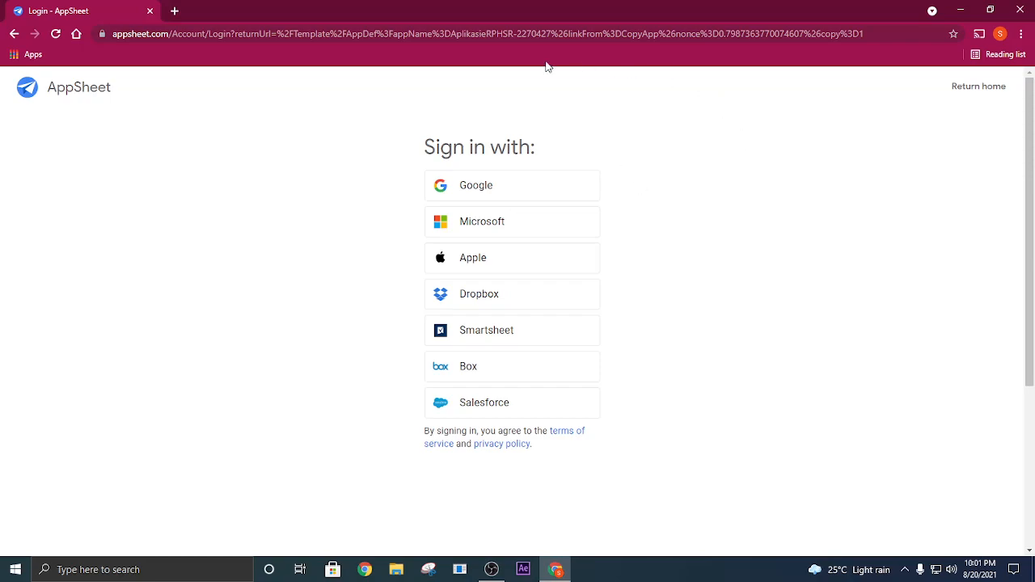
left_click(477, 193)
left_click(476, 193)
left_click(476, 192)
left_click(476, 193)
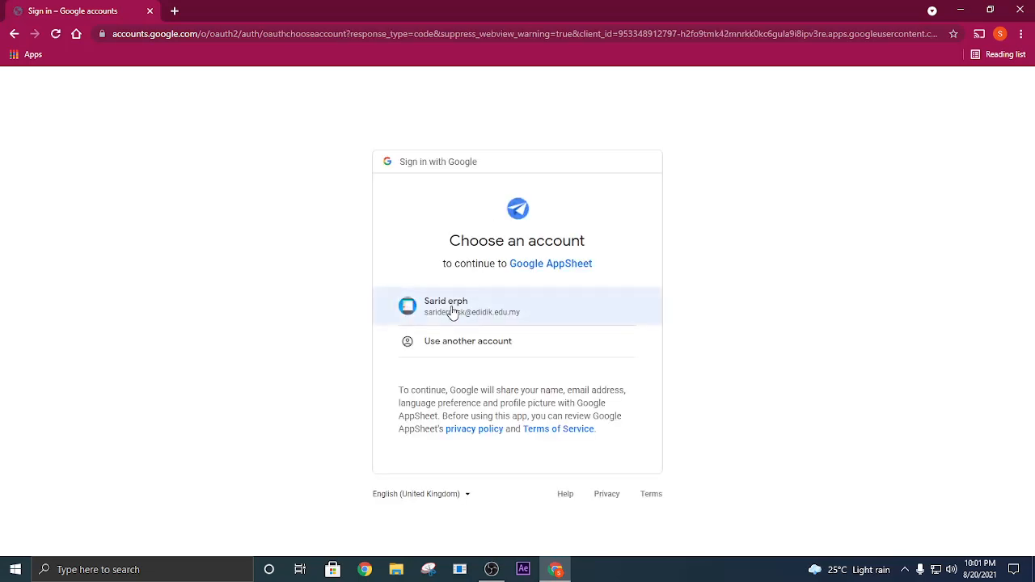
left_click(453, 313)
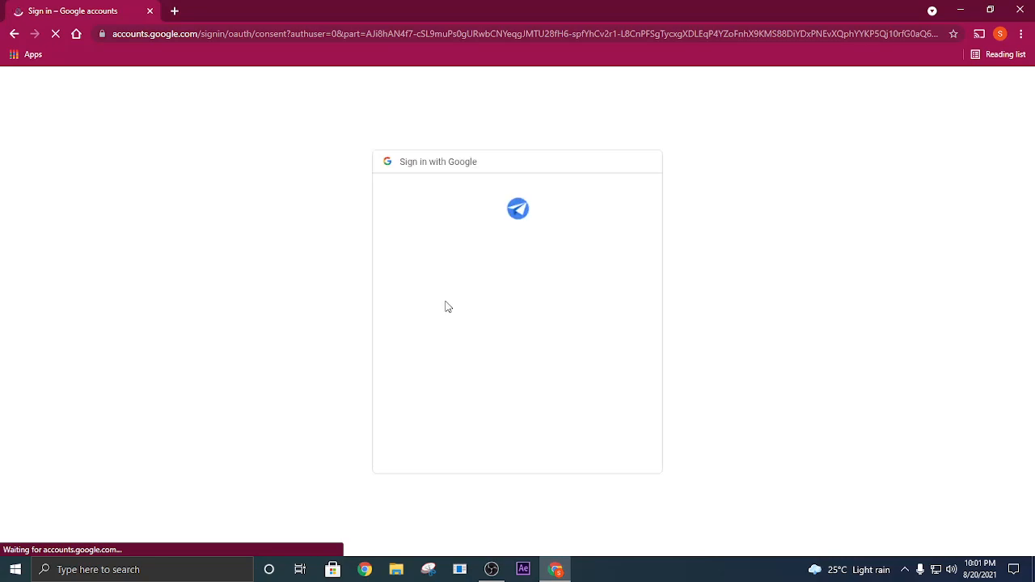
scroll(609, 396, "down", 1)
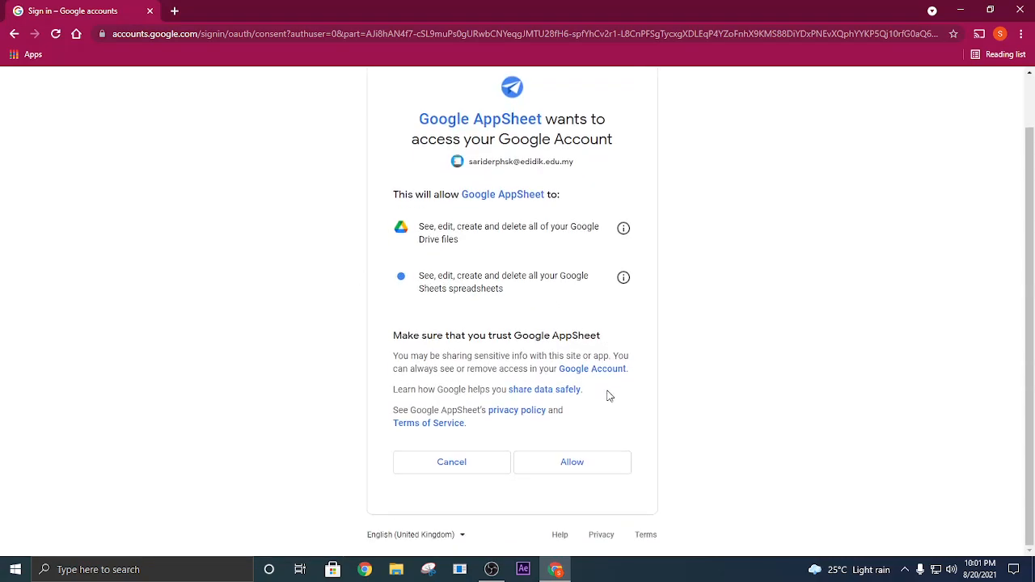
left_click(584, 465)
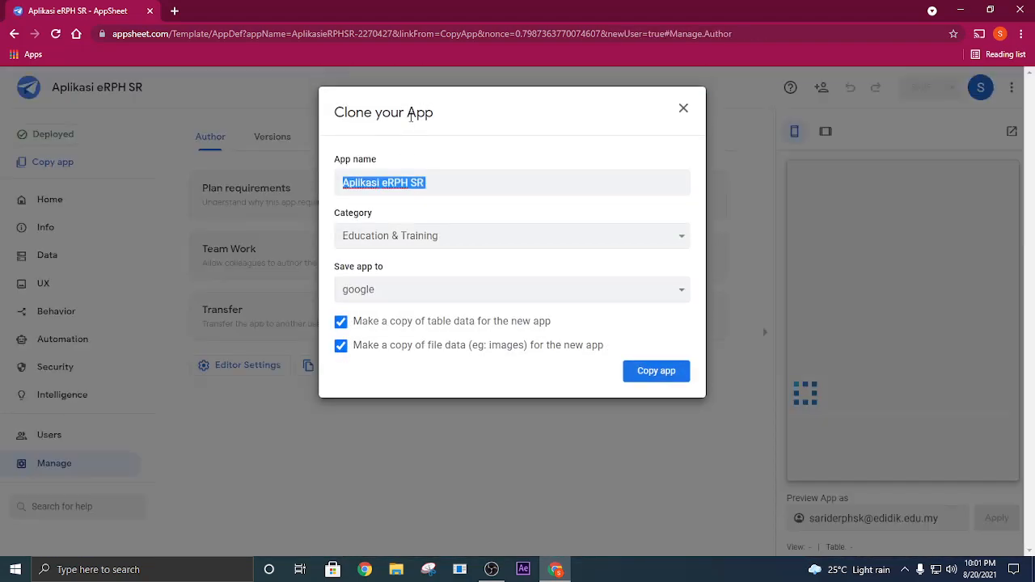
- Name the app copy "eRPH SK PENGKALAN KUBOR SALOR", create it with its table and file data, and start customizing it
left_click(443, 181)
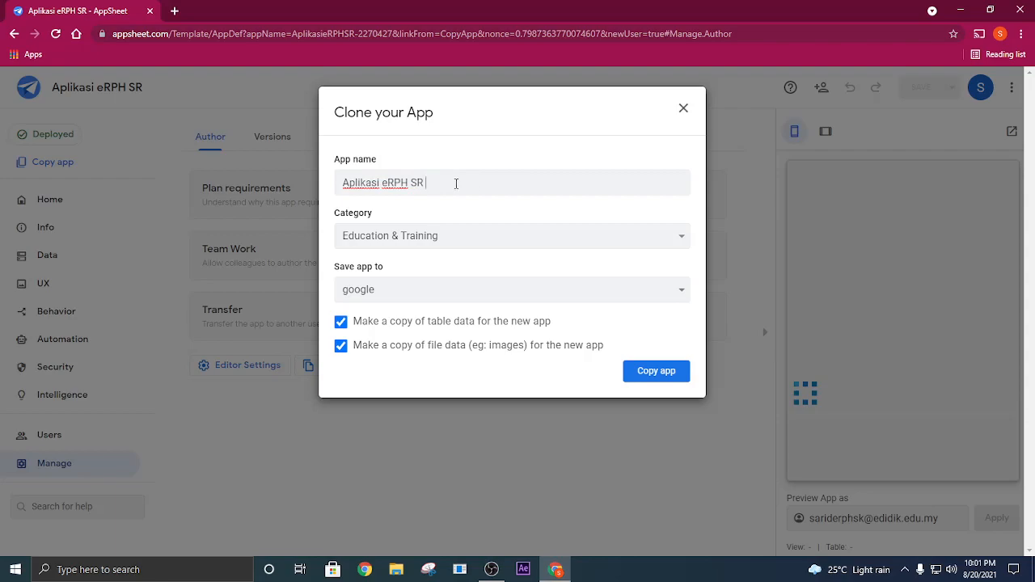
left_click_drag(384, 183, 453, 185)
key("BackSpace")
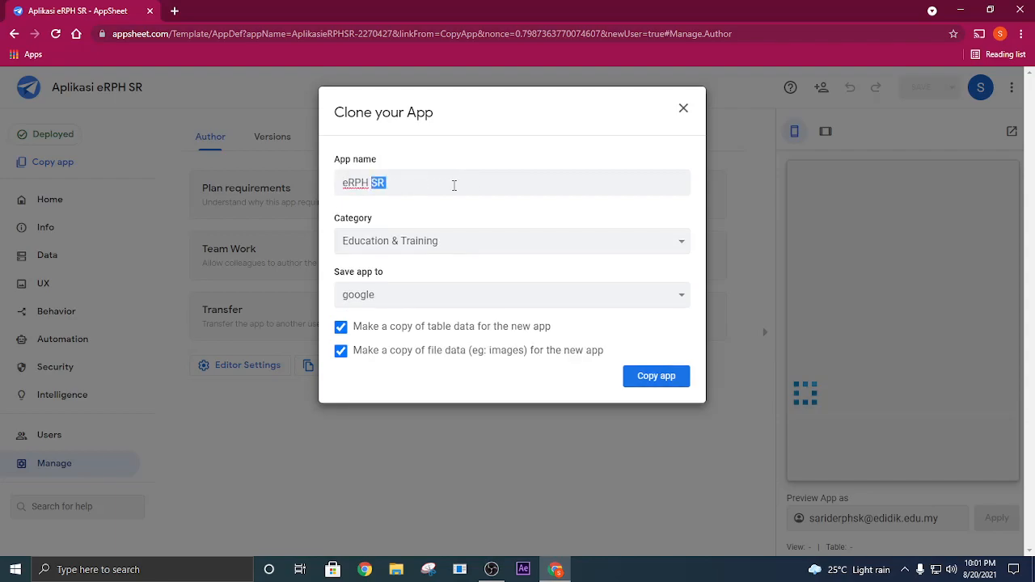
type("SK PENG")
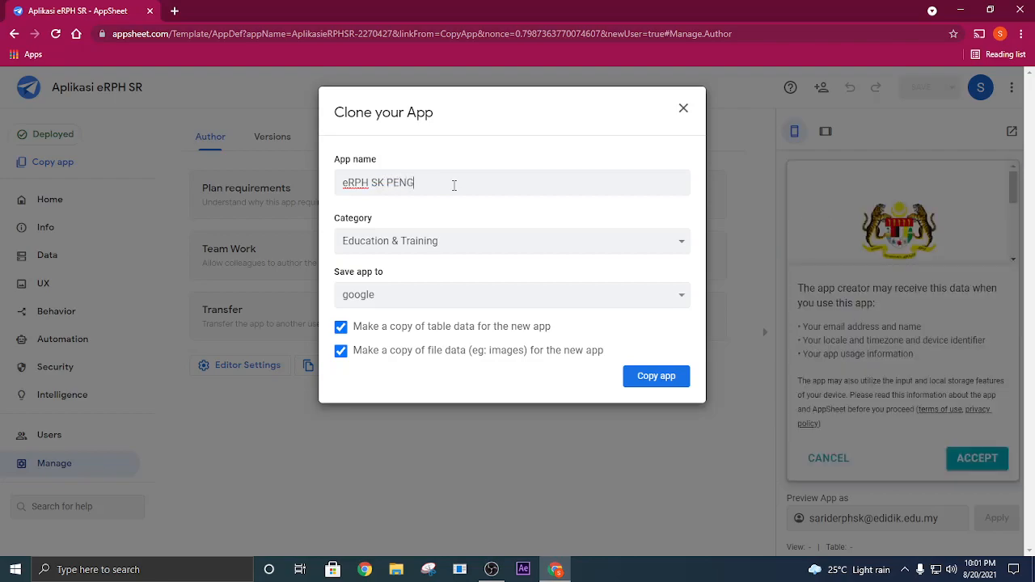
type("KALAN KUBOR SALOR")
left_click(668, 378)
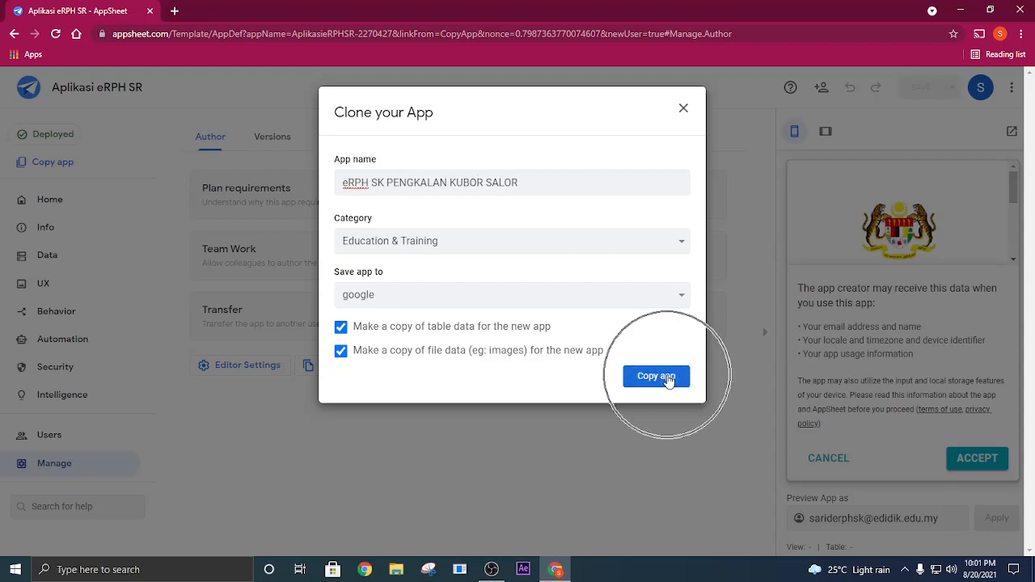
left_click(664, 377)
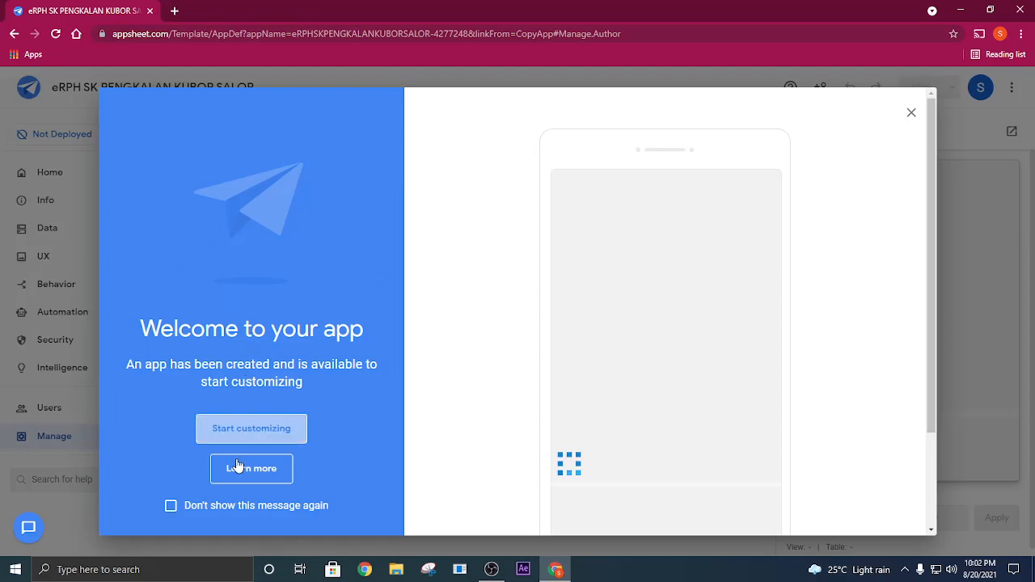
left_click(262, 436)
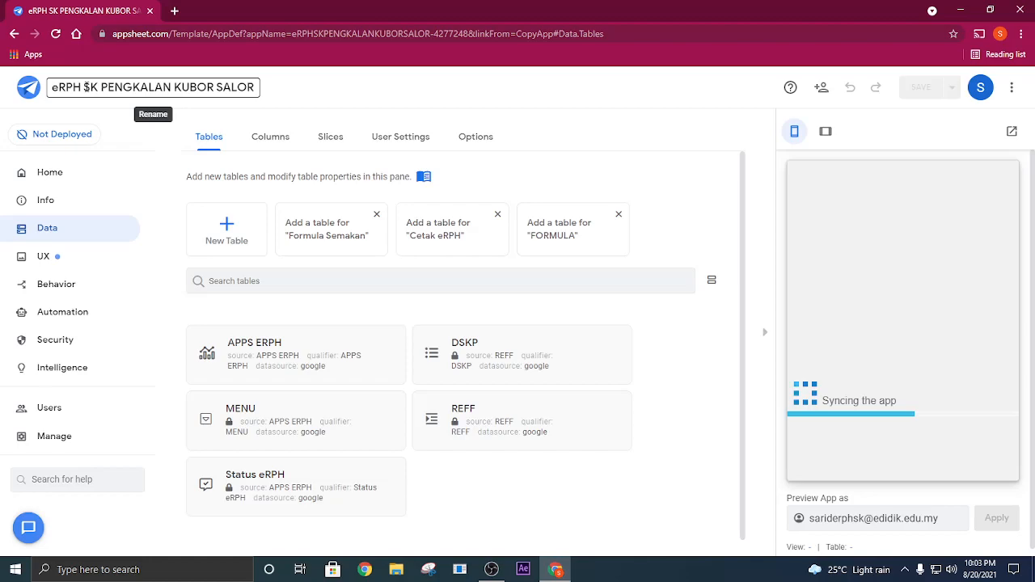
- Check the new app's name and look through the MENU eRPH SR entries in the app preview
left_click_drag(84, 86, 258, 86)
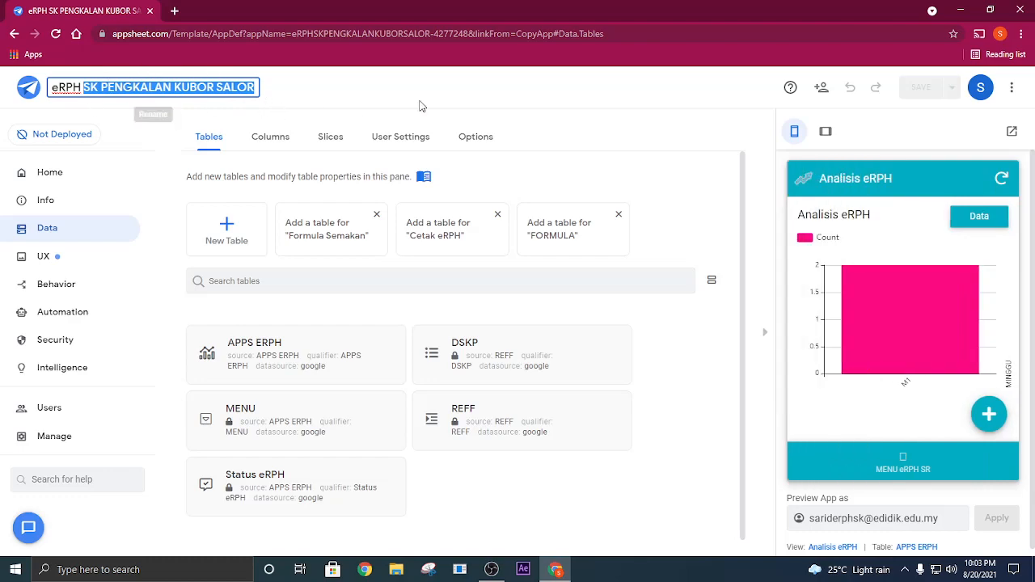
left_click(908, 466)
scroll(894, 326, "down", 1)
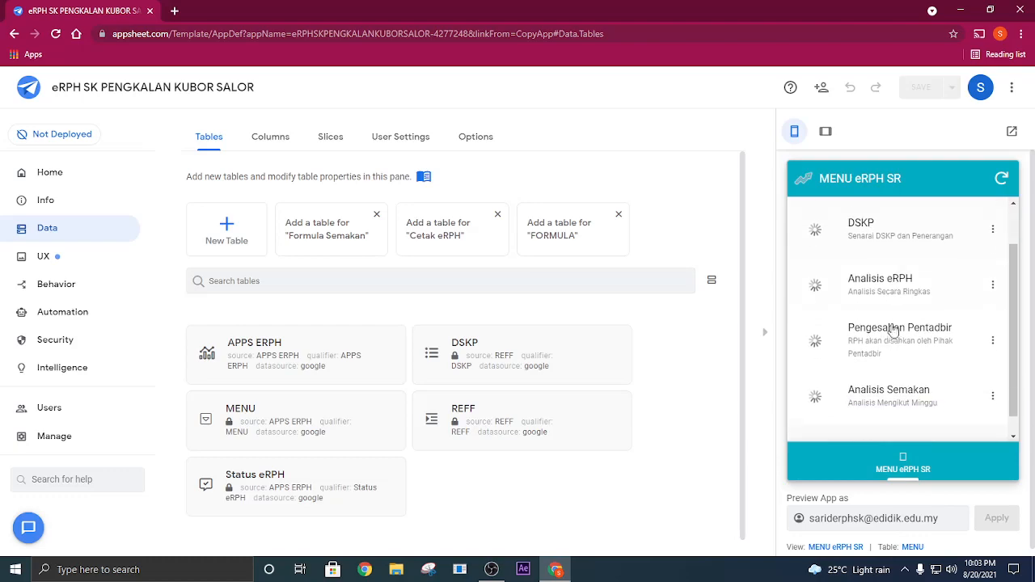
scroll(873, 323, "up", 2)
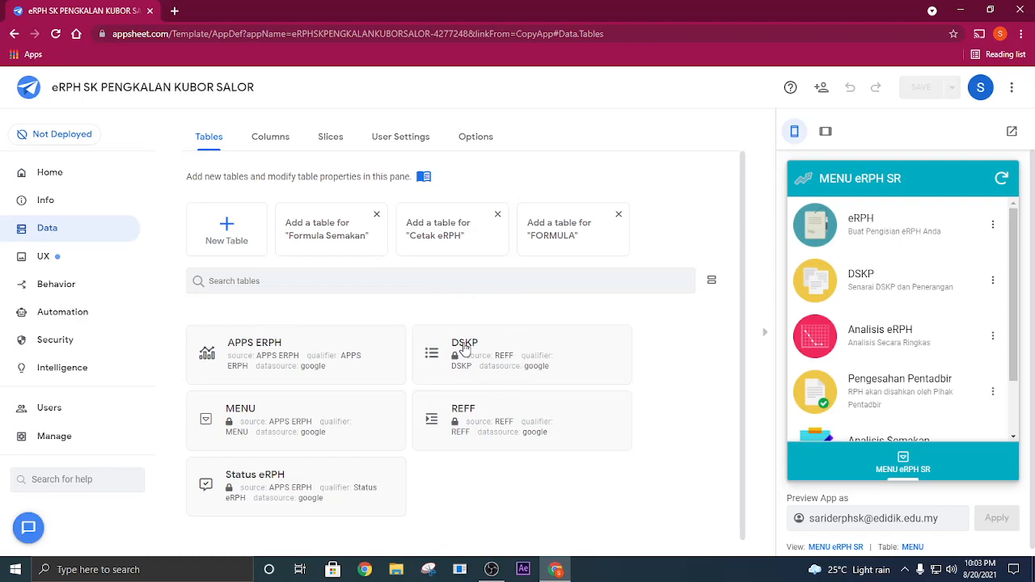
- Look over the app's data tables and the settings of the DSKP table
left_click(464, 349)
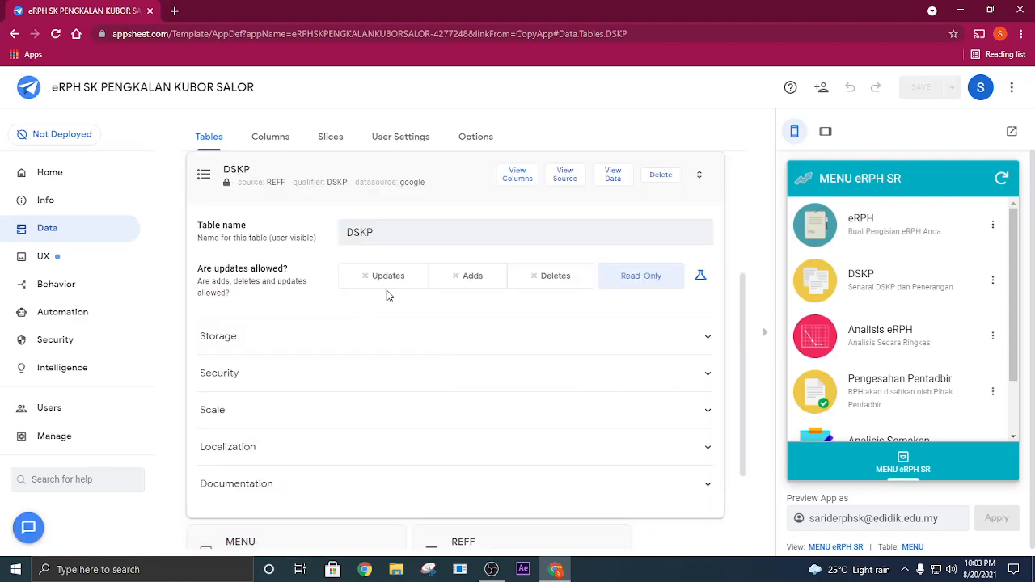
left_click(83, 232)
left_click(44, 201)
left_click(46, 173)
left_click(47, 230)
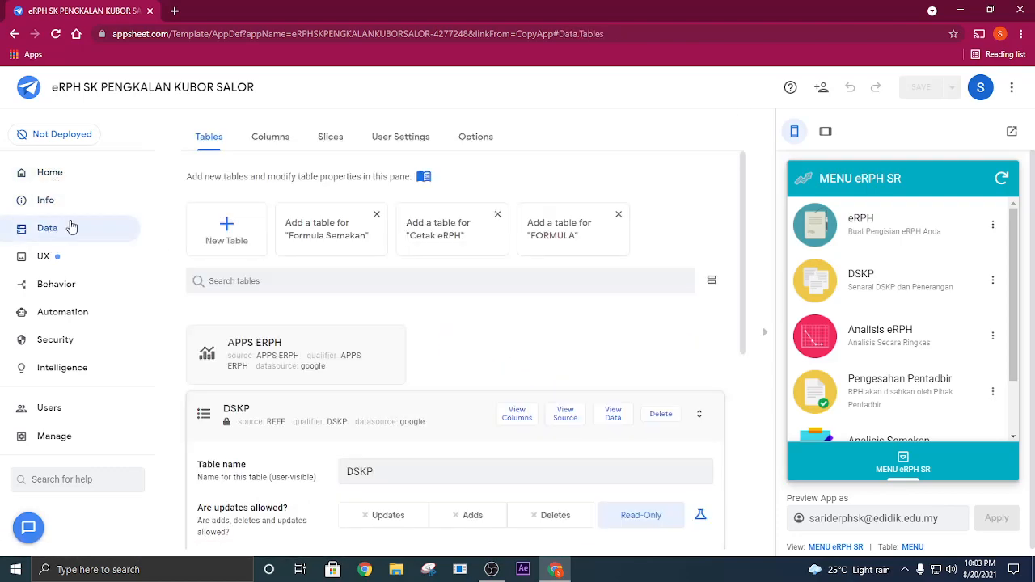
scroll(307, 340, "down", 2)
scroll(374, 407, "down", 3)
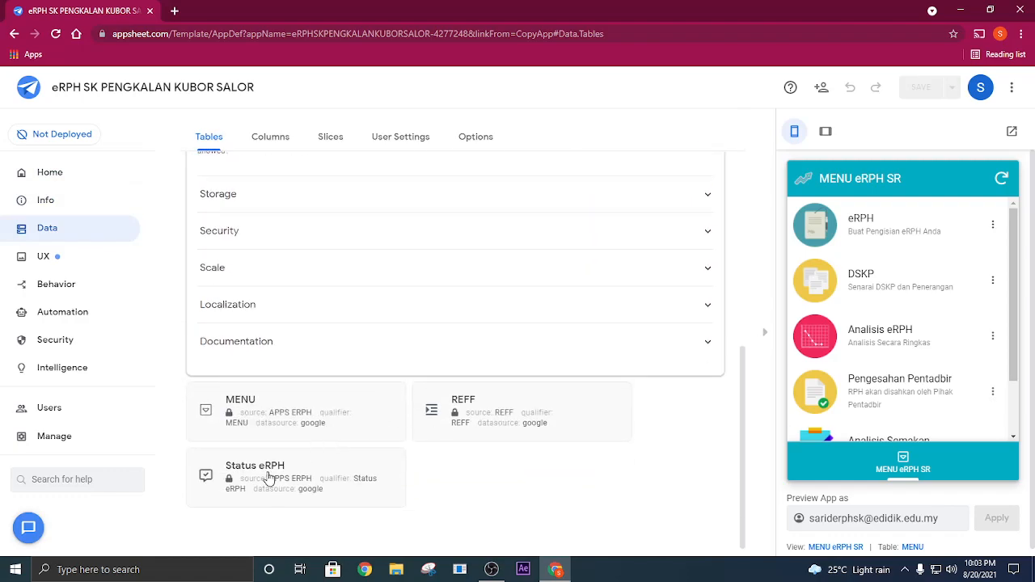
scroll(316, 417, "up", 5)
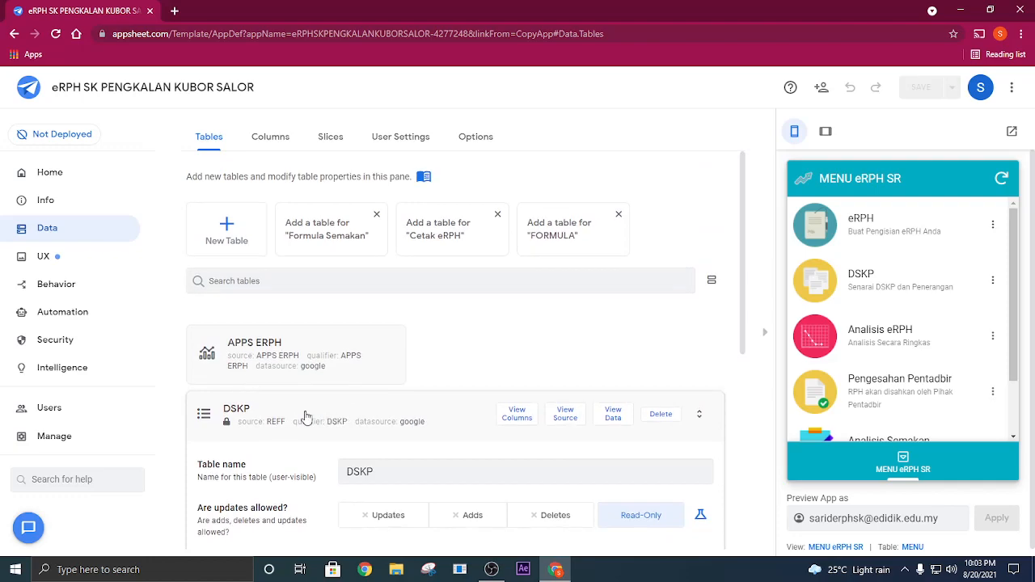
left_click(248, 414)
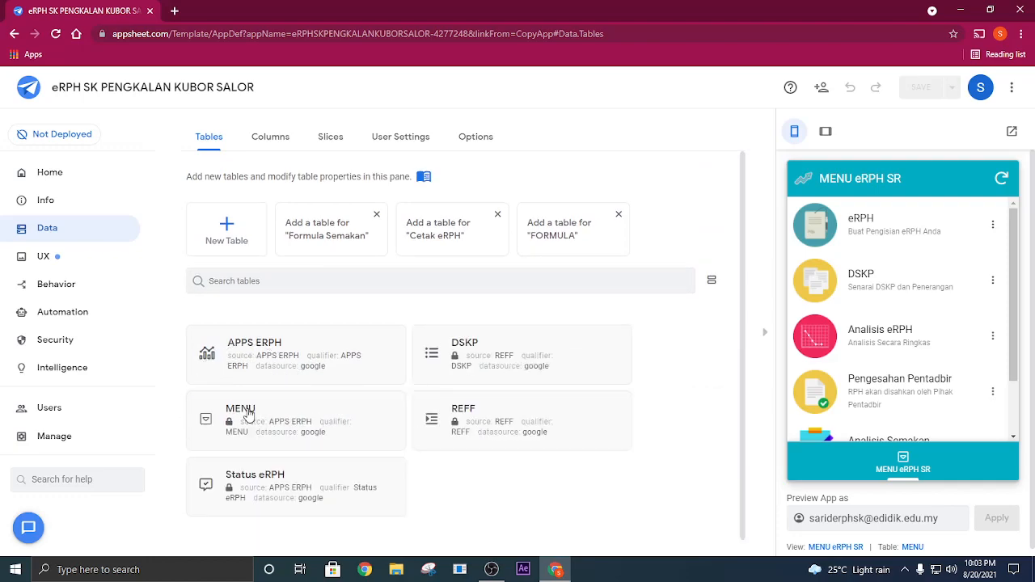
- Open the source spreadsheet of the DSKP table
left_click(478, 353)
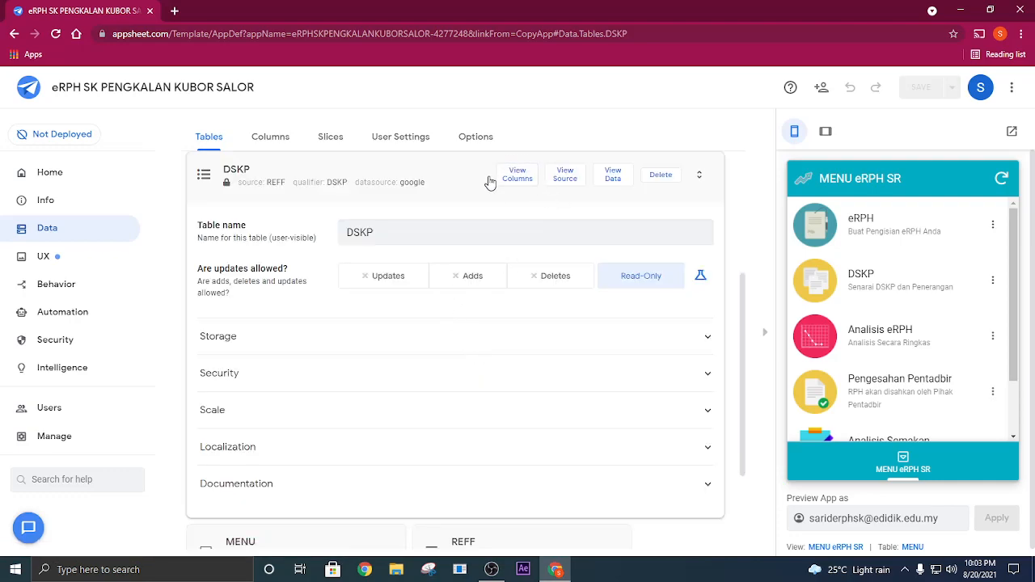
left_click(567, 184)
left_click(567, 184)
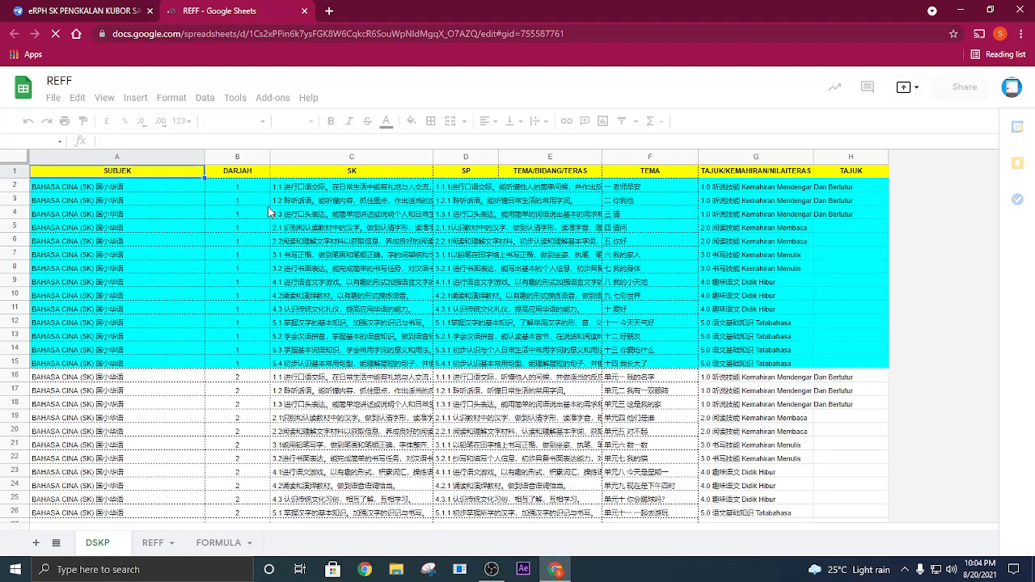
- Create a filter on the header row of the DSKP sheet, starting from the SUBJEK cell
left_click(158, 228)
left_click(117, 173)
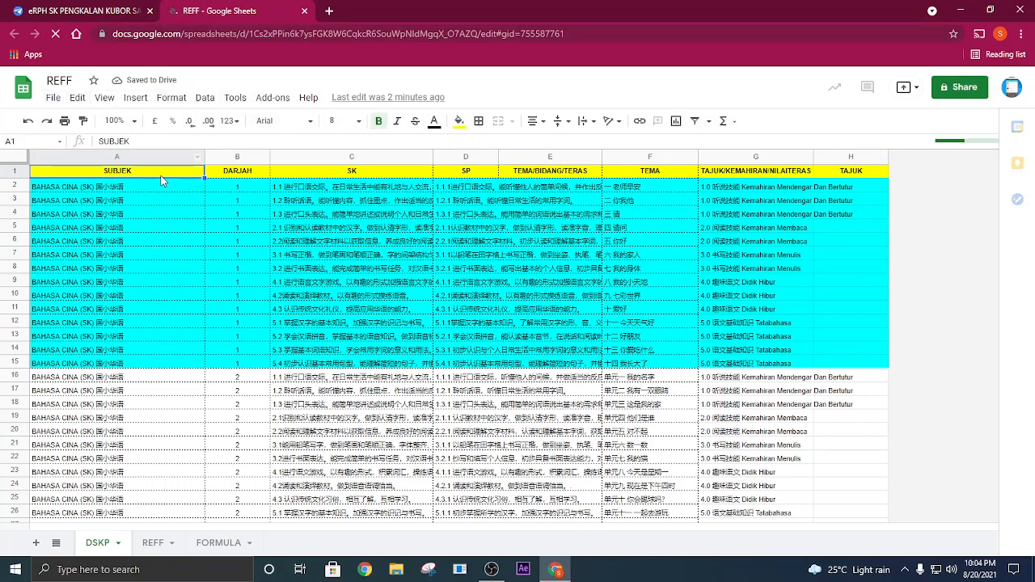
left_click(698, 122)
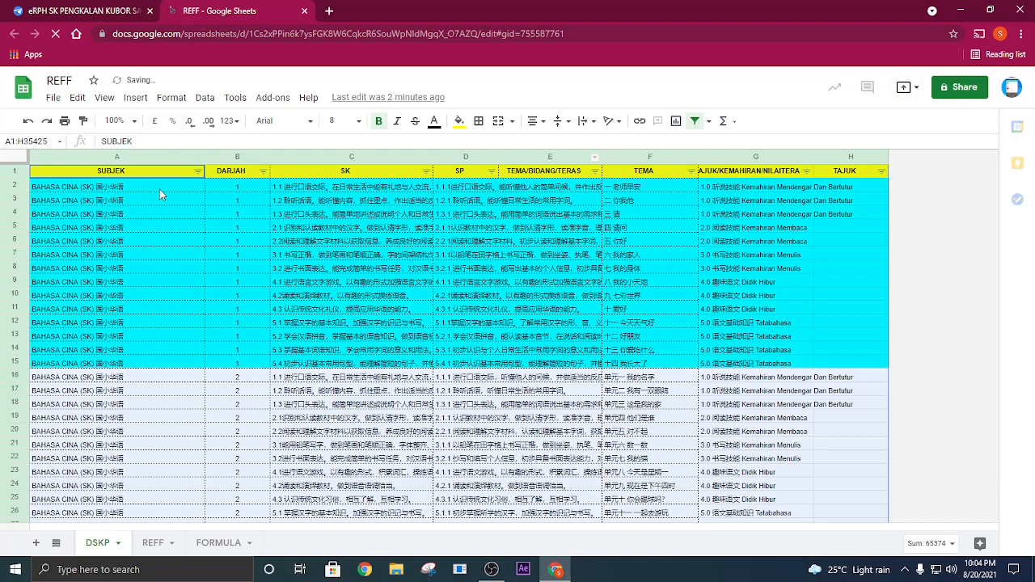
left_click(197, 172)
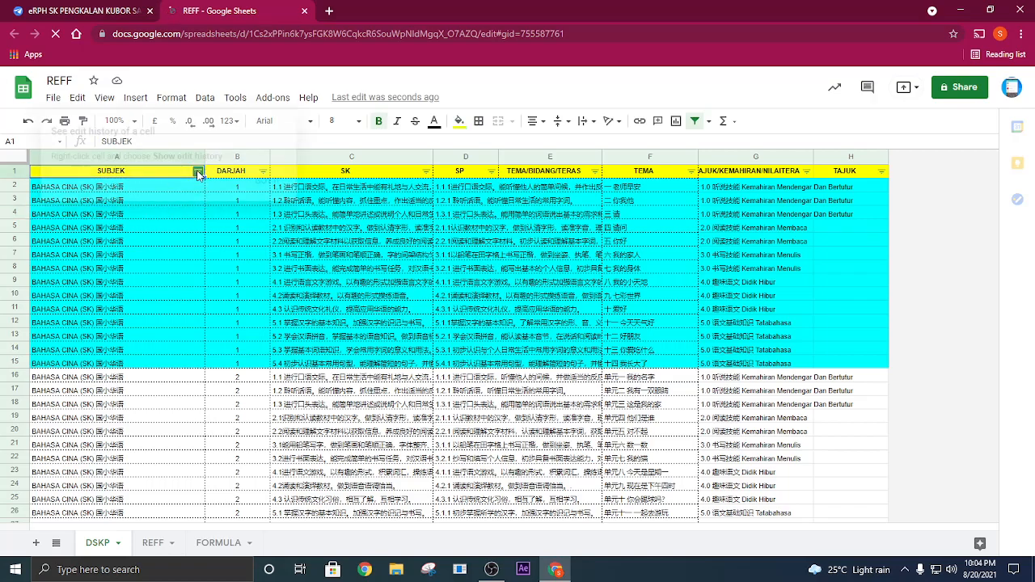
left_click(268, 181)
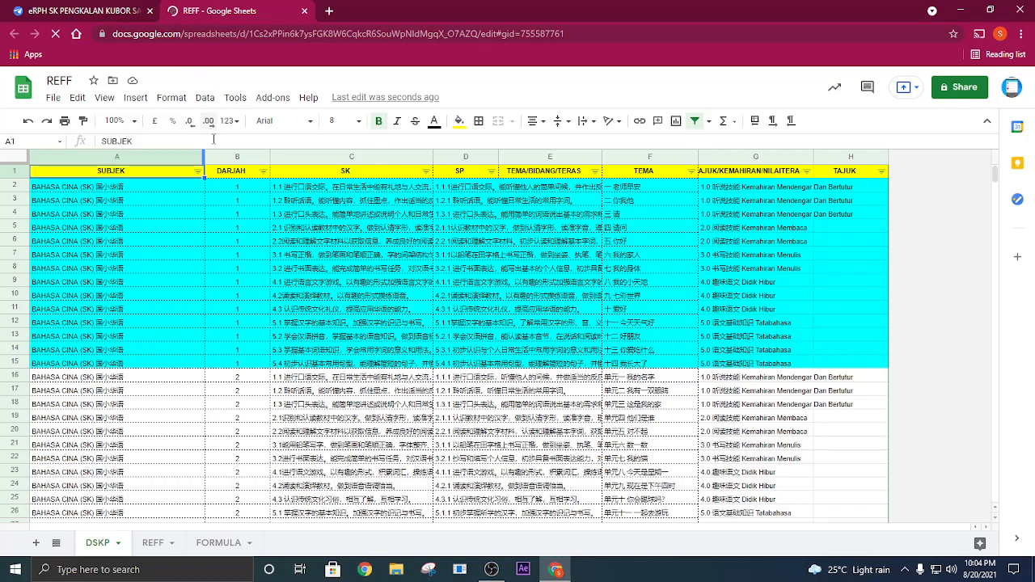
- In the SUBJEK column's filter values, deselect BAHASA MELAYU among the language subjects
left_click(197, 172)
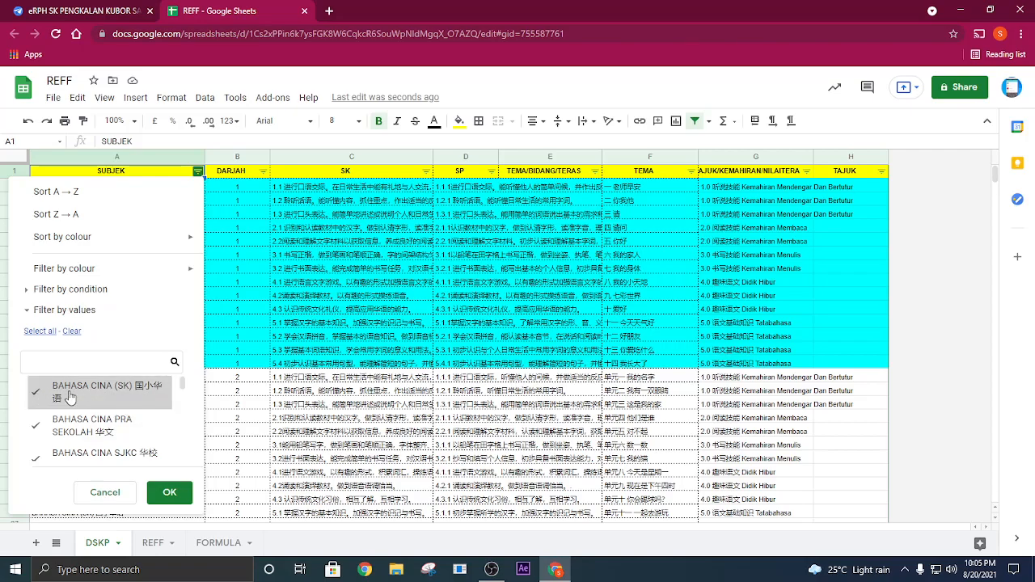
scroll(113, 405, "down", 1)
scroll(129, 419, "down", 1)
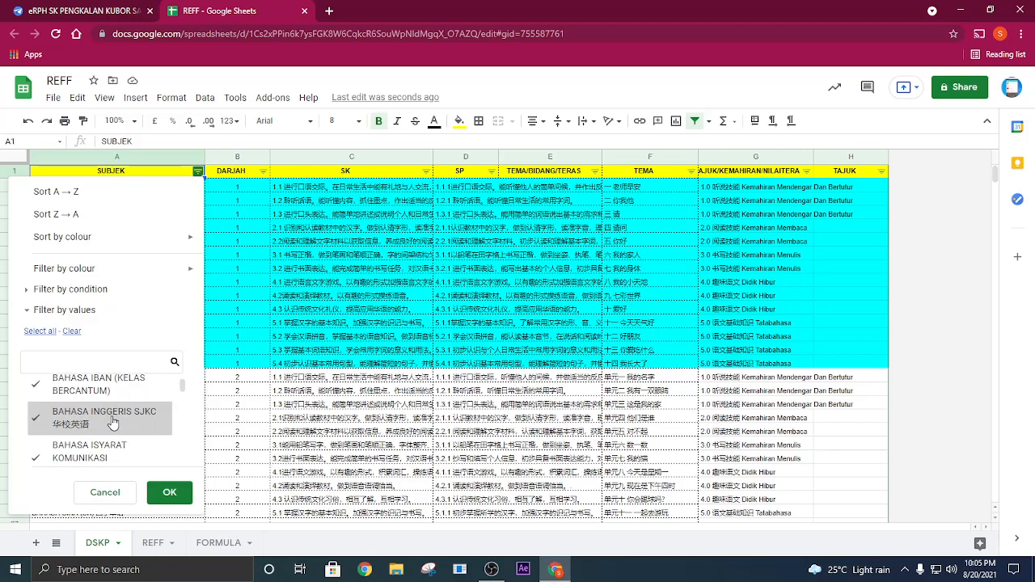
scroll(110, 424, "down", 1)
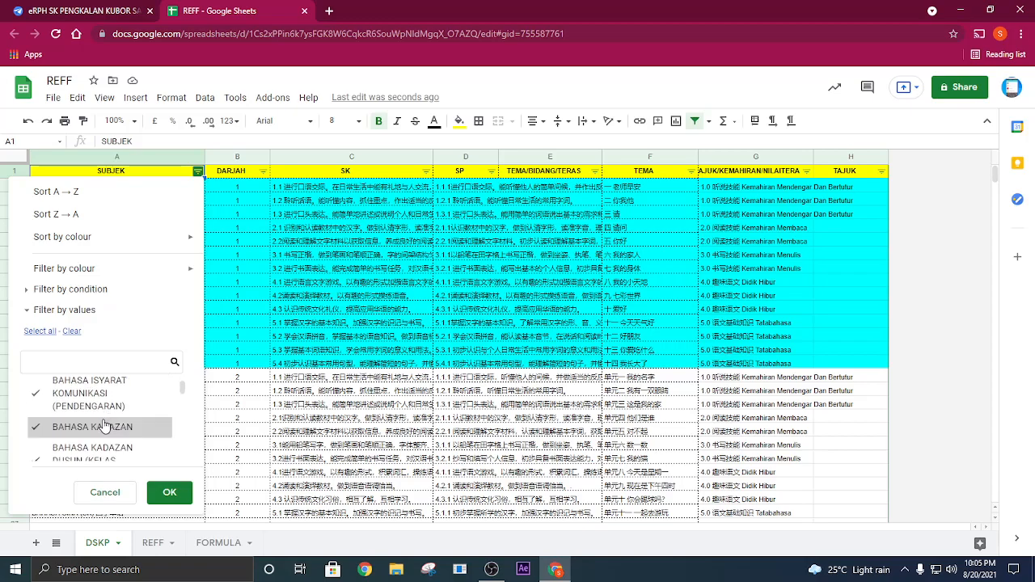
scroll(110, 417, "down", 2)
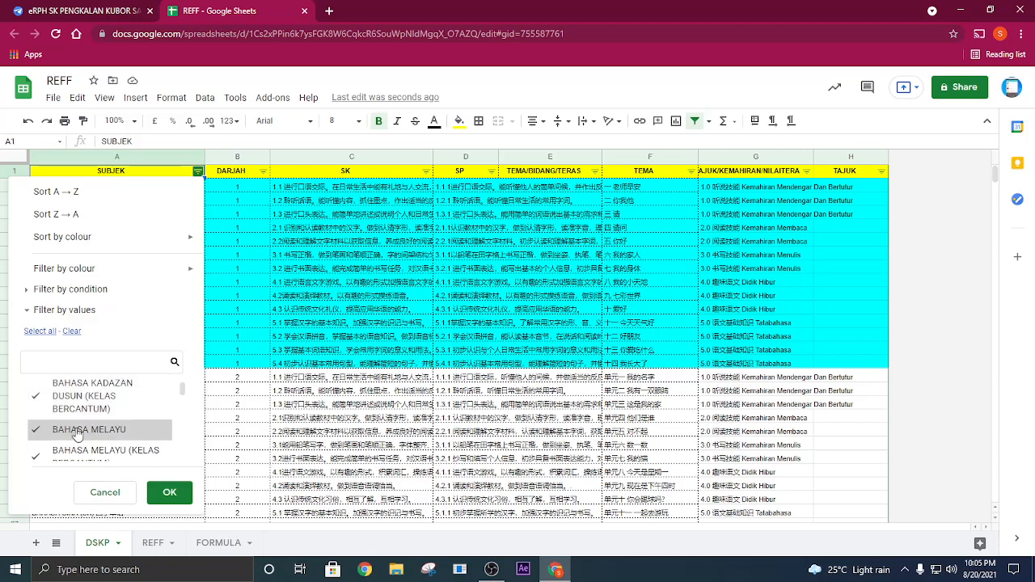
scroll(122, 424, "down", 1)
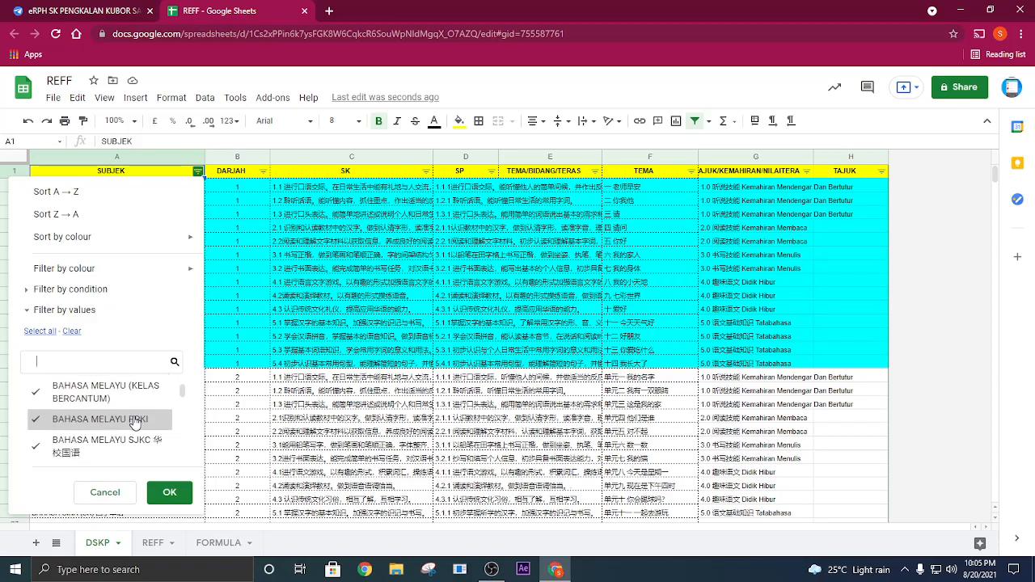
- Deselect ENGLISH, GPM and MATEMATIK in the SUBJEK filter values, keeping their PPKI, SJKC and KELAS BERCANTUM variants selected
scroll(126, 428, "down", 1)
scroll(124, 425, "down", 2)
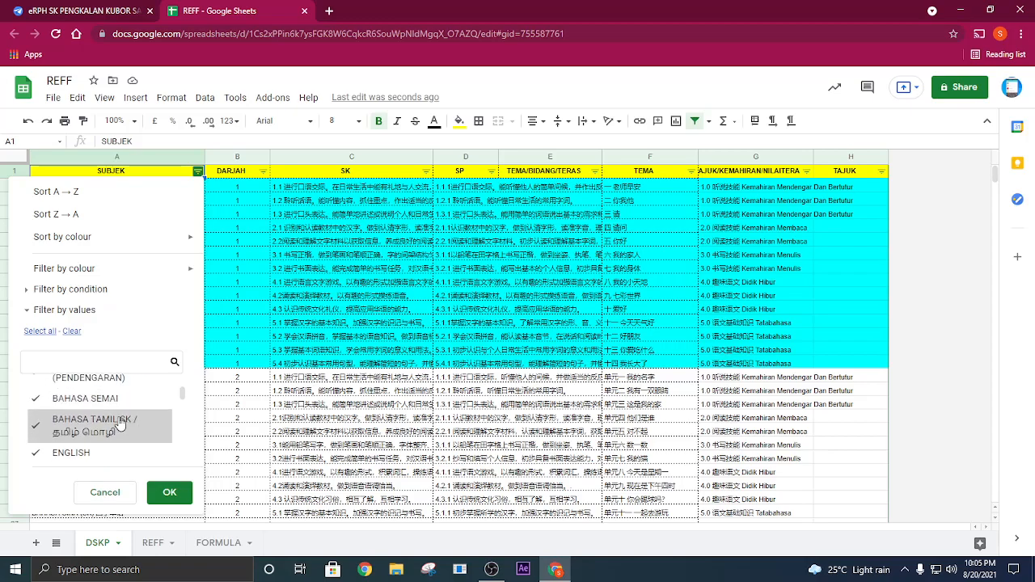
scroll(122, 417, "down", 2)
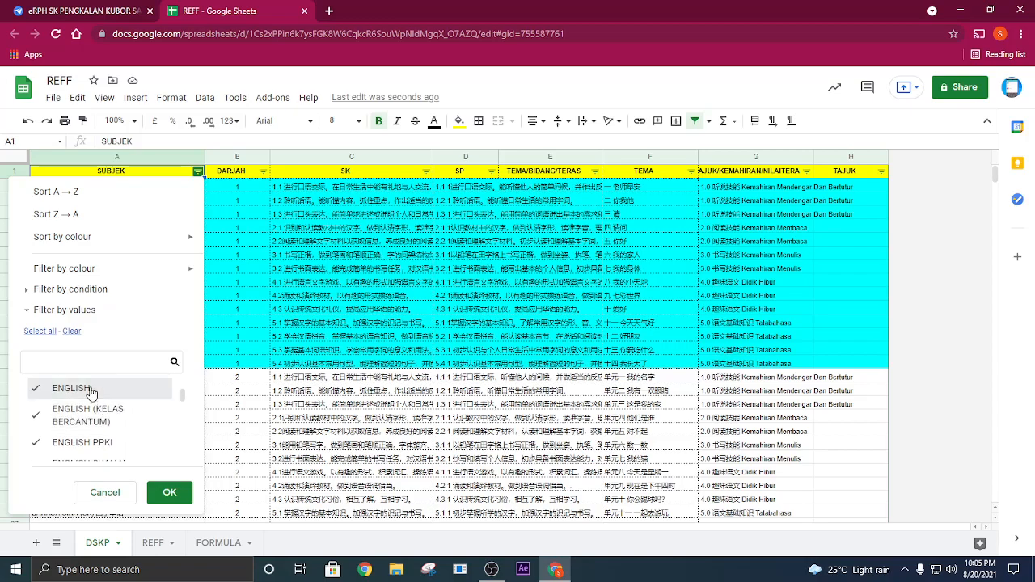
scroll(102, 401, "down", 2)
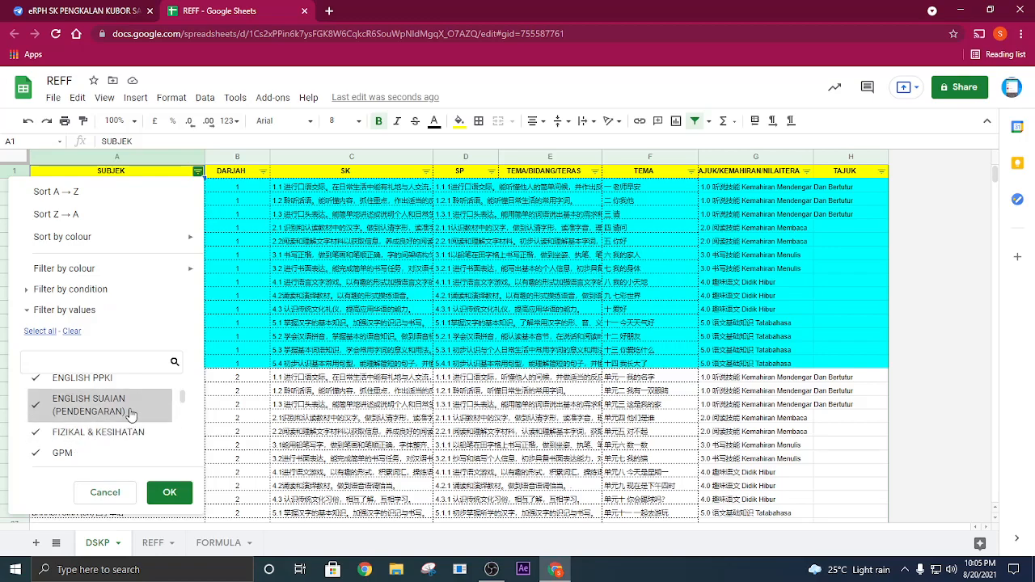
scroll(89, 406, "down", 2)
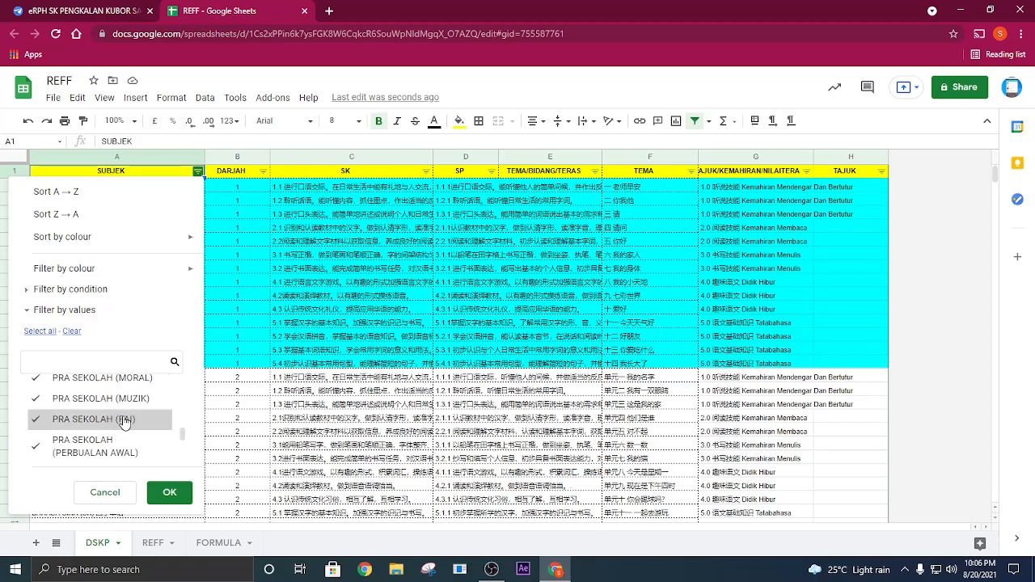
- Deselect PSV, RBT and SEJARAH in the SUBJEK filter values, keeping their special-programme variants selected
scroll(97, 408, "down", 2)
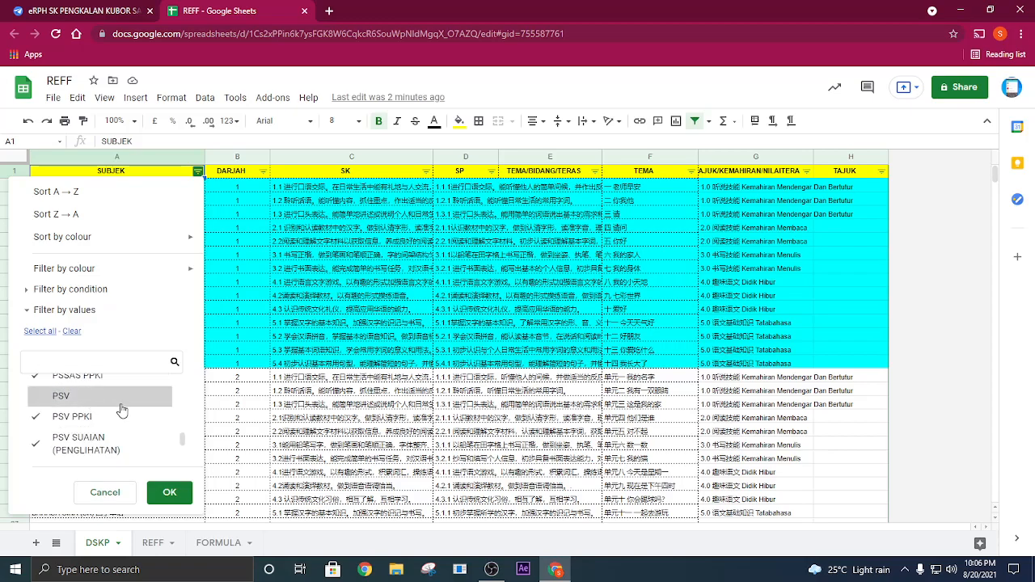
scroll(121, 410, "down", 1)
scroll(104, 410, "down", 1)
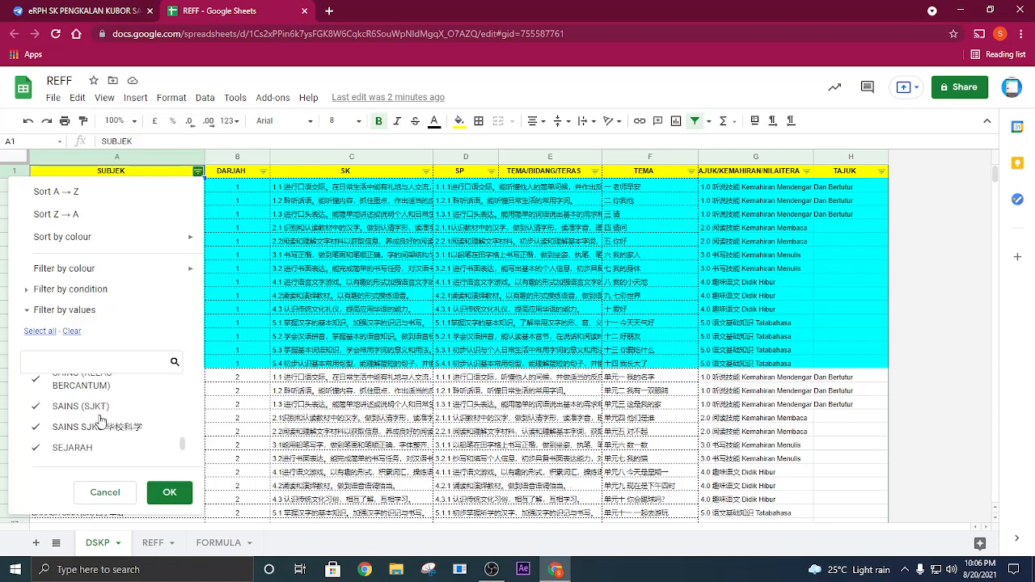
scroll(112, 419, "down", 1)
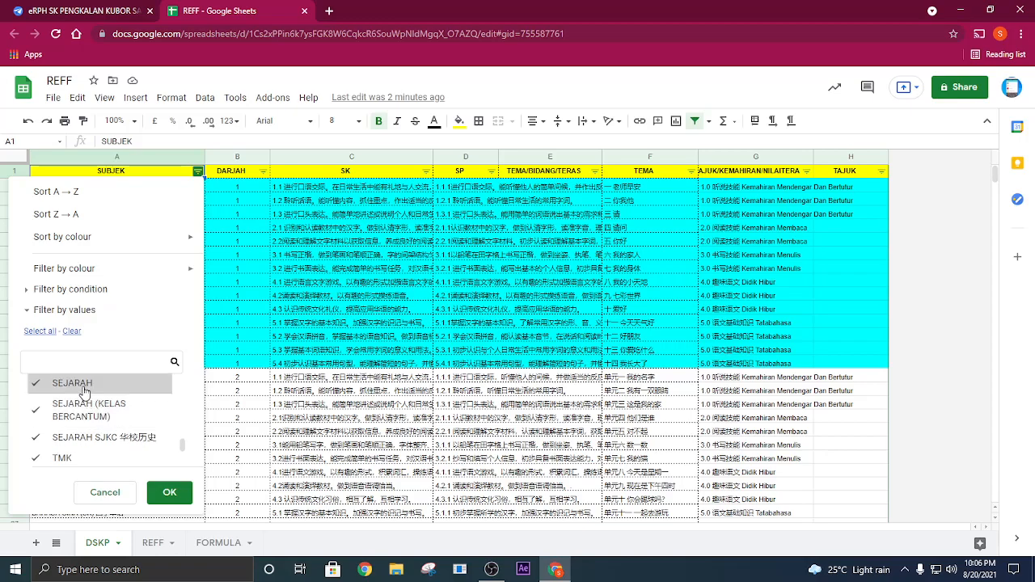
scroll(104, 421, "down", 1)
left_click(80, 394)
scroll(115, 420, "down", 1)
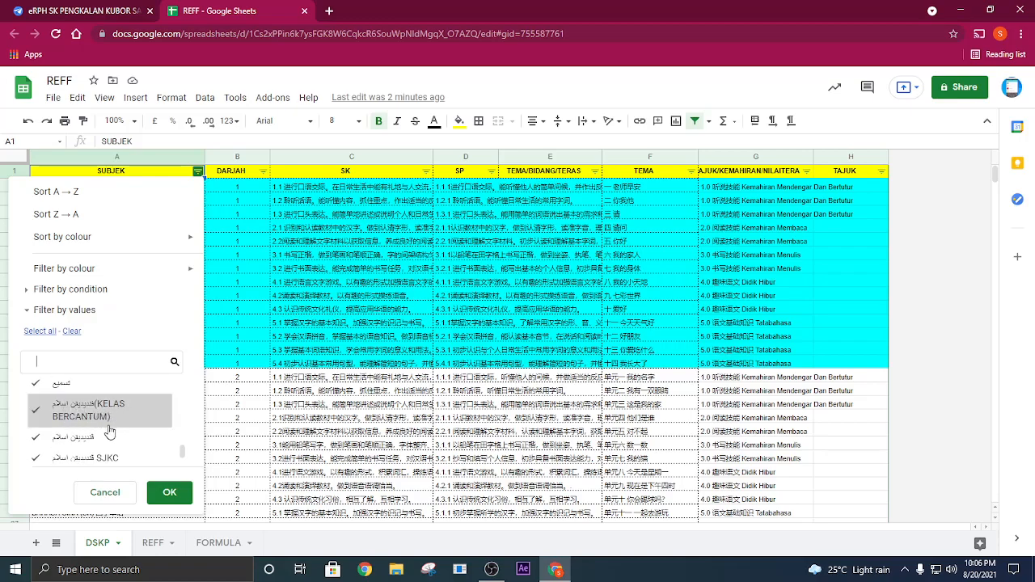
- Deselect the Jawi-script Islamic education subject, recheck the other deselected subjects, and apply the SUBJEK filter
scroll(93, 437, "up", 2)
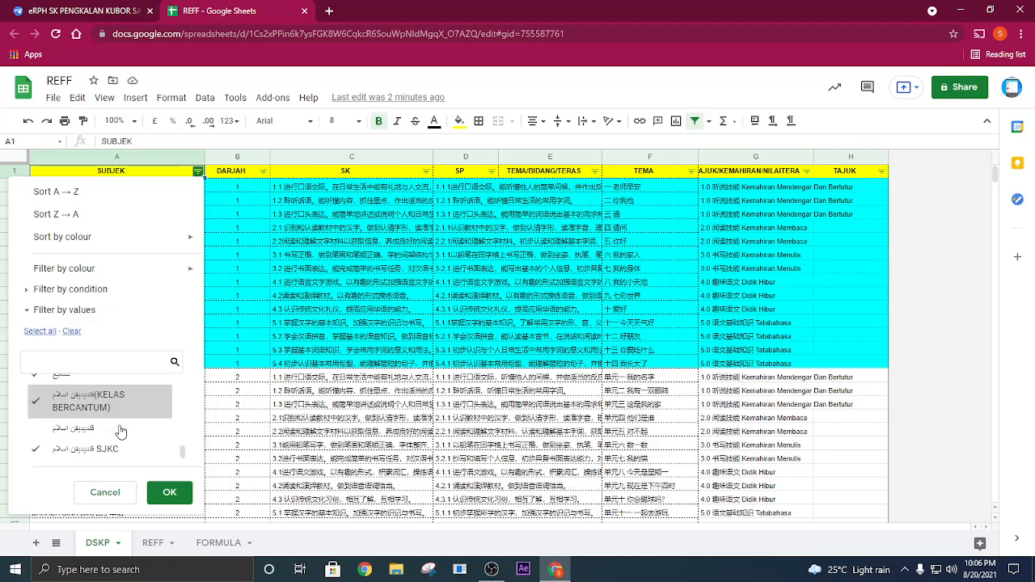
scroll(93, 426, "up", 5)
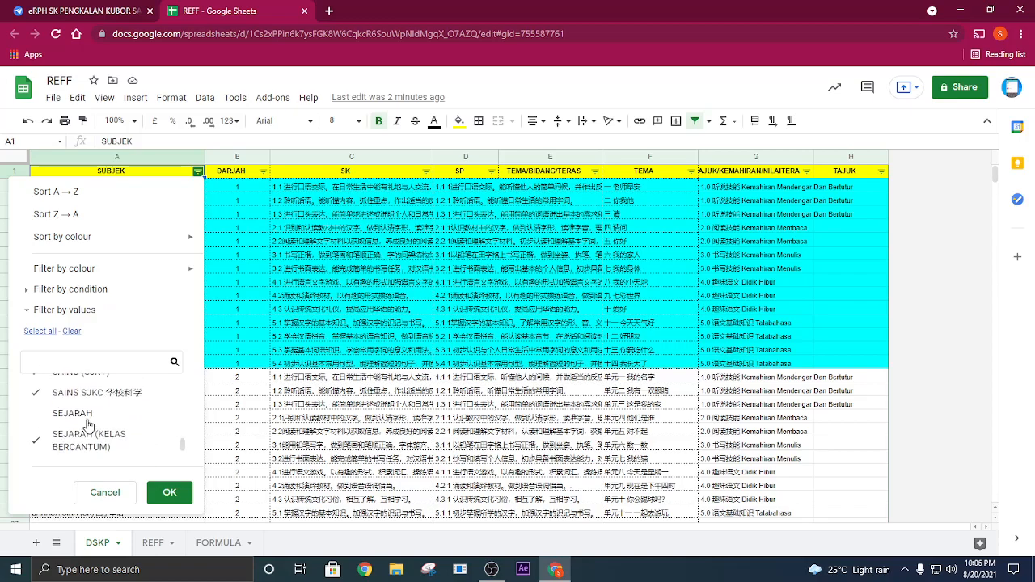
scroll(89, 428, "up", 4)
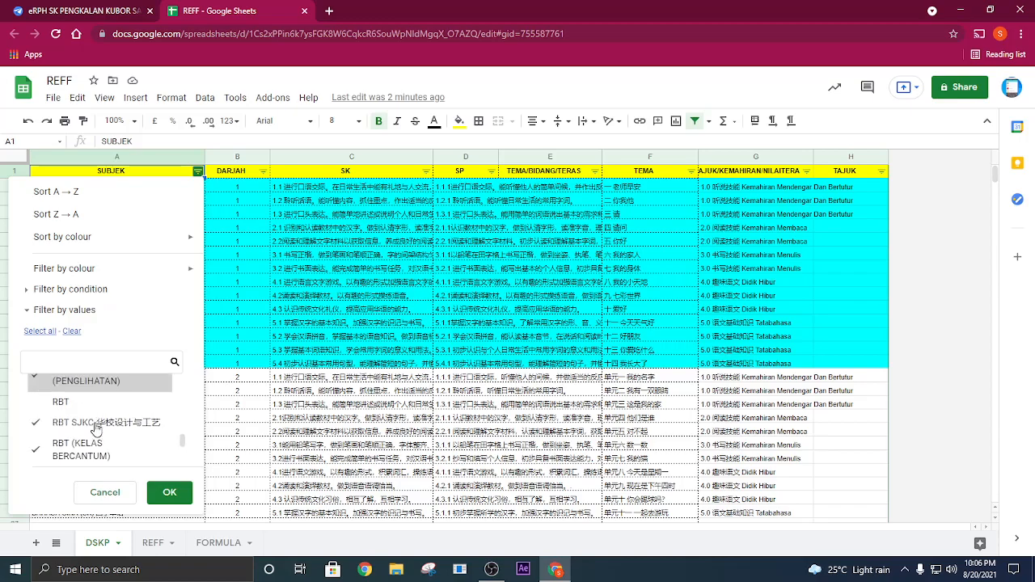
scroll(95, 429, "up", 4)
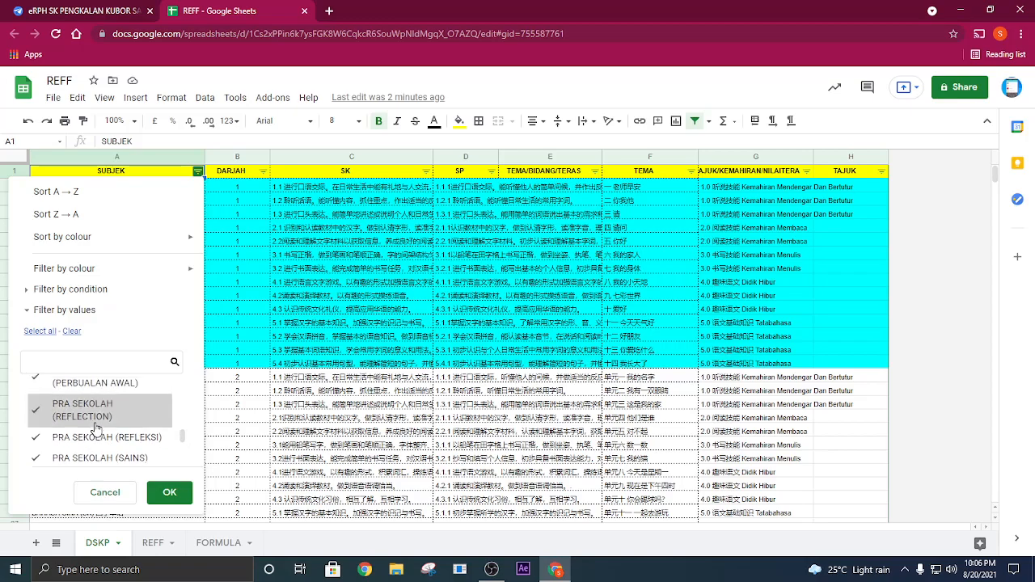
scroll(95, 429, "up", 4)
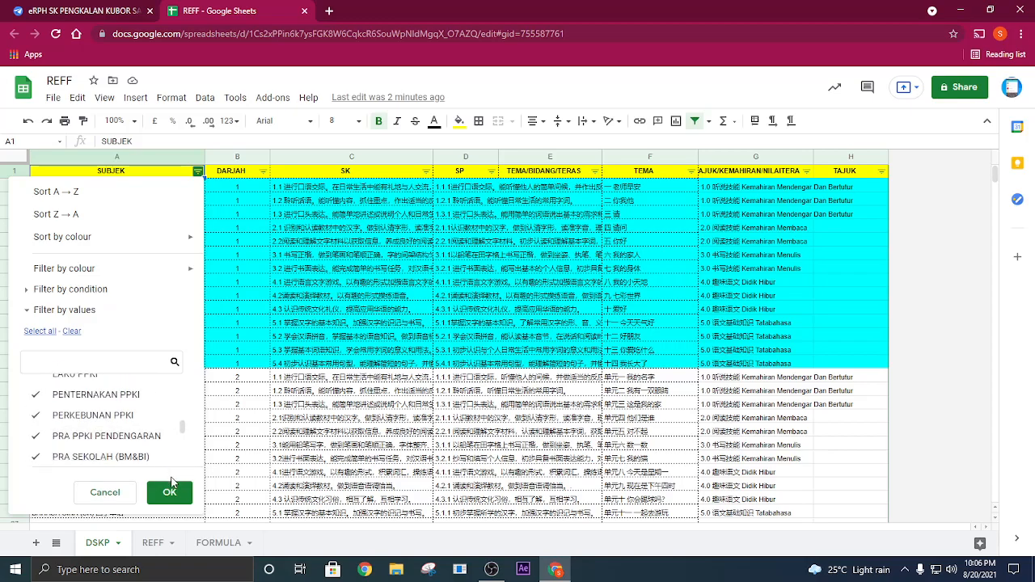
left_click(167, 493)
left_click(152, 368)
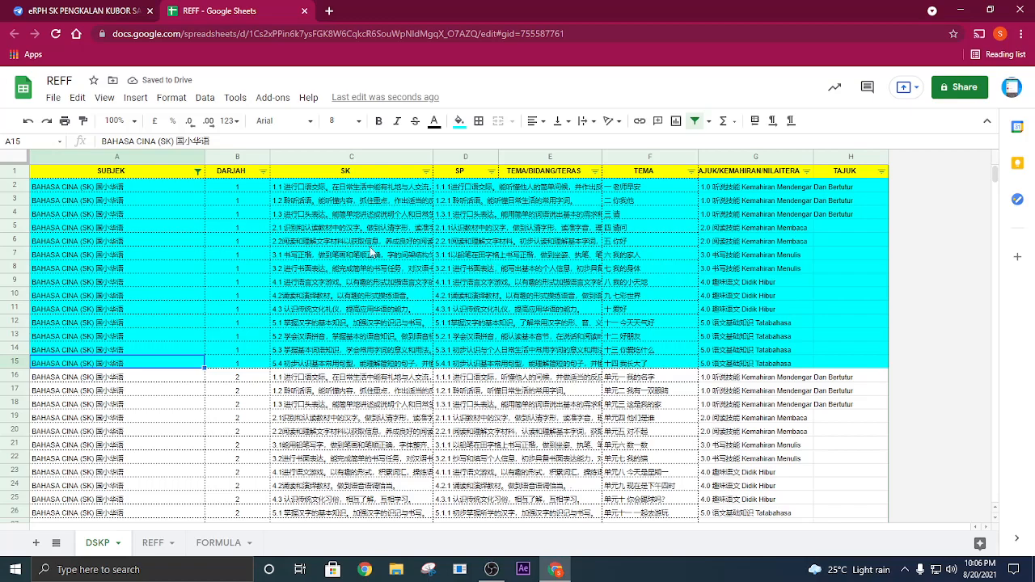
- Delete all filtered rows below the DSKP header, from row 2 through row 35425
left_click(17, 185)
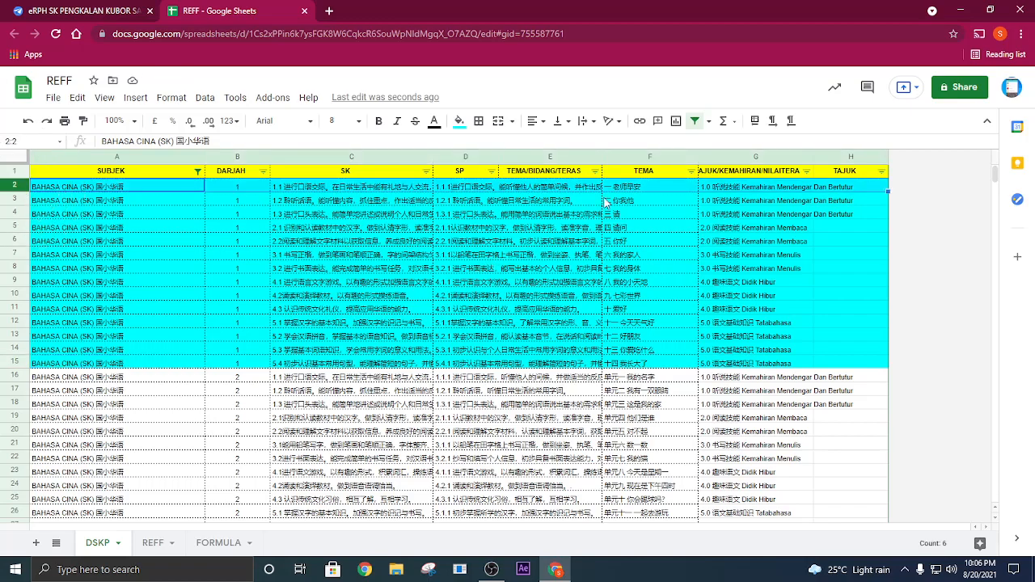
key("ctrl")
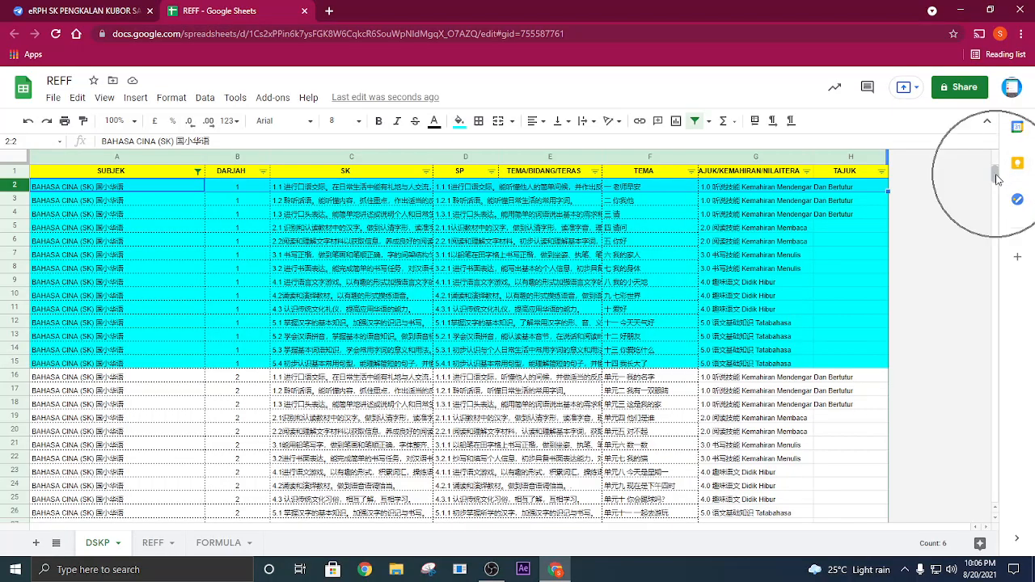
left_click_drag(995, 173, 994, 494)
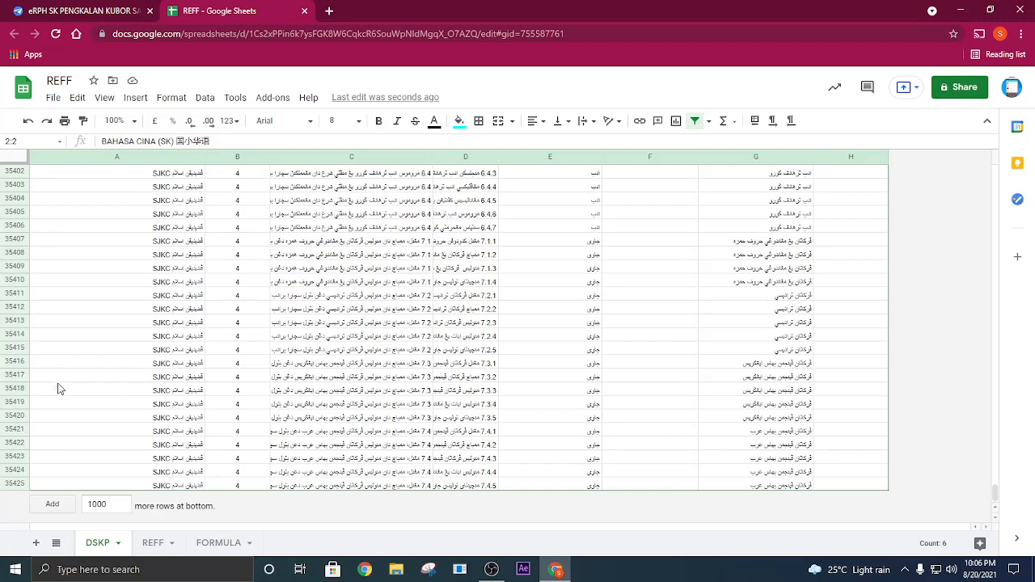
left_click(14, 488, "shift")
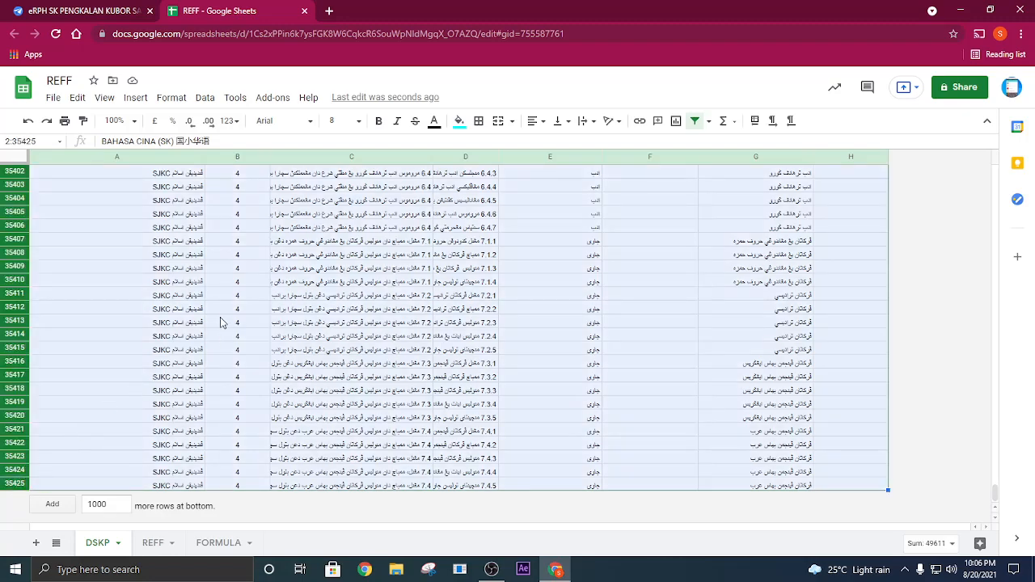
right_click(121, 295)
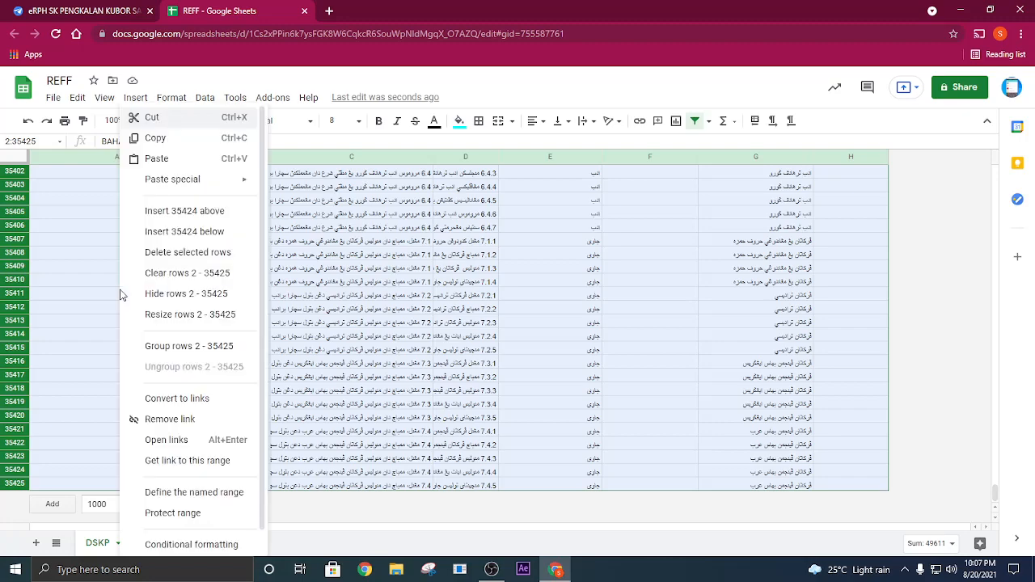
left_click(186, 257)
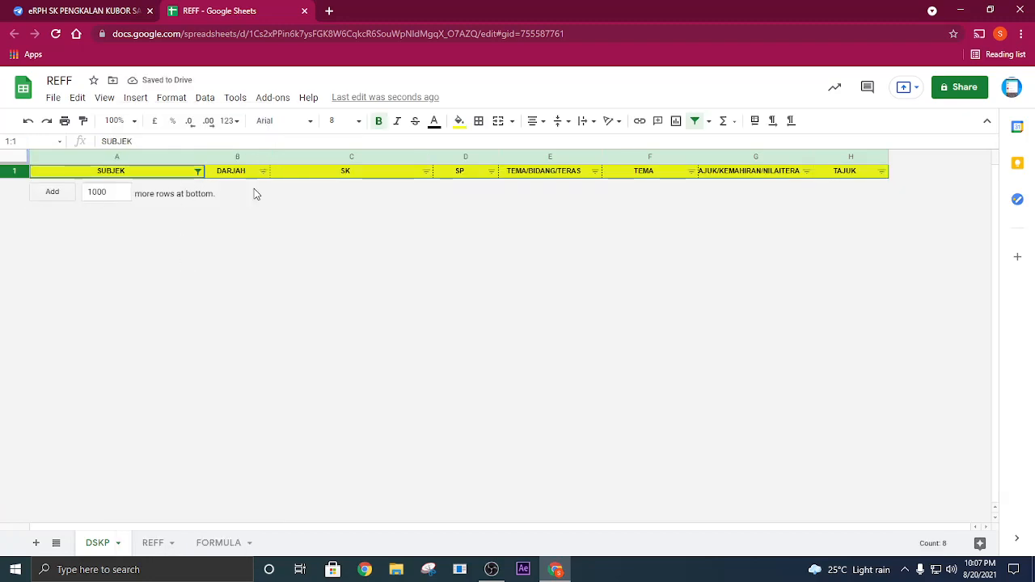
- Select all values in the SUBJEK filter to show the kept subjects, and look over the remaining rows
left_click(198, 173)
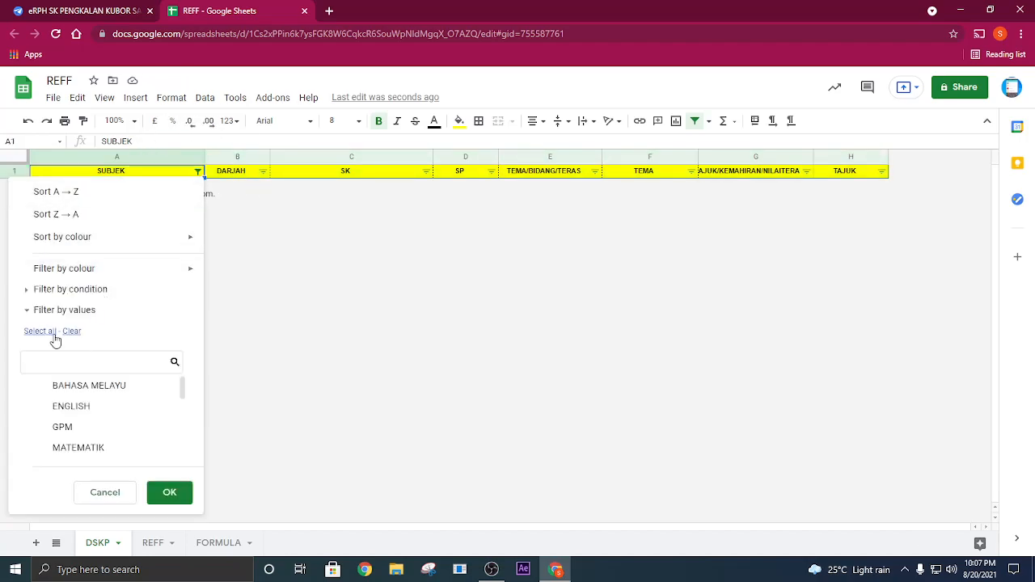
left_click(45, 332)
left_click(161, 491)
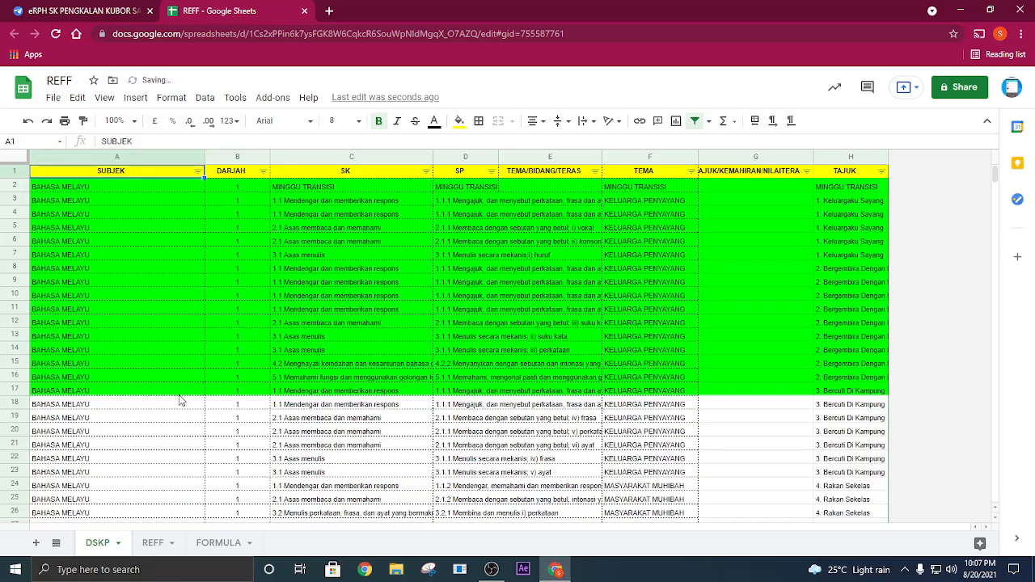
left_click(180, 396)
scroll(362, 240, "down", 10)
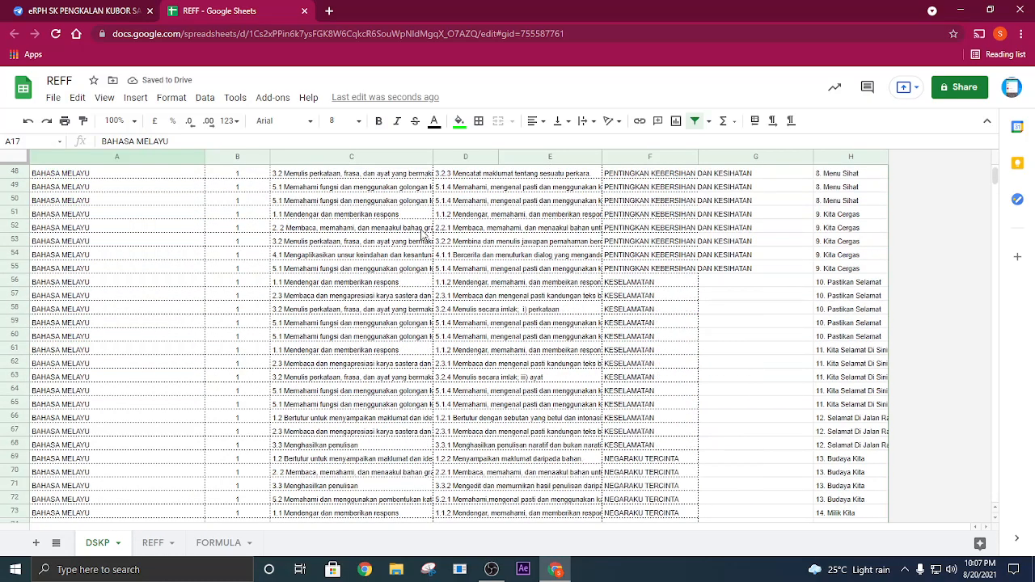
mouse_move(995, 176)
left_mouse_down()
mouse_move(1008, 526)
mouse_move(996, 171)
left_mouse_up()
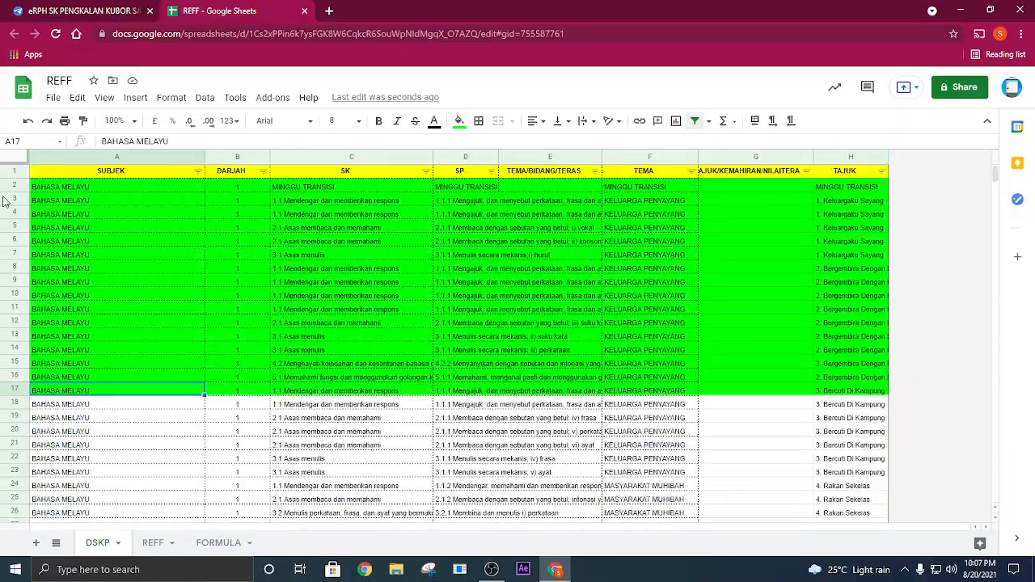
- On the REFF sheet, clear the teacher names under NAMA GURU and fill cells A2:A13 with cyan
left_click(152, 541)
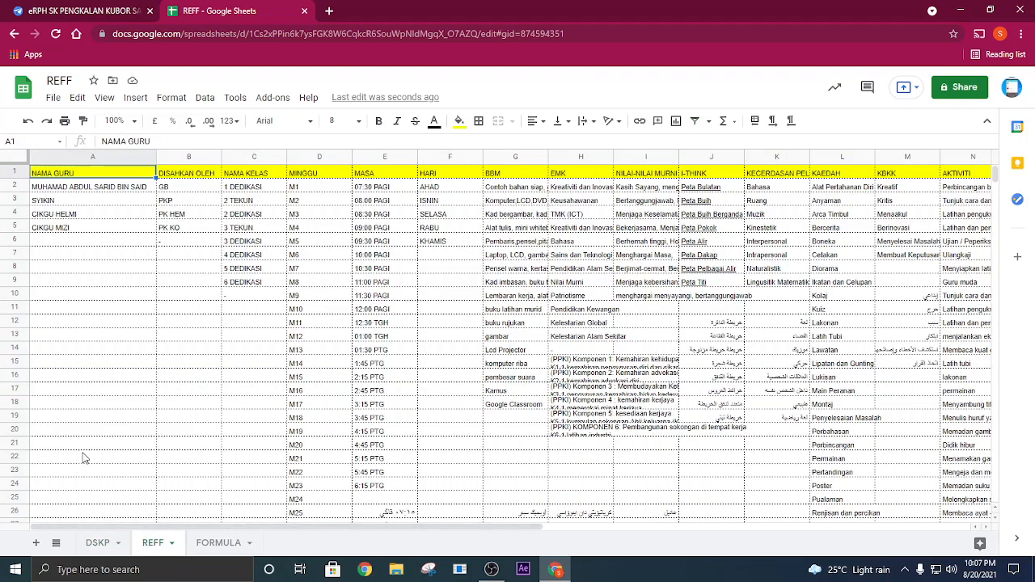
left_click_drag(83, 185, 89, 296)
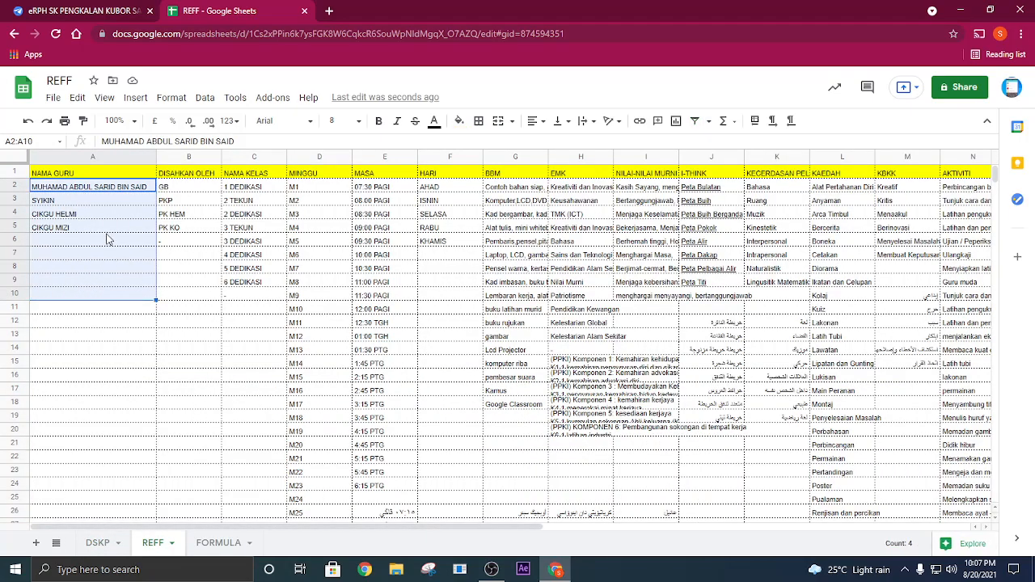
key("Delete")
left_click_drag(257, 188, 256, 287)
left_click_drag(133, 188, 132, 333)
left_click(459, 121)
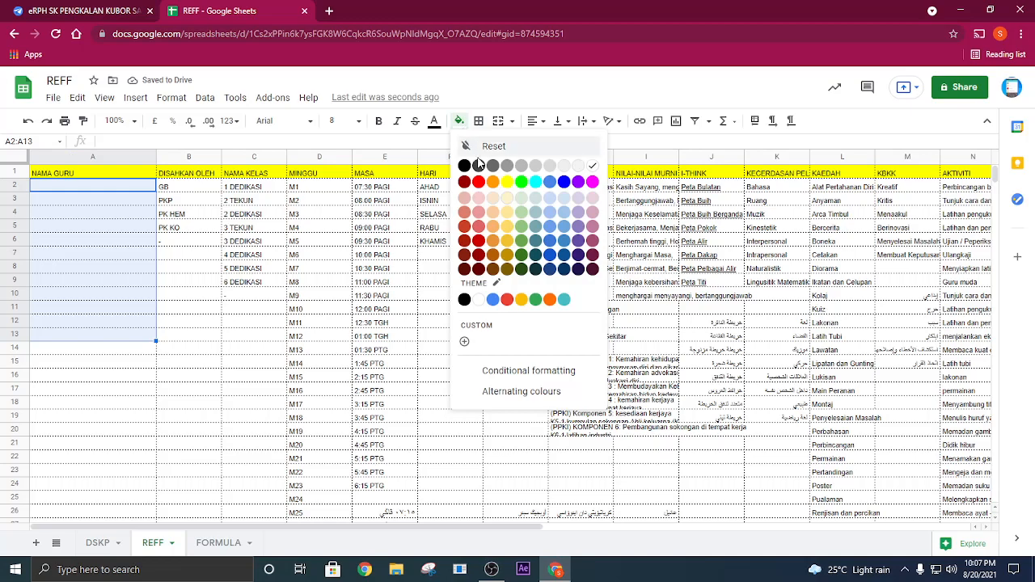
left_click(534, 190)
- Clear the class names in C2:C11 under NAMA KELAS and fill those cells with cyan
left_click_drag(267, 189, 266, 311)
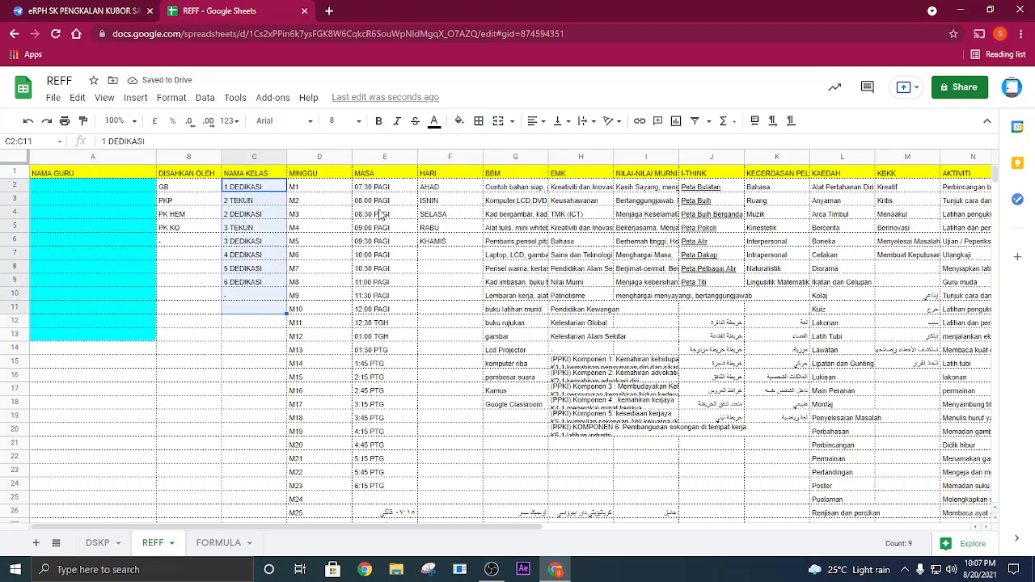
key("Delete")
left_click(459, 121)
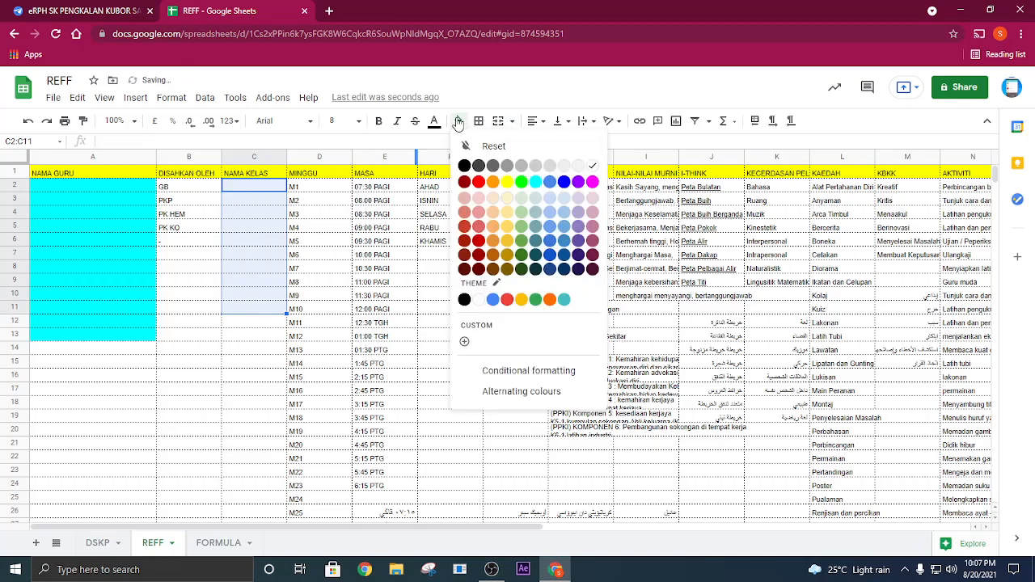
left_click(535, 182)
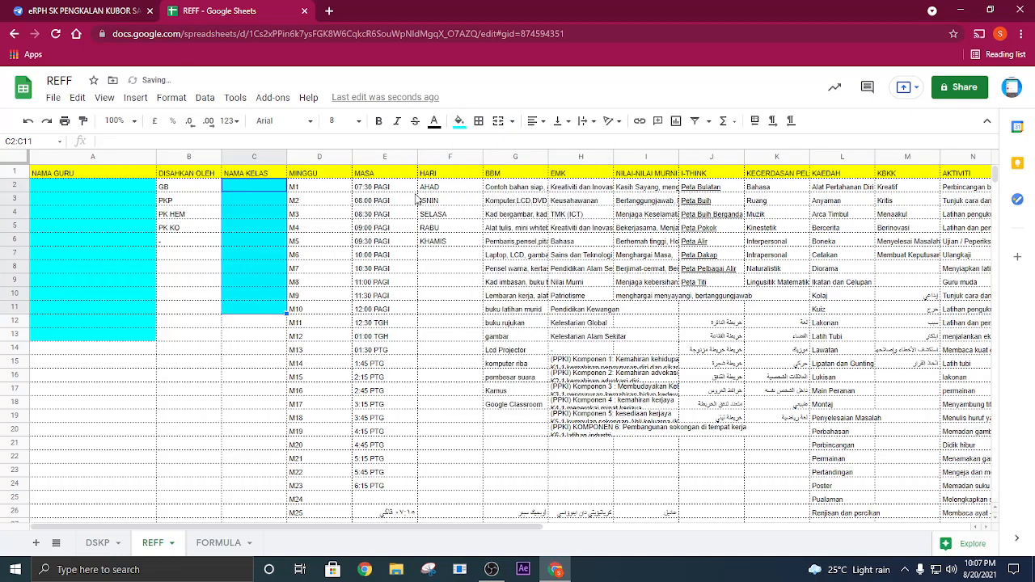
left_click_drag(436, 188, 436, 245)
left_click(443, 216)
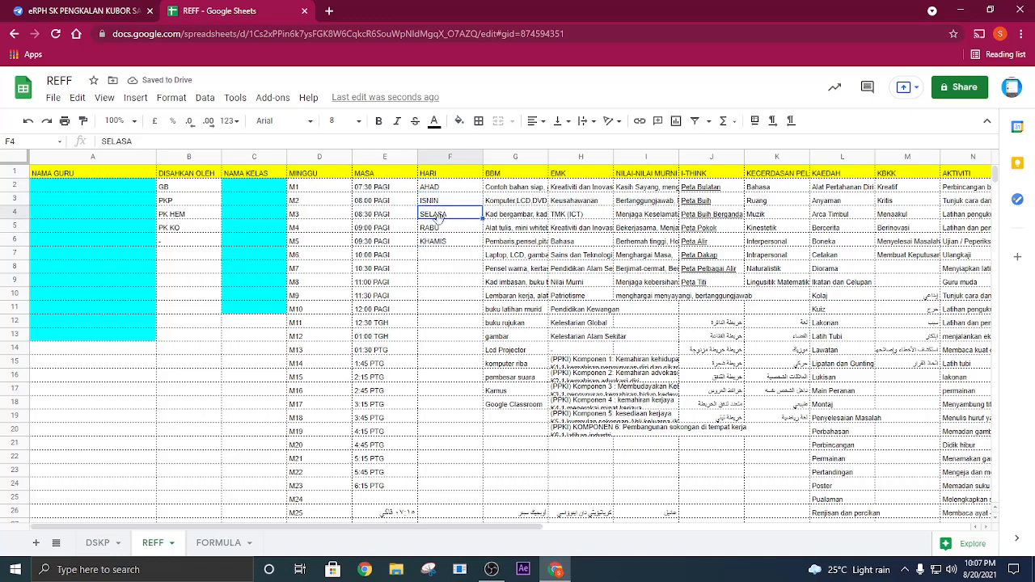
double_click(381, 190)
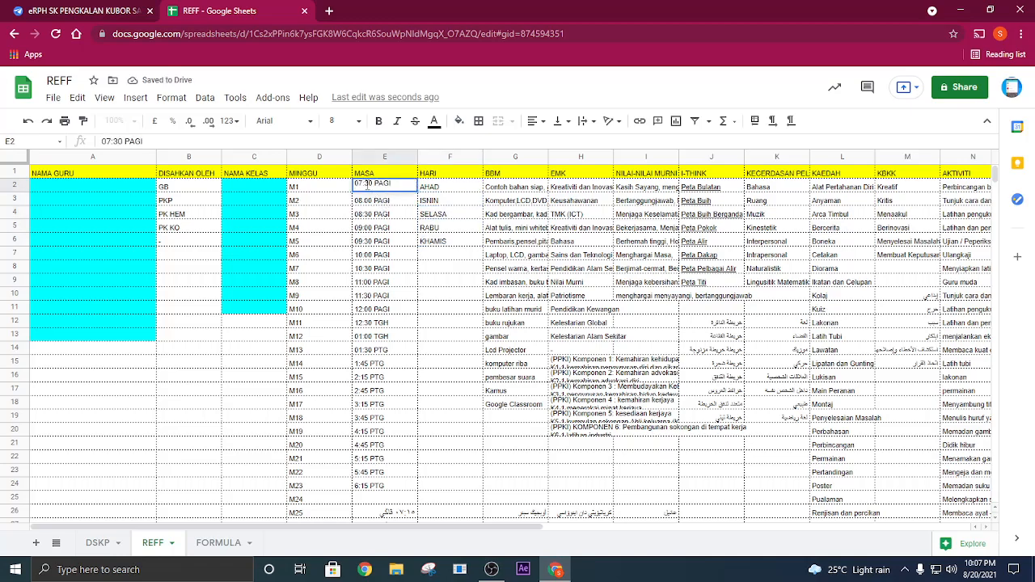
left_click_drag(256, 192, 260, 313)
left_click_drag(92, 187, 87, 340)
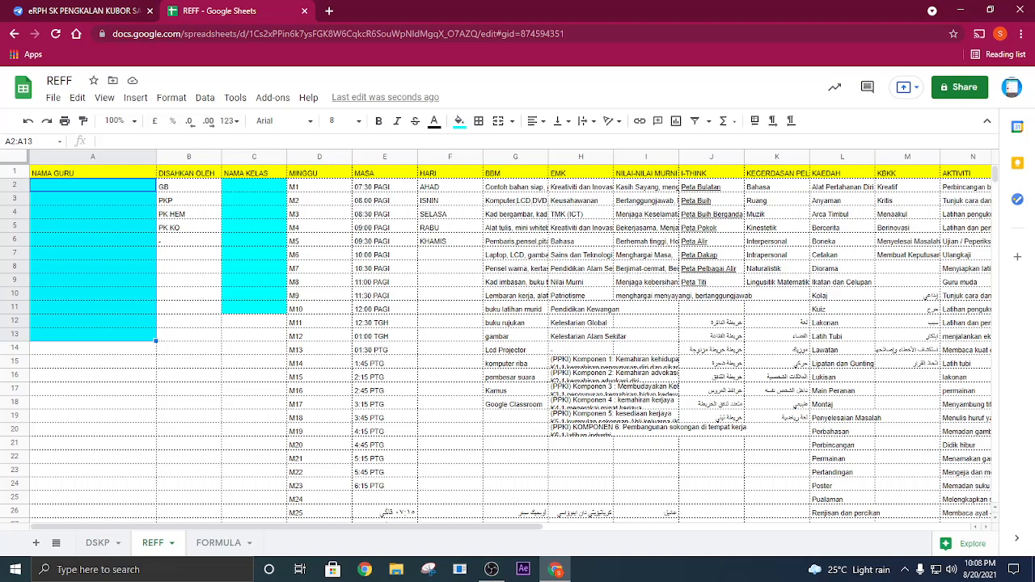
- Open mylink.la/SKPKS in a new browser tab
left_click(329, 11)
type("M")
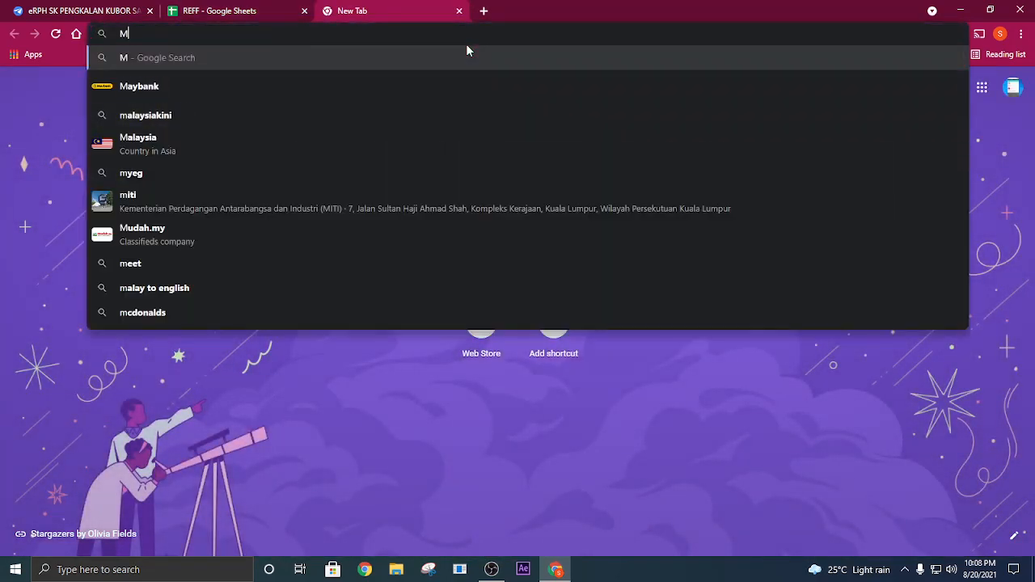
type("Y")
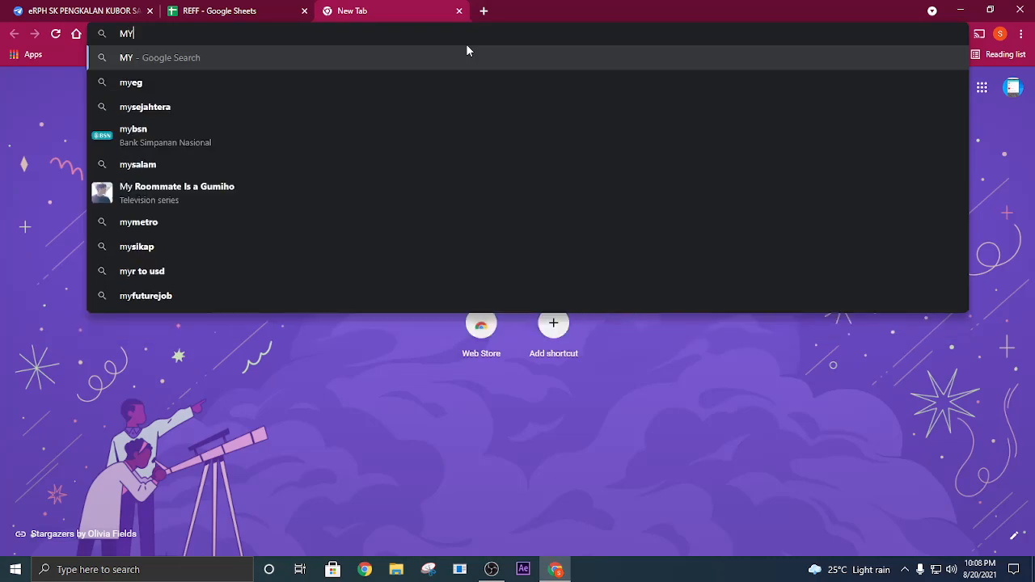
type("LINK")
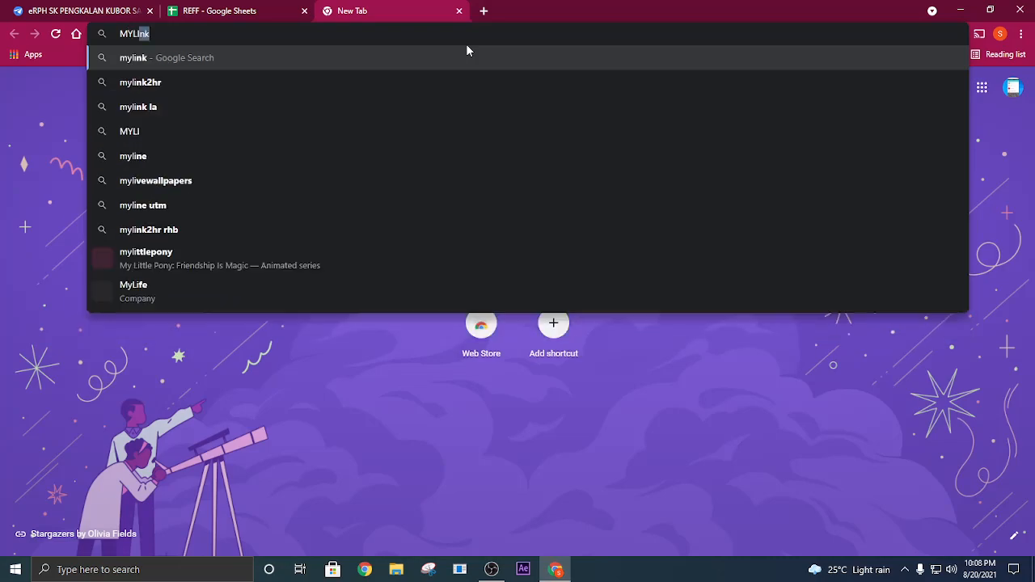
type(".LA/")
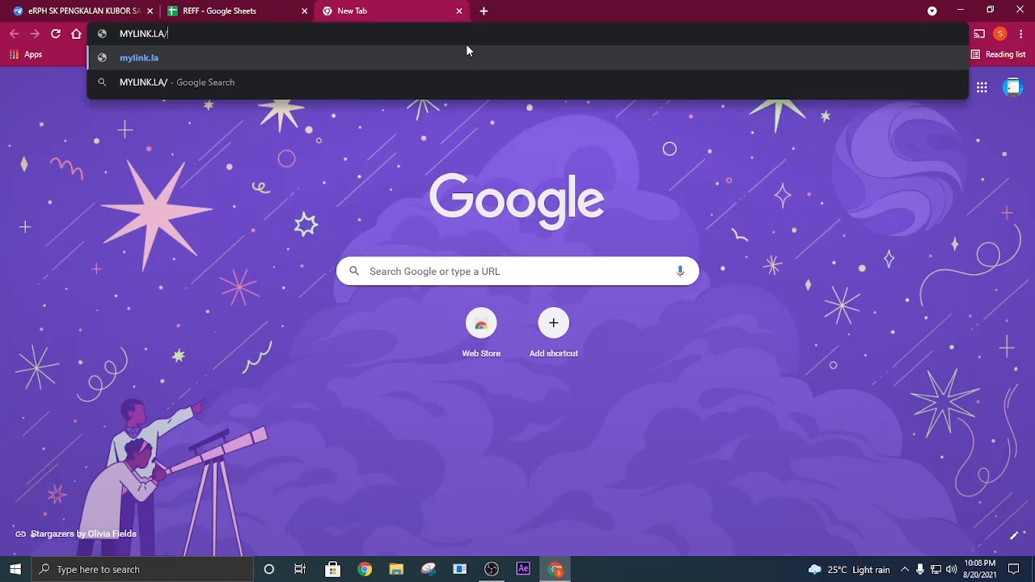
type("SKPKS")
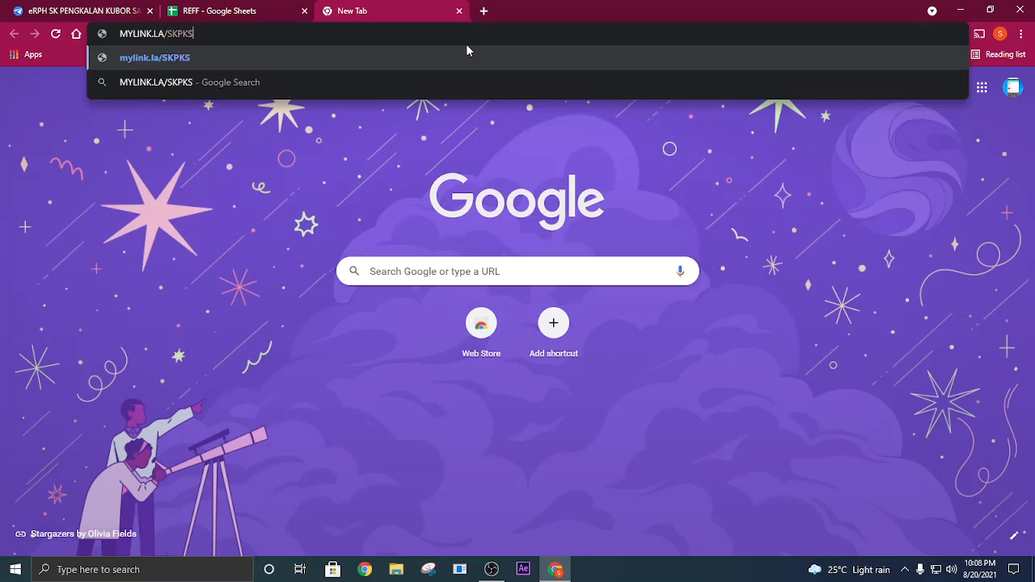
key("Return")
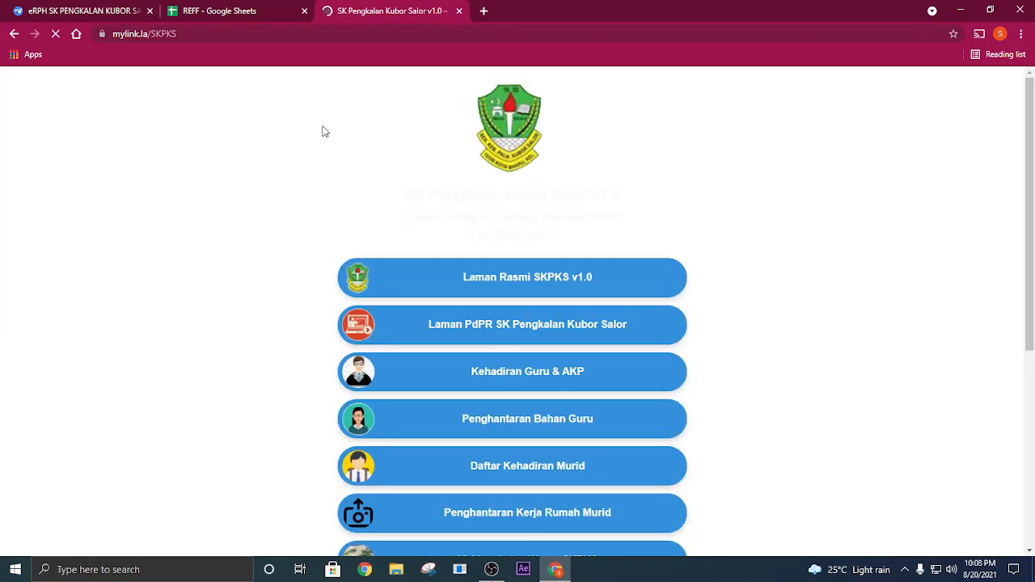
- Open the SK Pengkalan Kubor Salor portal from the links page and bring up Sheet6 of its Makluman spreadsheet
left_click(499, 283)
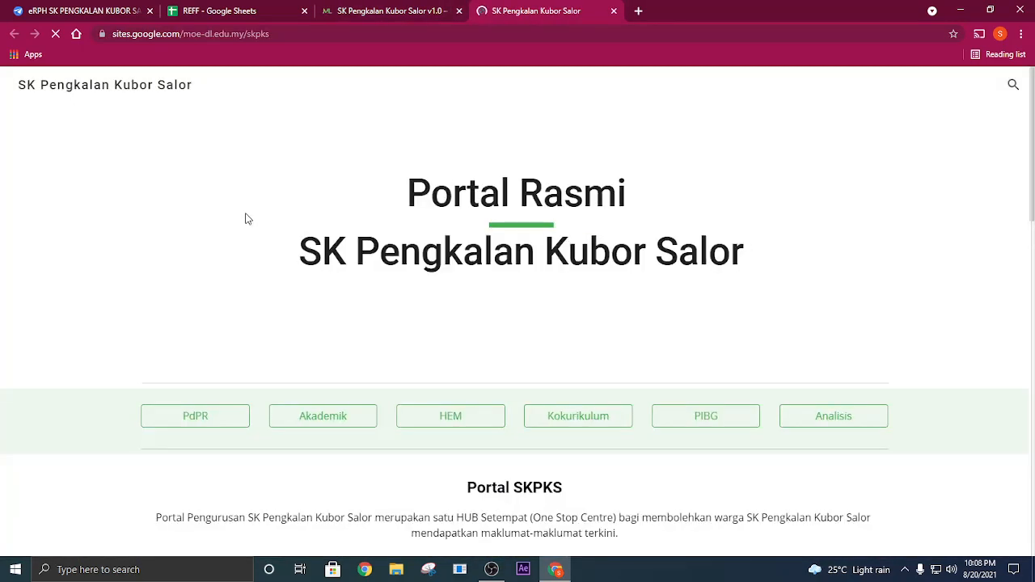
scroll(348, 296, "down", 10)
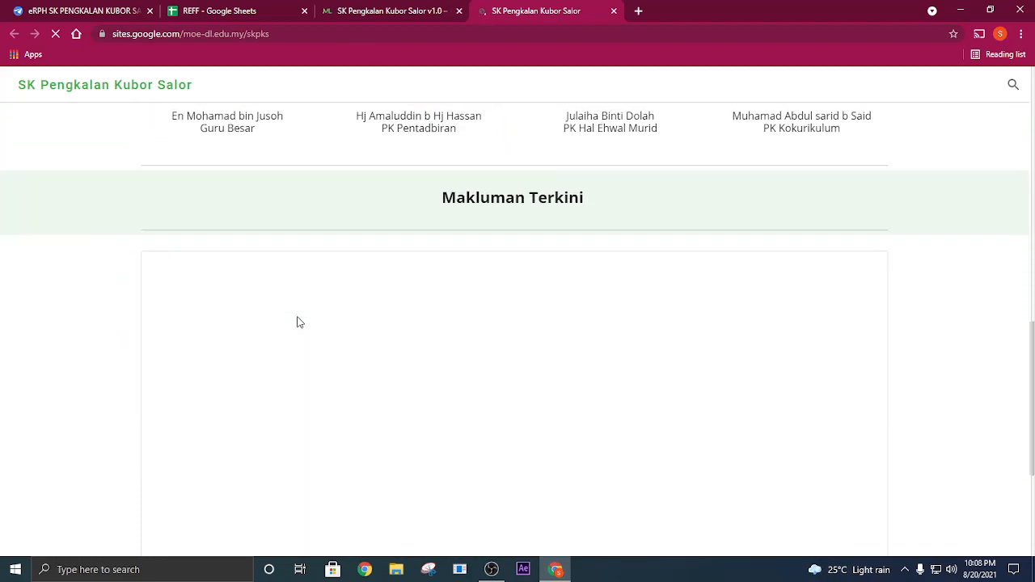
left_click(863, 229)
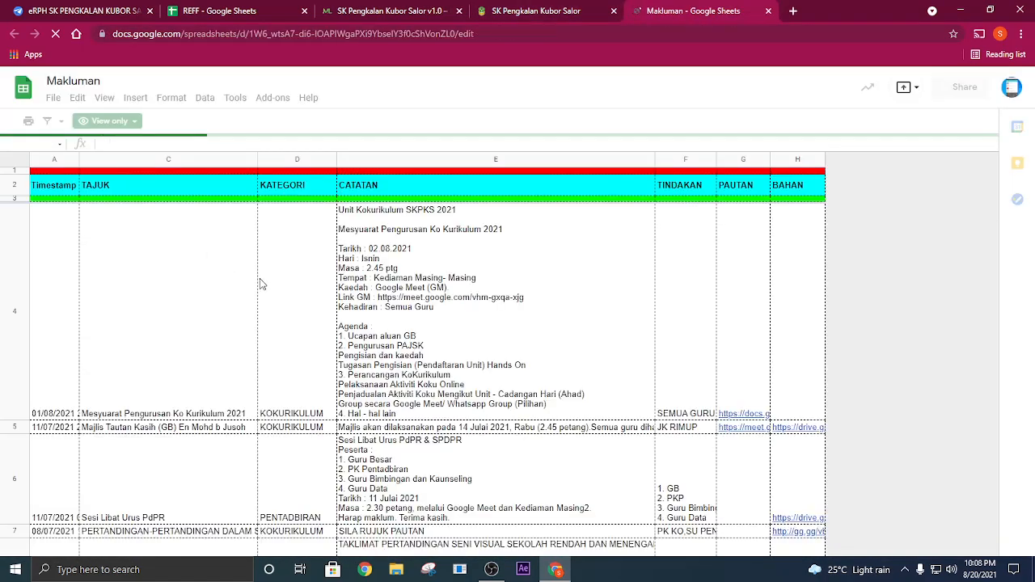
left_click(281, 543)
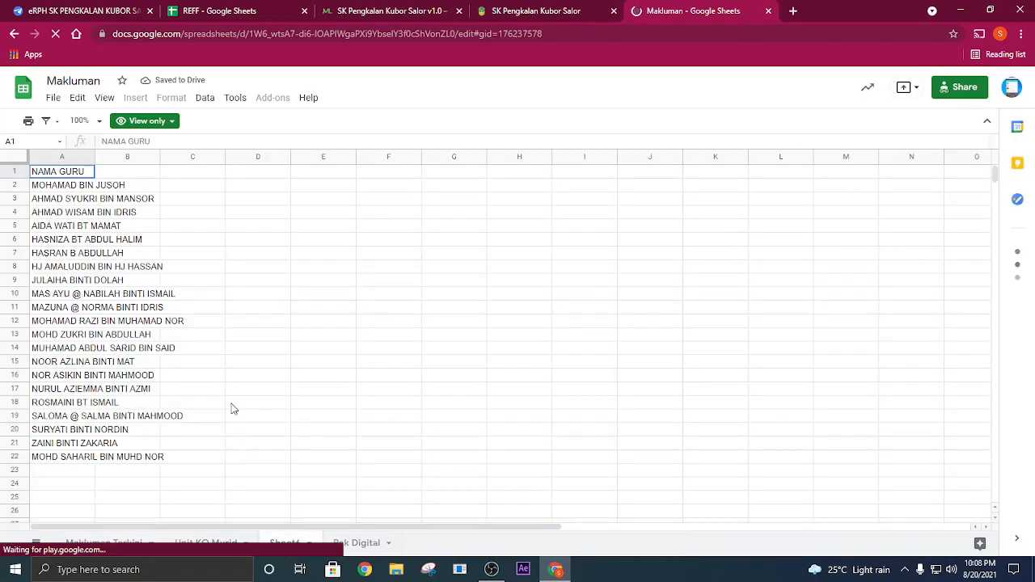
- Copy the teacher names in A2:A22 of Sheet6 and paste them as values only under NAMA GURU in REFF, starting at A2
left_click_drag(69, 185, 52, 450)
right_click(53, 451)
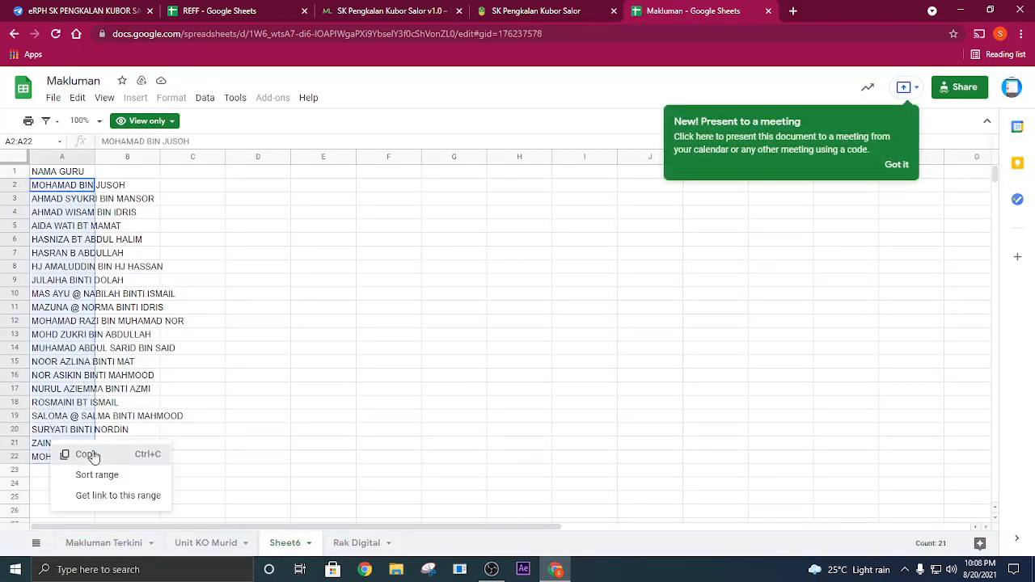
left_click(93, 455)
left_click(194, 10)
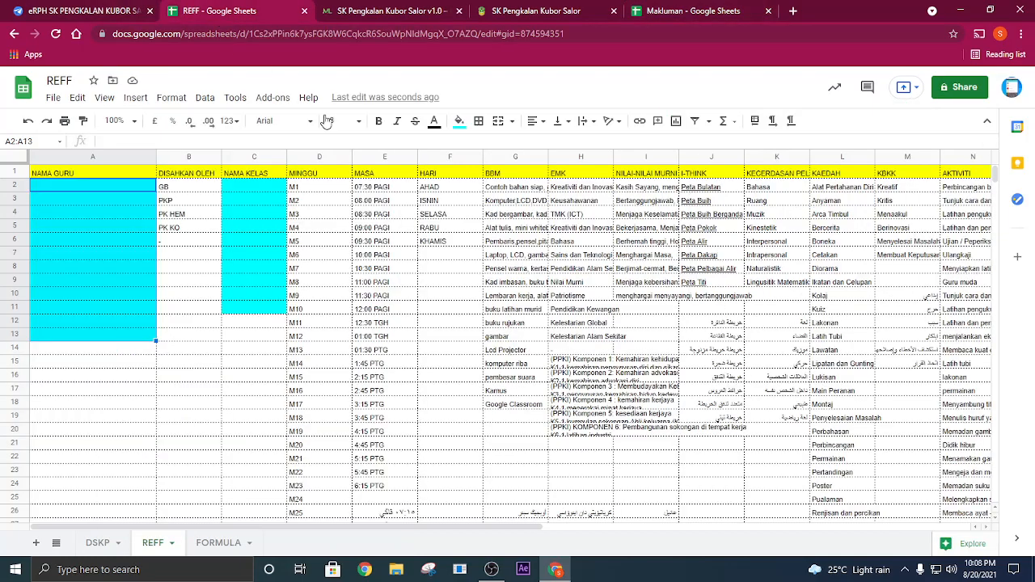
left_click(57, 191)
right_click(63, 192)
mouse_move(145, 181)
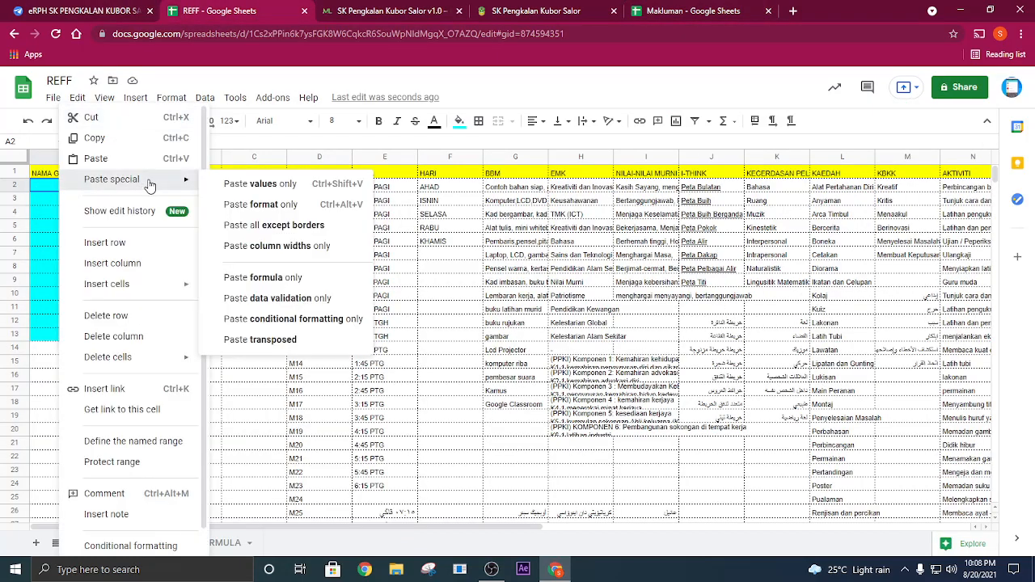
left_click(263, 184)
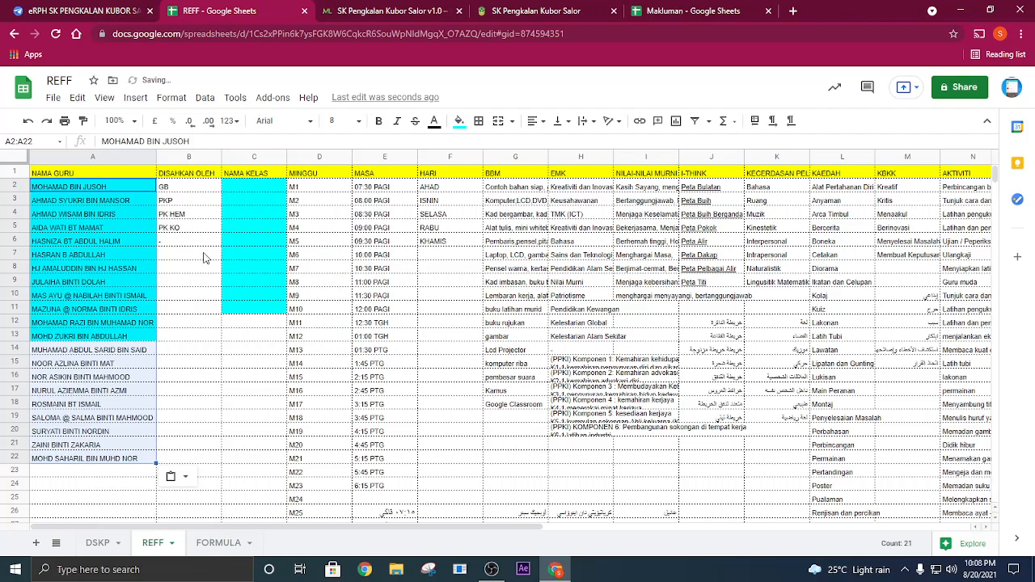
left_click(176, 321)
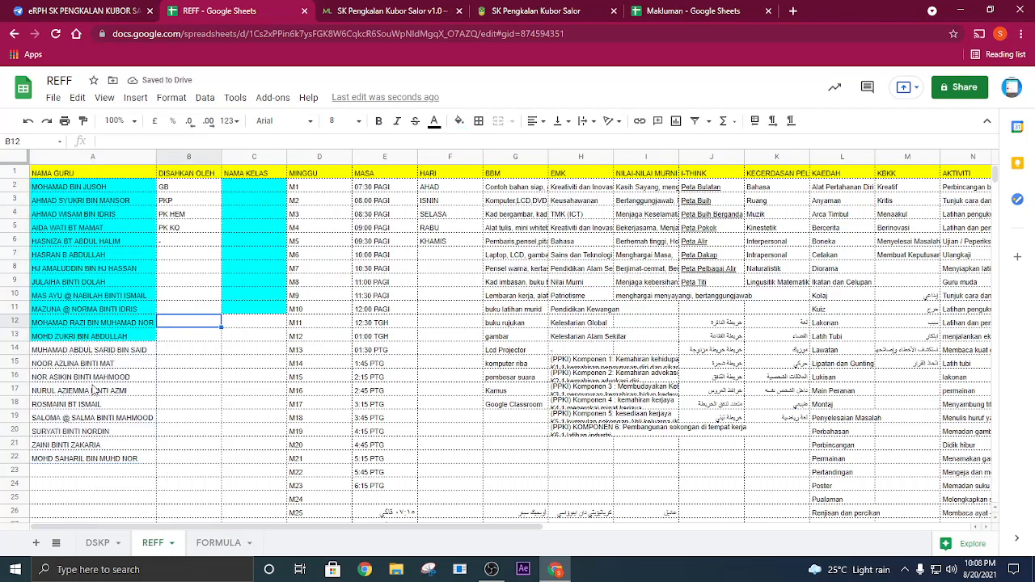
- Enter the class names 1 A, 1 B, 2 A and 2 B under NAMA KELAS in cells C2:C5
left_click(250, 192)
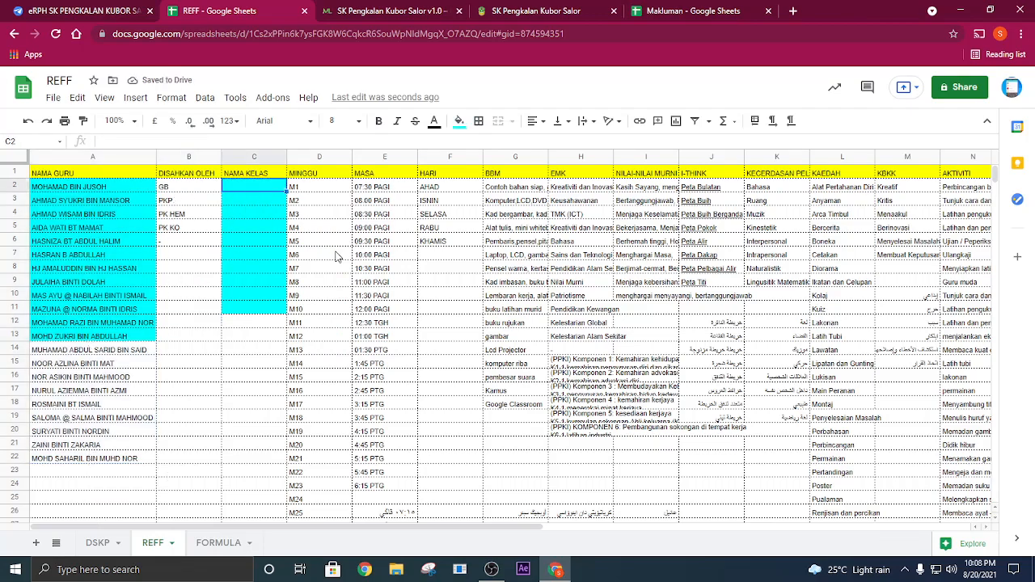
type("1 A")
key("Return")
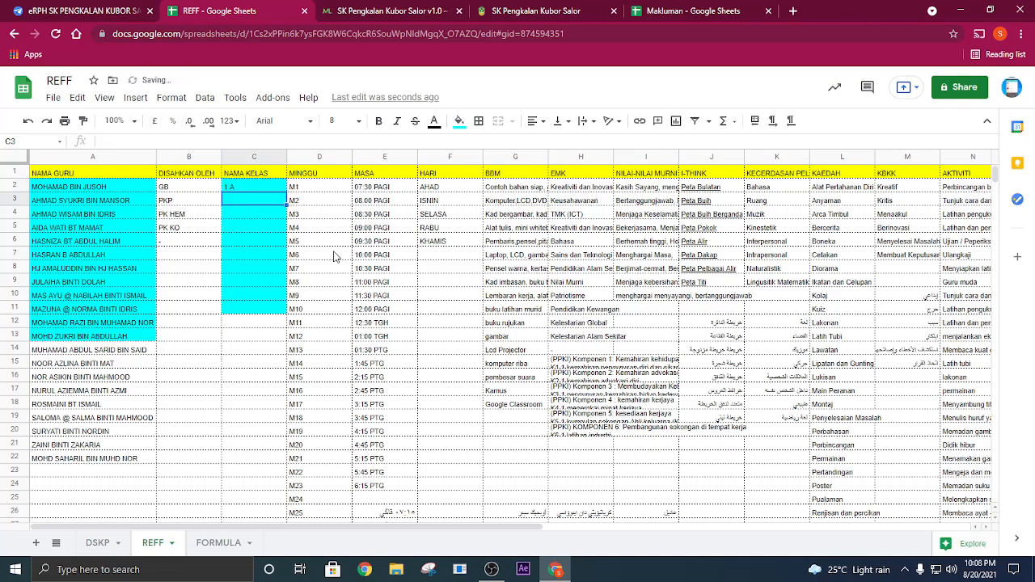
key("Return")
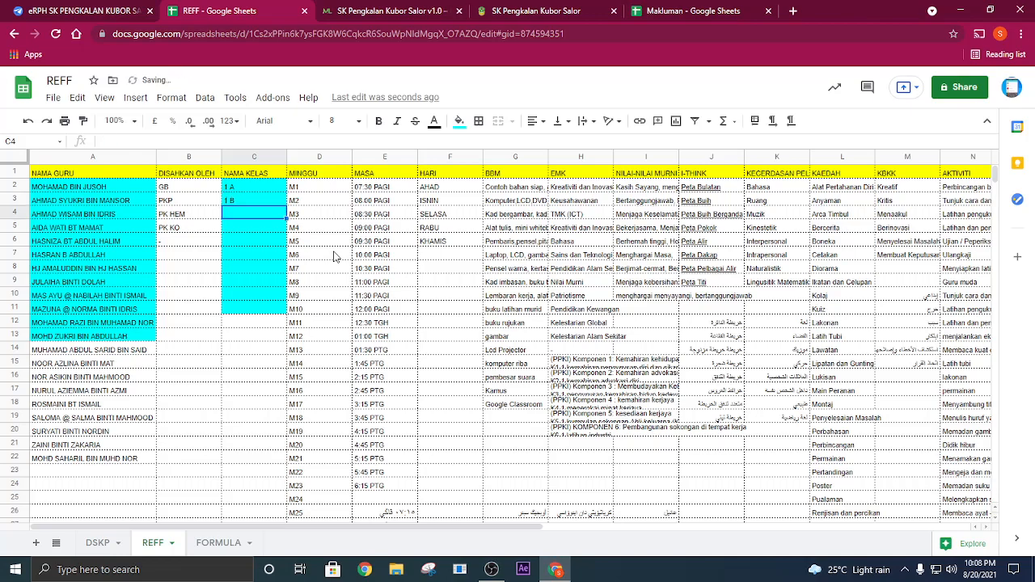
type("2 A")
key("Return")
type("2 B")
key("Return")
- Continue the NAMA KELAS list with 3 A, 3 B, 4 A and 4 B in cells C6:C9
type("3 A")
key("Return")
type("3 B")
key("Return")
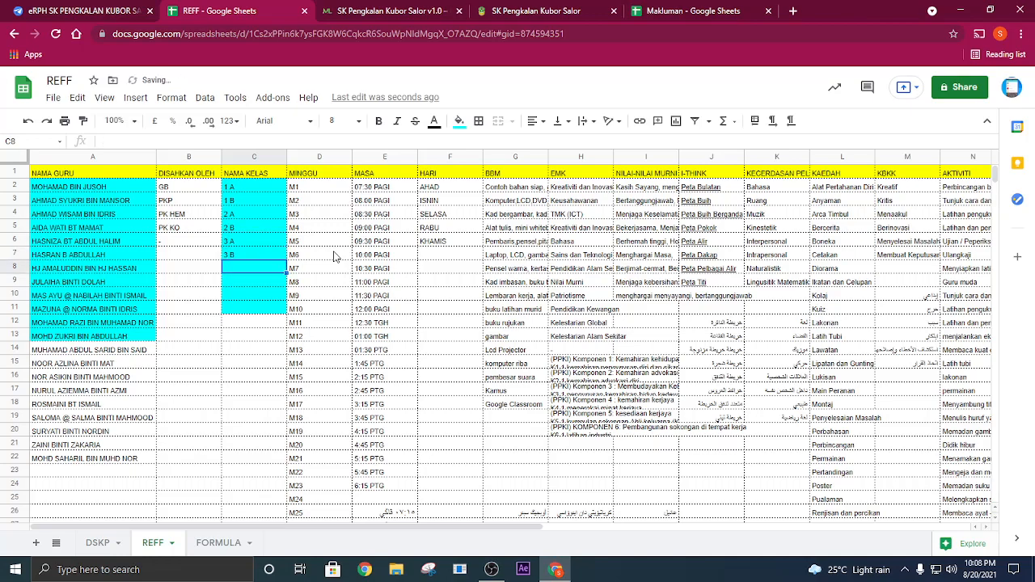
type("4")
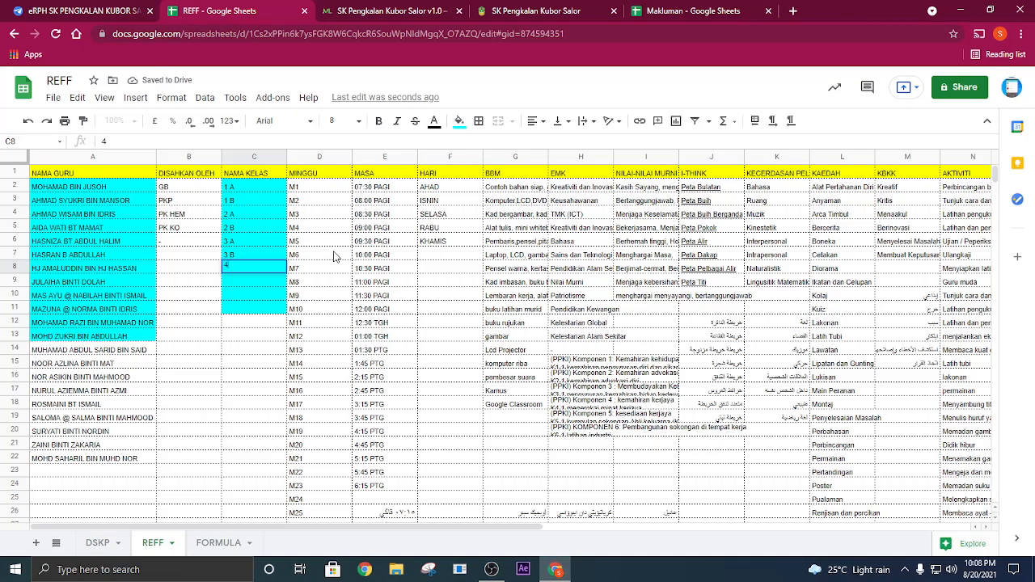
type(" A")
key("Return")
type("4 B")
key("Return")
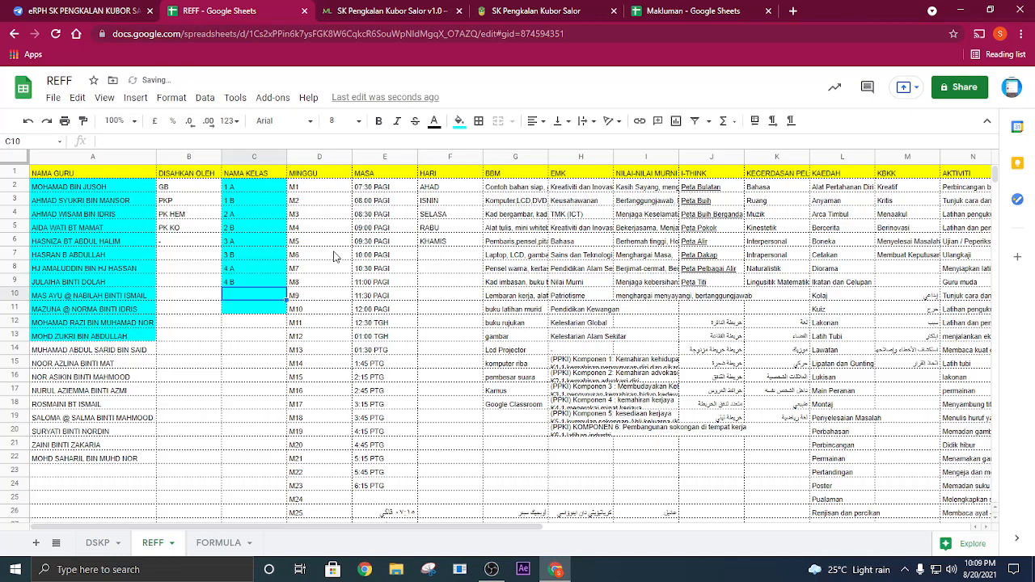
- Complete the NAMA KELAS list with 5 A, 5 B, 6 A and 6 B in cells C10:C13
type("5 A")
key("Return")
type("5 B")
key("Return")
type("6 A")
key("Return")
type("6")
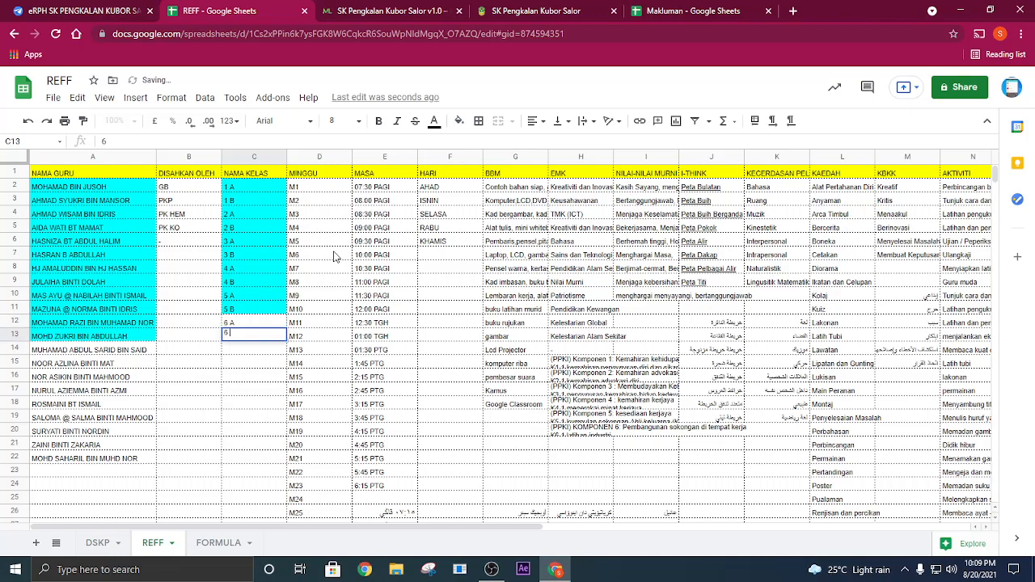
key("Return")
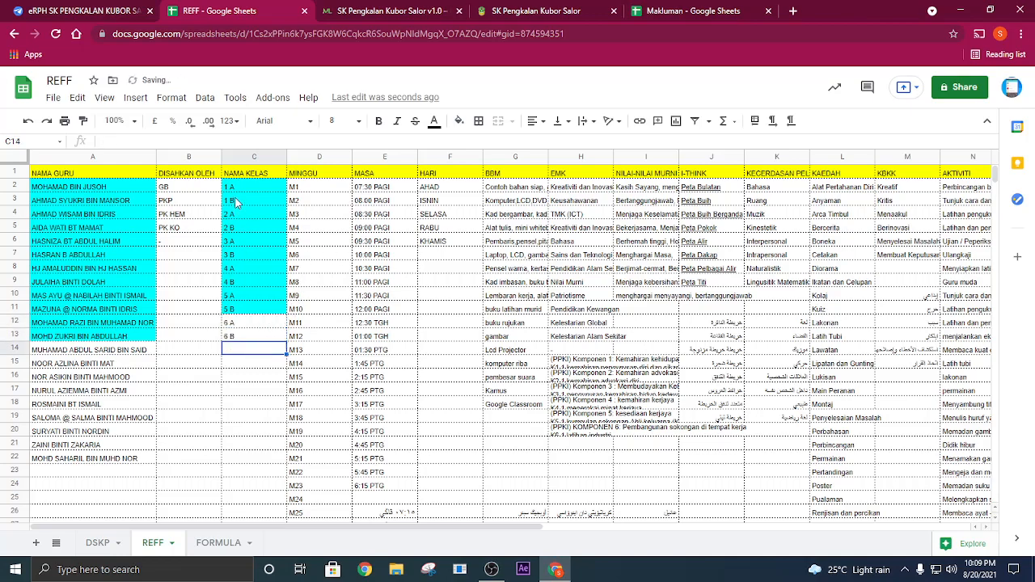
left_click_drag(239, 189, 245, 351)
left_click(245, 376)
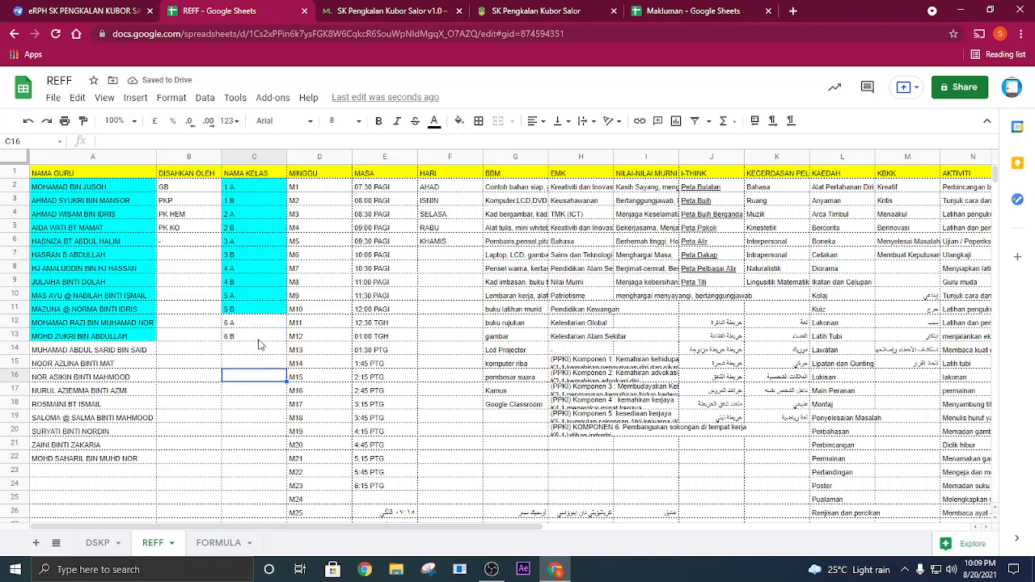
- Review the DSKP sheet's subject rows and the NAMA GURU, NAMA KELAS and MASA columns on the REFF sheet
left_click(99, 542)
left_click(155, 542)
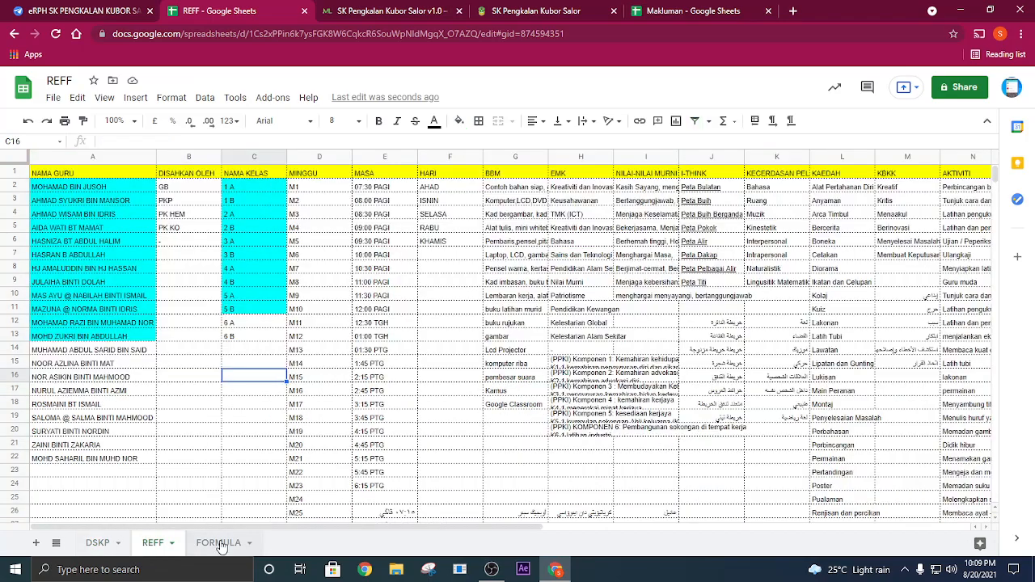
left_click(110, 543)
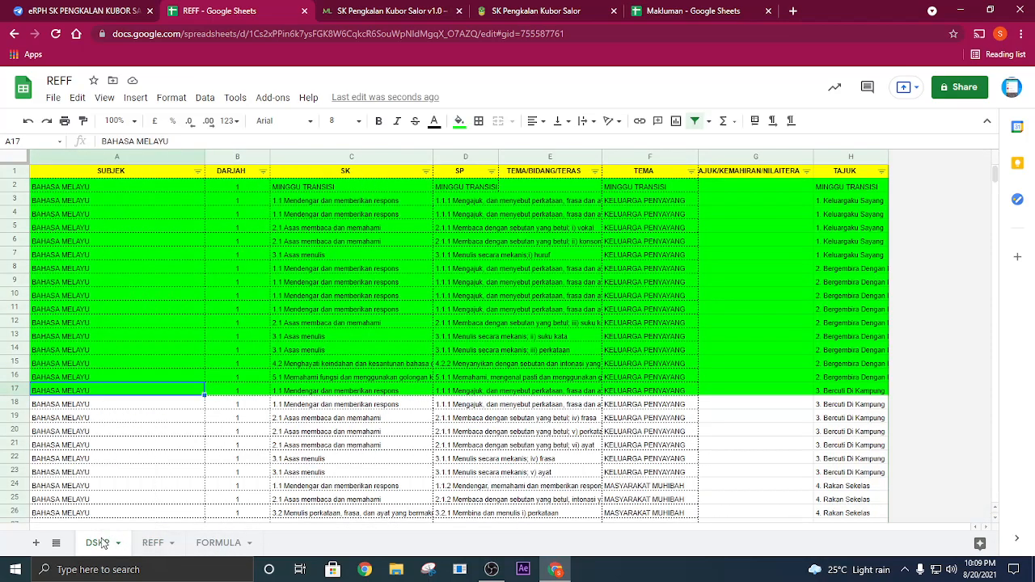
left_click(203, 296)
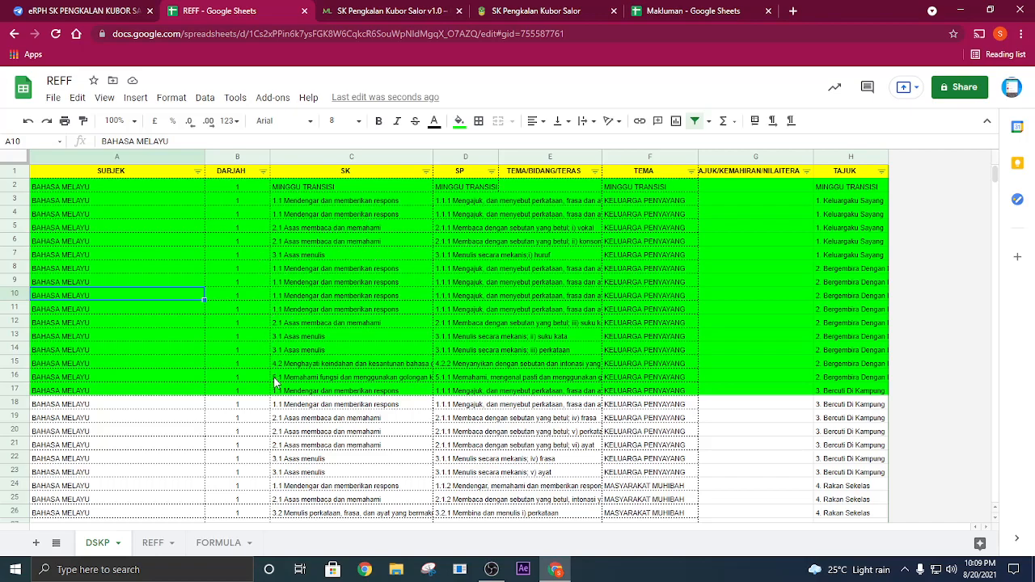
left_click(153, 542)
left_click_drag(85, 190, 98, 534)
scroll(257, 304, "up", 2)
left_click_drag(259, 193, 269, 334)
left_click(386, 195)
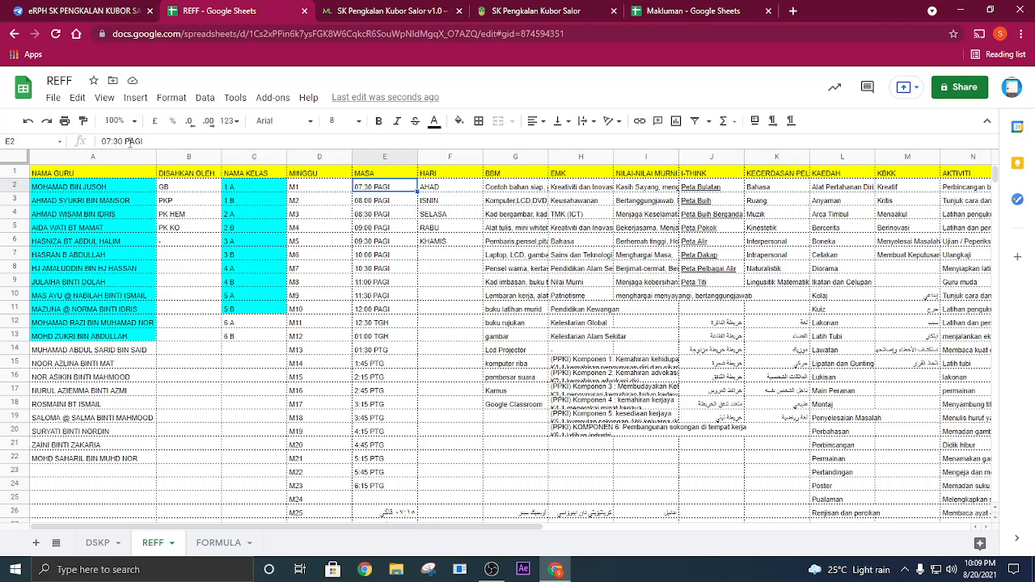
left_click(400, 215)
left_click(243, 201)
left_click(250, 297)
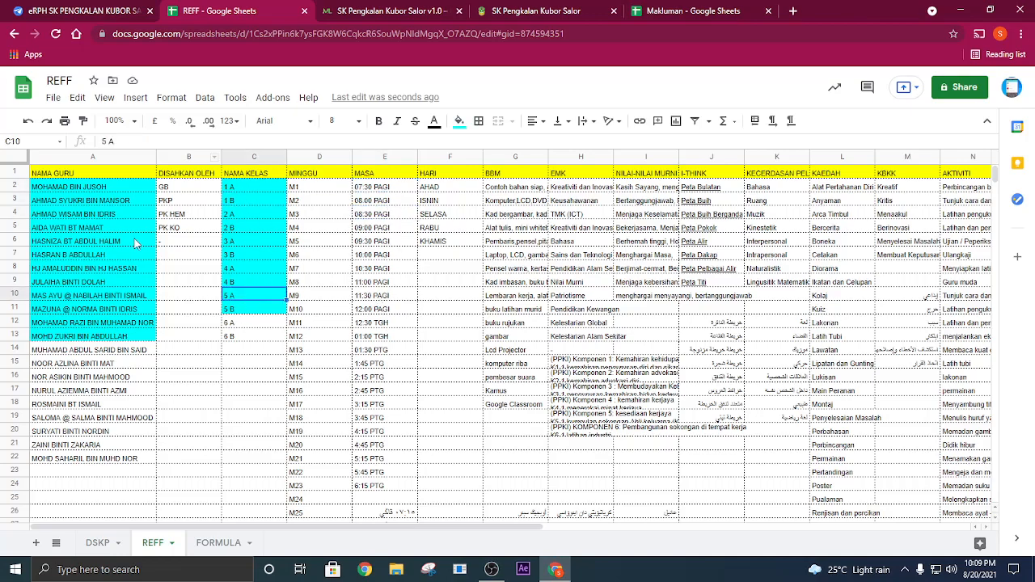
left_click(114, 228)
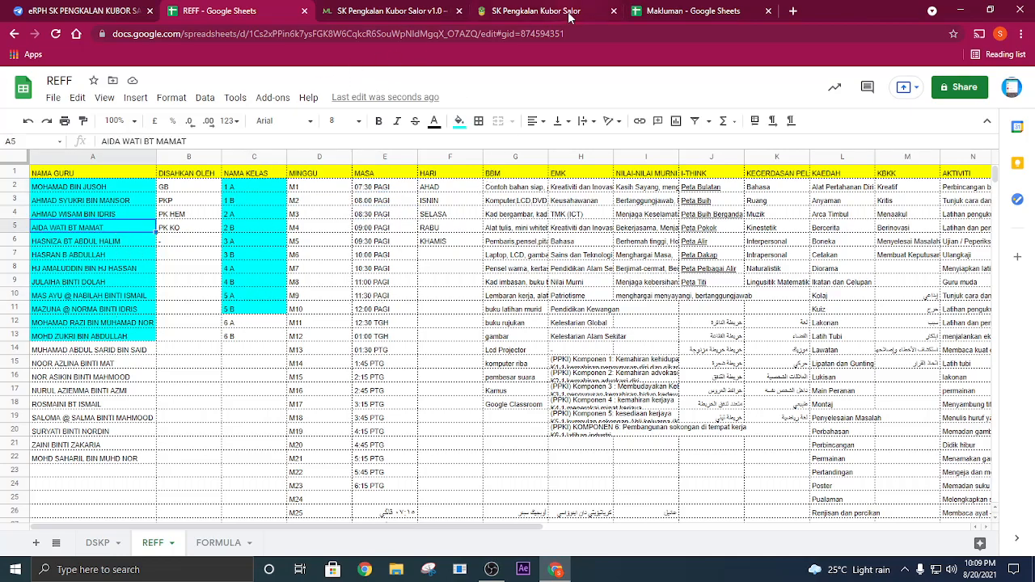
- Close the Makluman spreadsheet, the school portal and the mylink page, keeping the REFF spreadsheet open
left_click(768, 11)
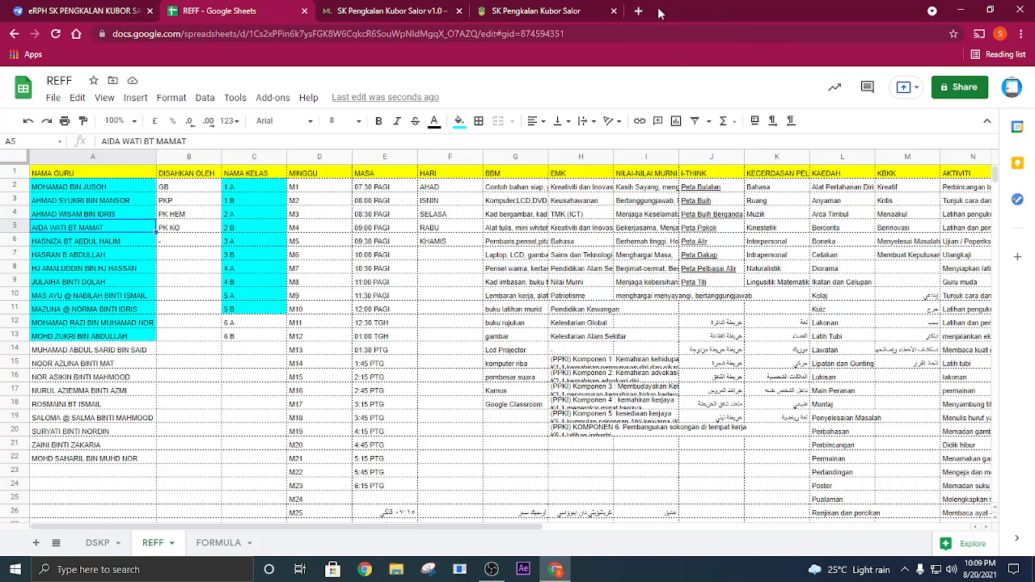
left_click(614, 11)
left_click(458, 11)
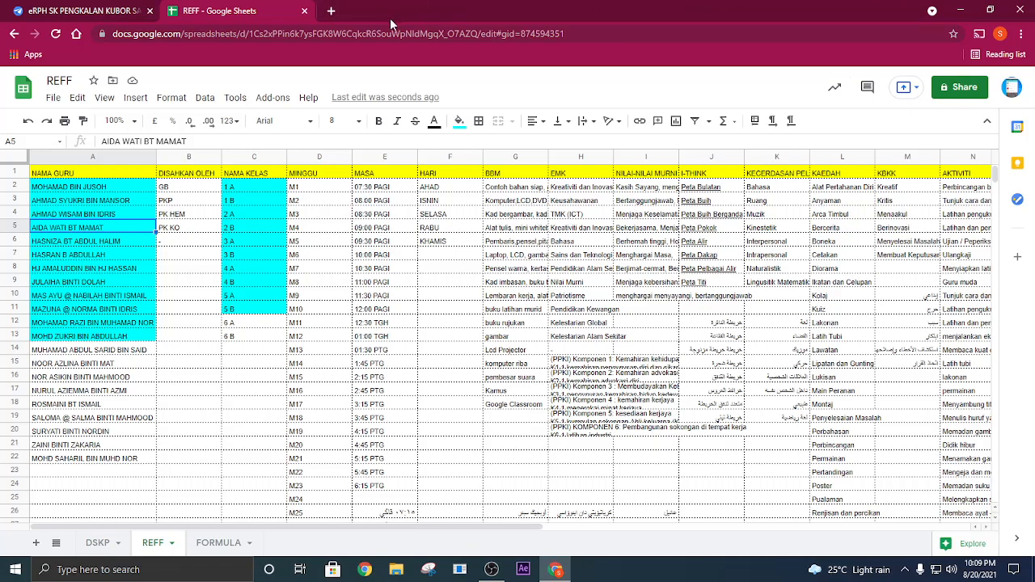
- Close the REFF spreadsheet and reload the eRPH app's editor page
left_click(304, 11)
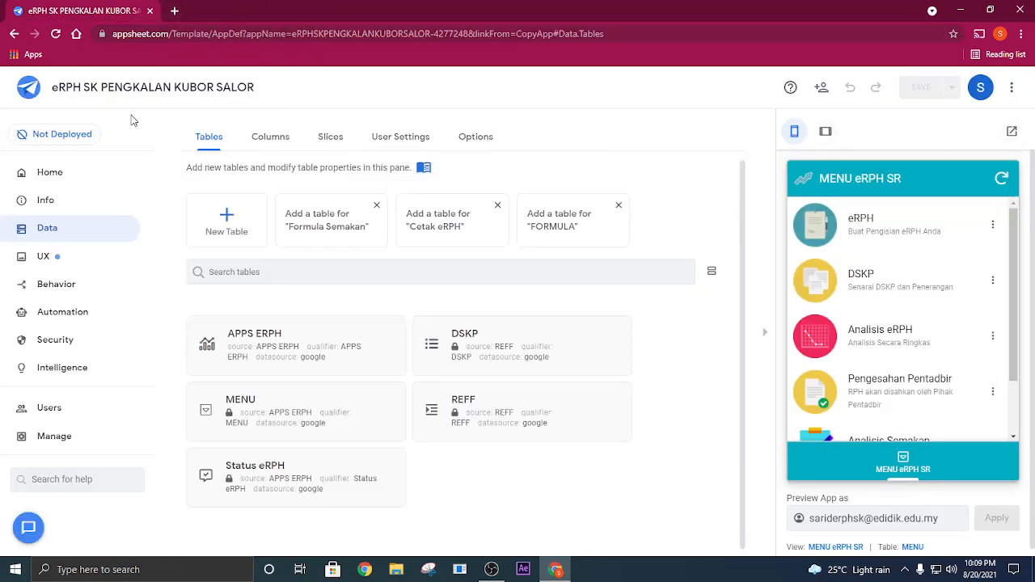
left_click(53, 37)
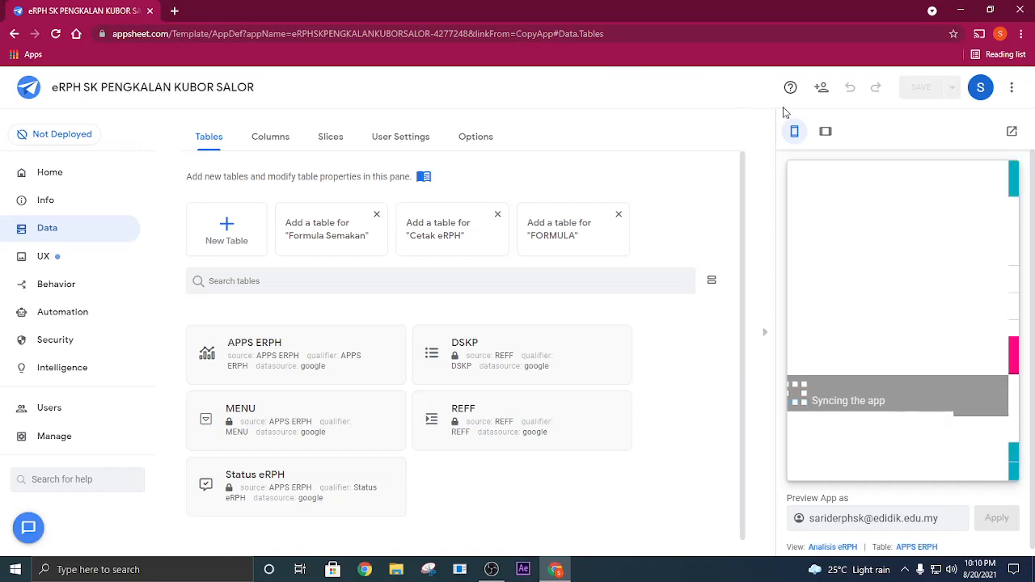
- Start a new eRPH entry in the app preview and choose a teacher's name for NAMA GURU
left_click(905, 461)
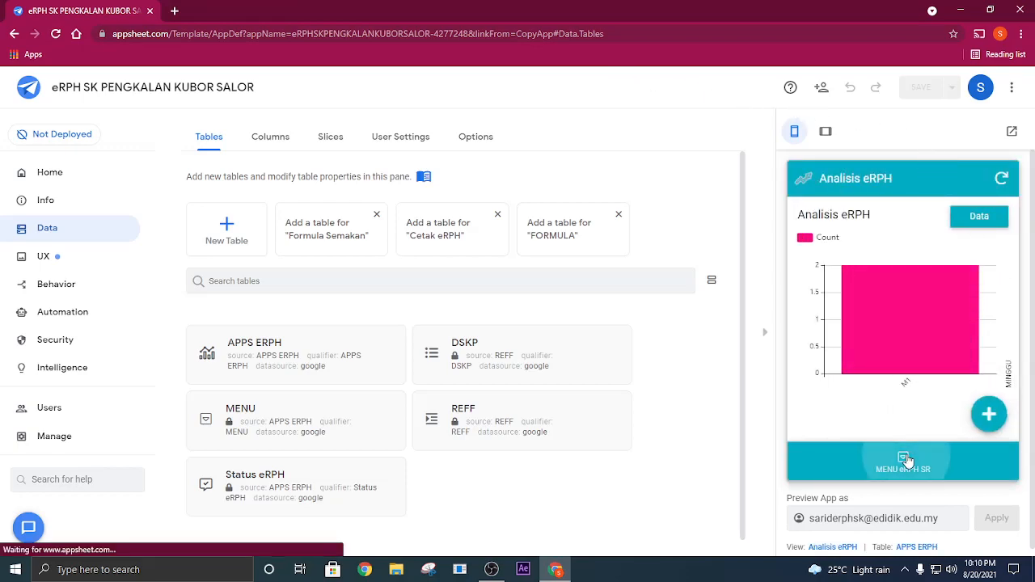
left_click(878, 236)
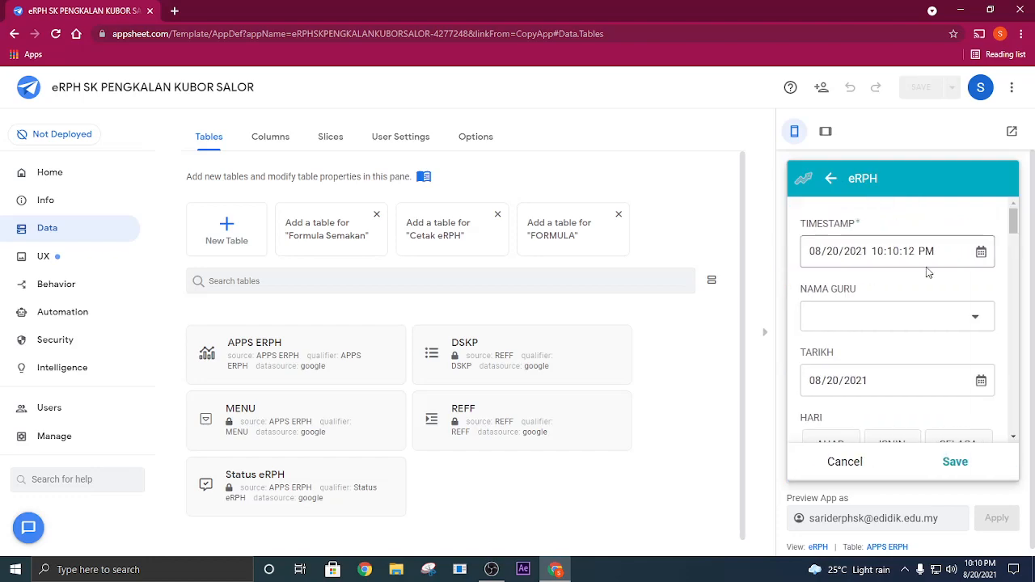
left_click(938, 316)
scroll(923, 297, "down", 10)
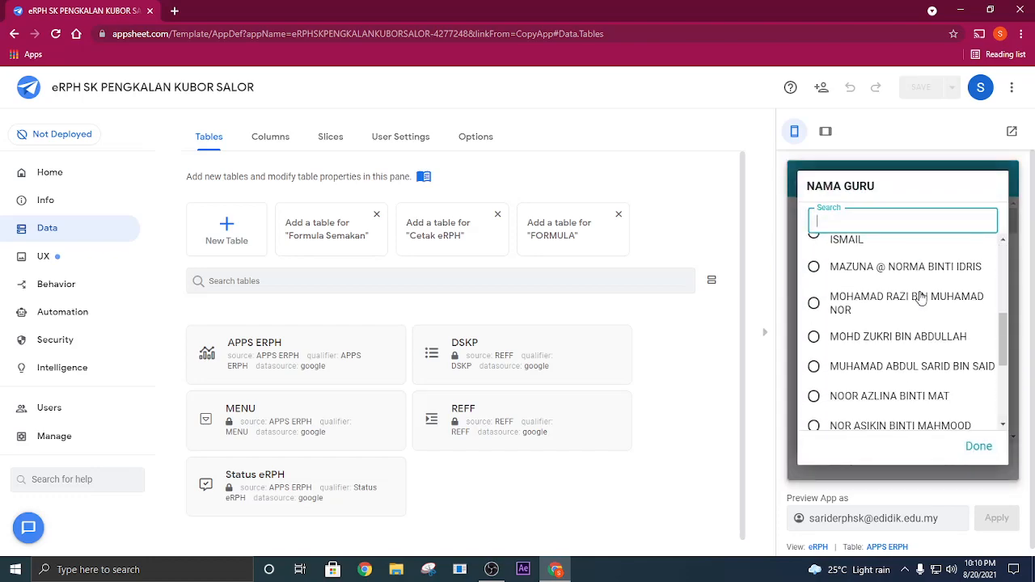
scroll(921, 299, "up", 3)
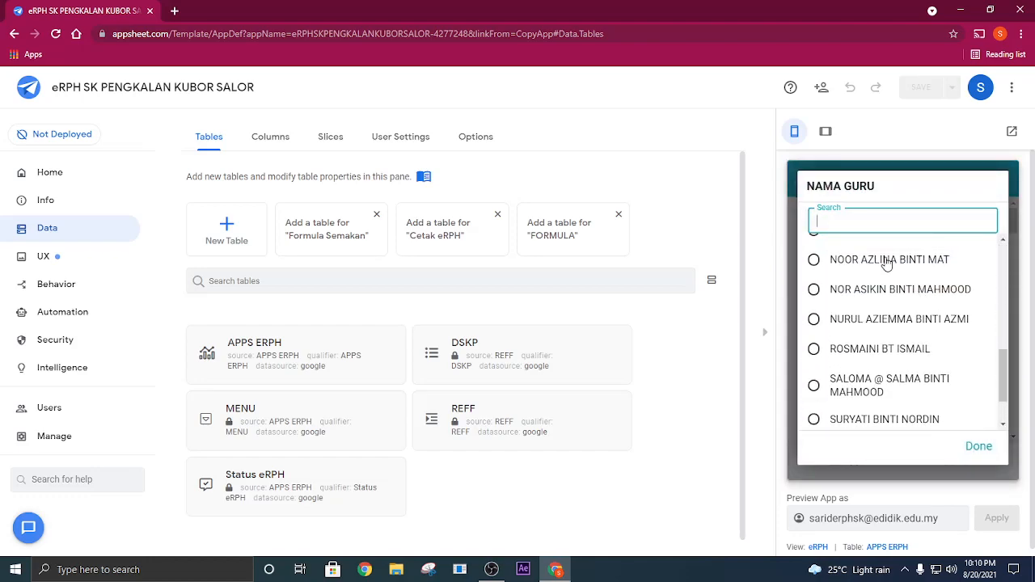
scroll(889, 267, "up", 2)
left_click(902, 330)
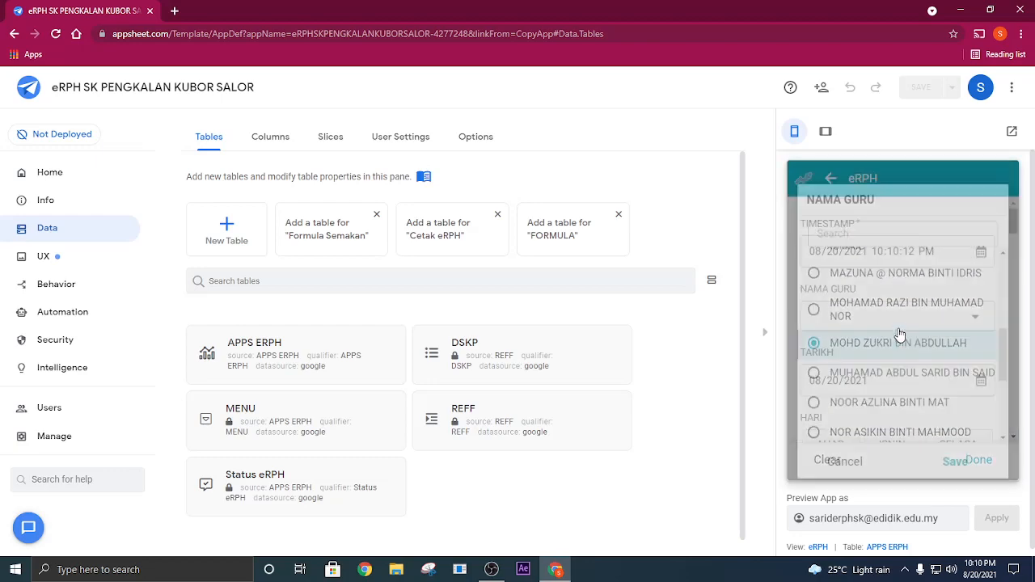
- Set the entry's TARIKH to 08/22/2021, HARI to AHAD and MINGGU to M27
scroll(985, 376, "down", 2)
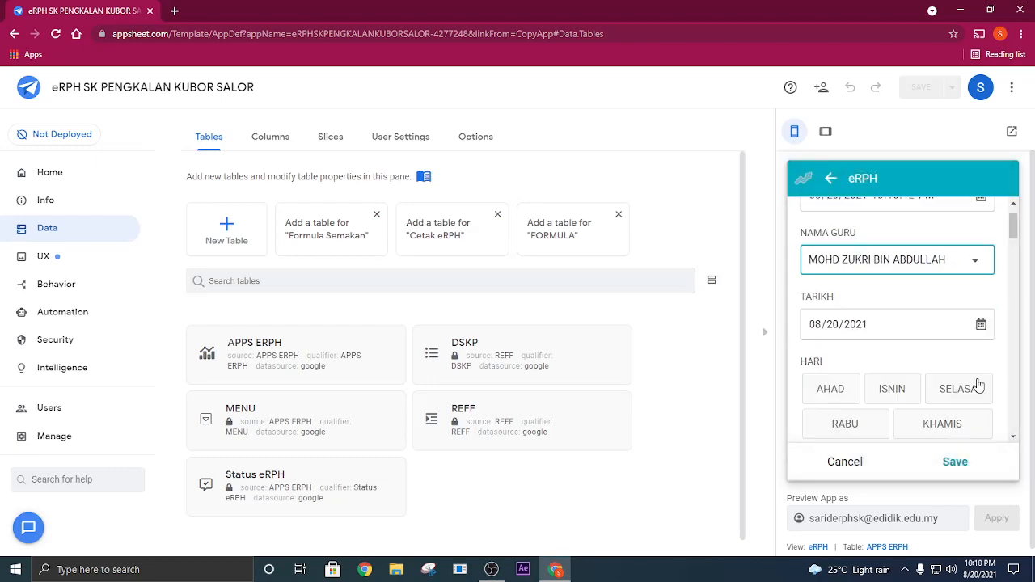
left_click(981, 318)
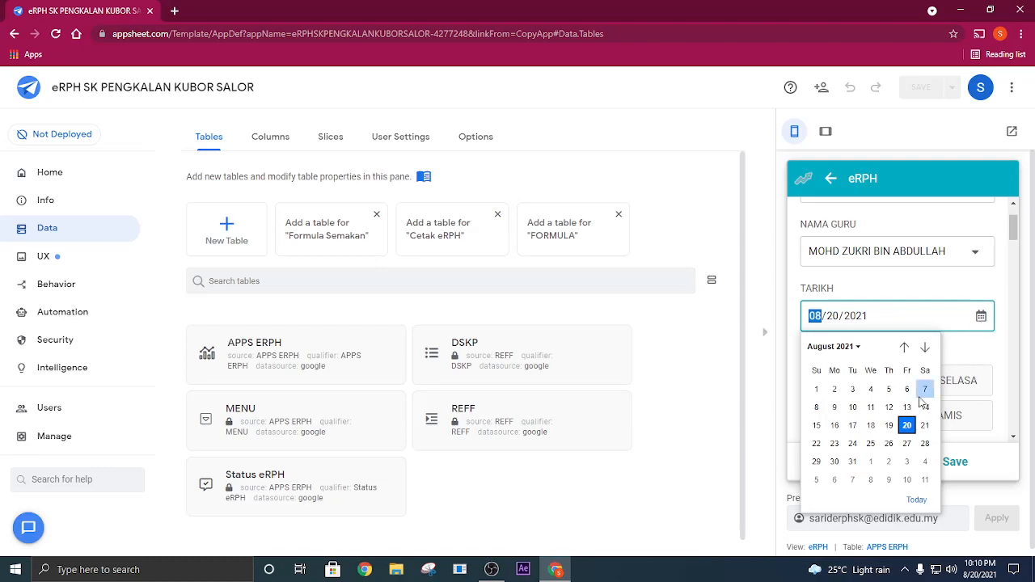
left_click(817, 444)
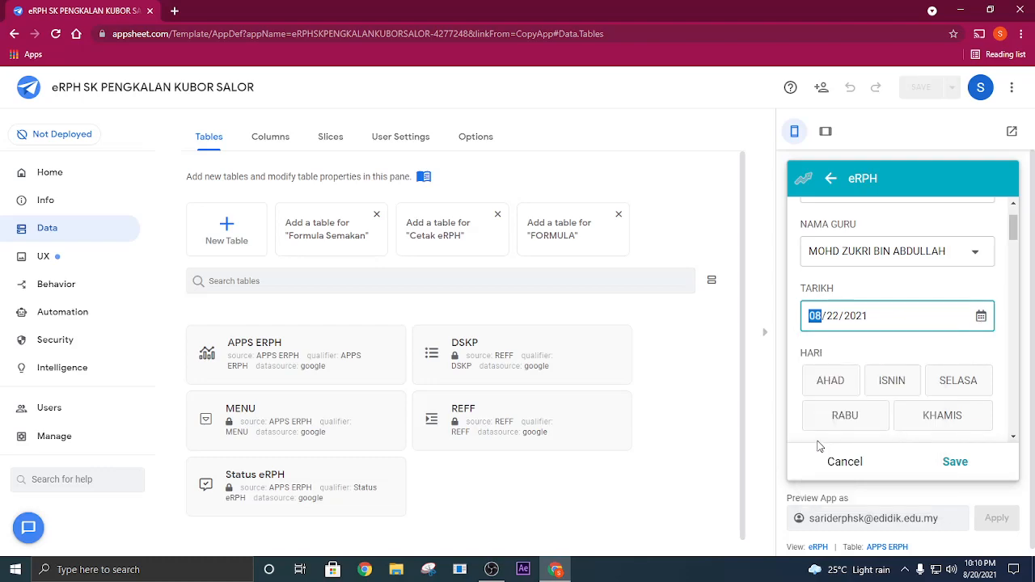
left_click(836, 385)
scroll(820, 374, "down", 3)
left_click(821, 354)
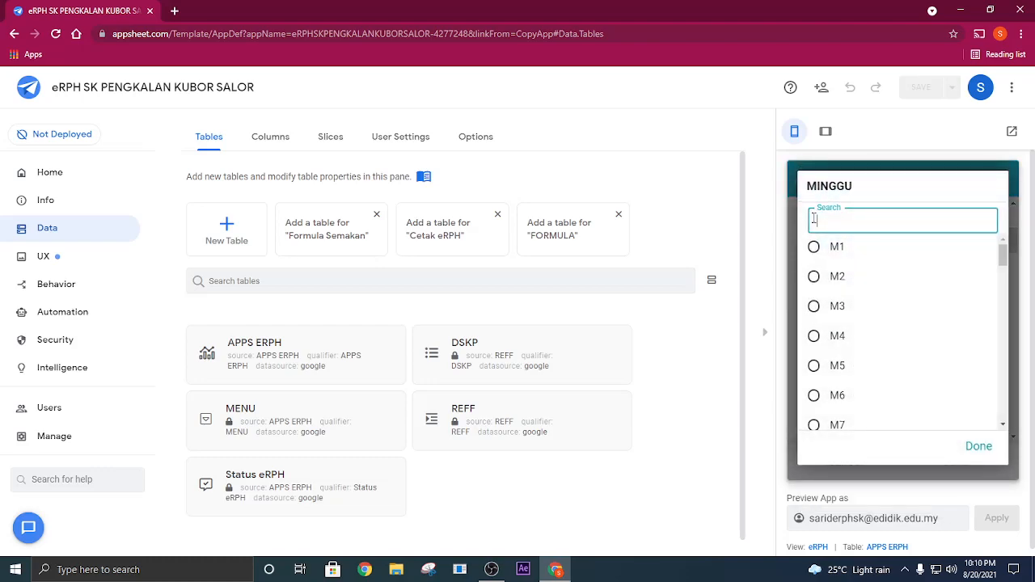
type("27")
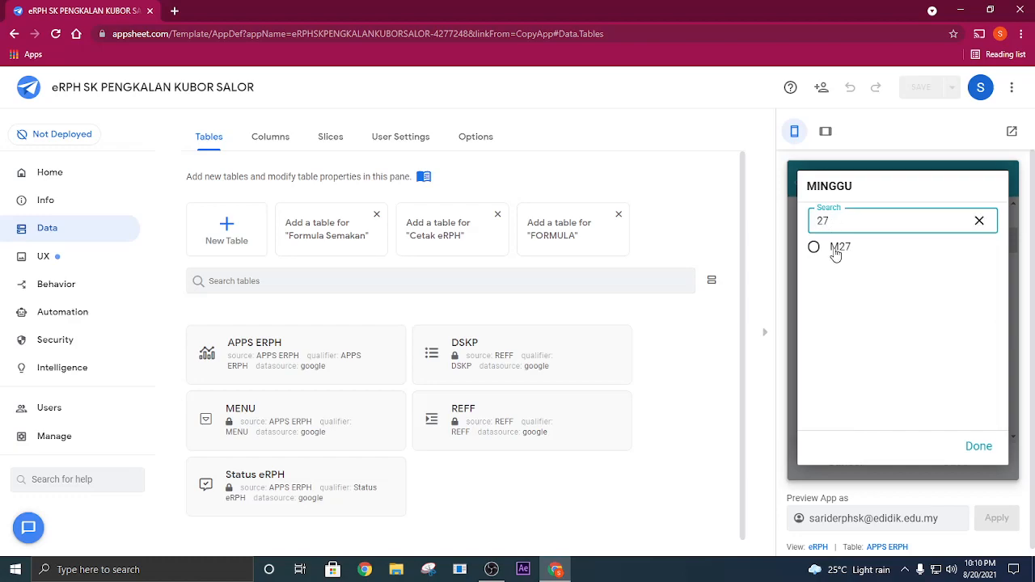
left_click(836, 254)
- Set MASA MULA to 07:30 PAGI and MASA TAMAT to 09:30 PAGI
scroll(936, 340, "down", 1)
left_click(922, 353)
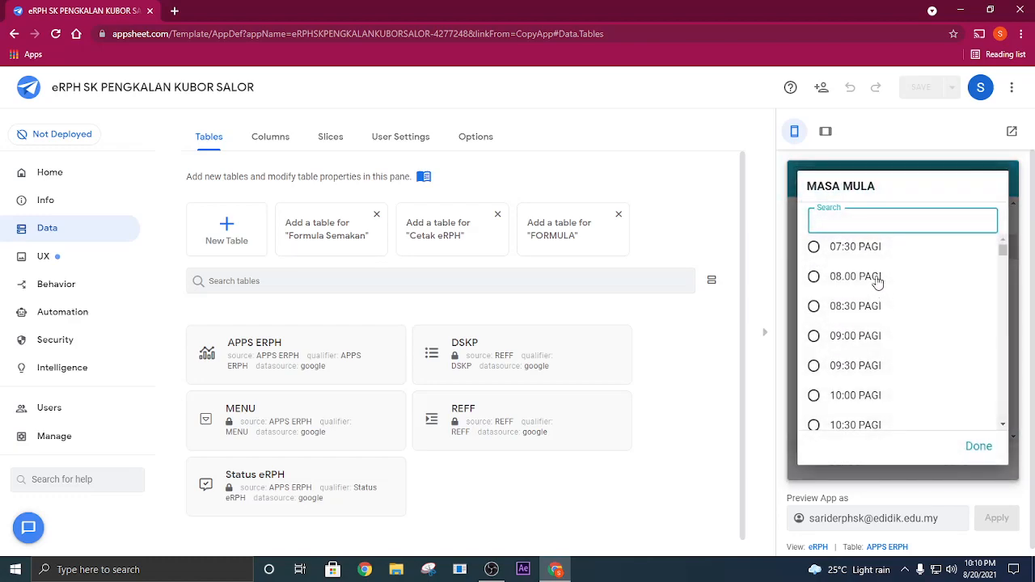
left_click(855, 247)
scroll(889, 341, "down", 1)
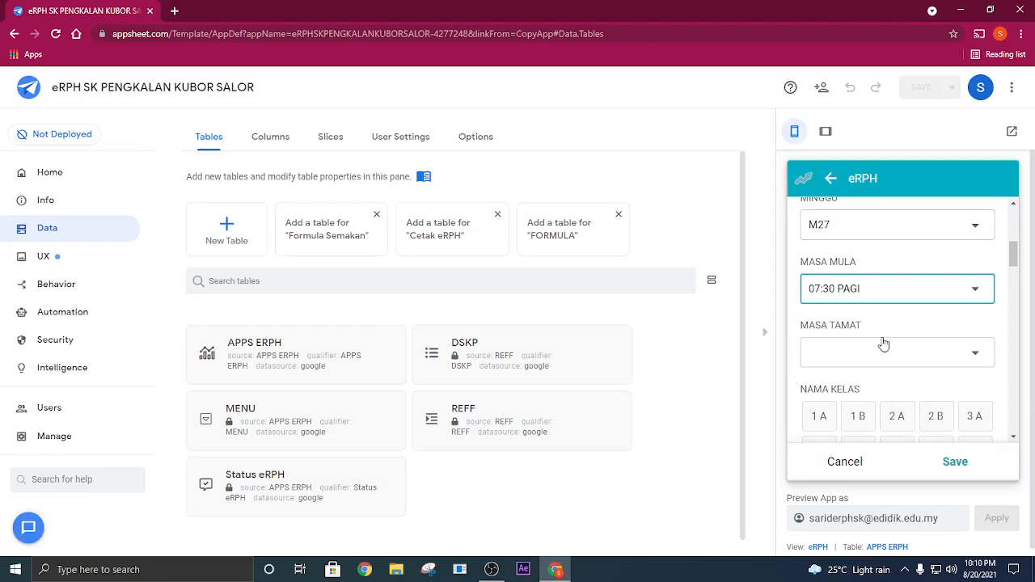
left_click(882, 348)
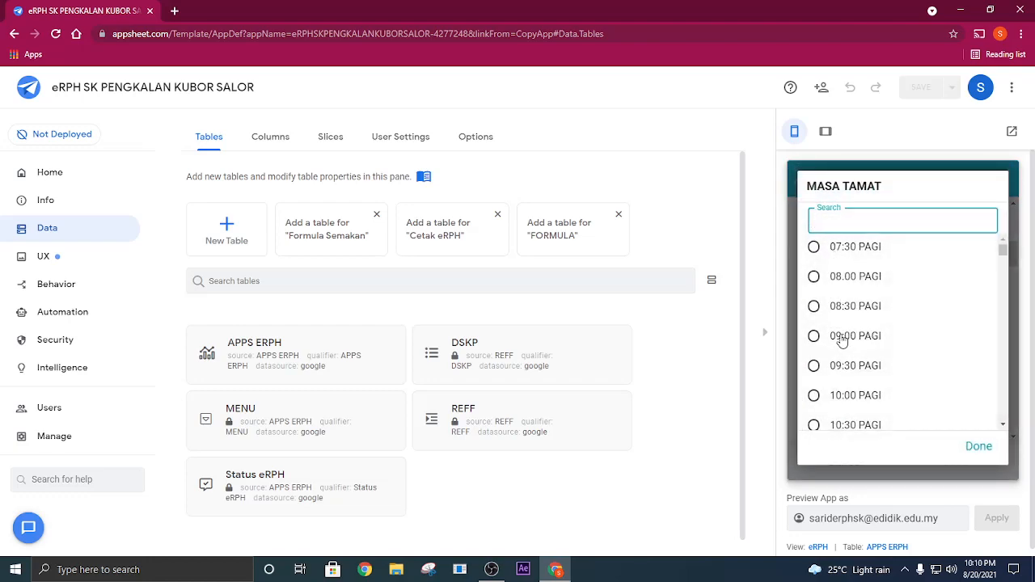
left_click(841, 365)
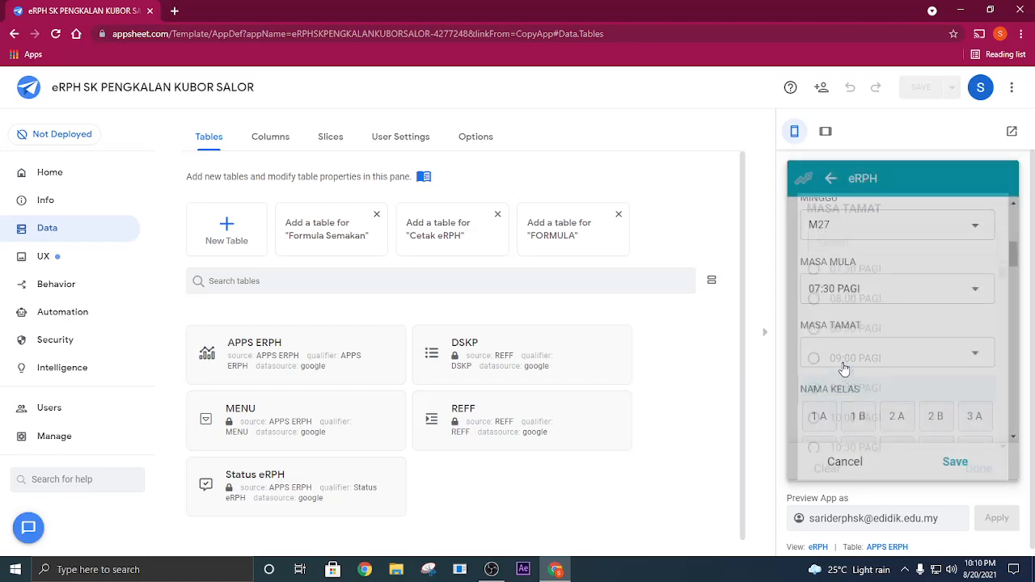
- Set NAMA KELAS to 2 A, SUBJEK to ENGLISH and TAHUN to 2
scroll(829, 363, "down", 1)
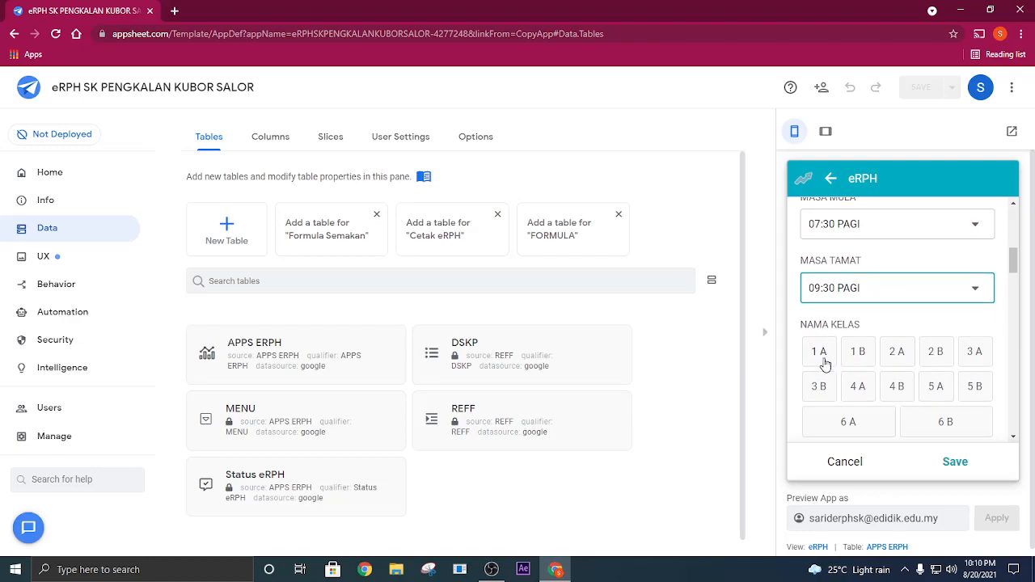
left_click(896, 356)
scroll(919, 360, "down", 2)
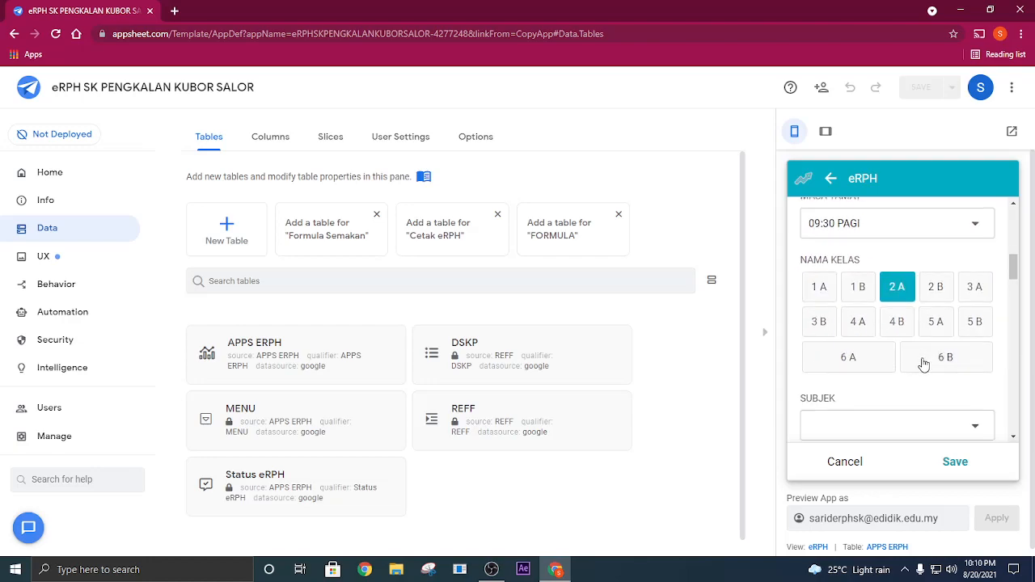
left_click(886, 303)
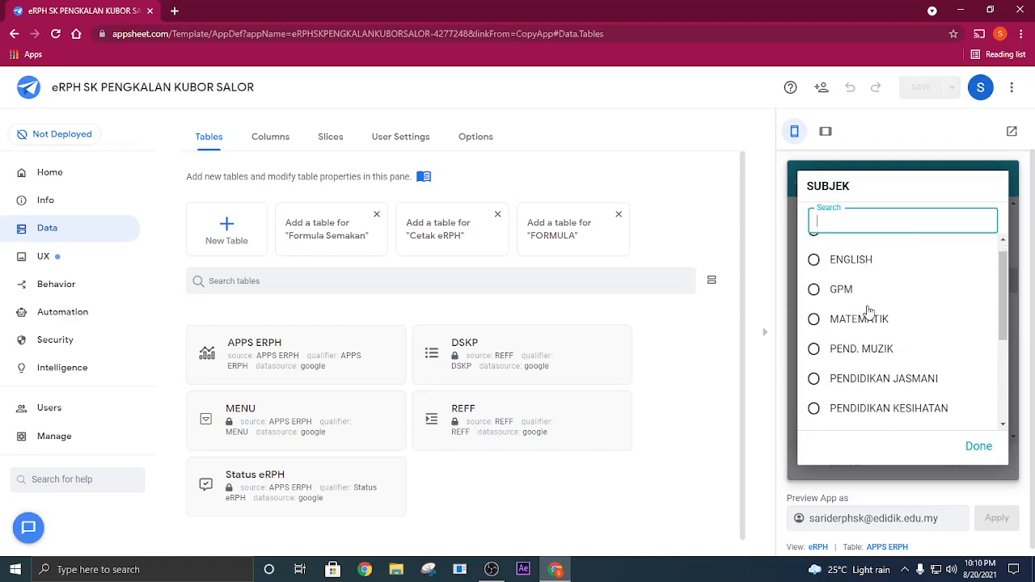
scroll(881, 356, "down", 3)
scroll(880, 368, "up", 3)
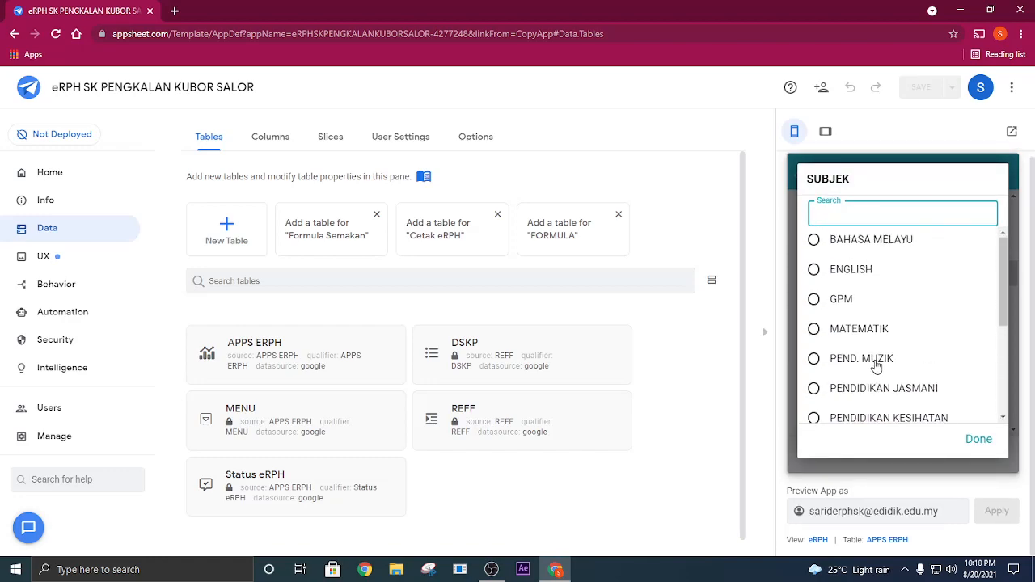
left_click(859, 271)
scroll(865, 267, "down", 2)
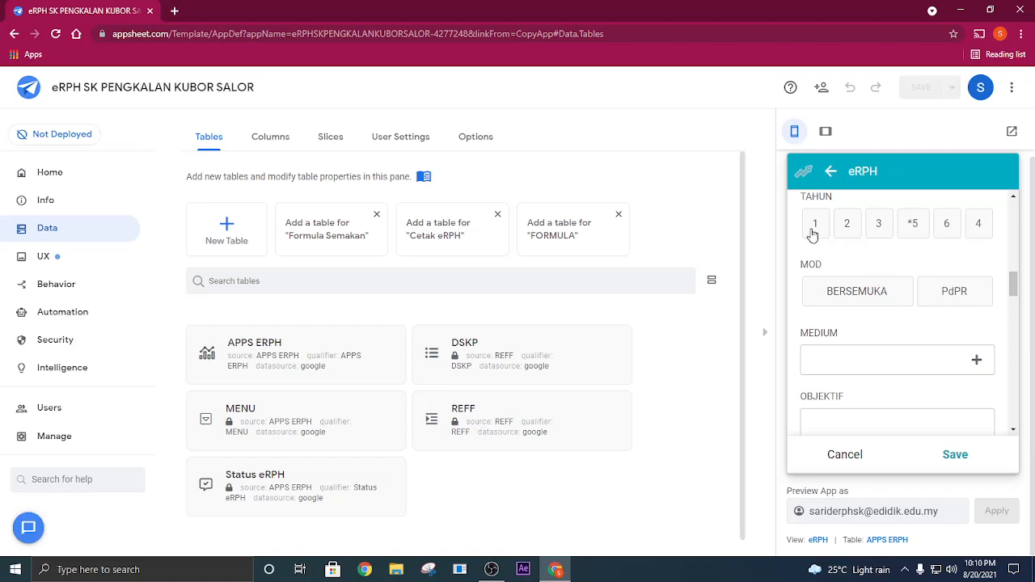
left_click(848, 225)
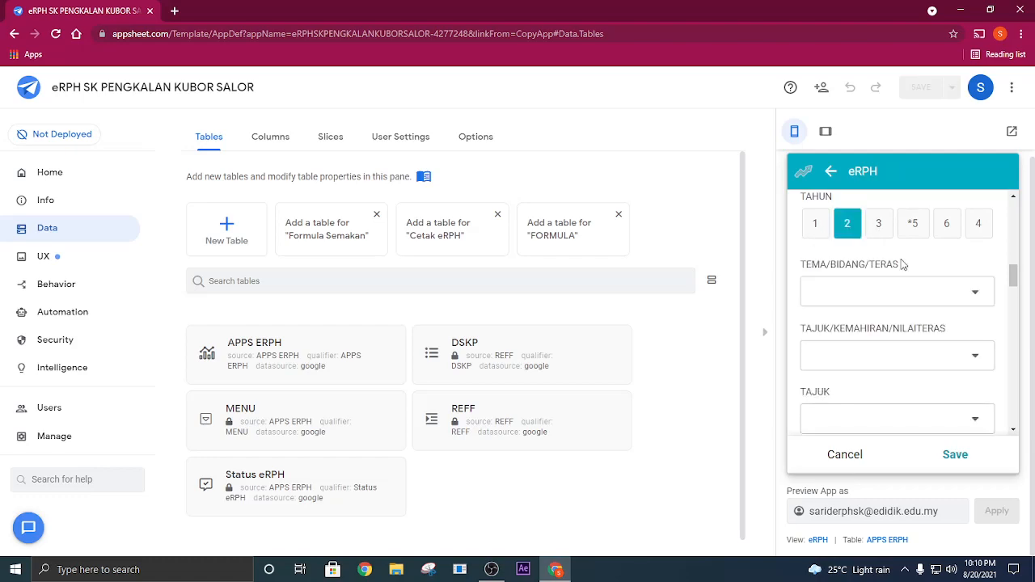
- Choose a TEMA/BIDANG/TERAS option and set TAJUK/KEMAHIRAN/NILAITERAS to Writing
left_click(962, 293)
left_click(866, 226)
scroll(909, 297, "down", 1)
left_click(908, 300)
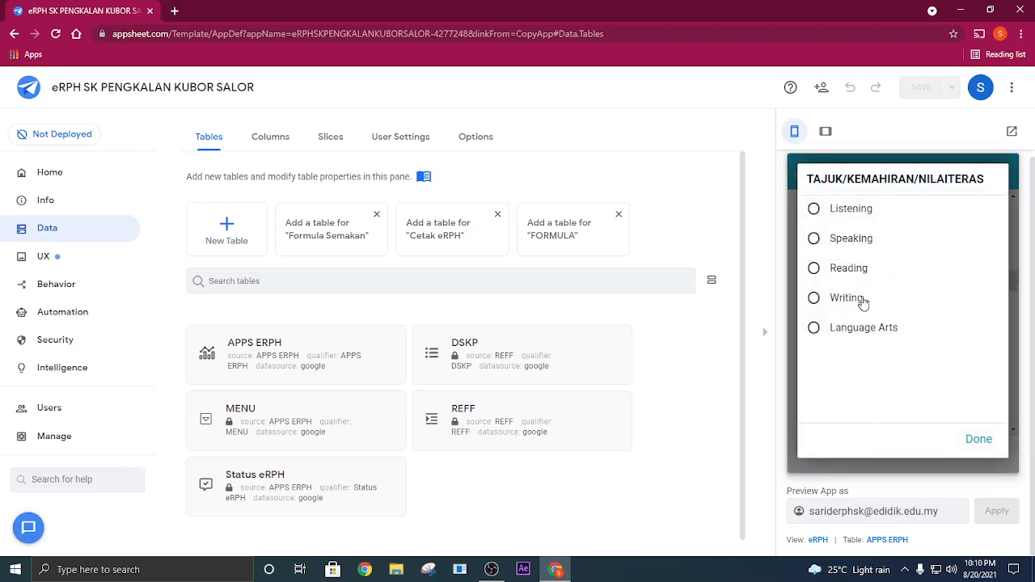
left_click(864, 300)
- Choose a TAJUK and set SK to "2.3 Communicate appropriately to a small or large group"
scroll(889, 323, "down", 1)
left_click(860, 323)
left_click(865, 308)
scroll(868, 336, "down", 1)
left_click(873, 316)
scroll(882, 365, "down", 1)
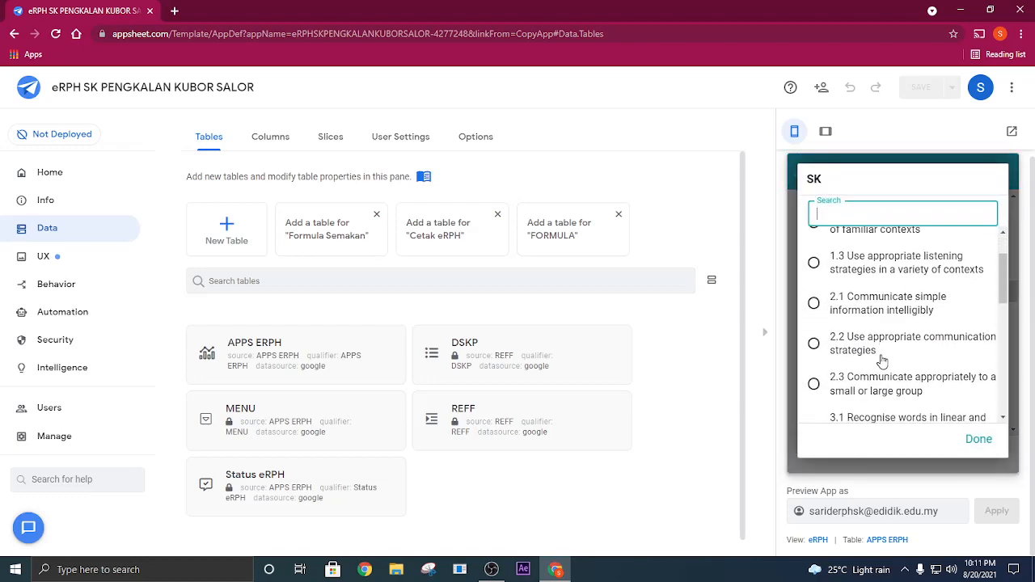
left_click(878, 382)
- Set SP to "2.3.1 Introduce self to an audience using fixed phrases" and MOD to PdPR
scroll(909, 357, "down", 1)
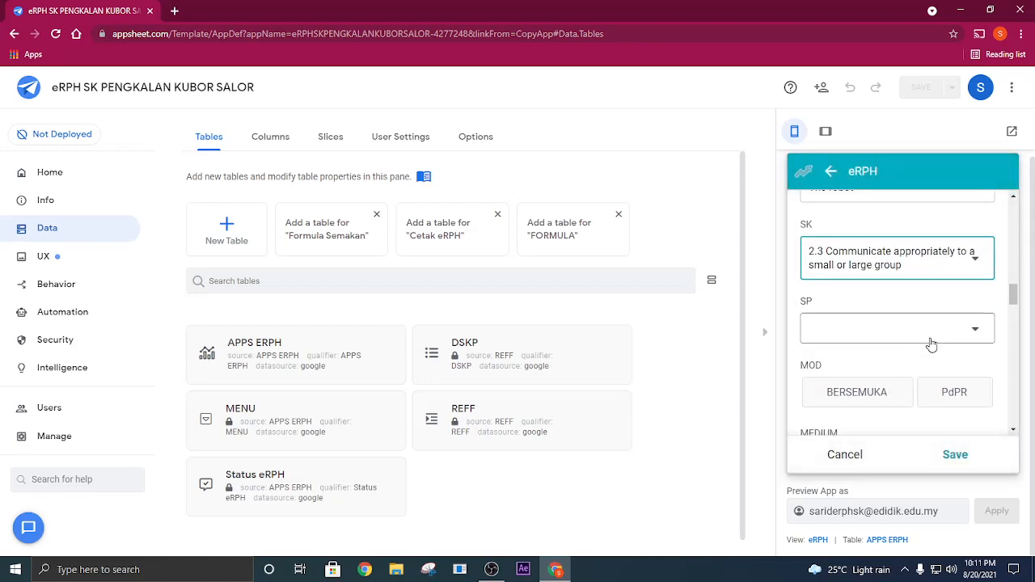
left_click(922, 331)
left_click(855, 225)
scroll(950, 340, "down", 1)
left_click(953, 341)
- Select WHATSAPP, GOOGLE MEET, YOUTUBE, BUKU TEKS/ AKTIVITI and KUIZ ONLINE - QUIZZIZ as the entry's MEDIUM
left_click(985, 402)
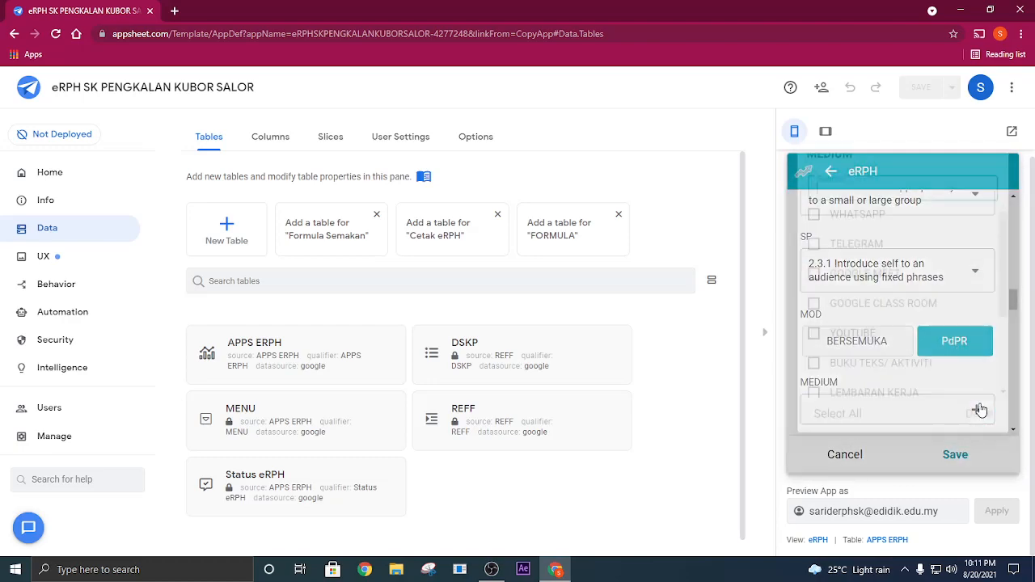
left_click(859, 246)
left_click(853, 301)
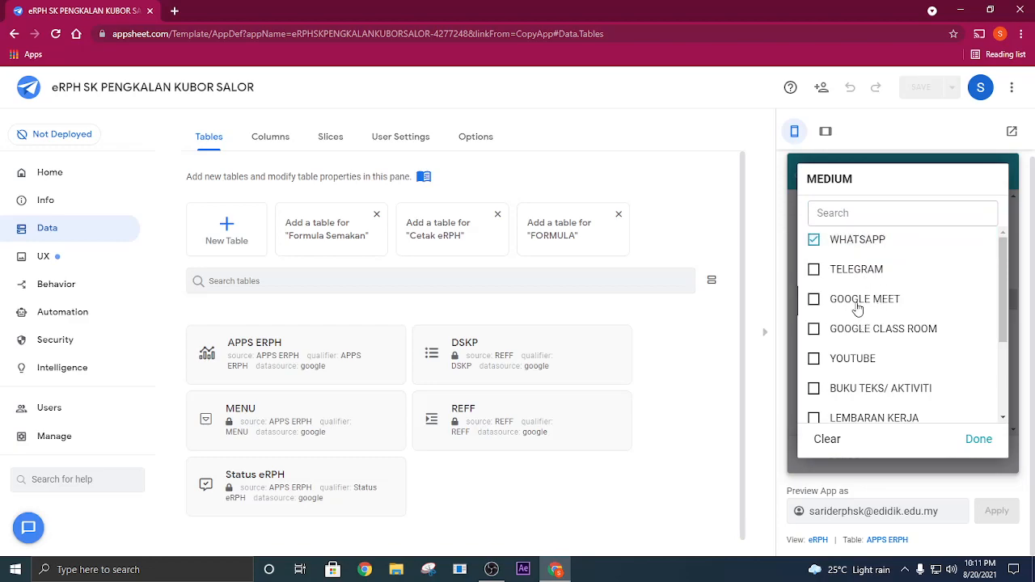
left_click(856, 364)
scroll(845, 340, "down", 2)
left_click(845, 324)
scroll(861, 351, "down", 2)
left_click(874, 352)
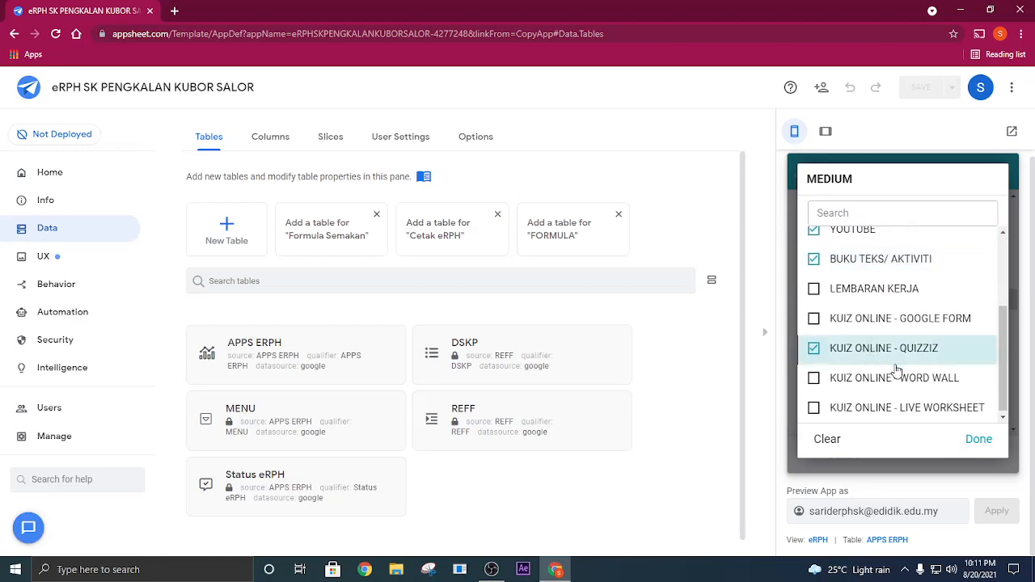
left_click(978, 439)
- Fill OBJEKTIF, KRITERIA KEJAYAAN and RINGKASAN AKTIVITI with placeholder text made of repeated X characters
scroll(985, 369, "down", 3)
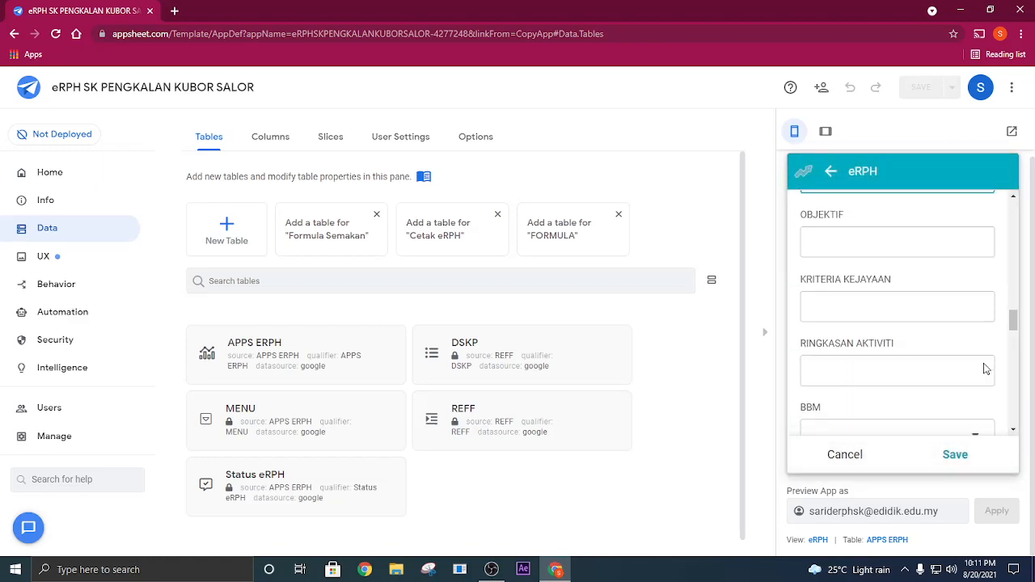
left_click(875, 247)
type("XXXXXXX")
left_click(854, 299)
type("XXXXXXXXXXXXXX")
left_click(849, 368)
type("XXXXXXXXXXX")
- Set BBM to "Contoh bahan siap, gambar, lembaran kerja, gam,gunting" and EMK to Keusahawanan
scroll(845, 325, "down", 2)
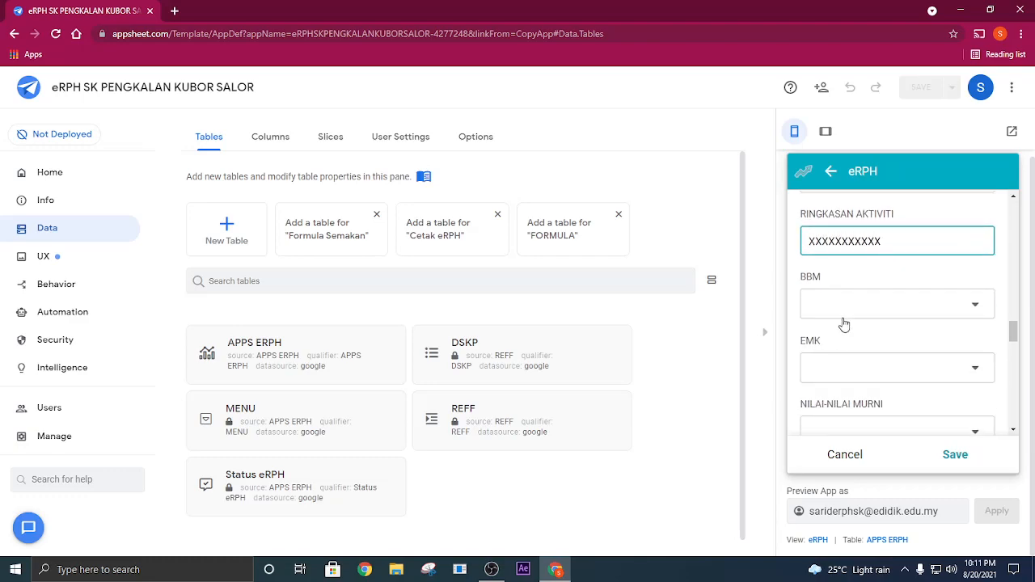
left_click(845, 308)
left_click(865, 247)
scroll(878, 291, "down", 1)
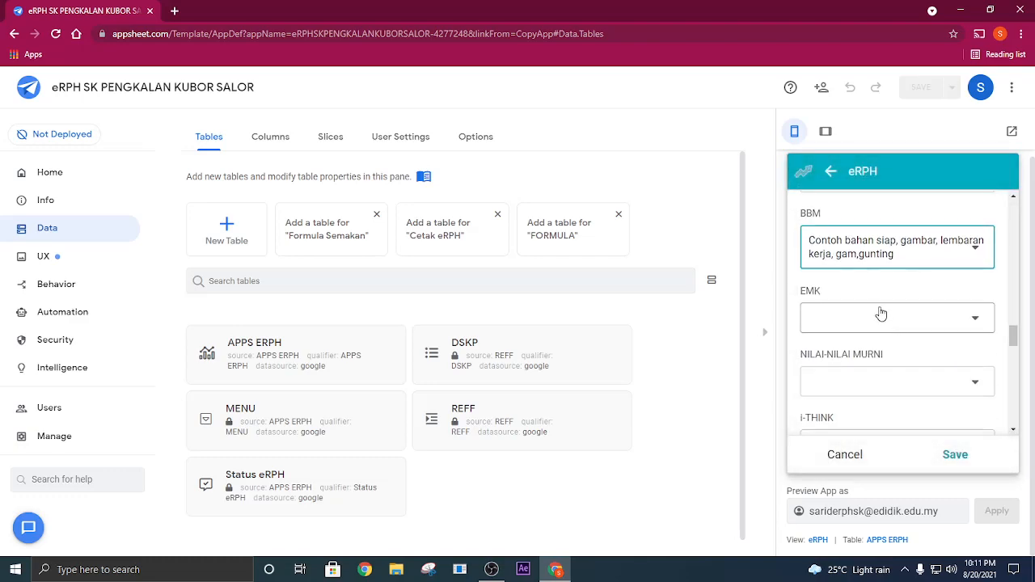
left_click(881, 315)
left_click(858, 275)
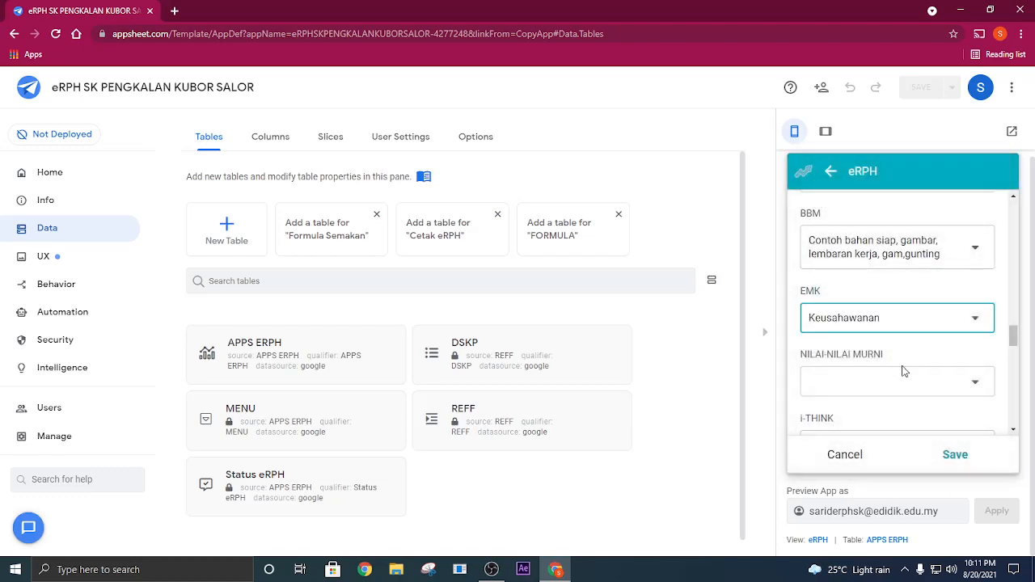
- Set NILAI-NILAI MURNI to "Bertanggungjawab, Menjaga Kebersihan" and i-THINK to Peta Buih Berganda
left_click(841, 372)
left_click(877, 285)
scroll(867, 377, "down", 1)
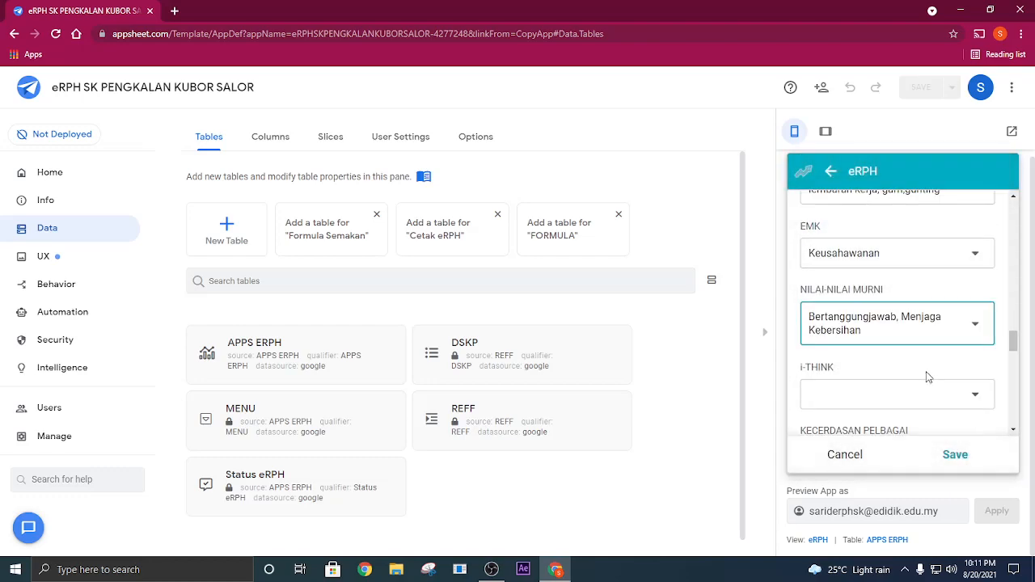
left_click(870, 391)
left_click(883, 299)
scroll(907, 355, "down", 1)
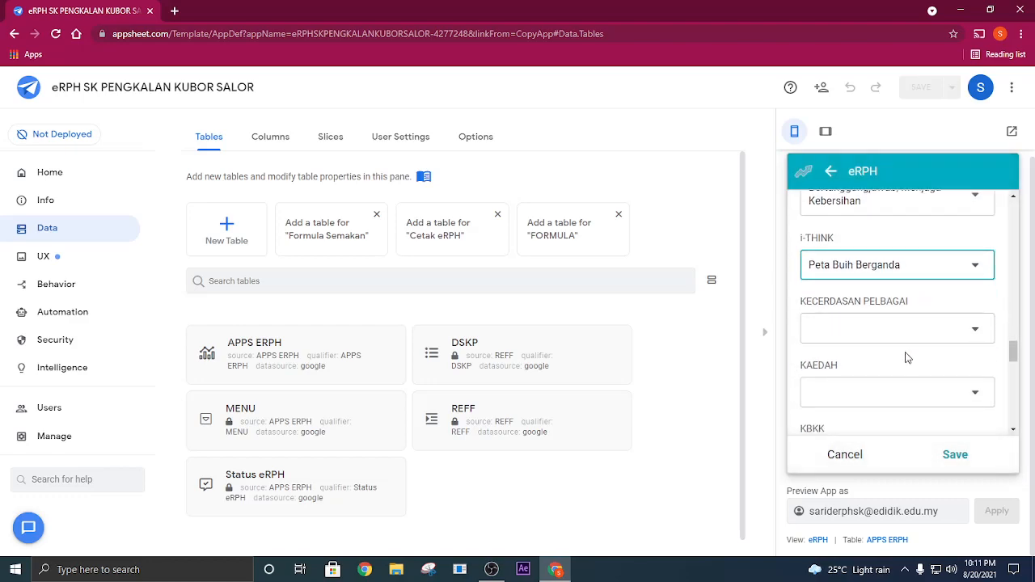
- Choose an option for KECERDASAN PELBAGAI and one for KAEDAH
left_click(895, 331)
left_click(809, 272)
scroll(910, 344, "down", 1)
left_click(903, 329)
left_click(873, 343)
- Set KBKK to Kritis and AKTIVITI to "Tunjuk cara dan bimbingan guru"
scroll(902, 356, "down", 1)
left_click(903, 340)
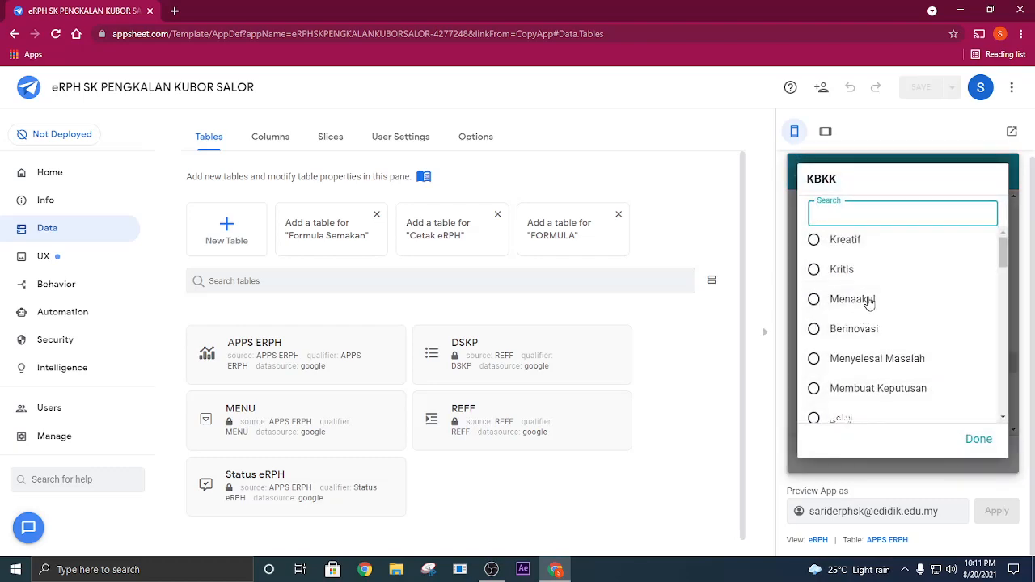
left_click(852, 275)
left_click(904, 383)
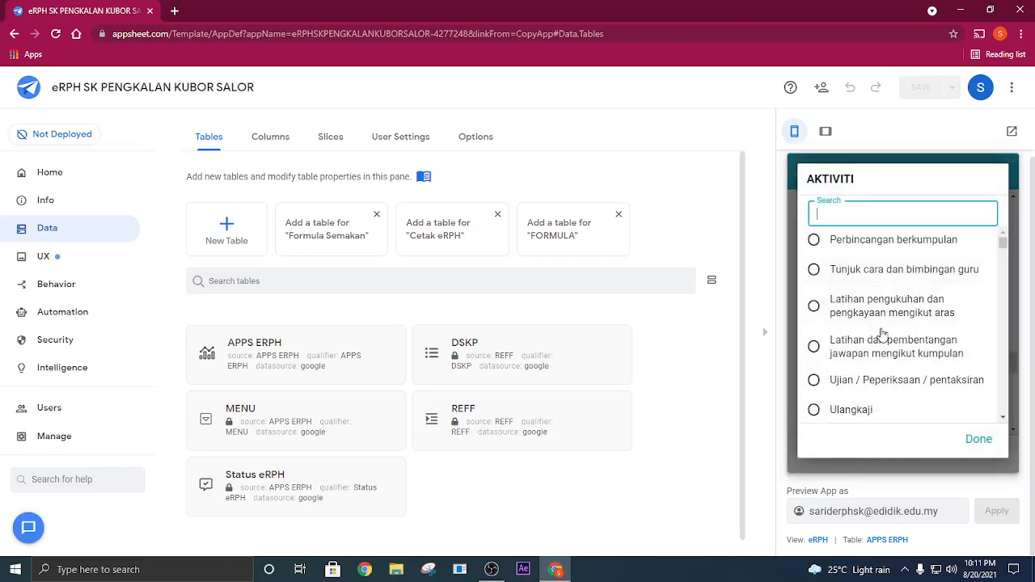
left_click(905, 275)
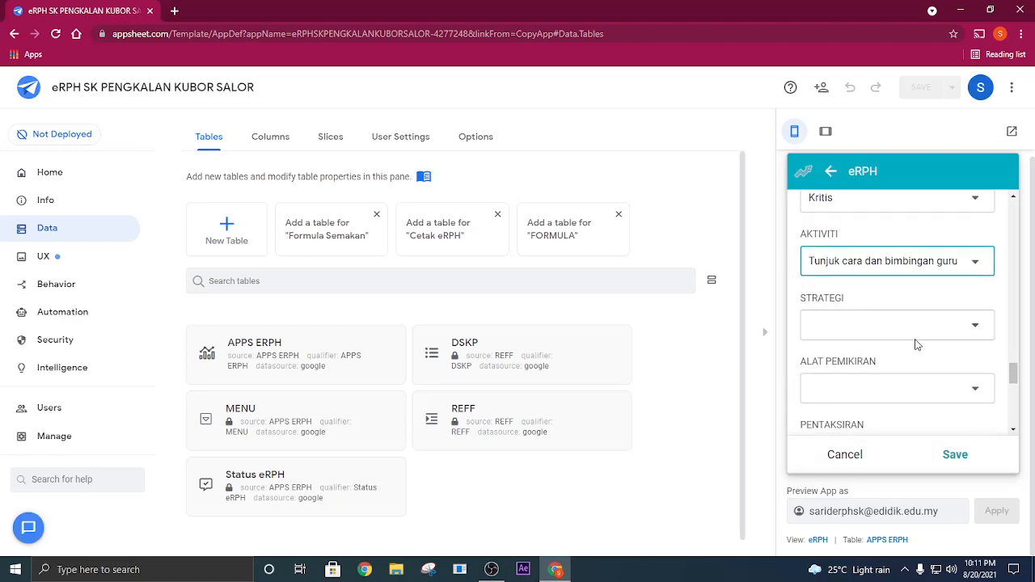
- Choose a Pendekatan option for STRATEGI and set ALAT PEMIKIRAN to PAK21-Team Stand-N-Share
left_click(912, 326)
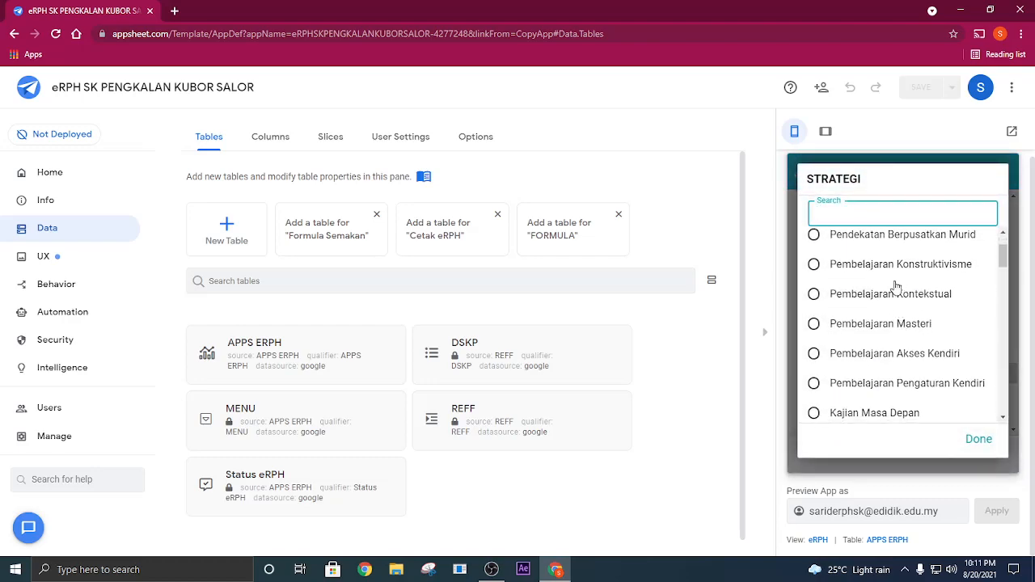
scroll(897, 325, "up", 1)
left_click(912, 278)
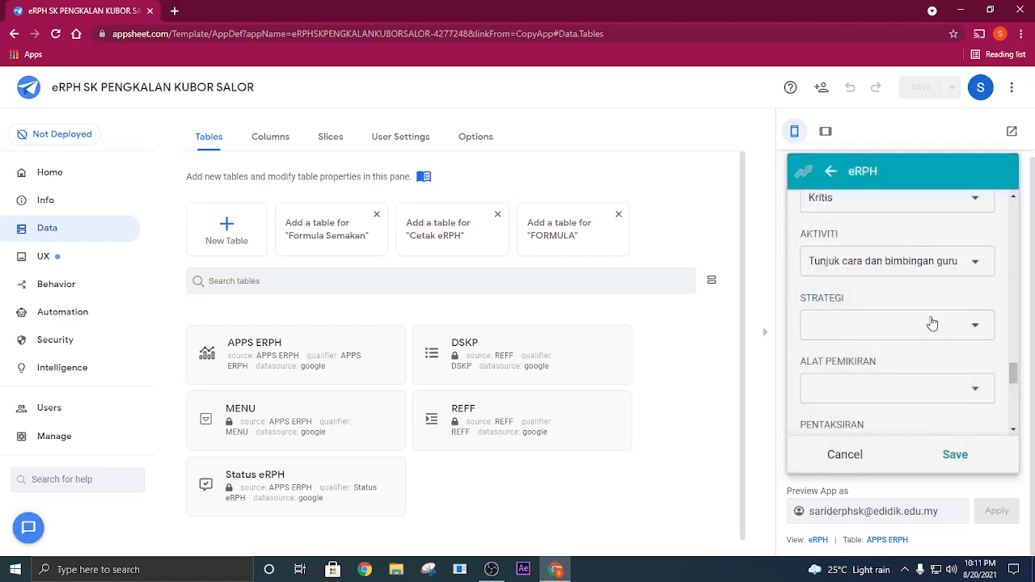
left_click(929, 328)
scroll(896, 308, "down", 1)
left_click(851, 301)
- Set PENTAKSIRAN to Pemerhatian and fill REFLEKSI with the placeholder text XXXXXXXX
left_click(914, 331)
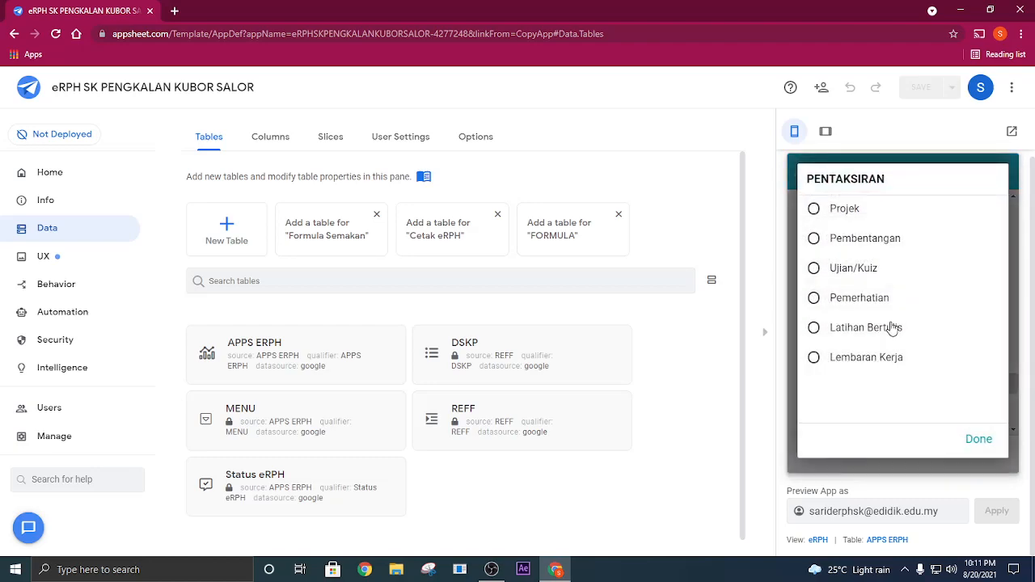
left_click(880, 300)
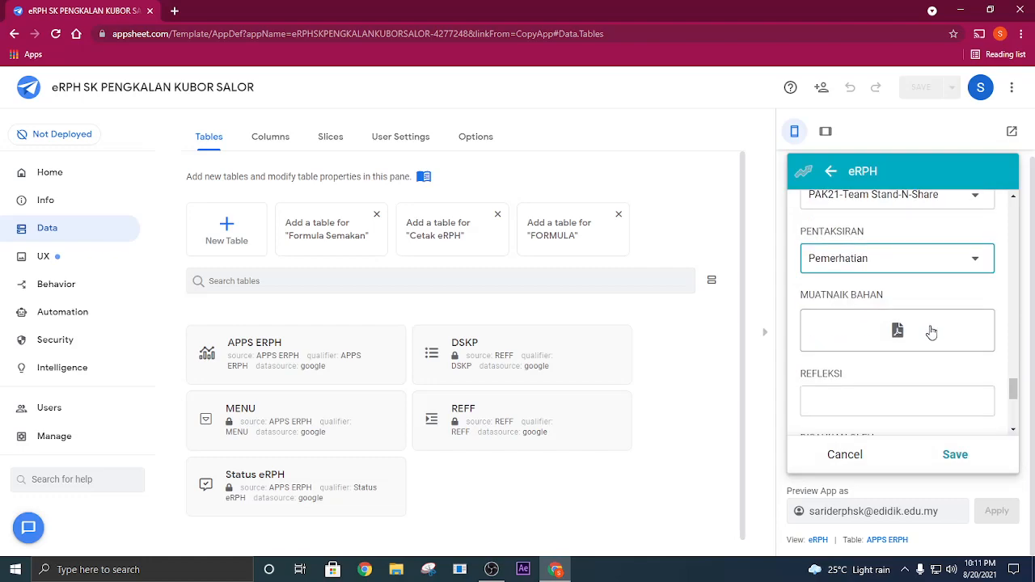
left_click(888, 336)
type("XXXXXXXX")
- Set DISAHKAN OLEH to PK KO and STATUS to TAHNIAH
left_click(914, 398)
left_click(869, 301)
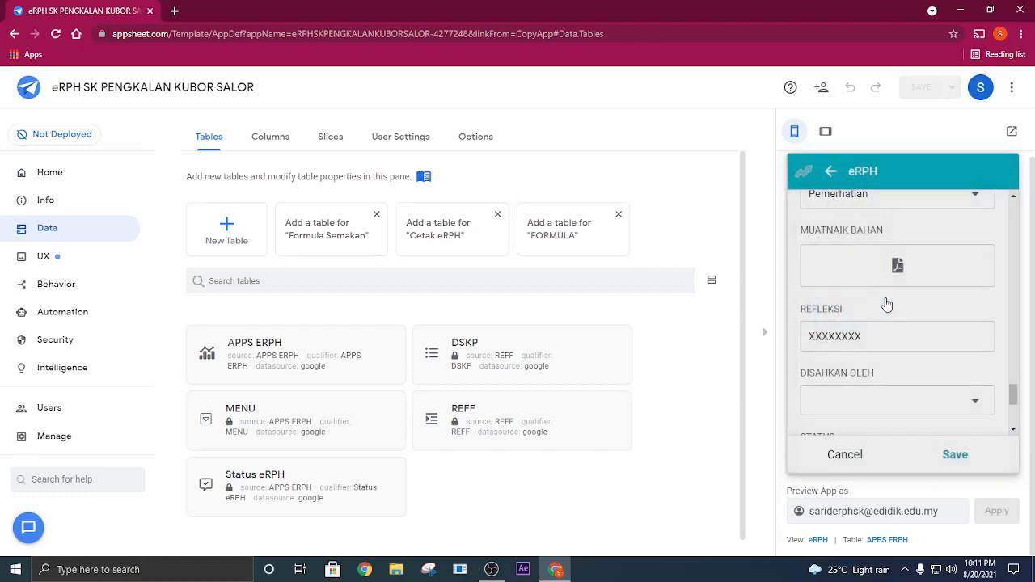
left_click(840, 270)
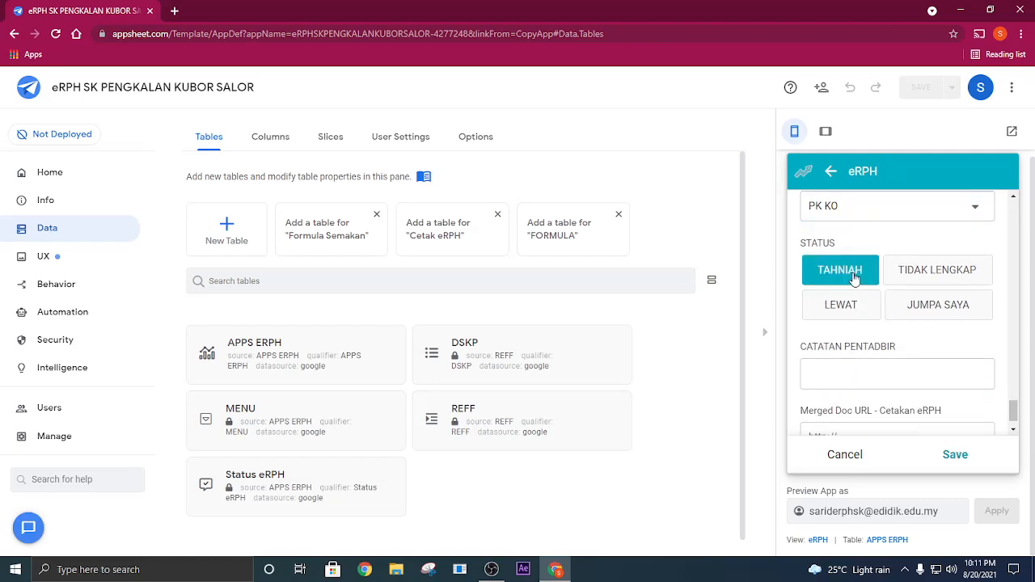
scroll(833, 248, "up", 2)
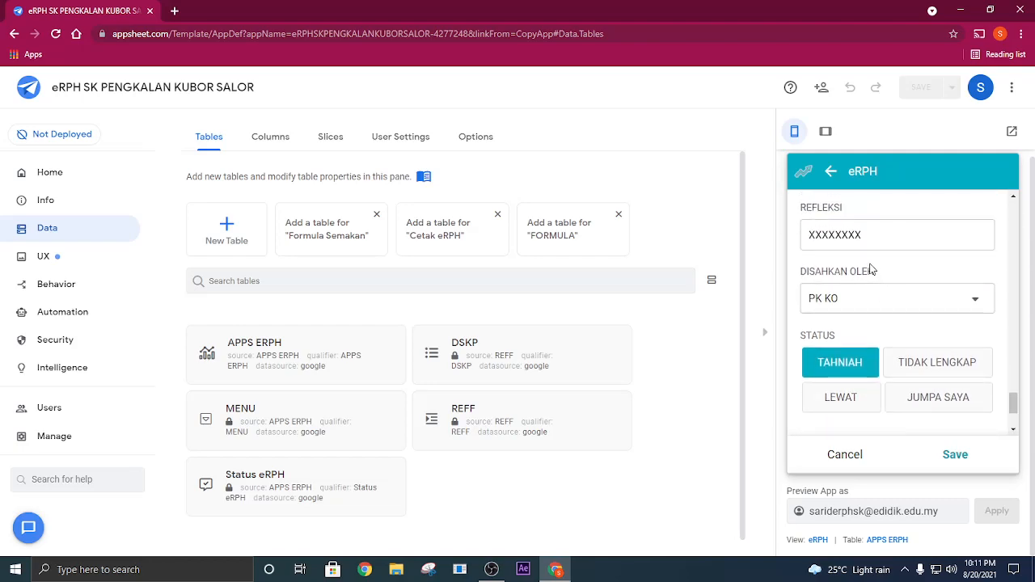
left_click(852, 355)
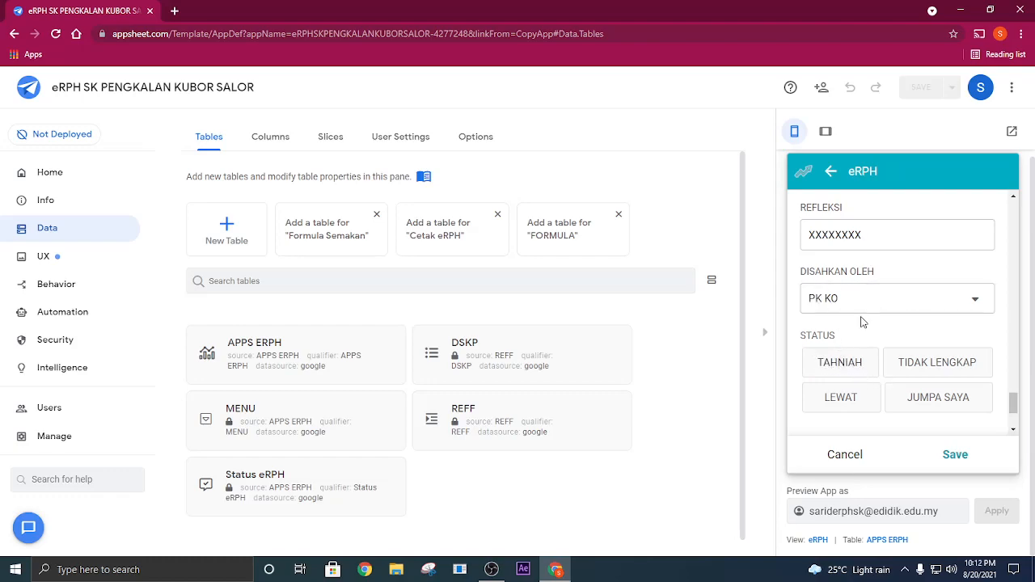
left_click(845, 368)
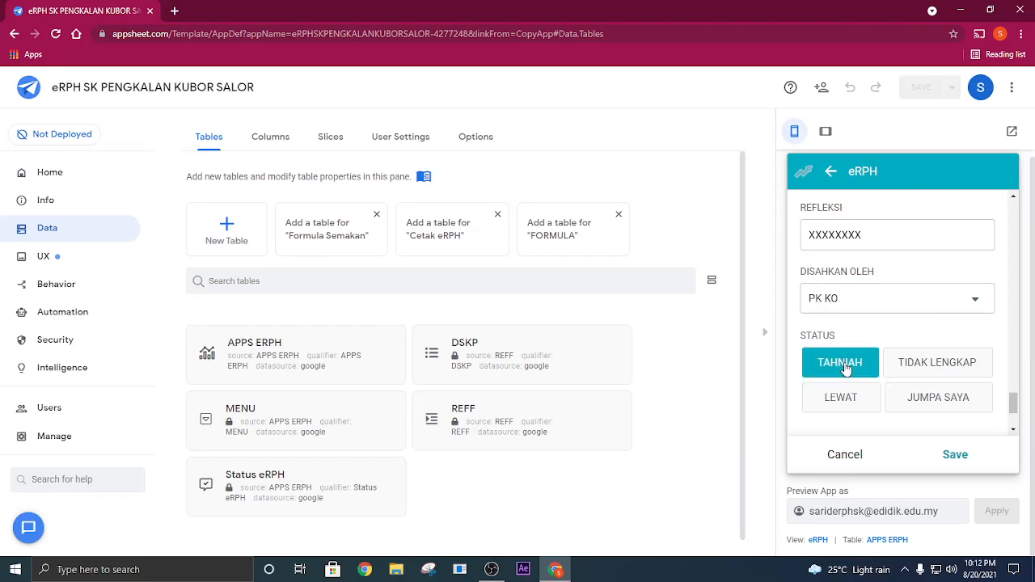
- Save the completed eRPH entry and sync the previewed app
left_click(955, 454)
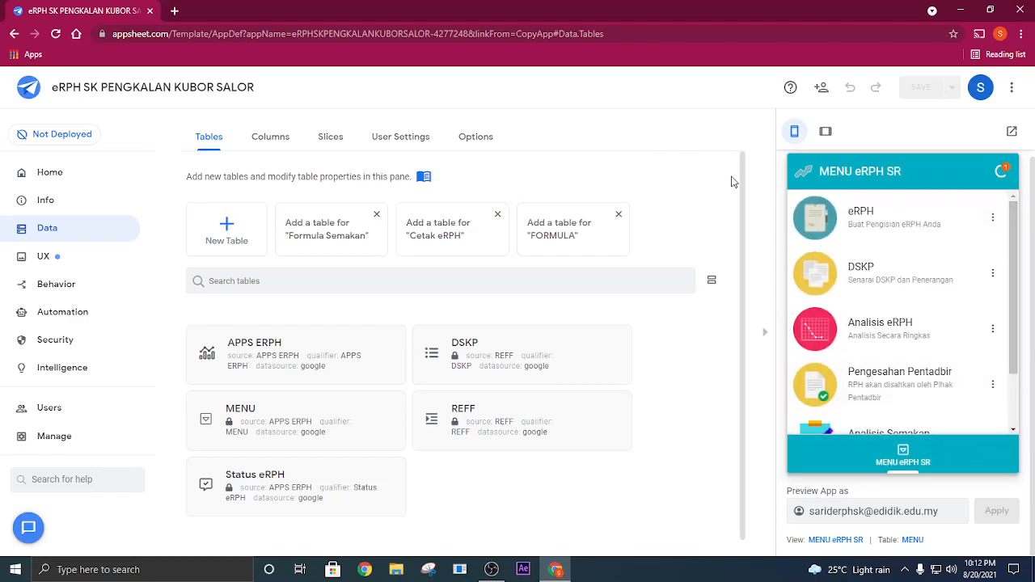
left_click(1003, 171)
- Open the source Google Sheet of the APPS ERPH table from the app's data settings
left_click(272, 350)
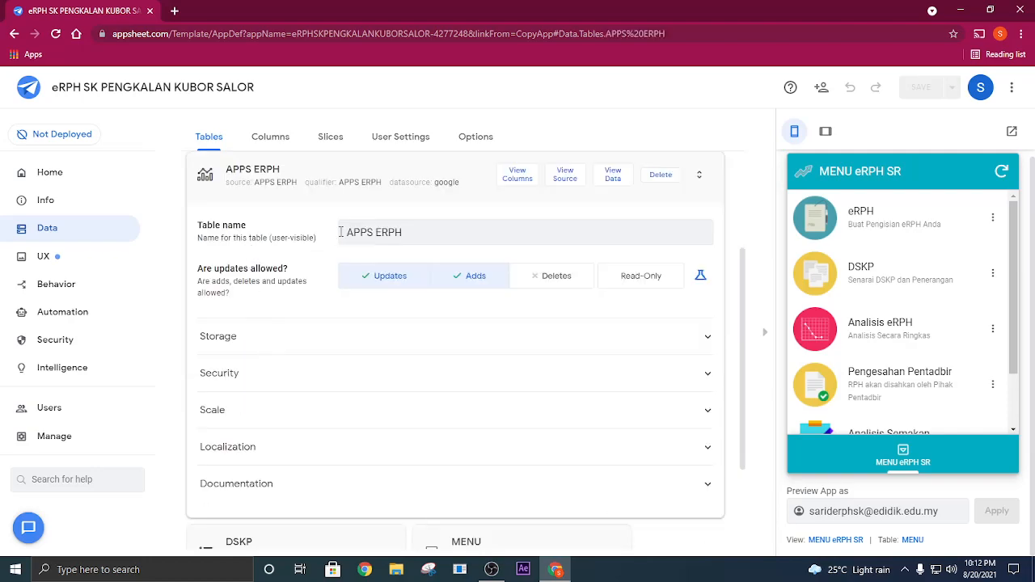
left_click(565, 180)
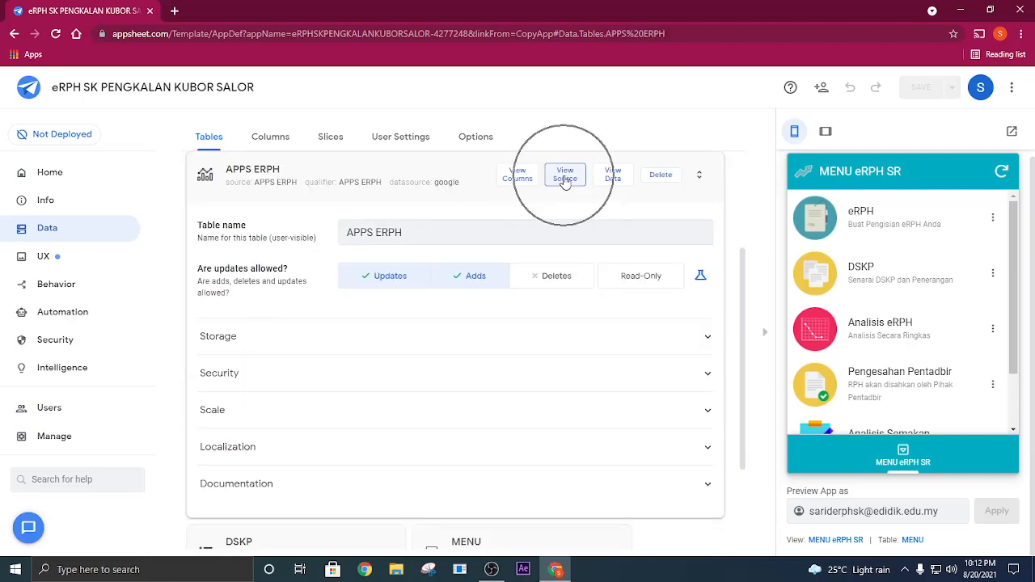
left_click(71, 230)
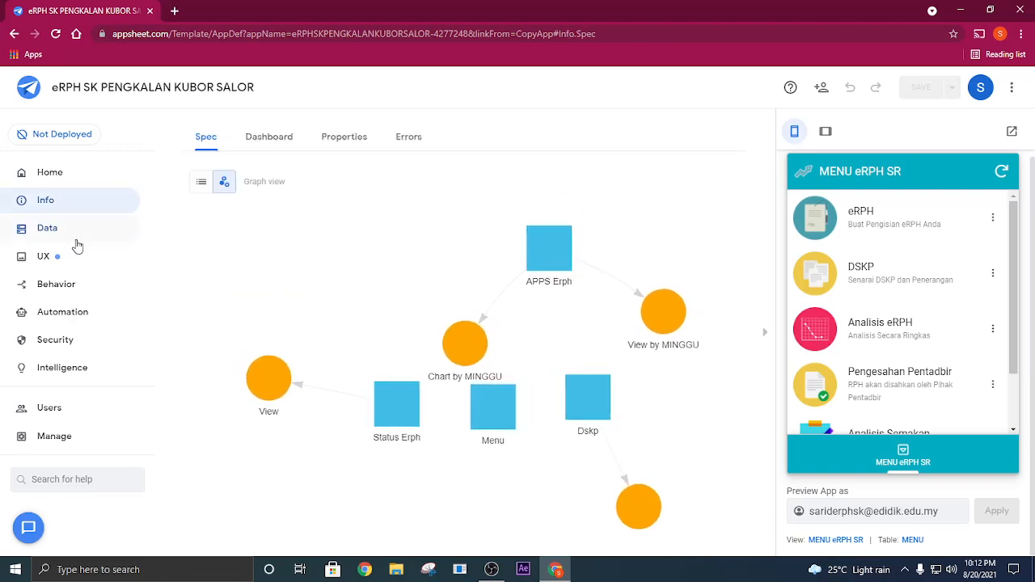
left_click(340, 345)
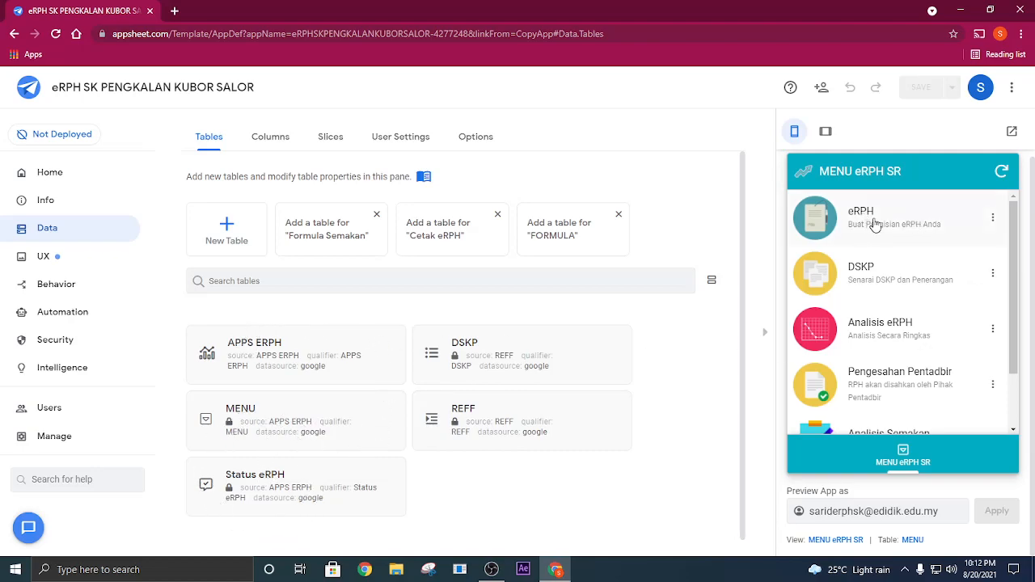
left_click(269, 353)
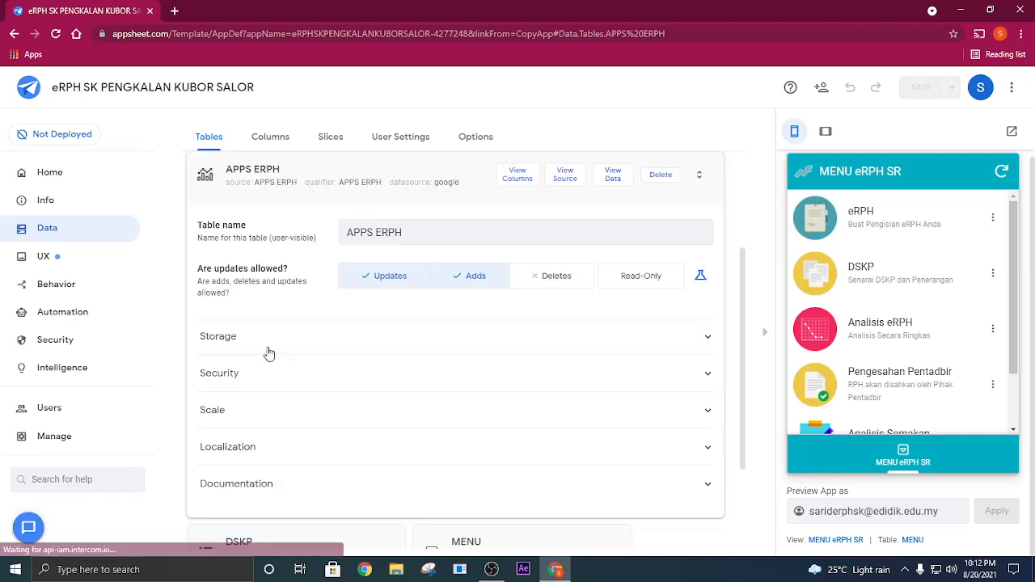
left_click(569, 175)
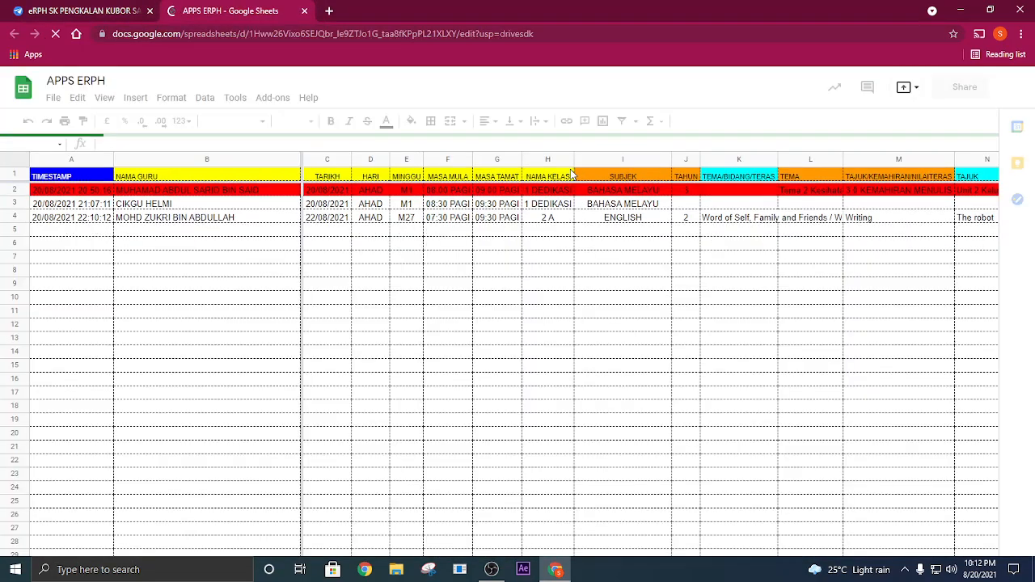
- Examine the new entry in row 4 of the APPS ERPH sheet across all columns and compare it with the red row 2
left_click_drag(66, 217, 760, 222)
left_click(597, 279)
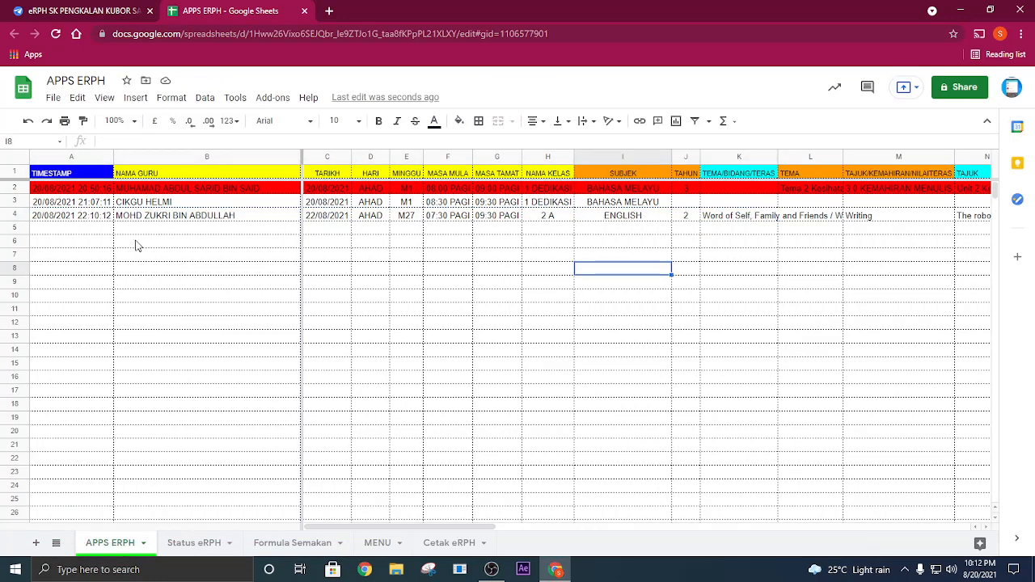
left_click(108, 220)
key("Right")
key("Right")
key("Right")
key("Right")
key("Right")
key("Right")
key("Right")
key("Right")
key("Right")
key("Right")
key("Right")
key("Right")
key("Right")
key("Right")
key("Right")
key("Right")
key("Right")
key("Right")
key("Right")
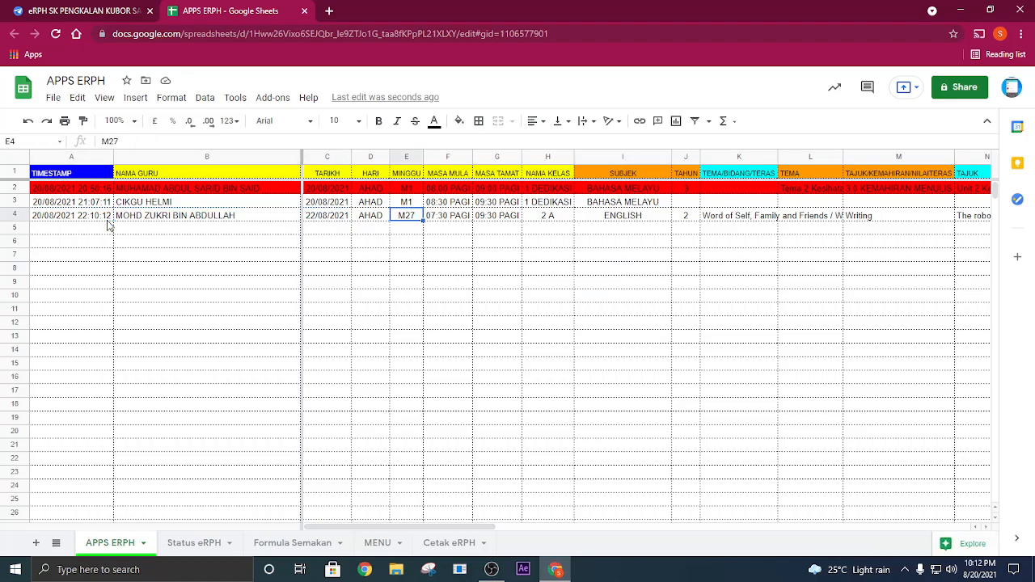
key("Right")
key("Right")
key("Right")
key("Right")
key("Right")
key("Right")
key("Right")
key("Right")
key("Right")
key("Right")
key("Right")
key("Right")
key("Right")
key("Right")
key("Right")
key("Right")
key("Right")
key("Right")
key("Right")
key("Right")
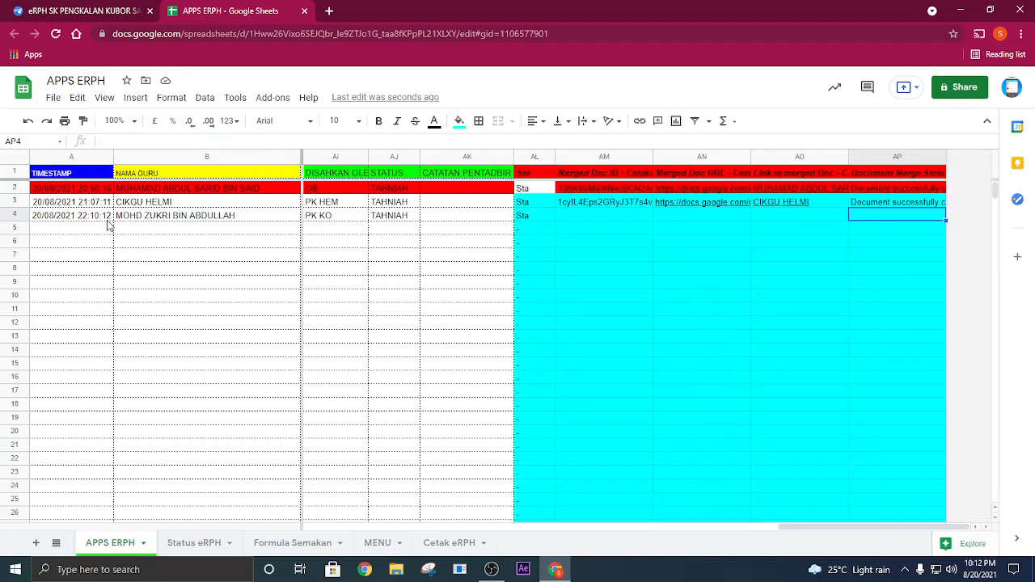
key("Left")
key("Left")
key("Left")
key("Left")
key("Left")
key("Left")
key("Left")
key("Left")
key("Left")
key("Left")
key("Left")
key("Left")
key("Left")
key("Left")
key("Left")
key("Left")
key("Left")
key("Left")
key("Left")
key("Left")
key("Left")
key("Left")
key("Left")
key("Left")
key("Left")
key("Left")
key("Left")
left_click_drag(89, 194, 341, 193)
left_click(298, 253)
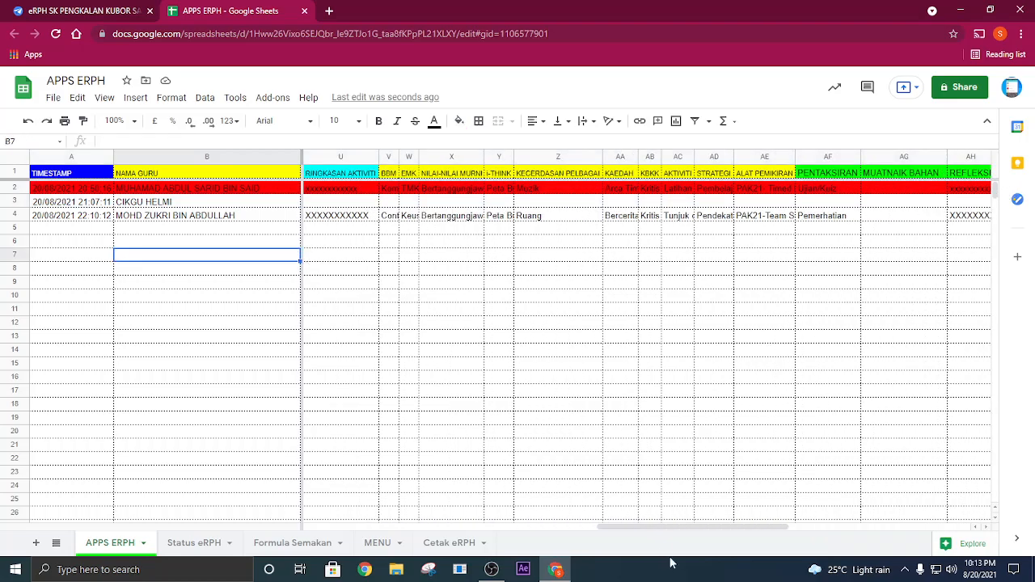
left_click_drag(675, 527, 354, 527)
- Copy the new entry in A4:AJ4 and paste only its values into row 2, starting at A2
left_click_drag(48, 220, 780, 219)
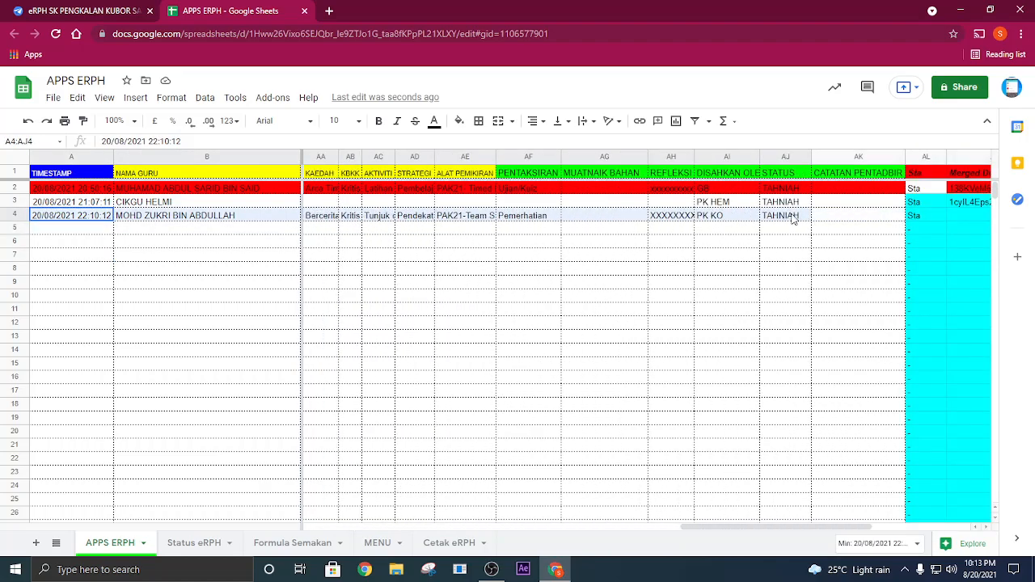
right_click(793, 218)
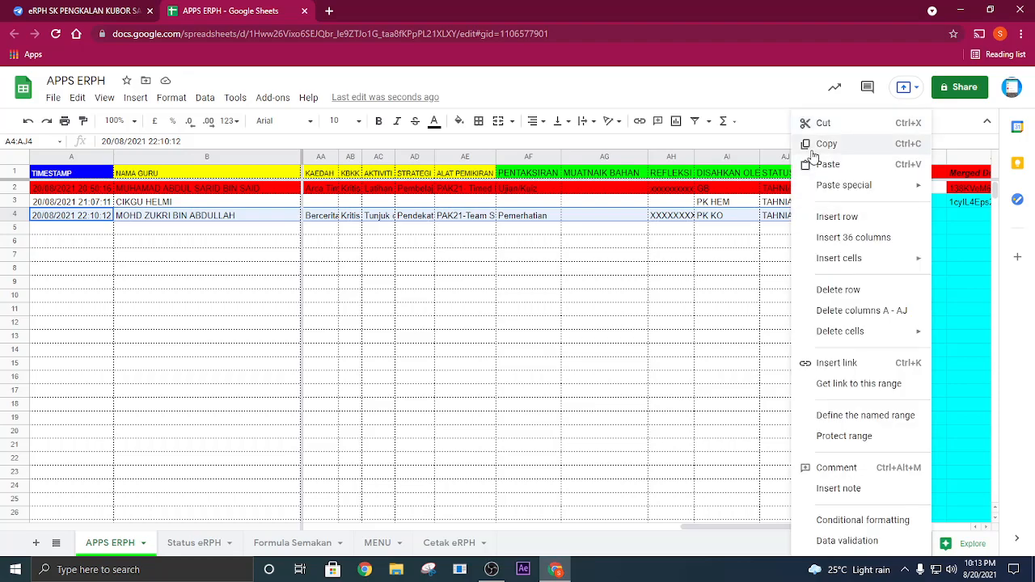
left_click(813, 149)
left_click_drag(843, 527, 193, 318)
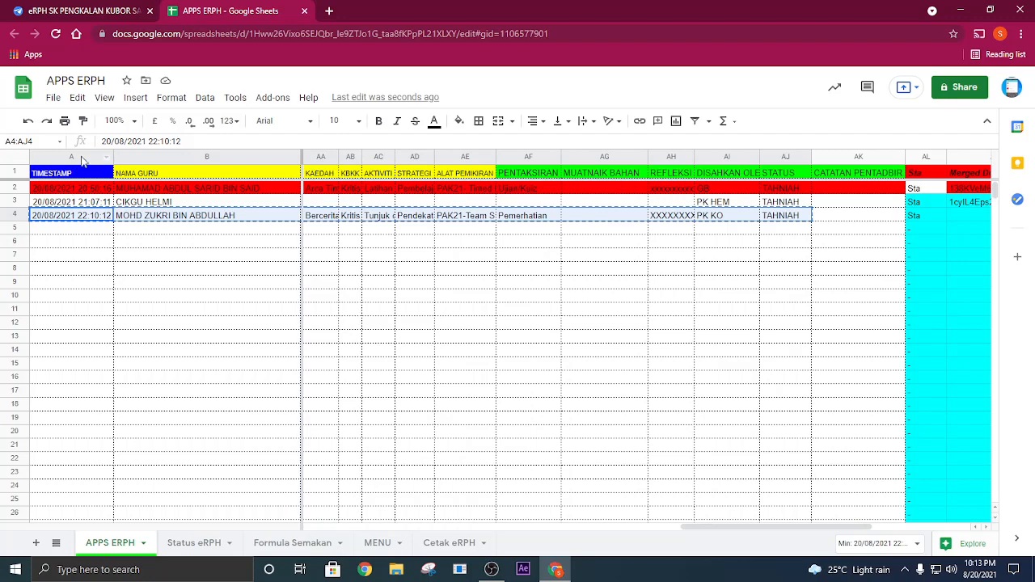
right_click(80, 191)
mouse_move(146, 177)
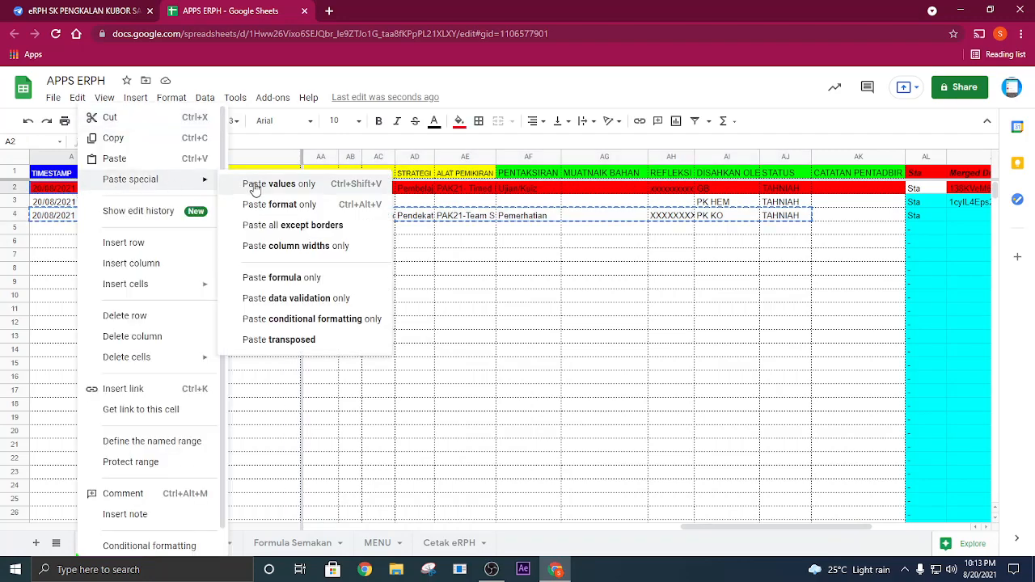
left_click(252, 181)
left_click(242, 268)
left_click_drag(14, 201, 11, 242)
right_click(78, 234)
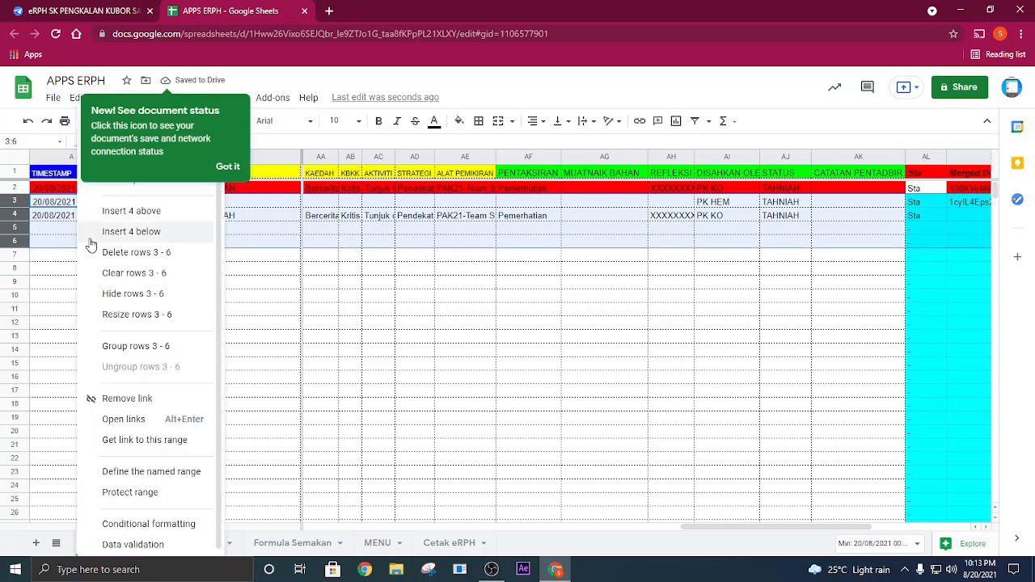
left_click(35, 258)
- Delete rows 3 to 8 of the APPS ERPH sheet and dismiss the document status notice
left_click_drag(7, 201, 12, 271)
right_click(55, 244)
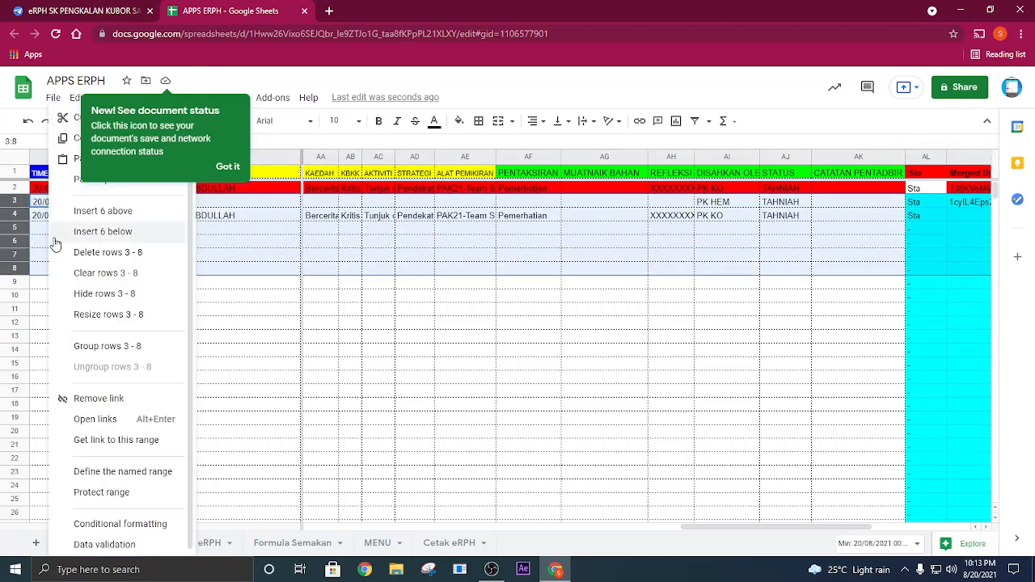
left_click(106, 253)
left_click(227, 167)
left_click(383, 257)
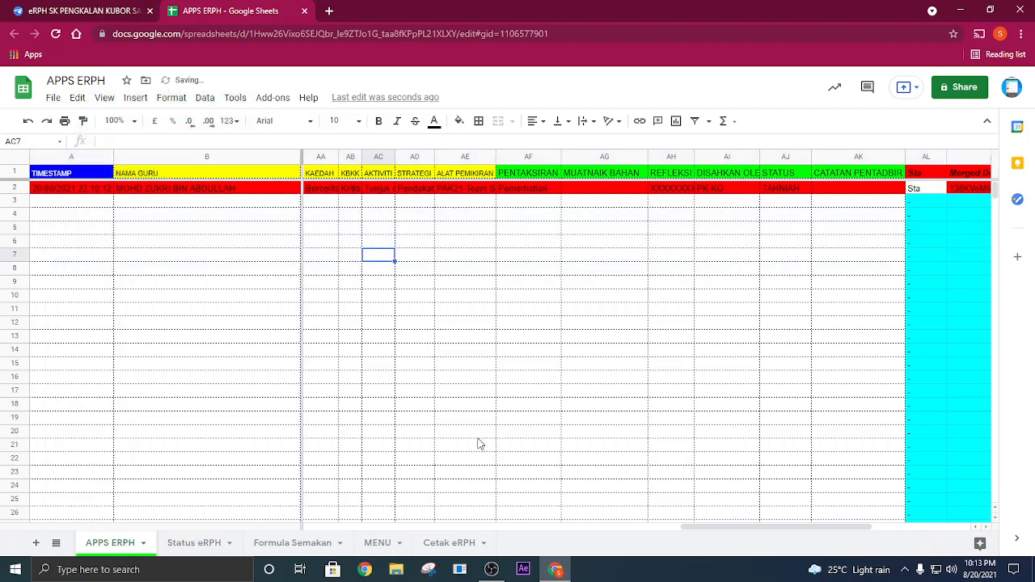
- Clear the old merged document ID, URL, link and status cells in AM2:AP3
left_click_drag(716, 531, 947, 527)
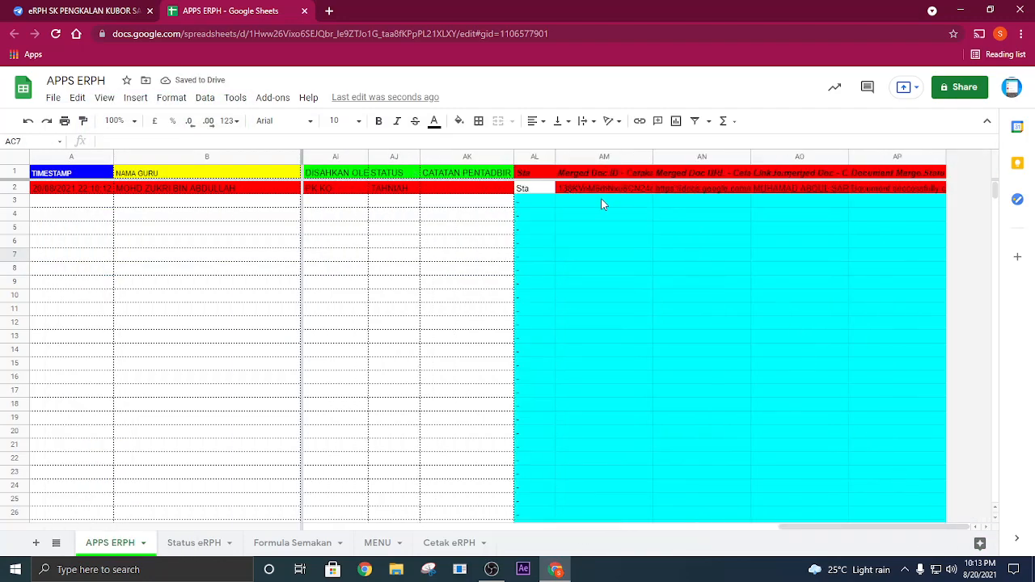
left_click_drag(821, 527, 779, 529)
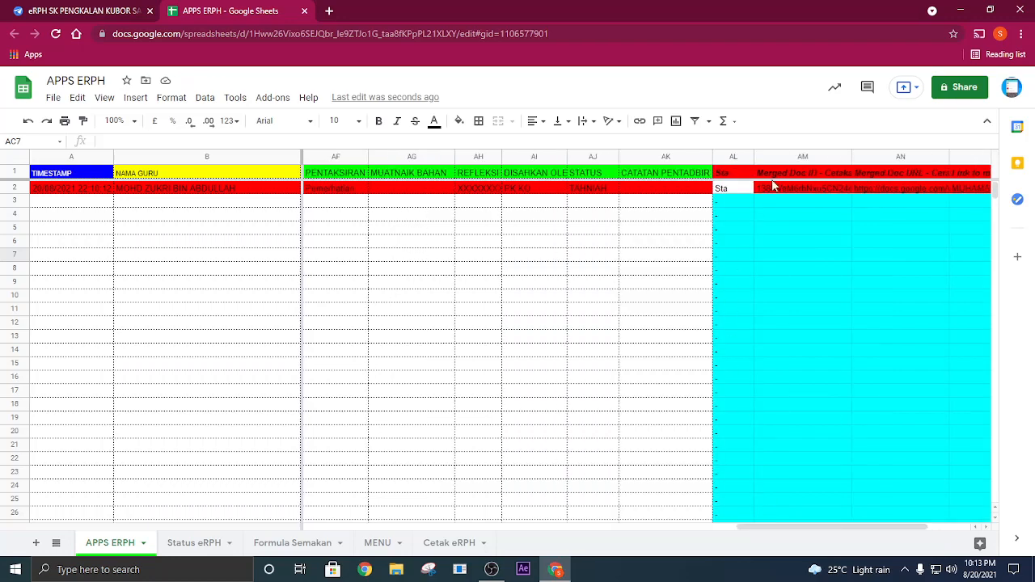
mouse_move(805, 194)
left_mouse_down()
mouse_move(1010, 199)
mouse_move(961, 208)
left_mouse_up()
key("Delete")
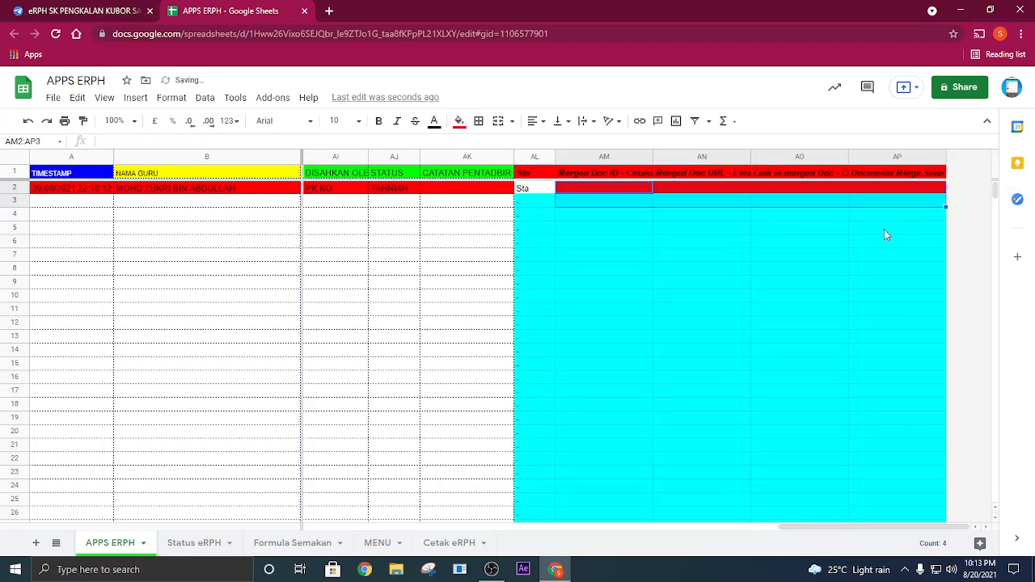
left_click(785, 254)
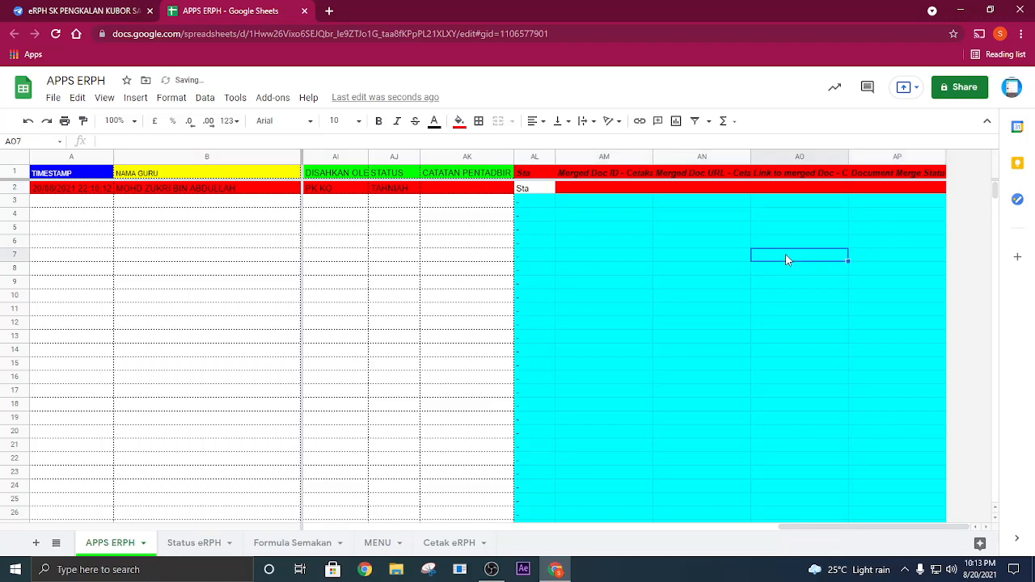
left_click(621, 192)
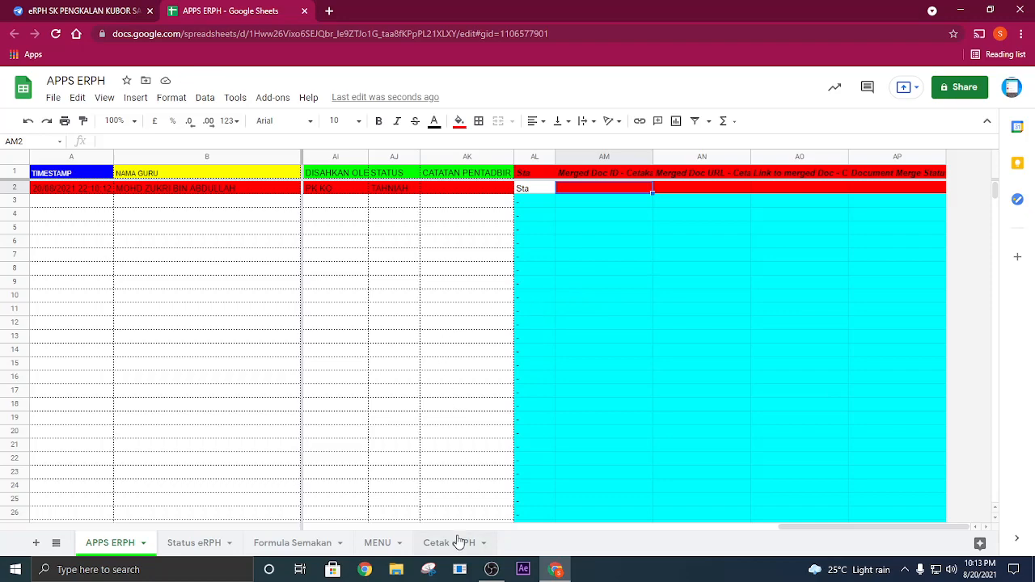
- Open the print template link in cell B2 of the Cetak eRPH sheet
key("ctrl")
key("ctrl")
key("ctrl")
left_click(457, 545)
key("ctrl")
double_click(214, 226)
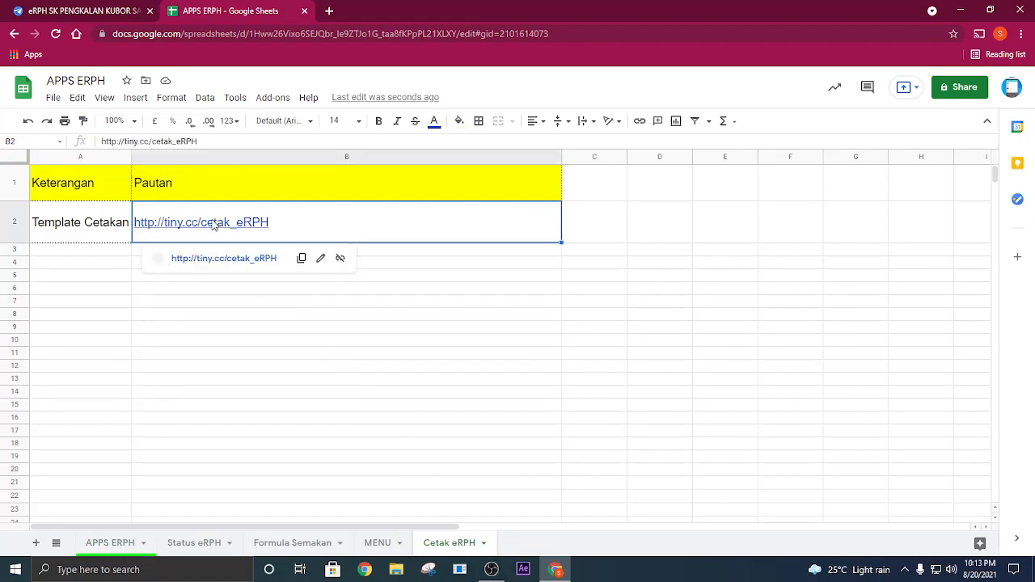
key("ctrl")
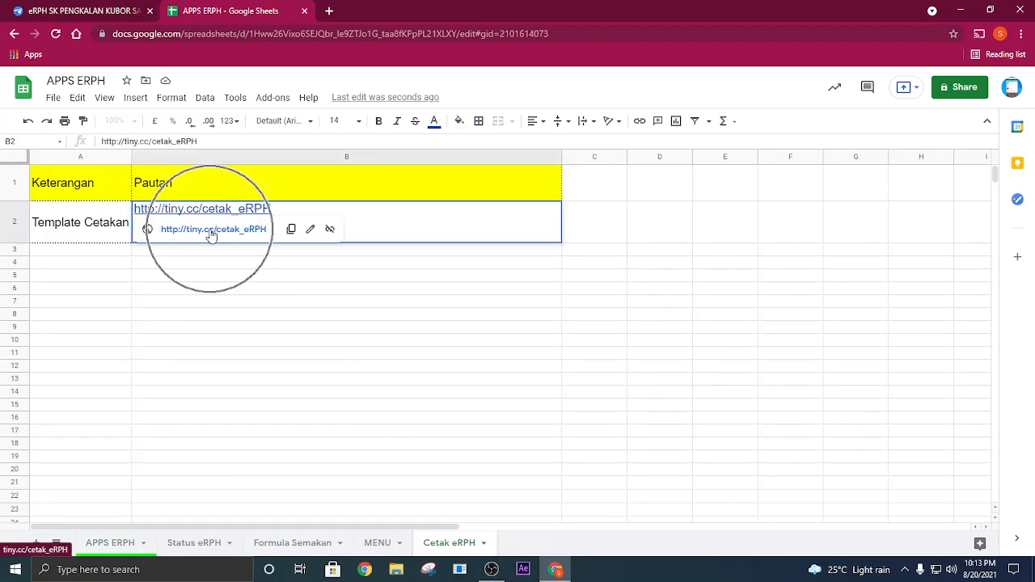
left_click(212, 232)
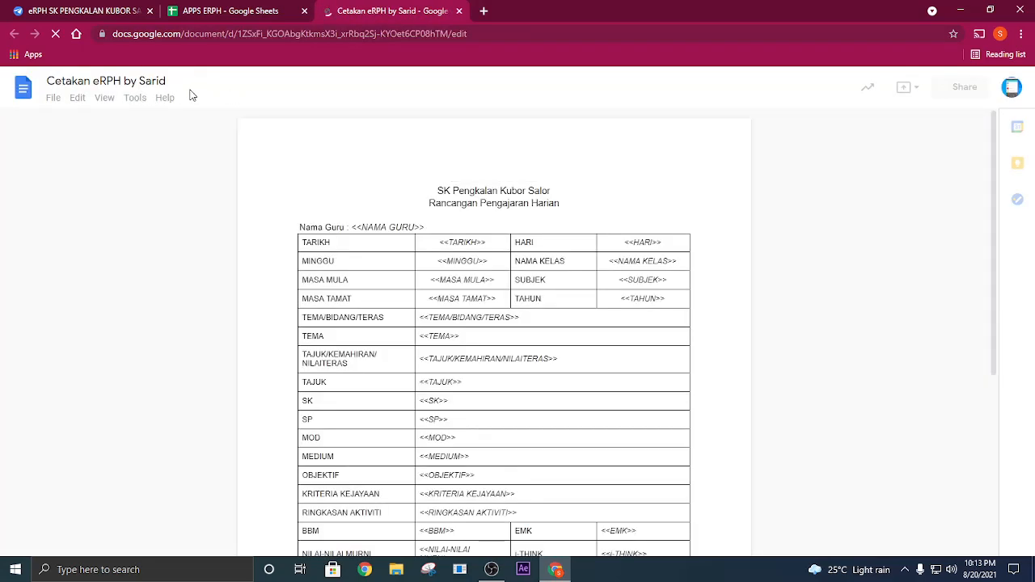
- Make a copy of the print template named CETAK ERPH SKPKS in My Drive, closing the original document and dismissing the citations tip
left_click(54, 98)
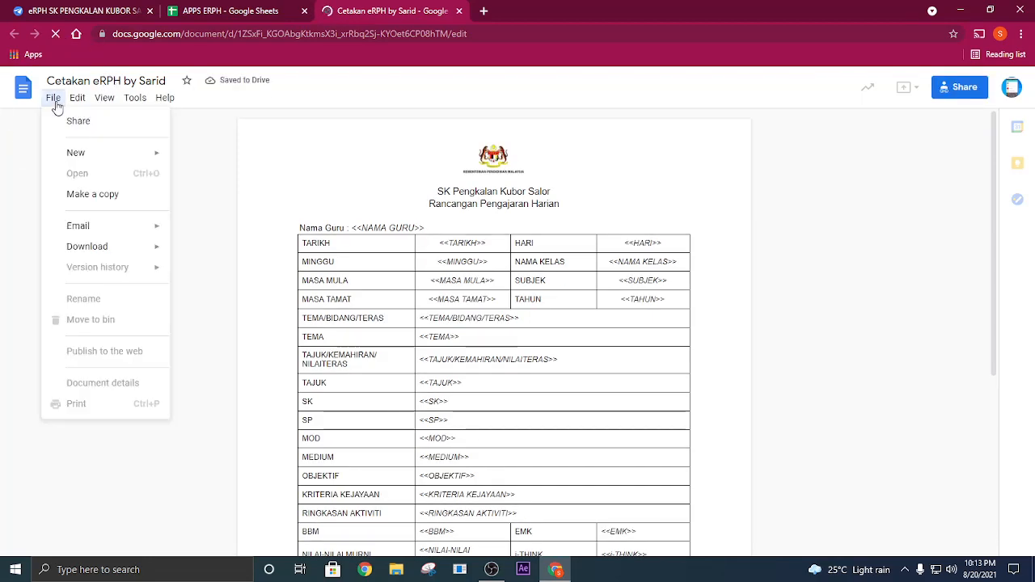
left_click(97, 195)
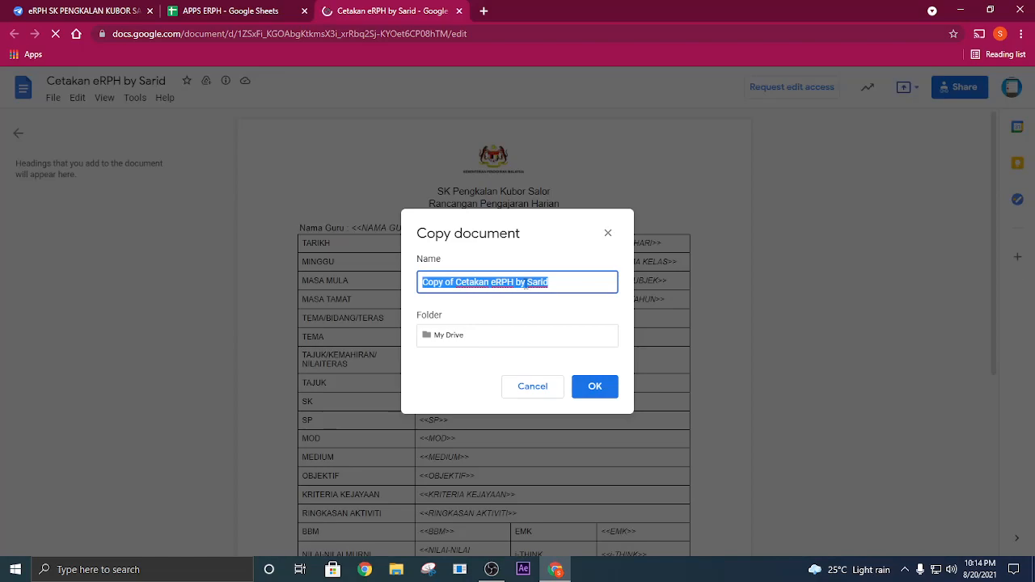
type("c")
key("BackSpace")
type("CETAK ERPH SKPKS")
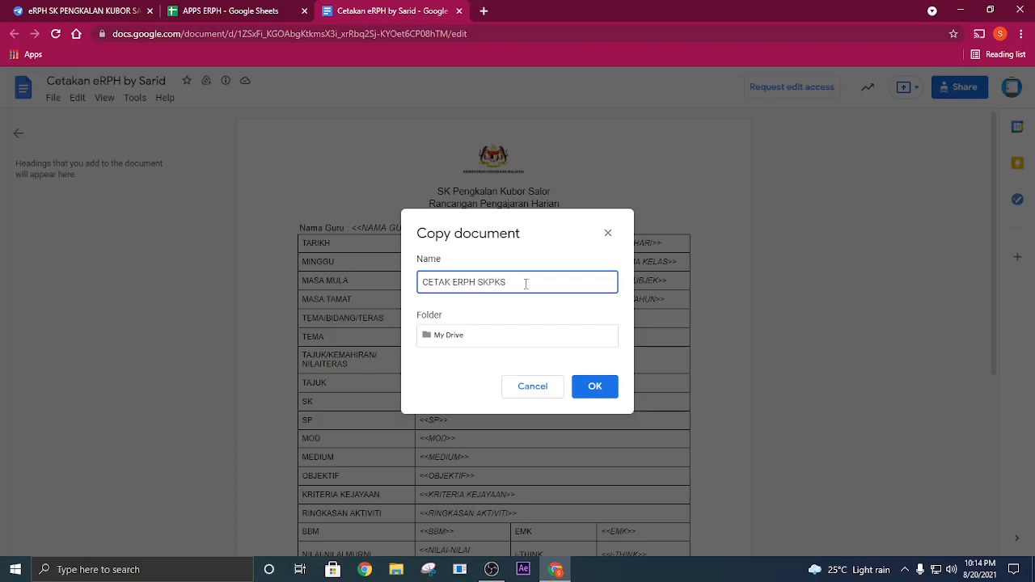
left_click(593, 387)
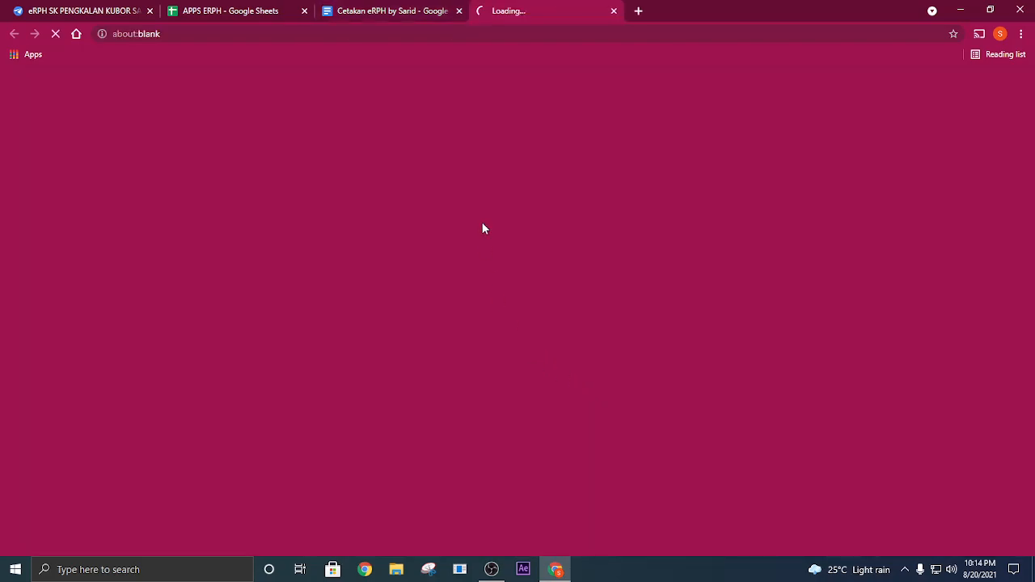
left_click(459, 12)
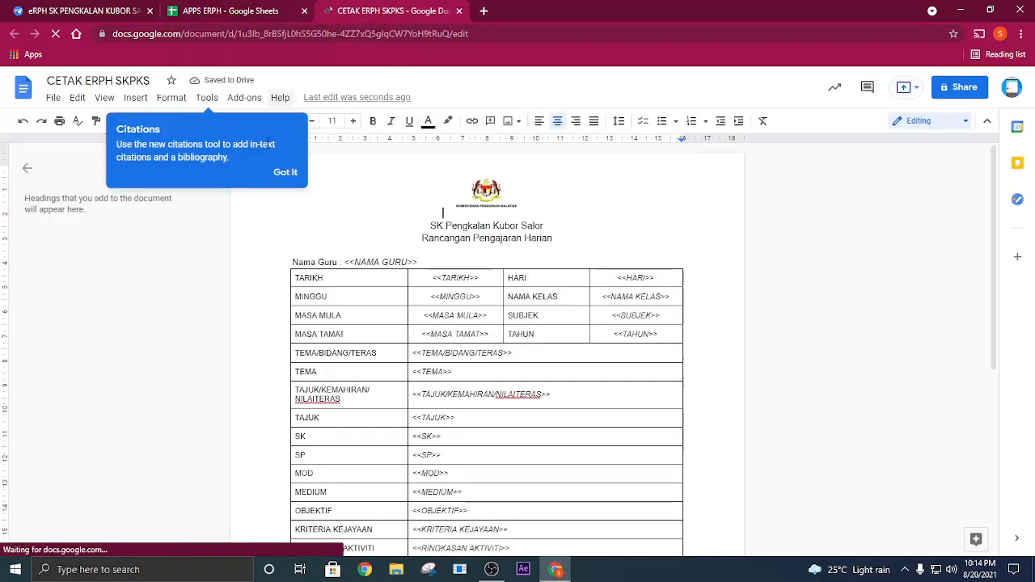
left_click(285, 175)
- Return to the APPS ERPH spreadsheet and launch the Autocrat add-on from its APPS ERPH sheet
left_click(259, 16)
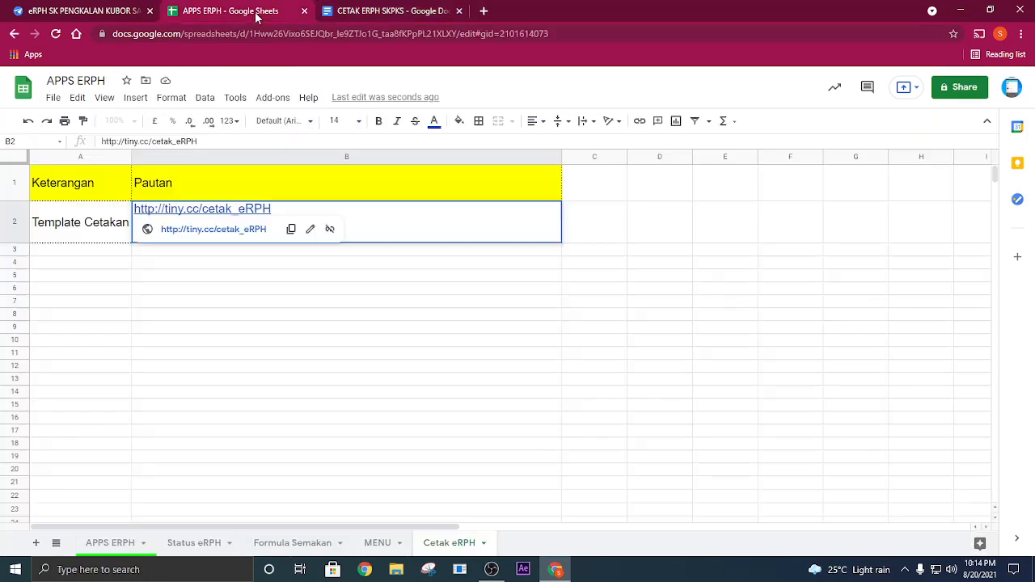
left_click(336, 264)
left_click(109, 548)
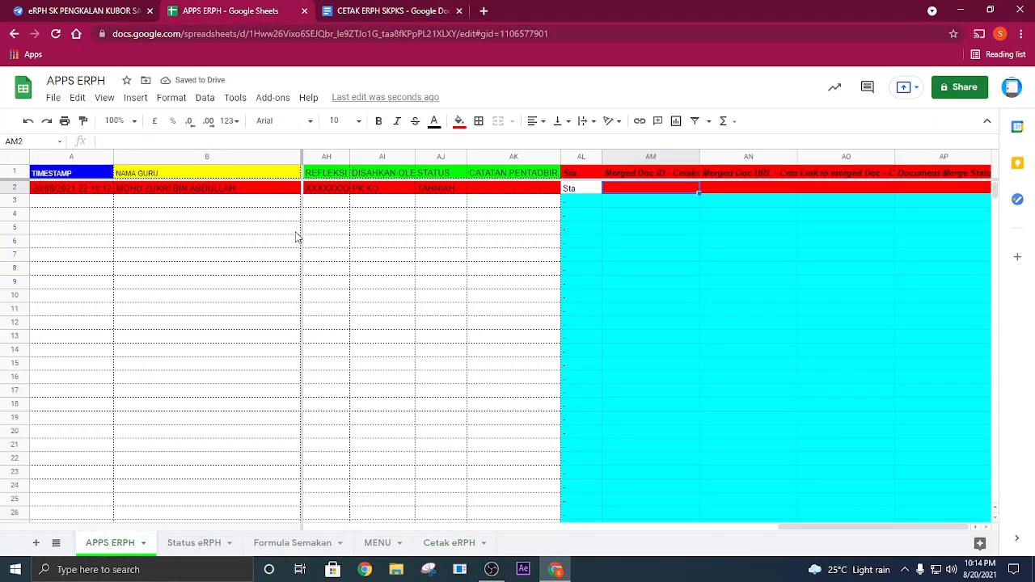
left_click(233, 285)
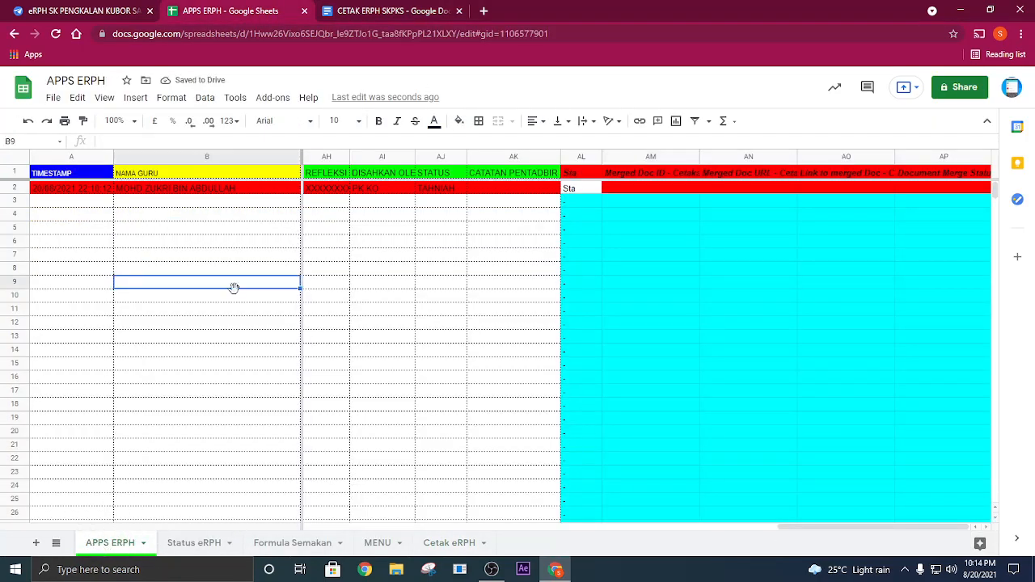
left_click(273, 105)
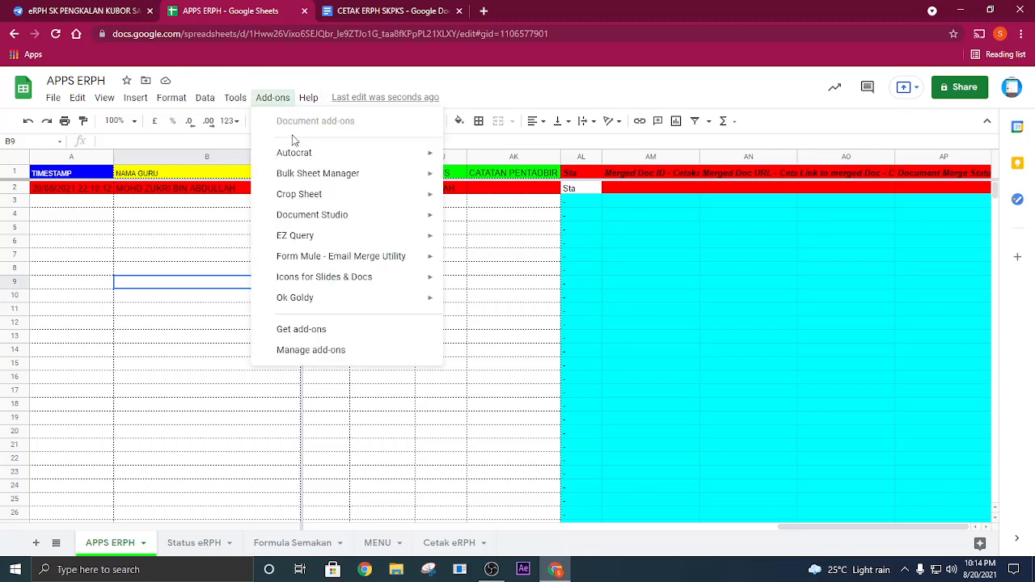
left_click(333, 165)
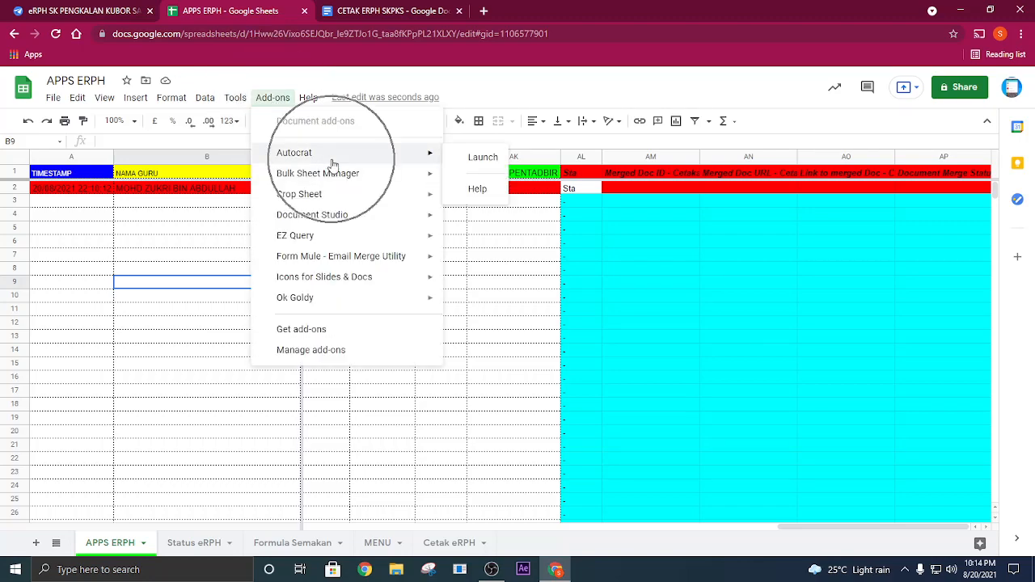
left_click(474, 161)
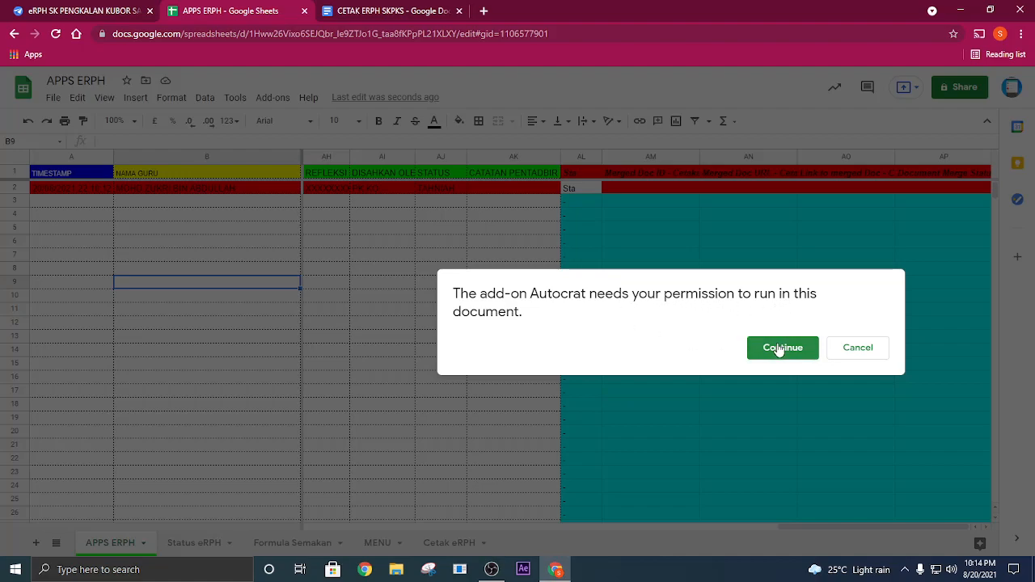
- Authorize Autocrat to run in the spreadsheet by choosing the school Google account and allowing the requested access
left_click(777, 350)
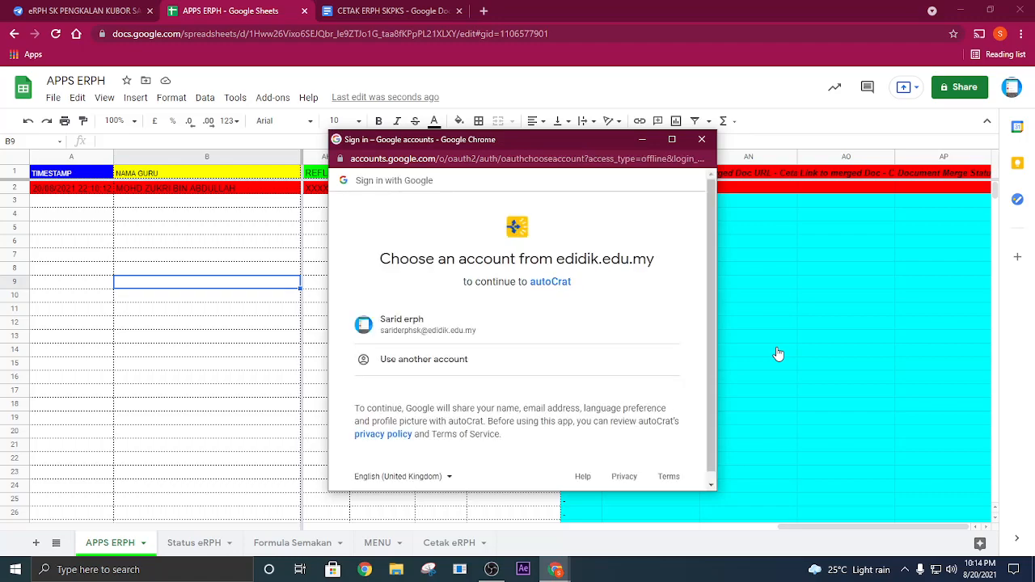
left_click(410, 331)
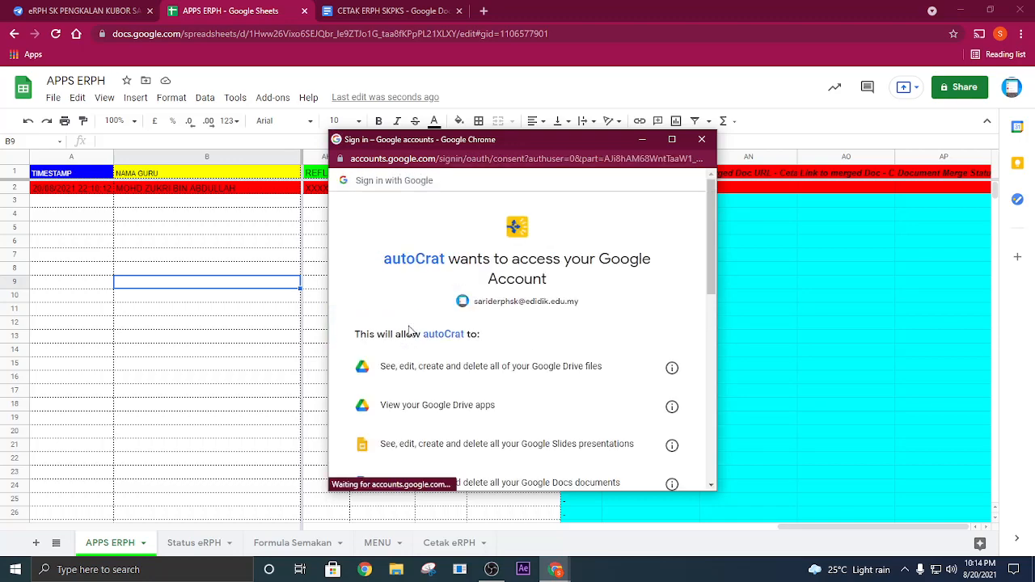
scroll(501, 328, "down", 10)
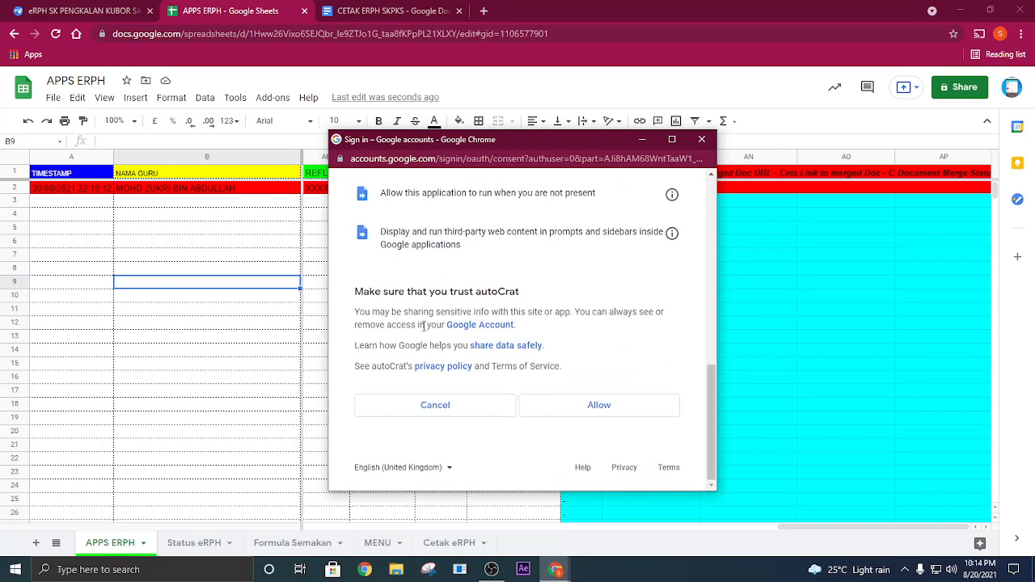
left_click(626, 411)
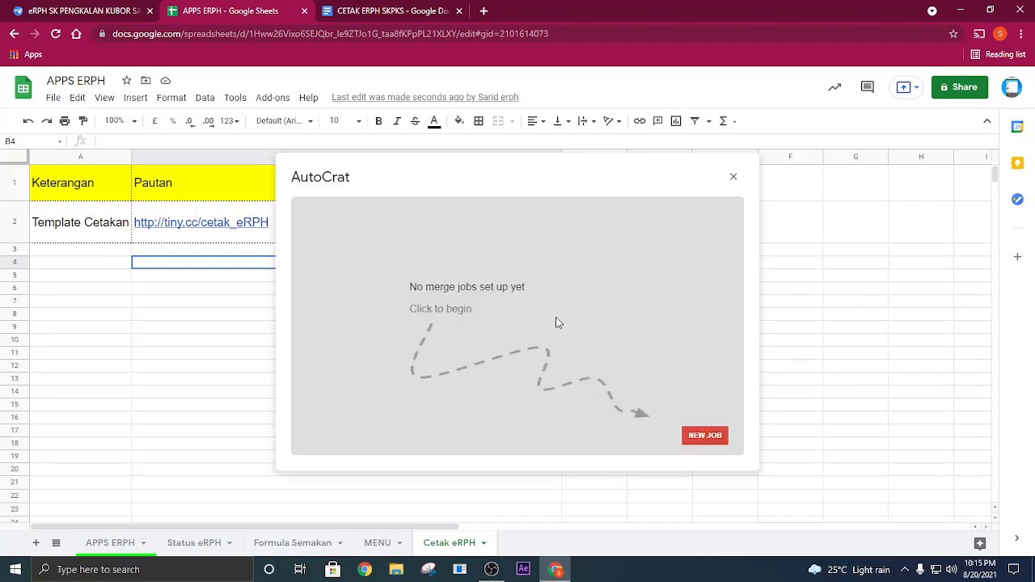
- Create a new AutoCrat merge job, name it CETAK ERPH SKPKS by copying the template document's title, and continue to template selection
left_click(705, 437)
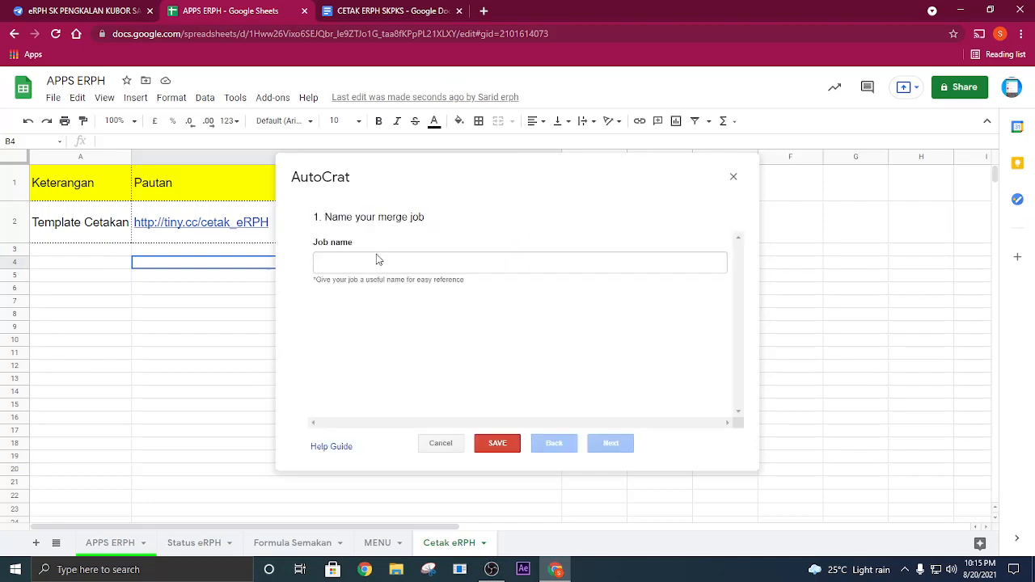
left_click(359, 8)
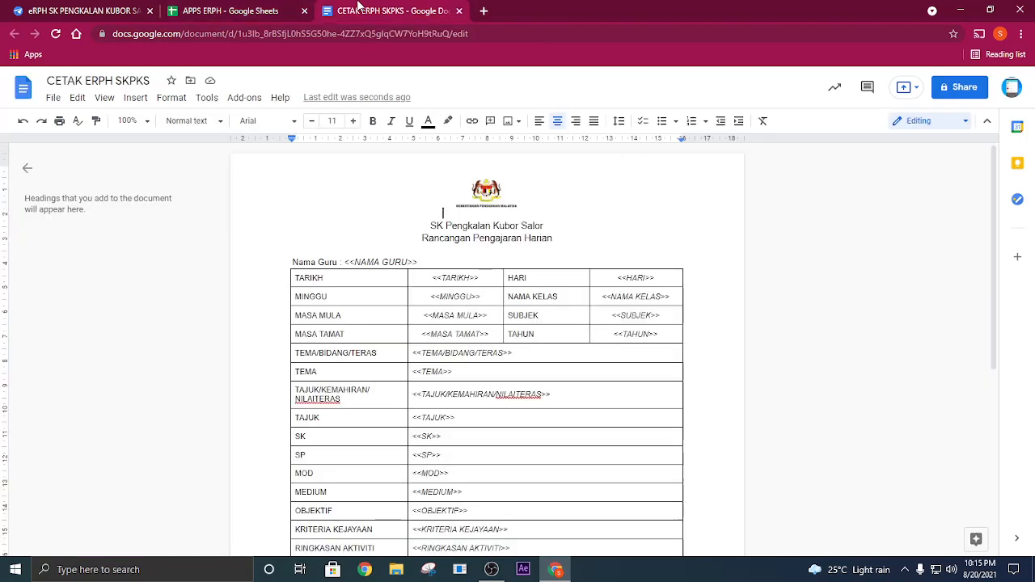
triple_click(142, 82)
right_click(142, 82)
left_click(175, 131)
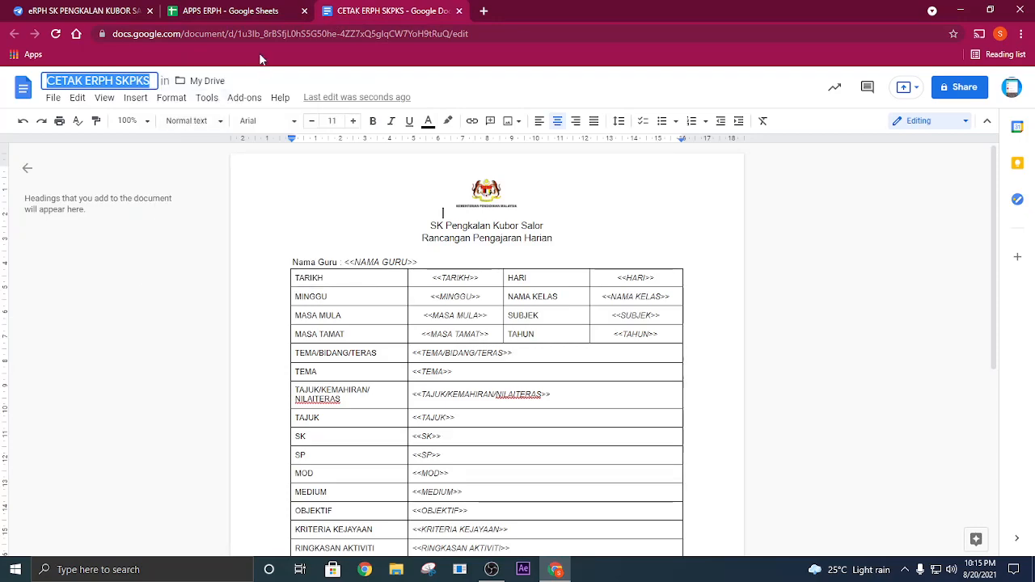
left_click(250, 12)
left_click(397, 261)
right_click(397, 261)
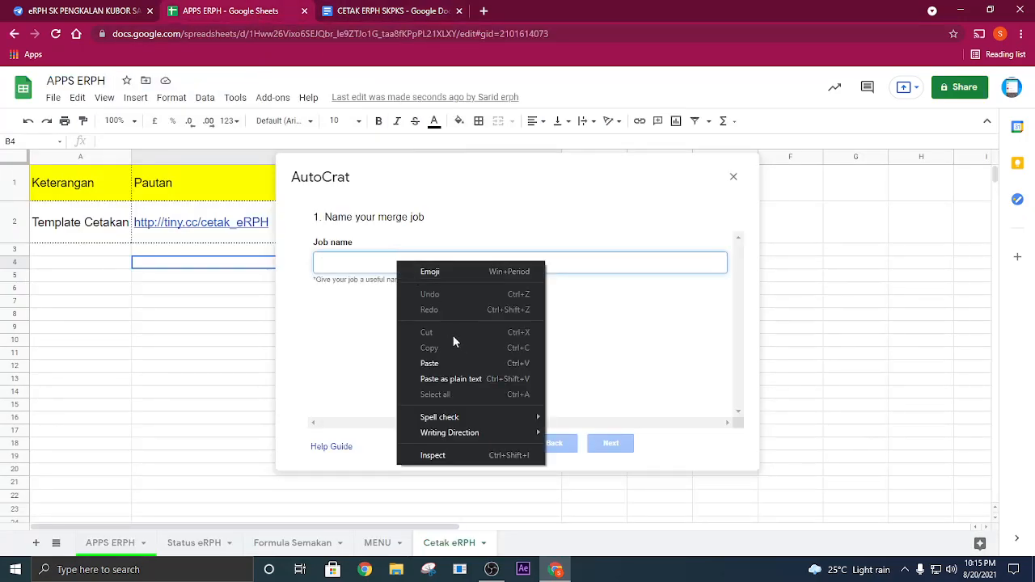
left_click(451, 361)
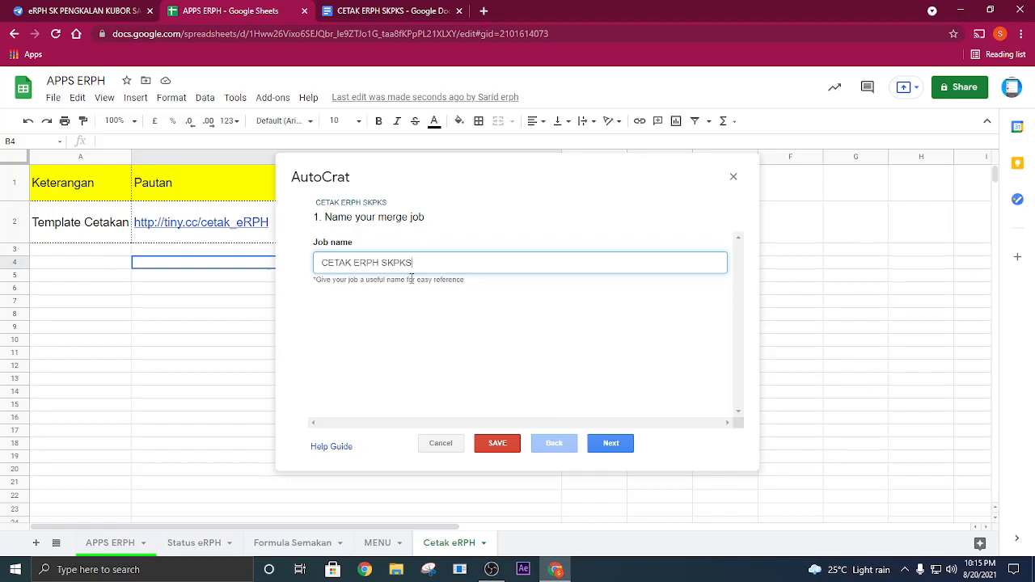
left_click(612, 447)
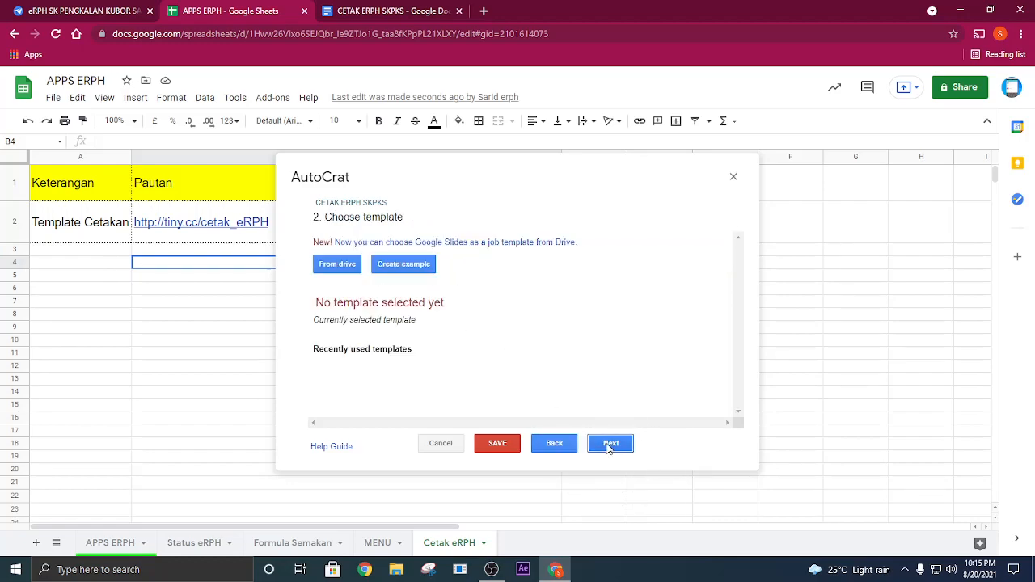
- Open the Drive file picker for the job template and copy the title of the CETAK ERPH SKPKS document
left_click(339, 267)
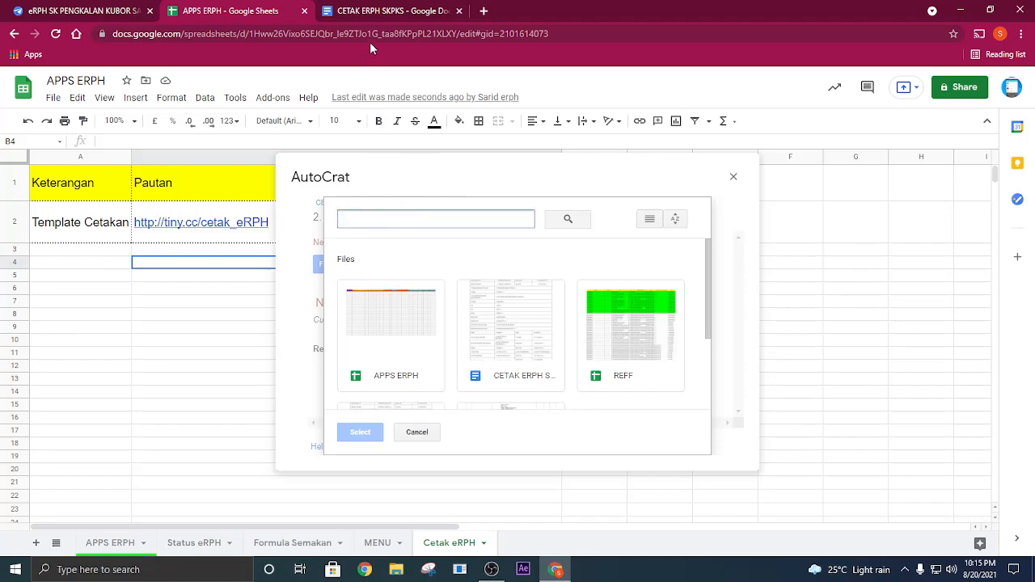
left_click(355, 16)
right_click(124, 92)
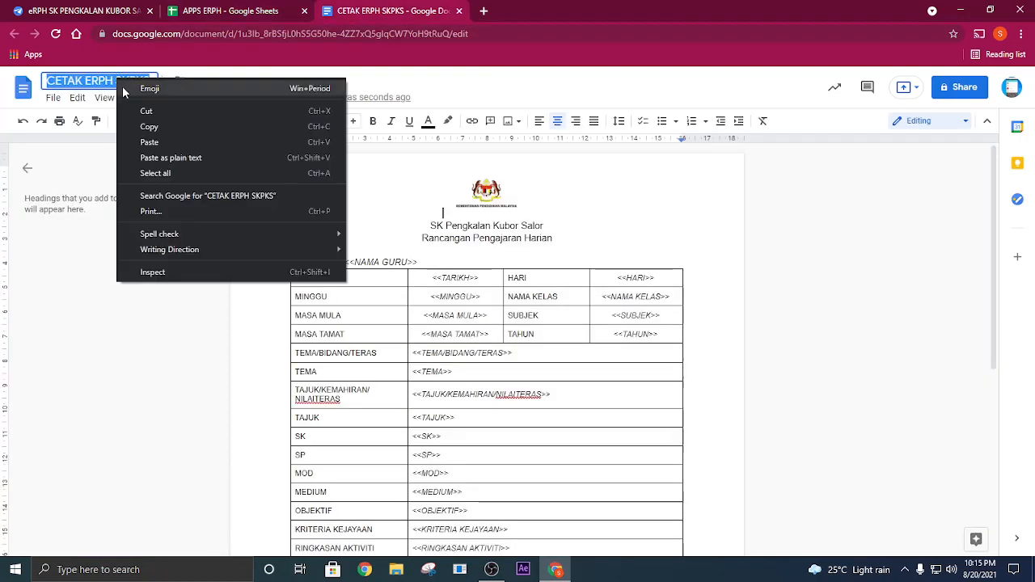
left_click(160, 126)
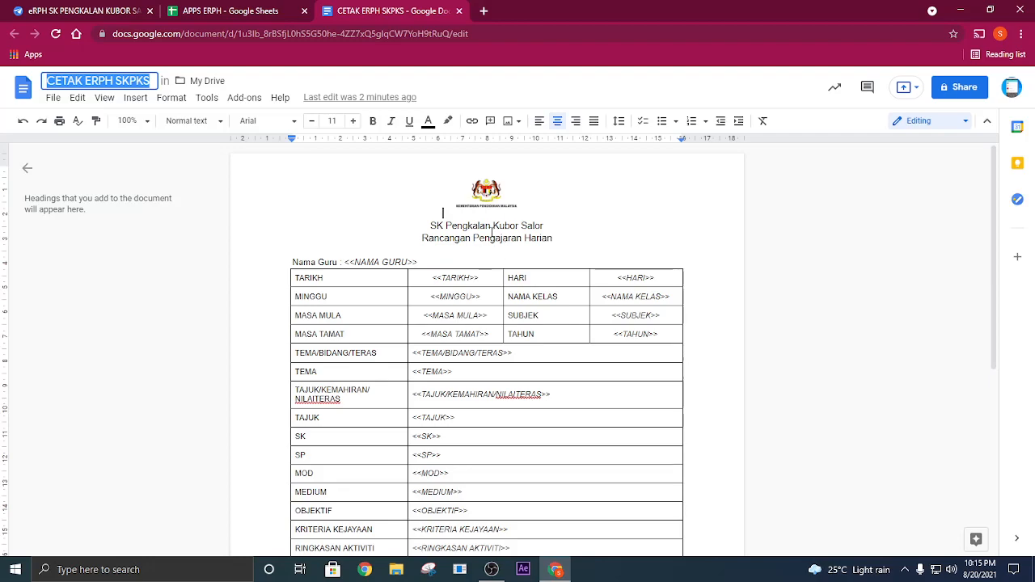
- Change the school name in the template heading to "SK PENGKALAN KUBOR SALOR ," with "Kota Bharu" on its own line below
left_click_drag(547, 227, 457, 227)
left_click(521, 229)
left_click_drag(547, 228, 450, 227)
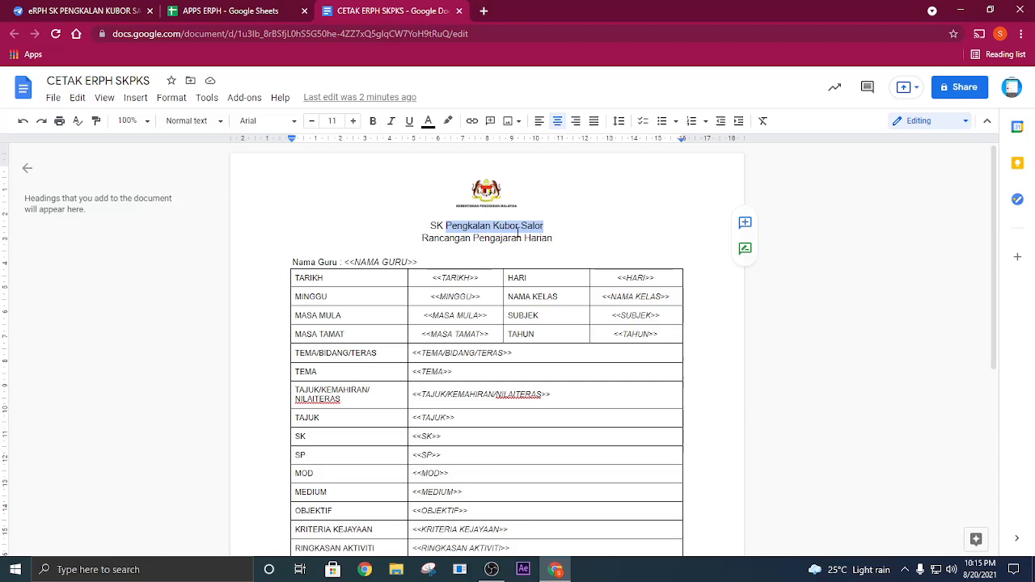
type("P")
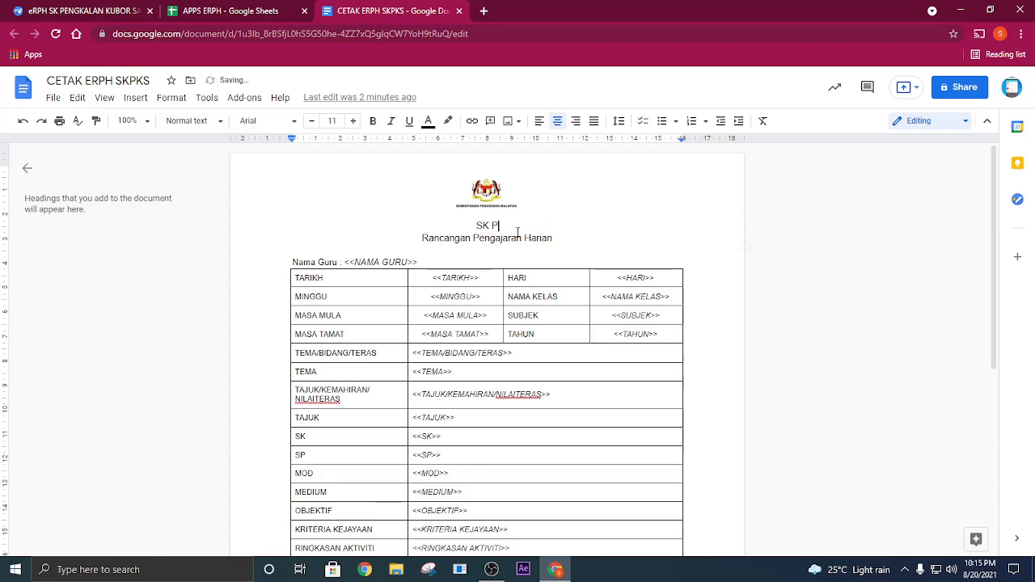
type("ENGKALAN KE")
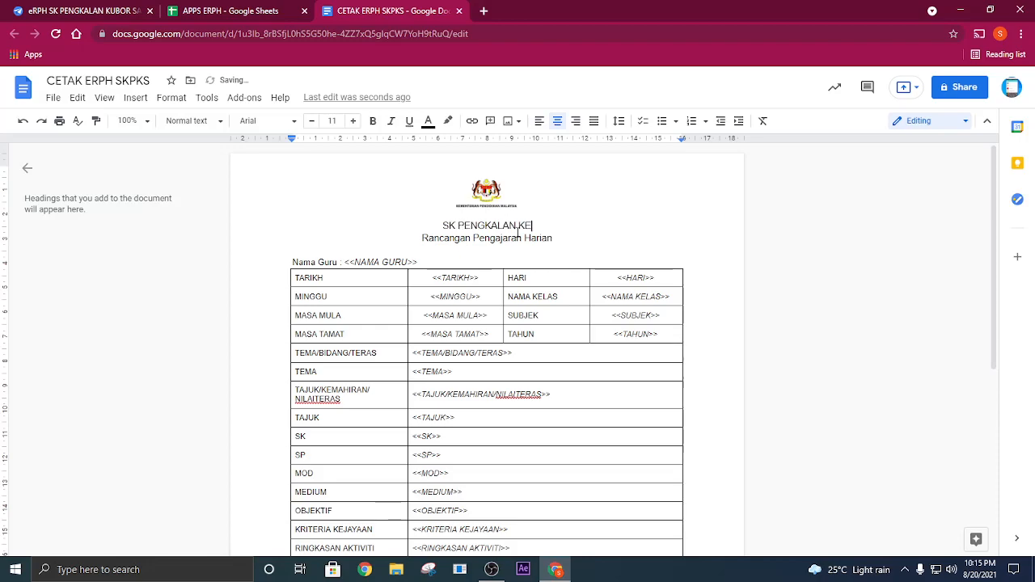
key("BackSpace")
type("UBOR SALOR")
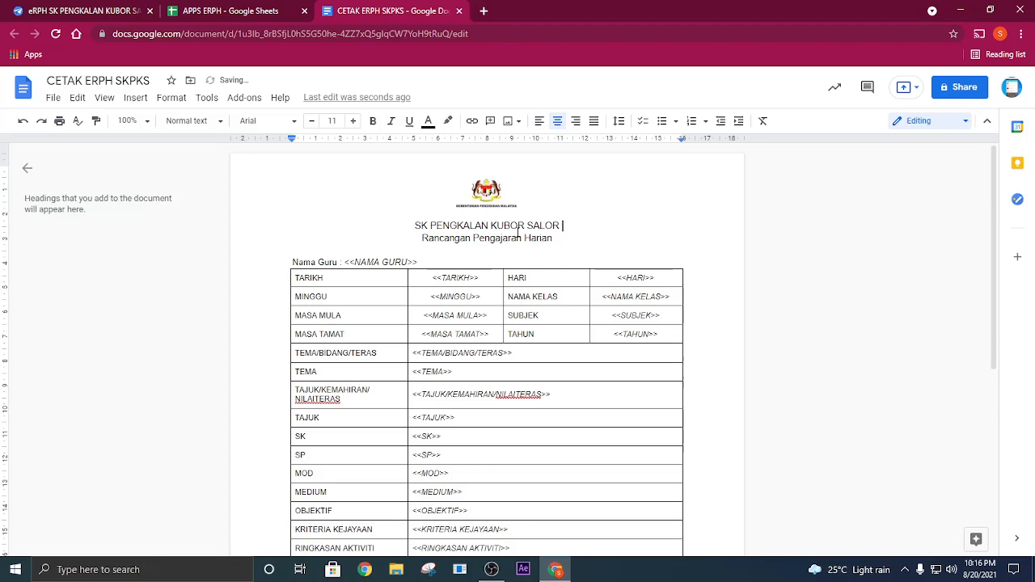
type(" , Kota Bharu")
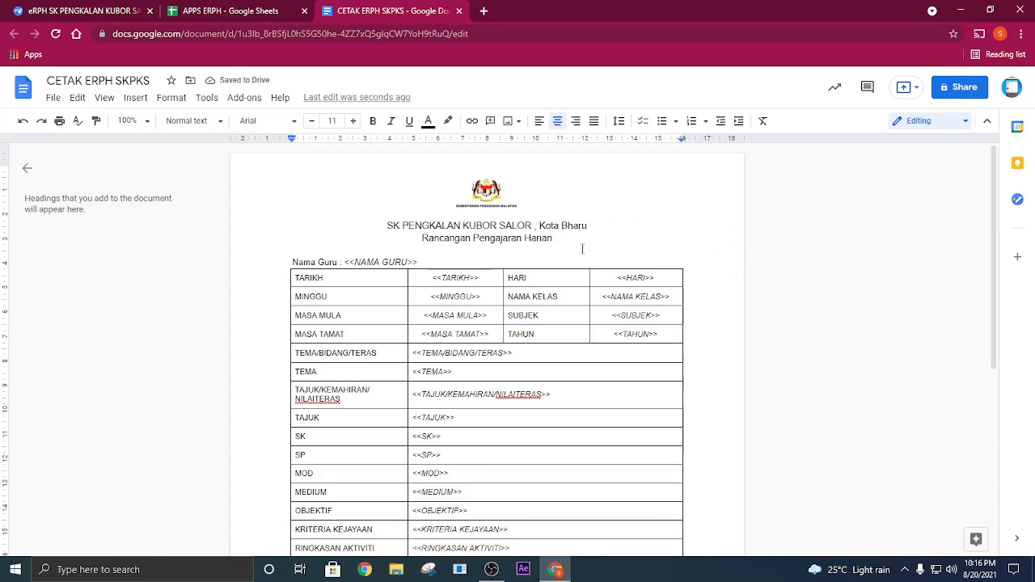
key("Return")
left_click(633, 253)
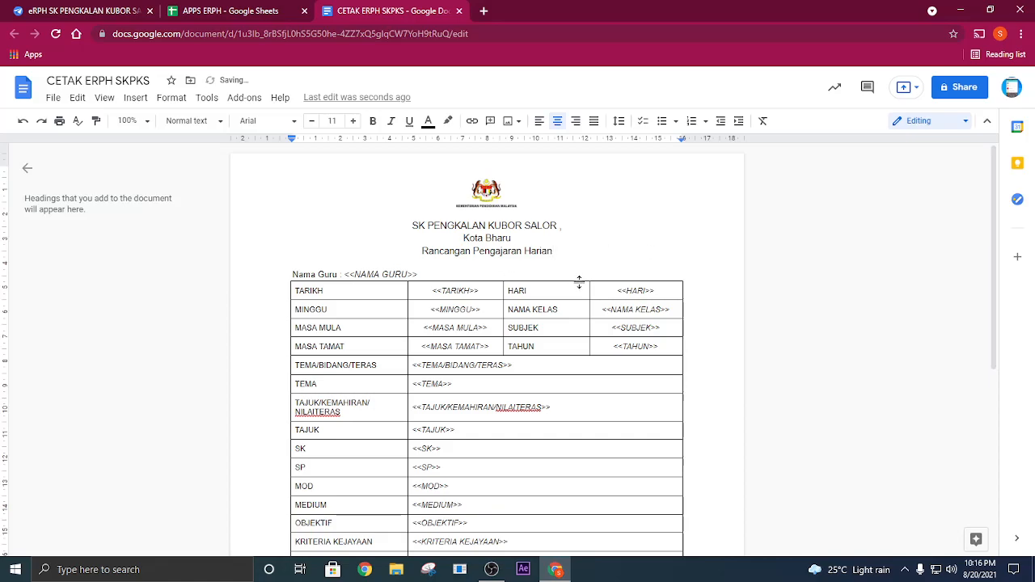
- Copy the title of the CETAK ERPH SKPKS document and return to AutoCrat's template file picker in the APPS ERPH spreadsheet
scroll(612, 316, "down", 4)
scroll(388, 329, "up", 4)
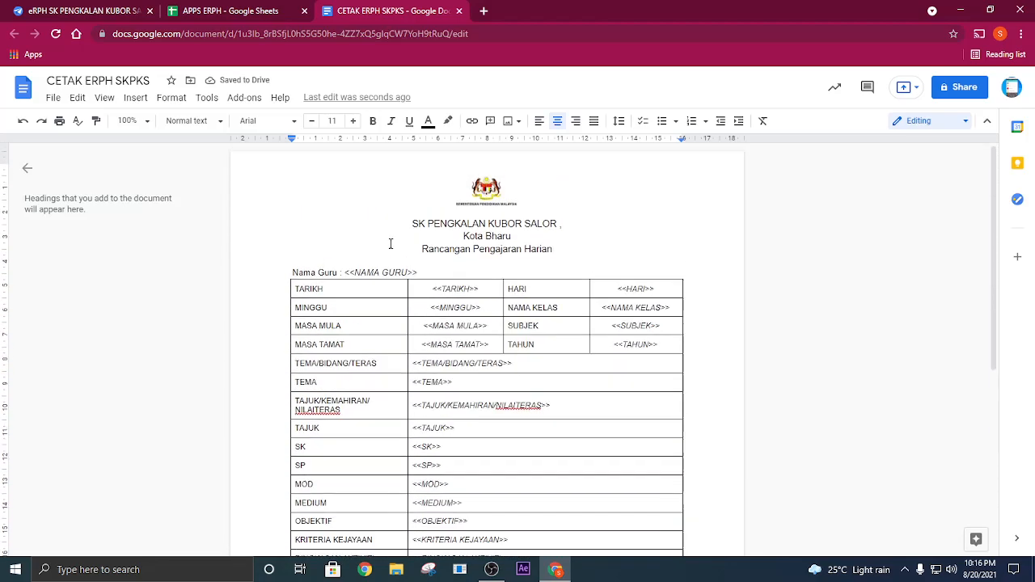
left_click(74, 80)
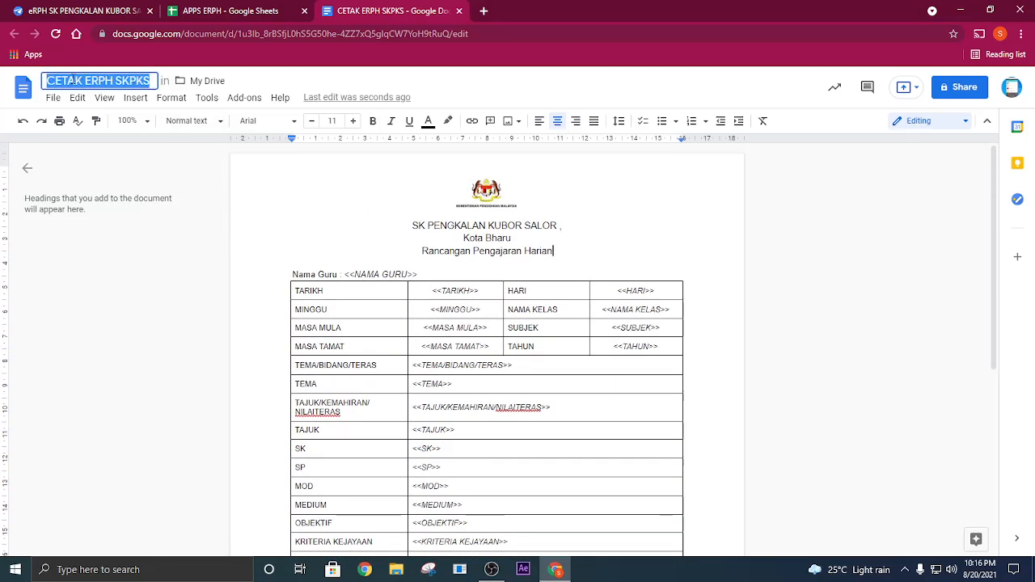
right_click(90, 74)
left_click(140, 130)
left_click(174, 11)
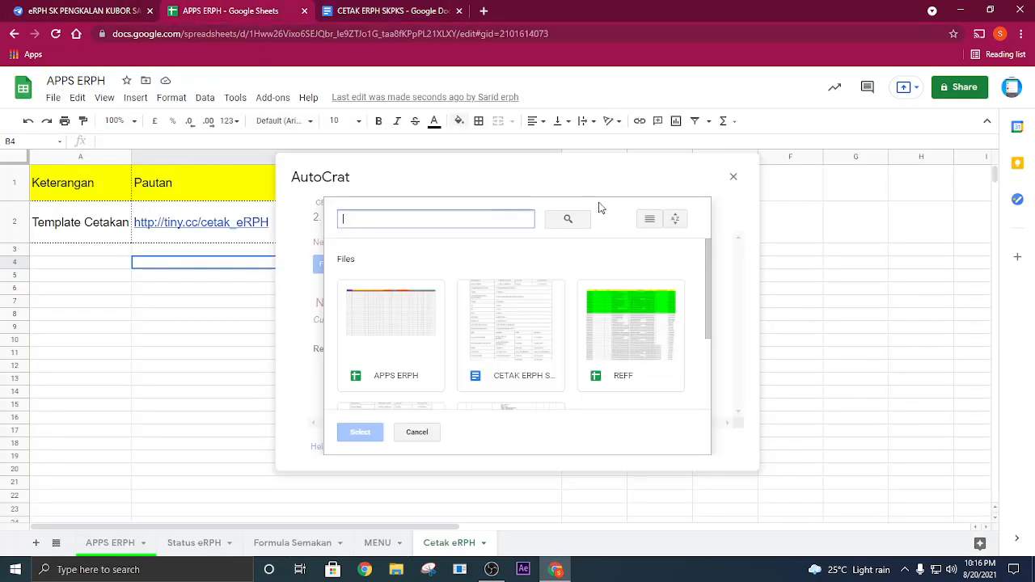
- Search Drive for CETAK ERPH SKPKS, choose that document as the job template, and continue to the data mapping
right_click(437, 218)
left_click(487, 316)
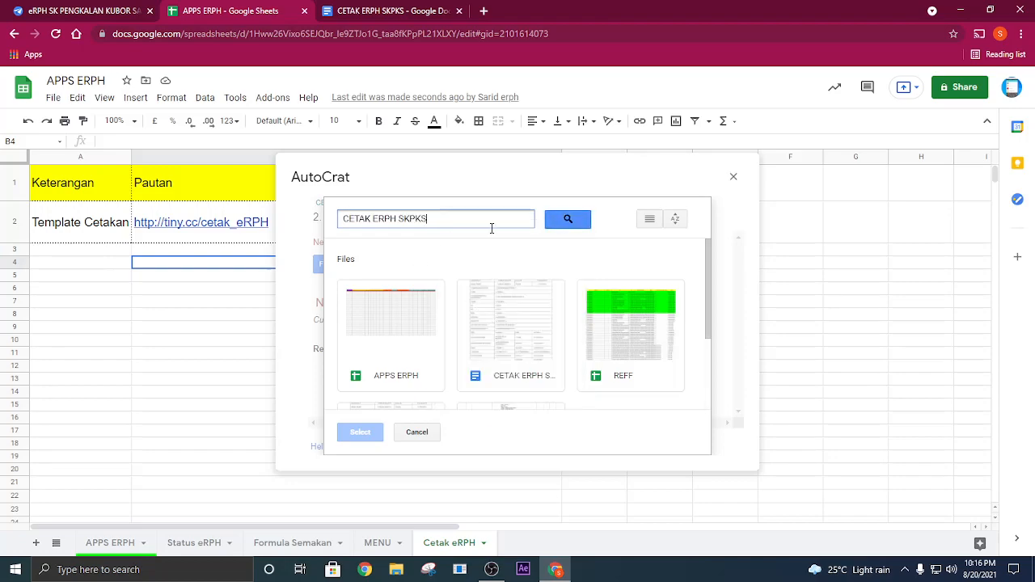
left_click(567, 228)
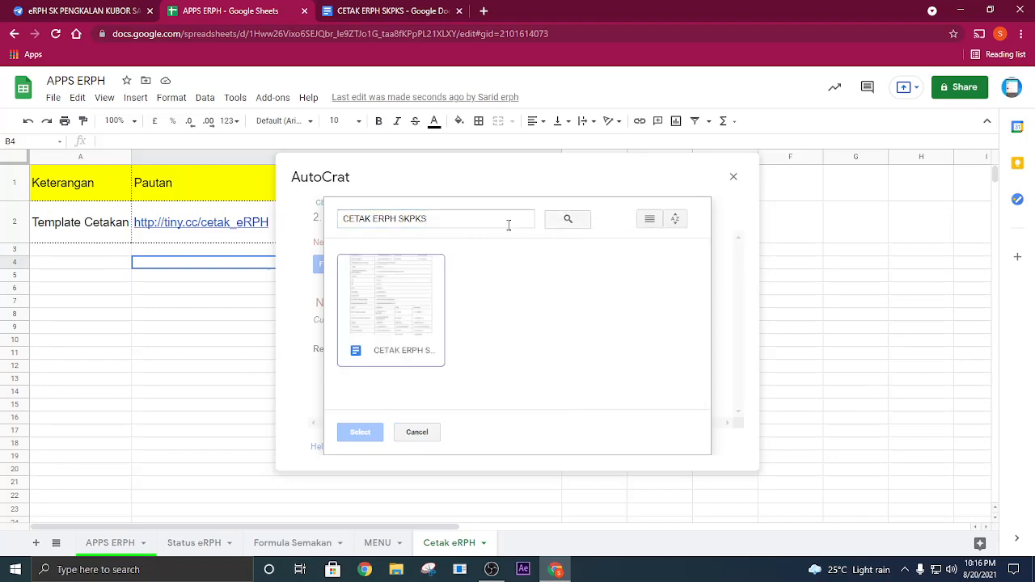
left_click(392, 317)
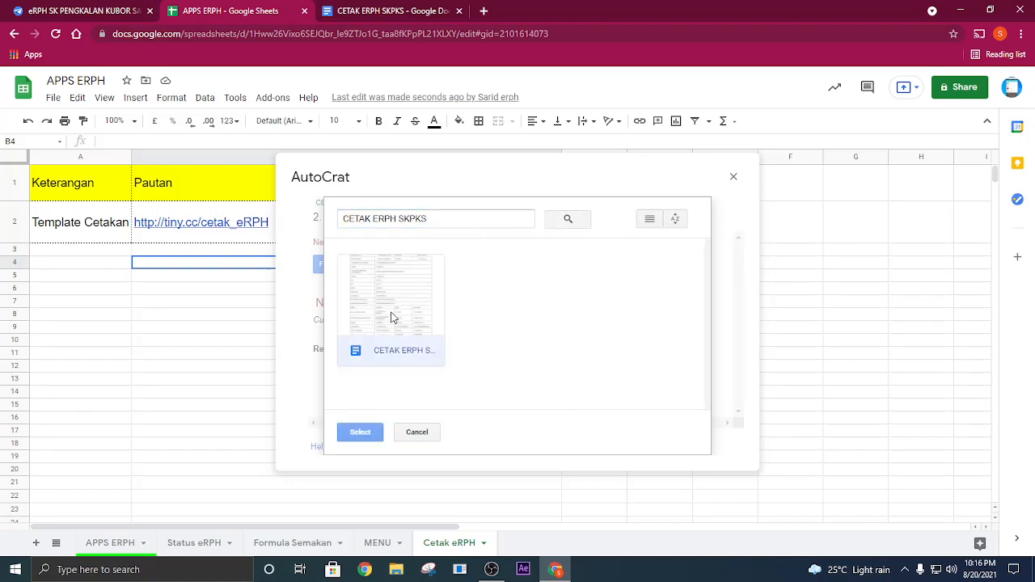
left_click(361, 434)
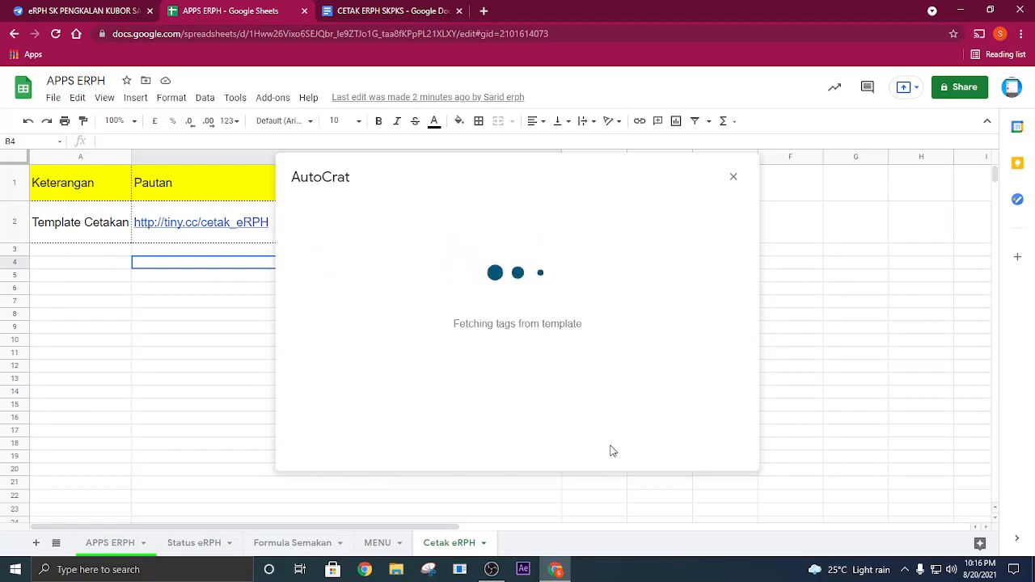
left_click(610, 444)
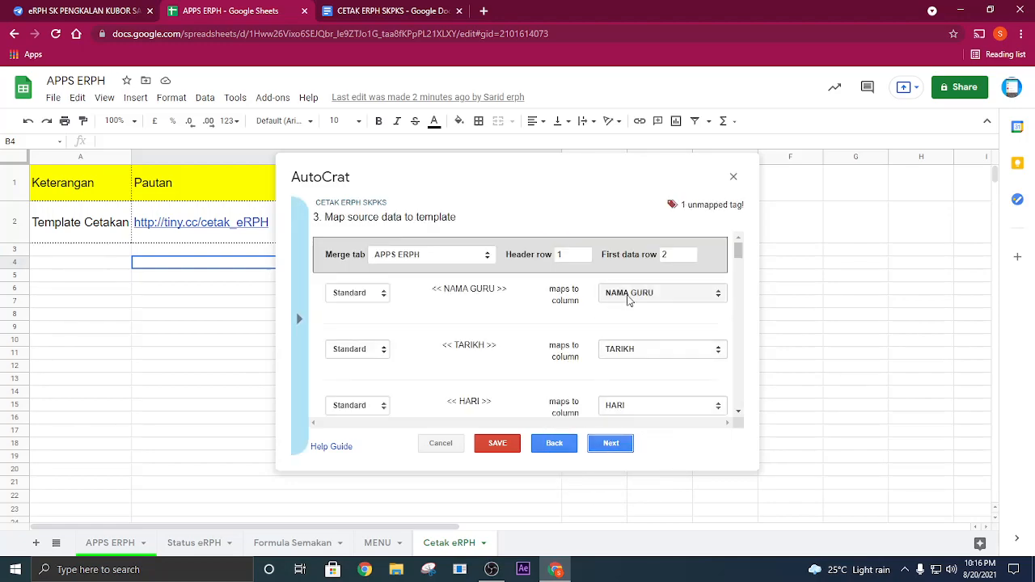
- Find the unmapped KAEDAH tag, map it to the KAEDAH column, and continue to the file settings
scroll(646, 323, "down", 1)
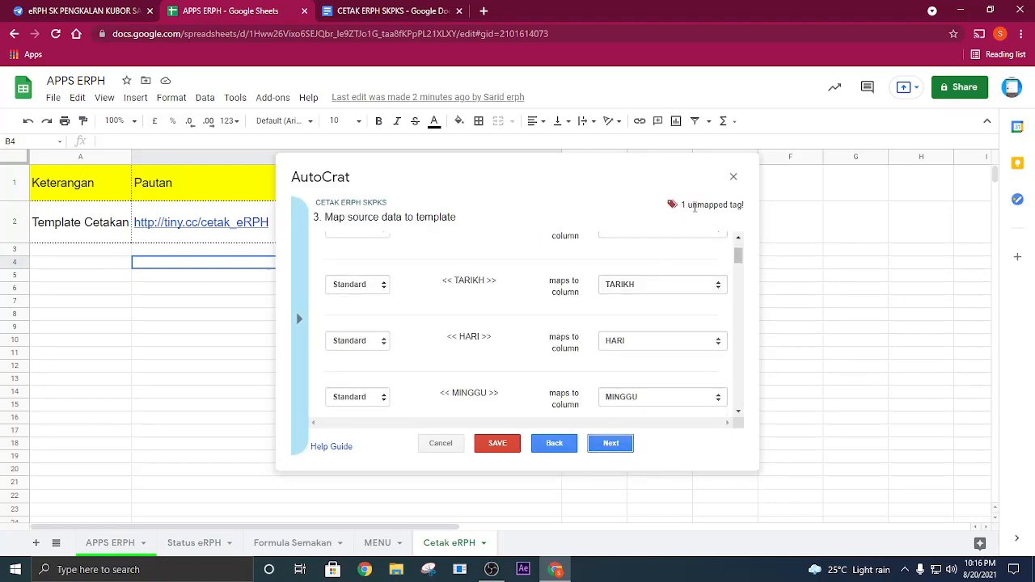
scroll(684, 331, "down", 7)
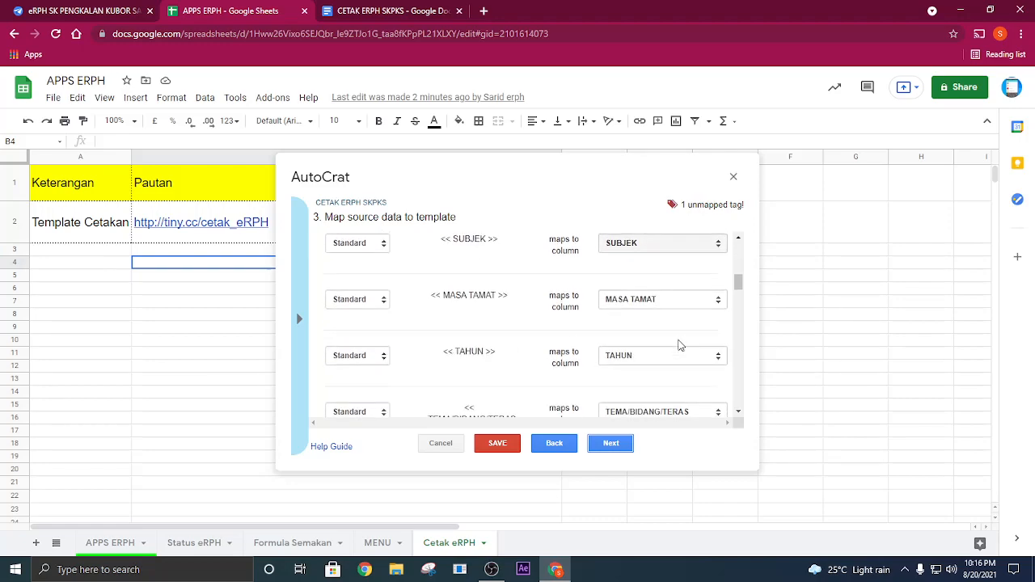
scroll(663, 340, "down", 8)
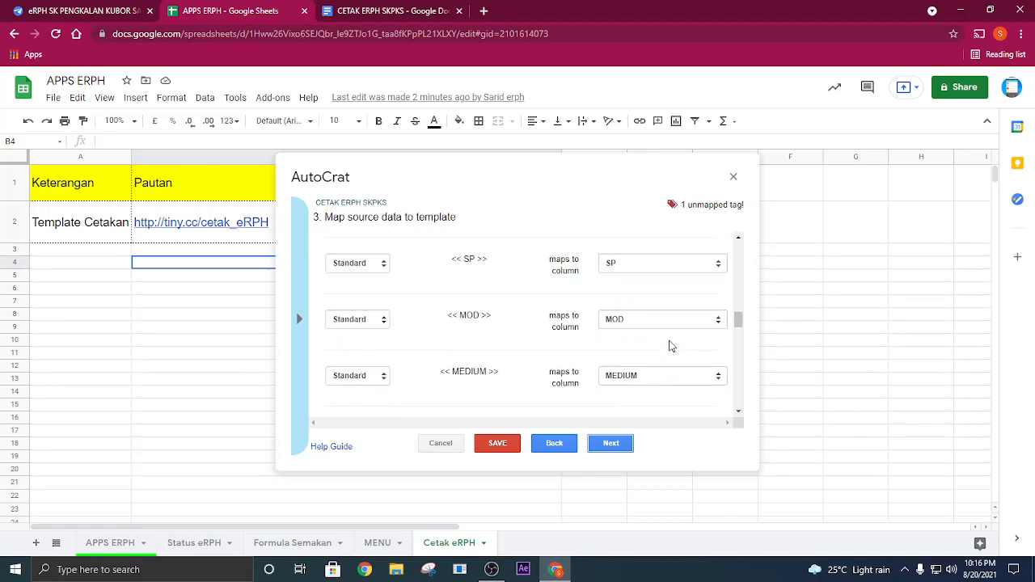
scroll(631, 344, "down", 8)
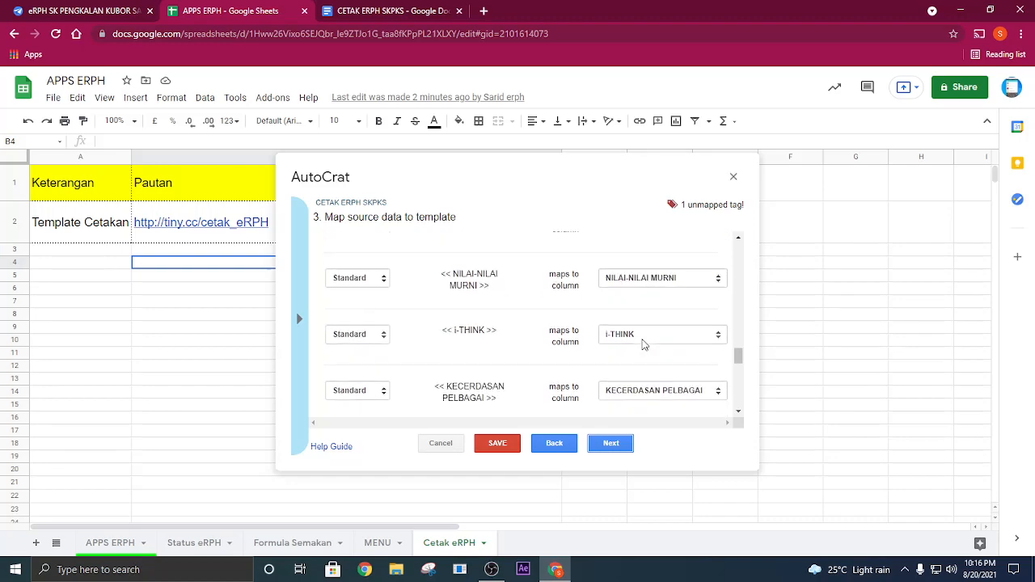
scroll(644, 344, "down", 2)
scroll(644, 344, "up", 2)
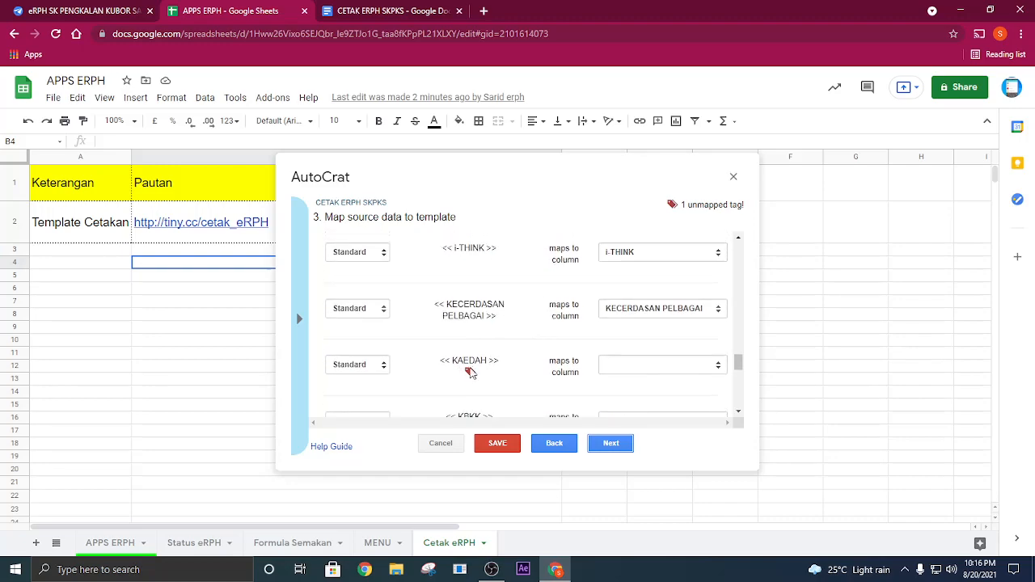
left_click(657, 366)
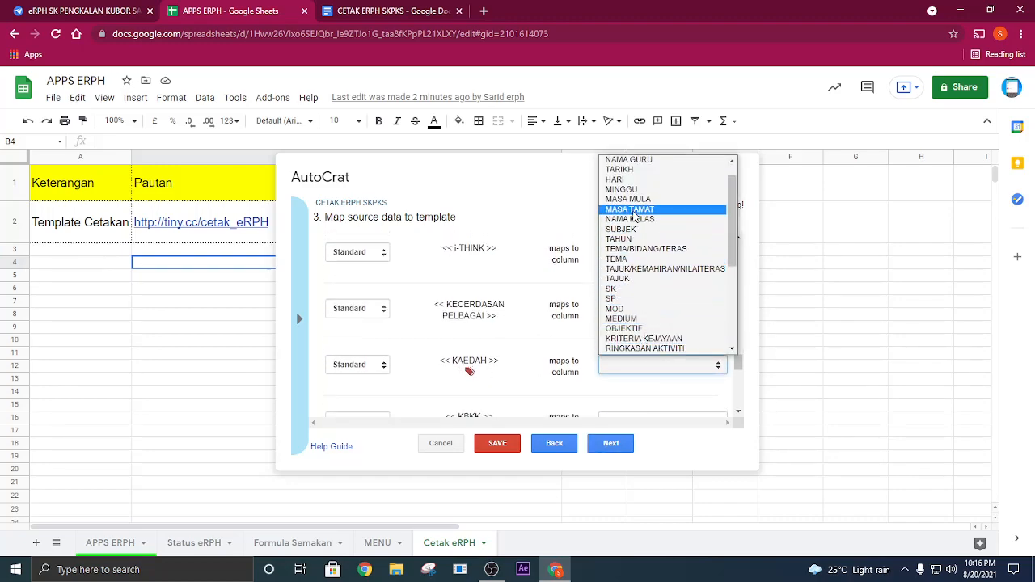
scroll(653, 321, "down", 4)
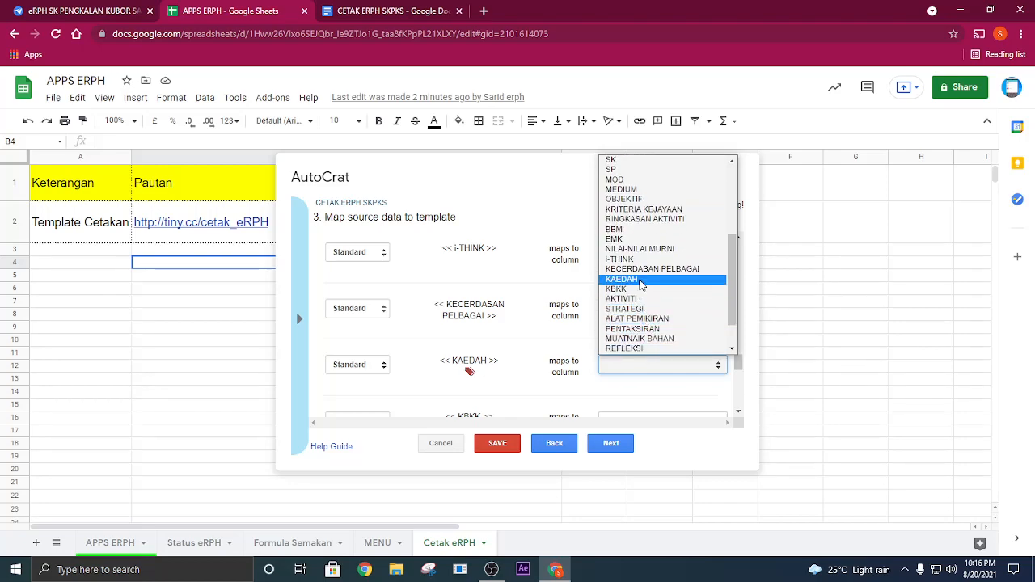
left_click(640, 281)
scroll(639, 323, "down", 10)
left_click(607, 443)
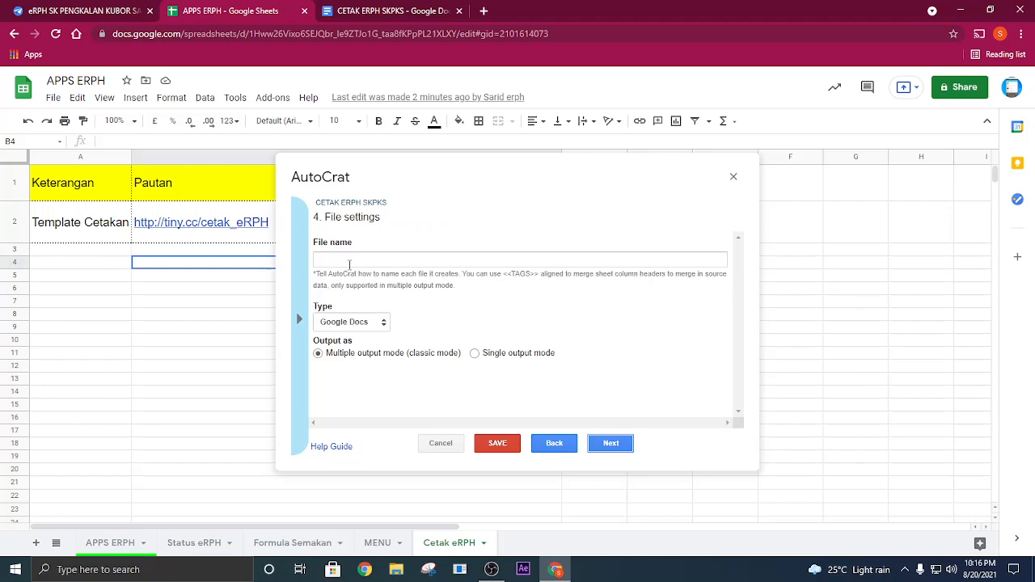
- Use the <<NAMA GURU>> tag as the merged file name and accept My Drive as the destination folder
left_click(300, 320)
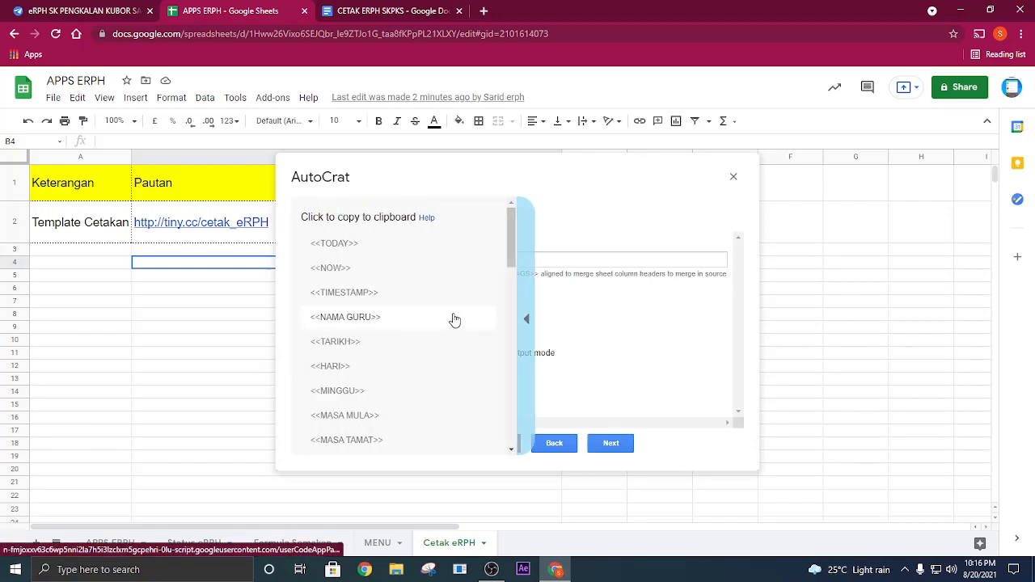
left_click(363, 324)
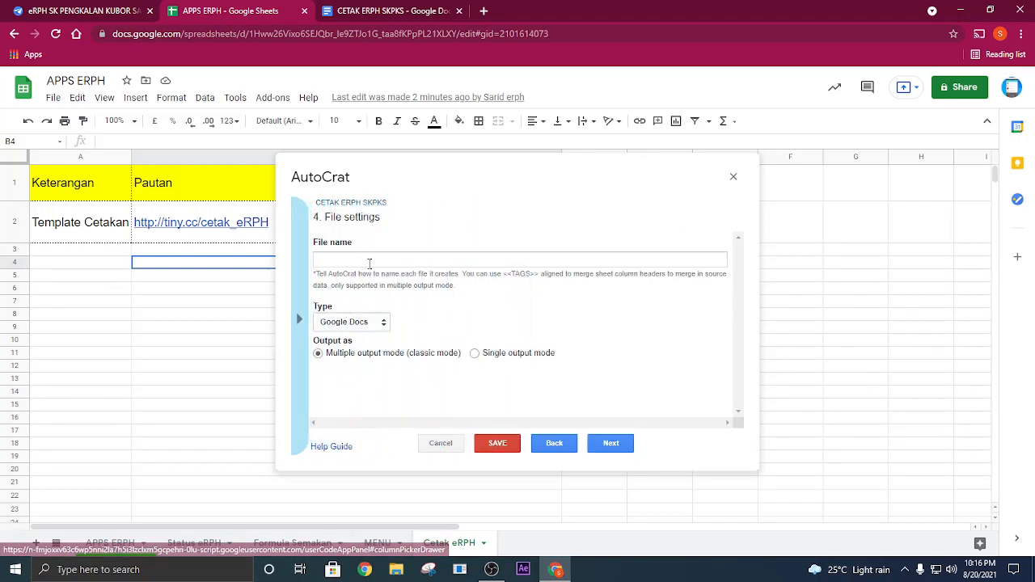
right_click(370, 263)
left_click(406, 365)
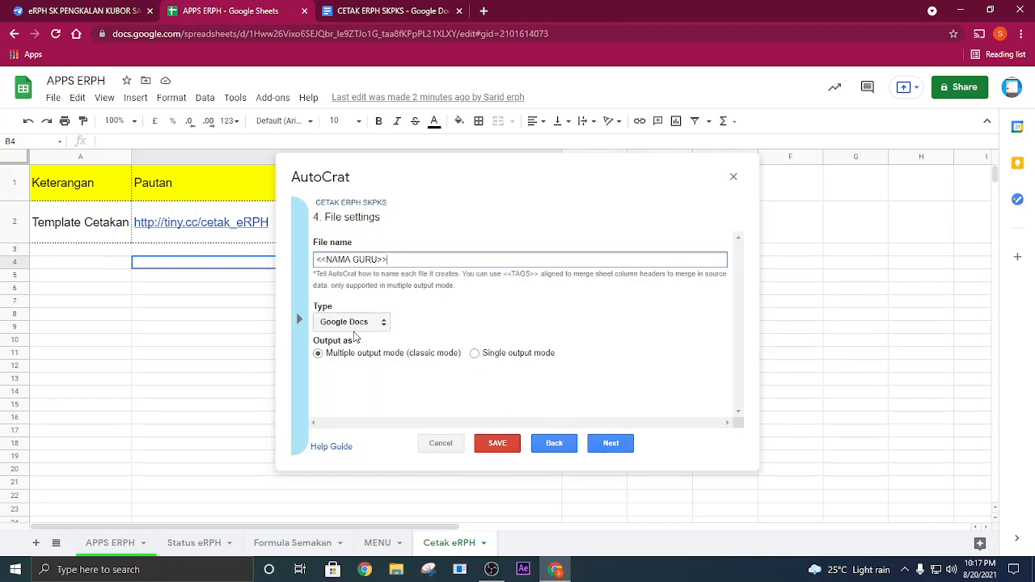
left_click(612, 445)
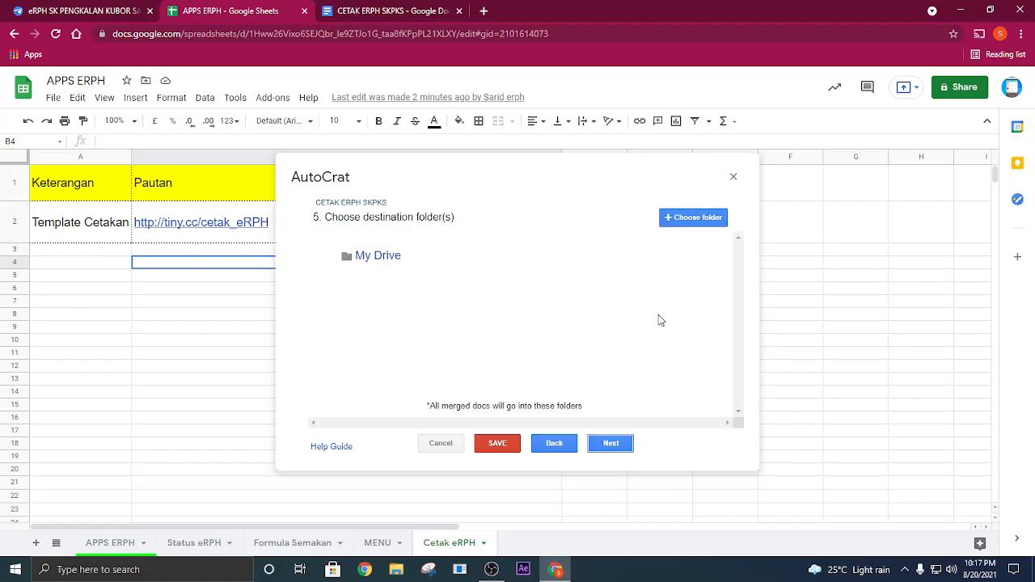
left_click(613, 445)
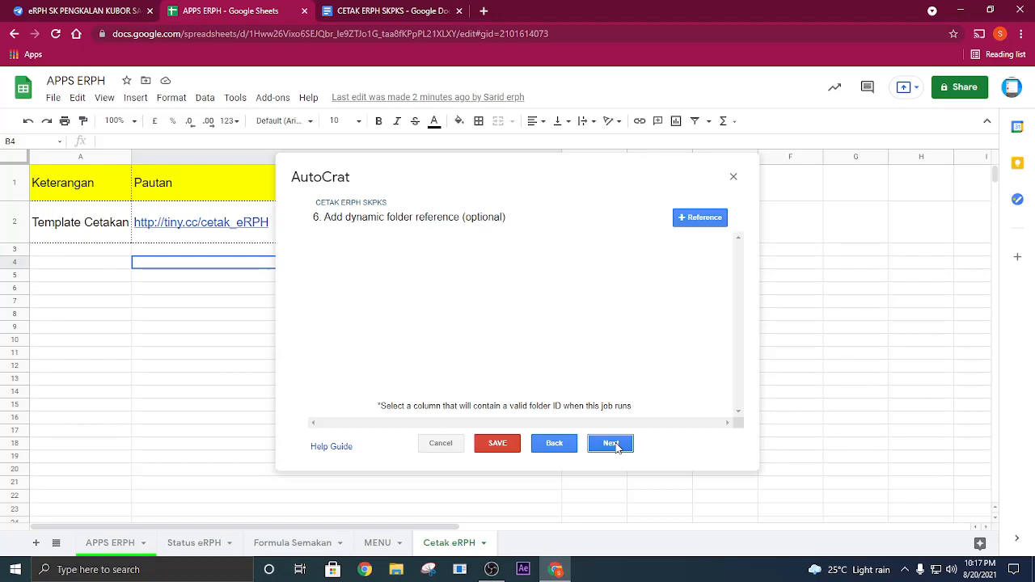
- Add a dynamic folder reference using the STATUS column and continue to the merge conditions
left_click(697, 219)
left_click(698, 219)
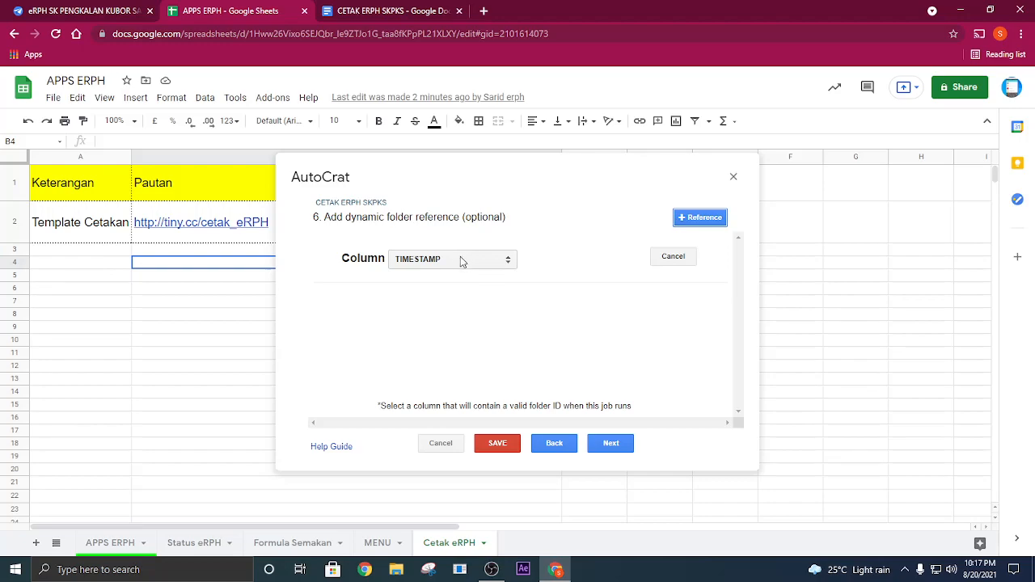
left_click(463, 261)
scroll(500, 404, "down", 2)
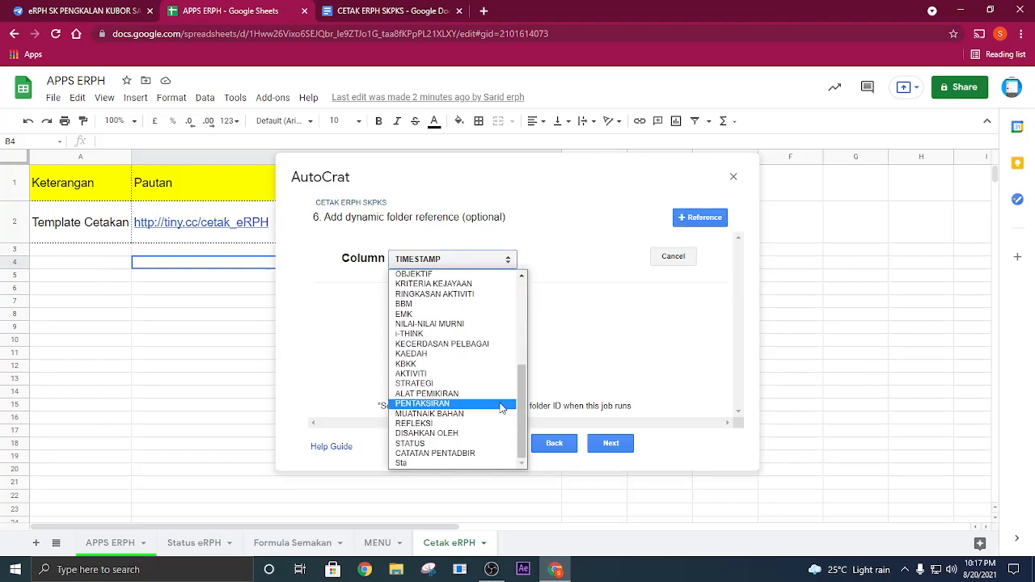
left_click(432, 444)
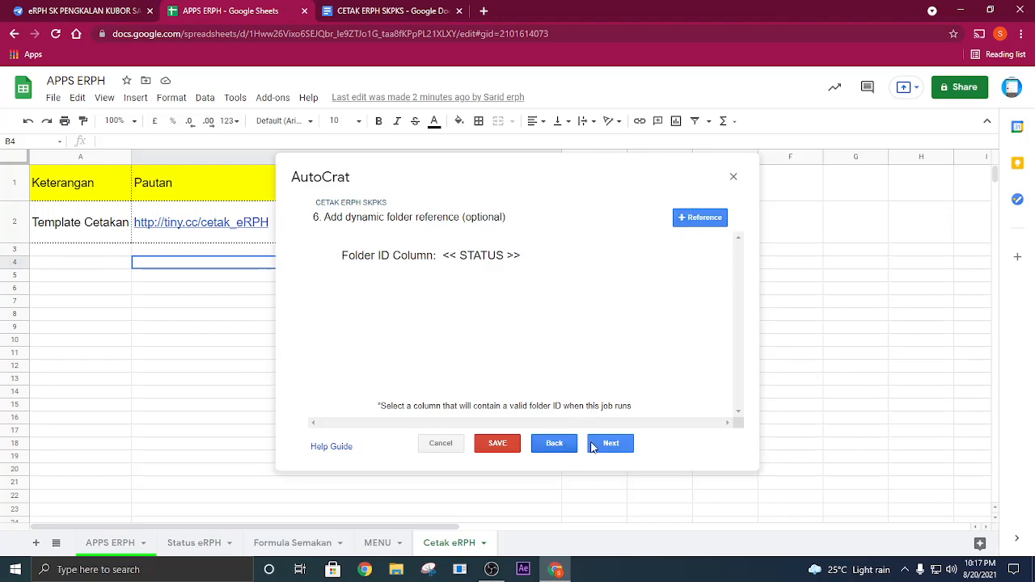
left_click(554, 444)
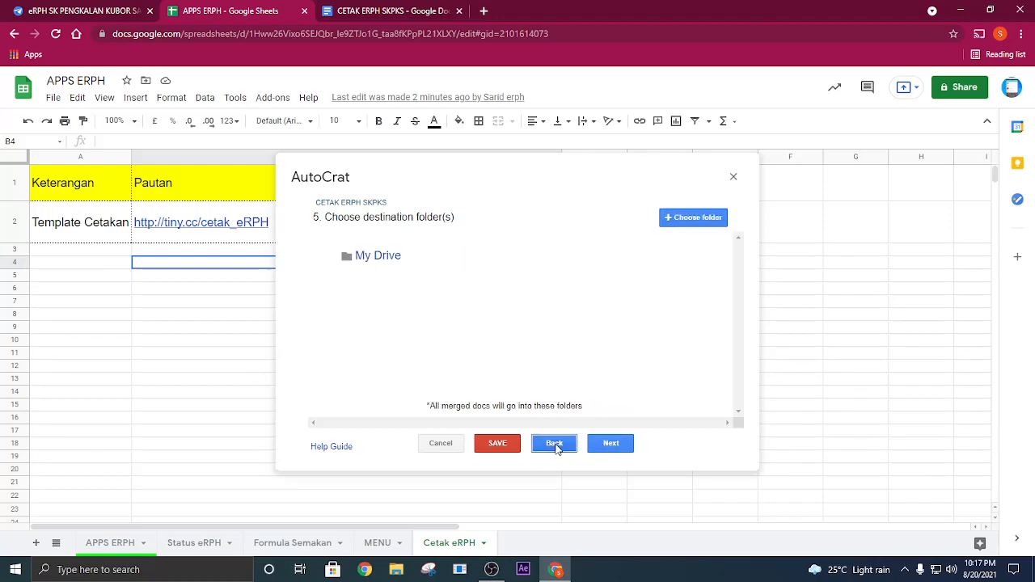
left_click(612, 444)
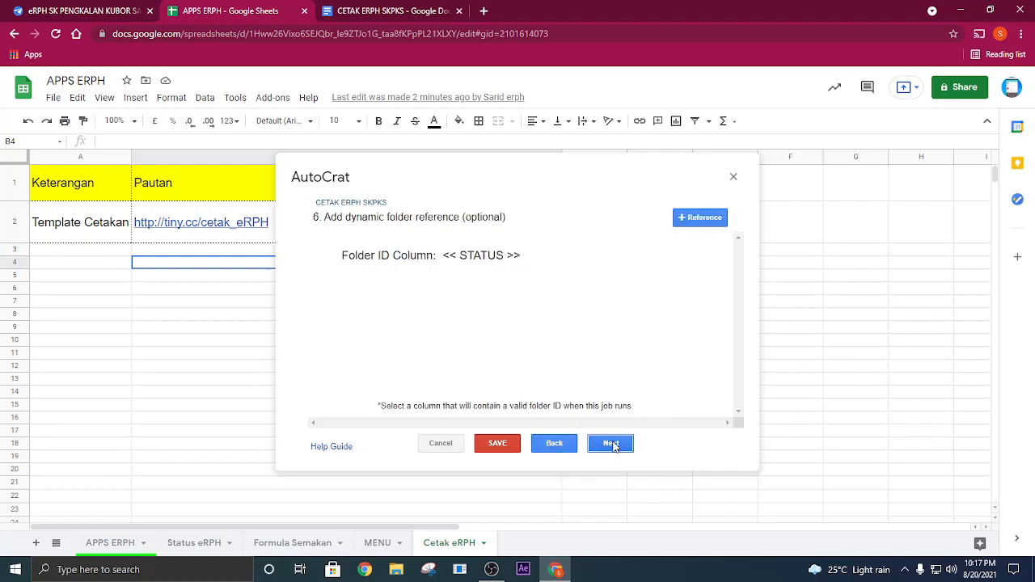
left_click(612, 444)
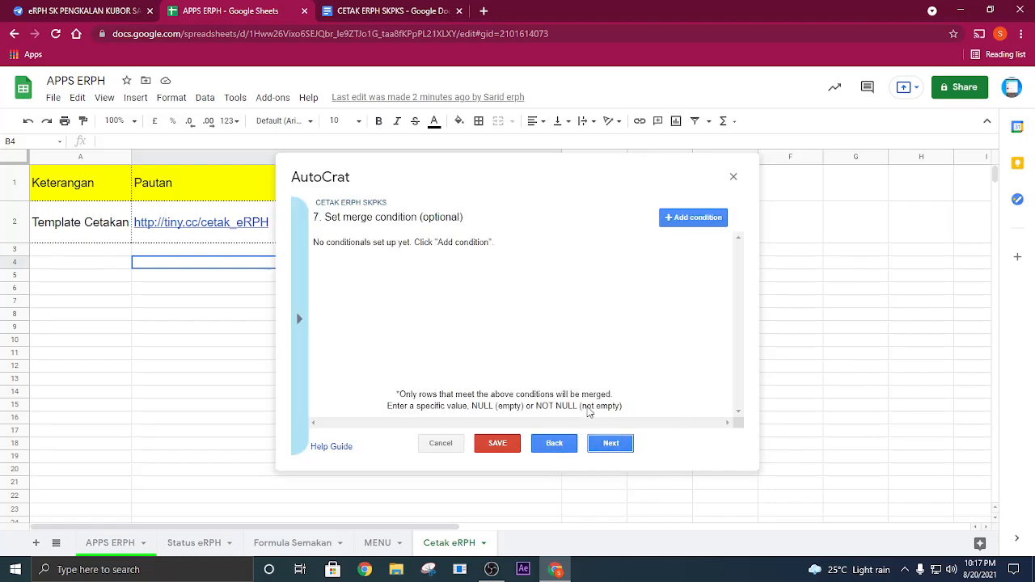
- Add a merge condition on the STATUS column and clear its default comparison value
left_click(685, 217)
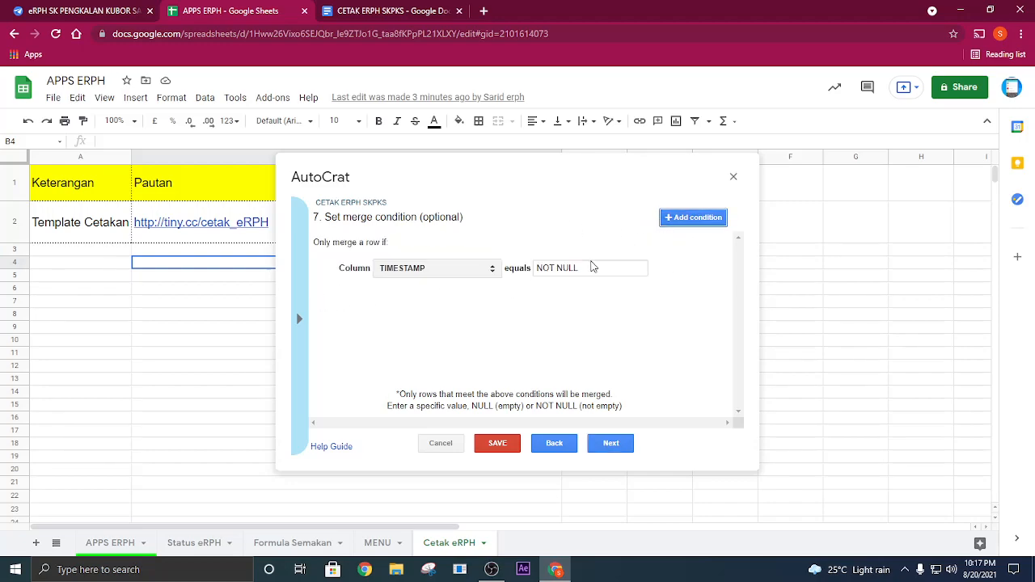
left_click(462, 271)
scroll(420, 453, "down", 6)
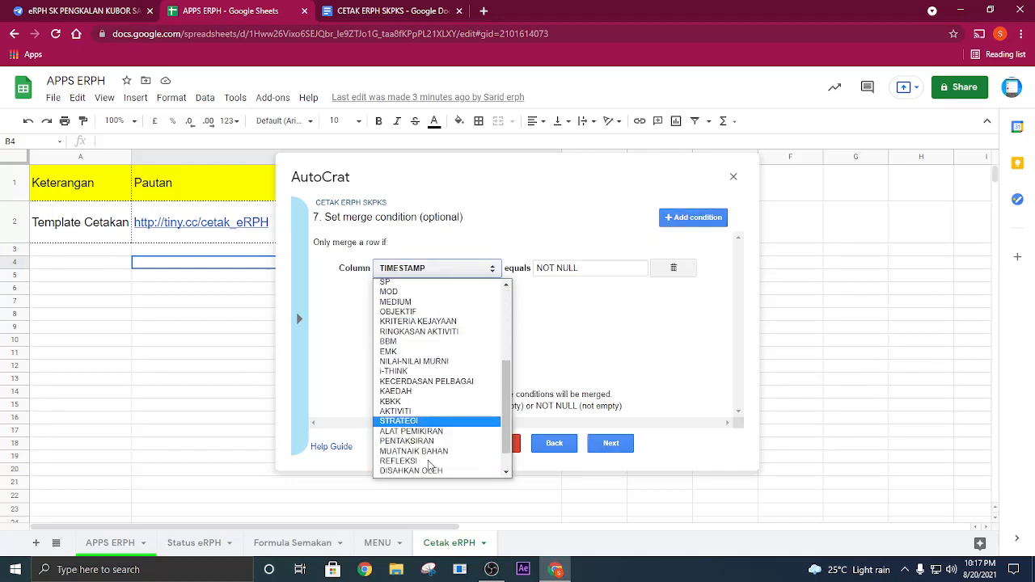
left_click(421, 453)
left_click_drag(581, 268, 510, 271)
key("BackSpace")
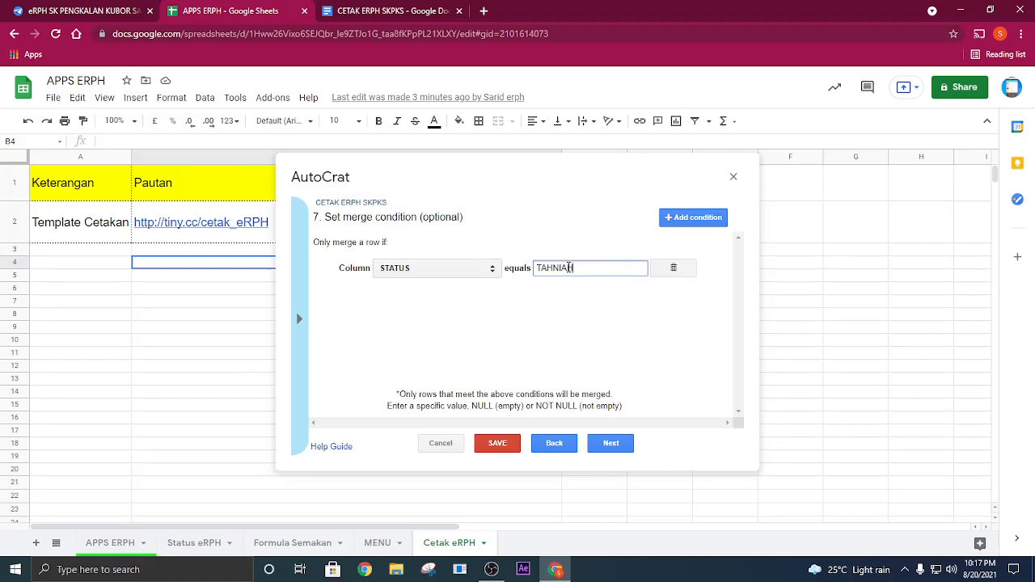
- Restrict the merge to rows whose STATUS equals TAHNIAH and continue to the job triggers with document sharing left off
left_click(613, 444)
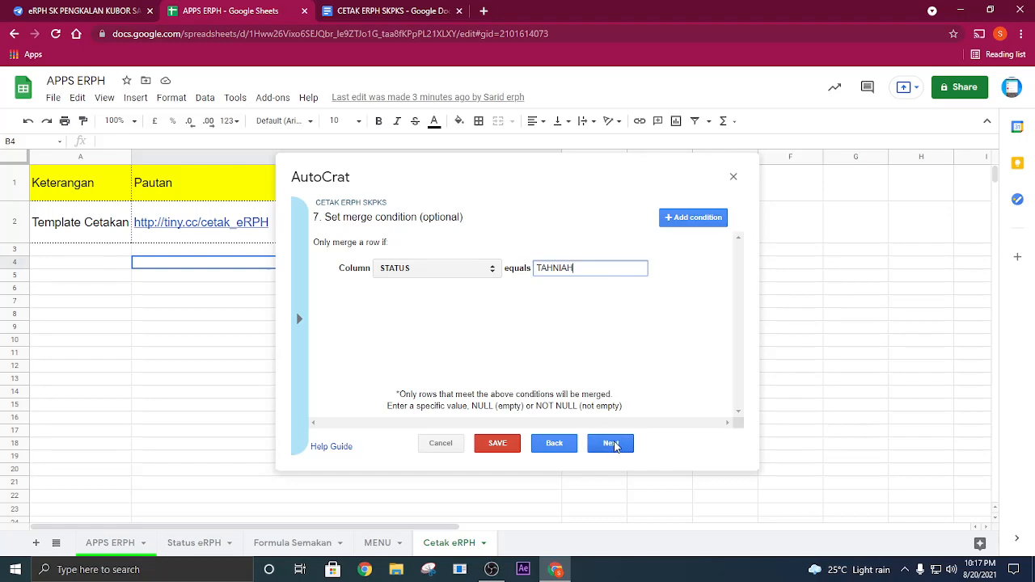
left_click(613, 444)
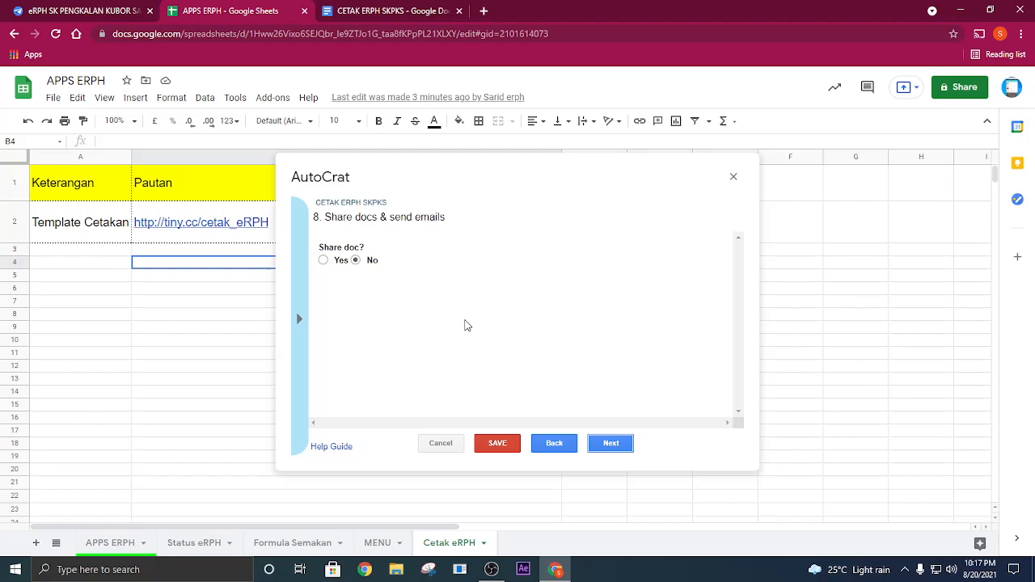
left_click(610, 443)
- Enable the form trigger and a time trigger running every hour, and save the merge job
left_click(319, 255)
left_click(702, 308)
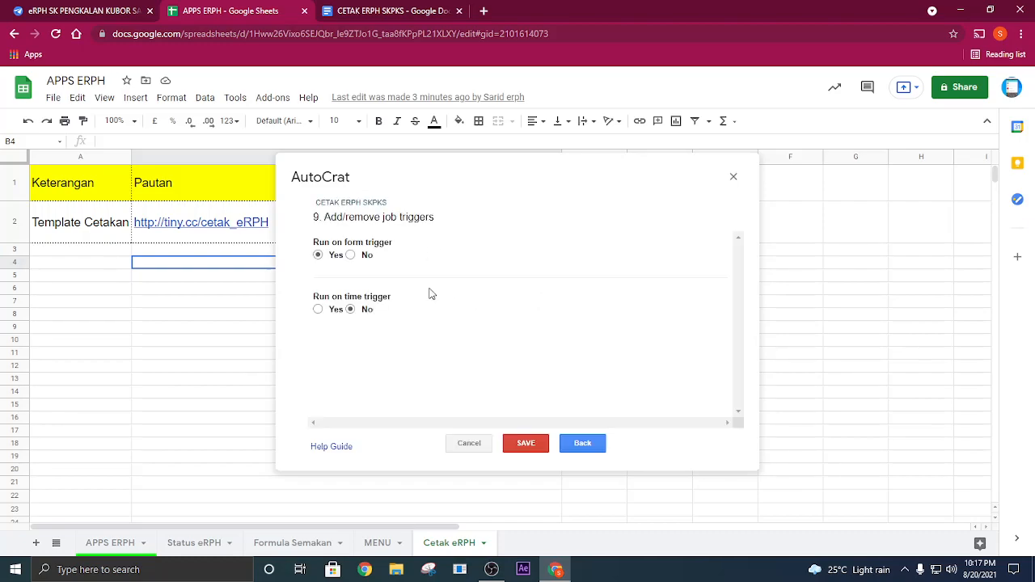
left_click(318, 310)
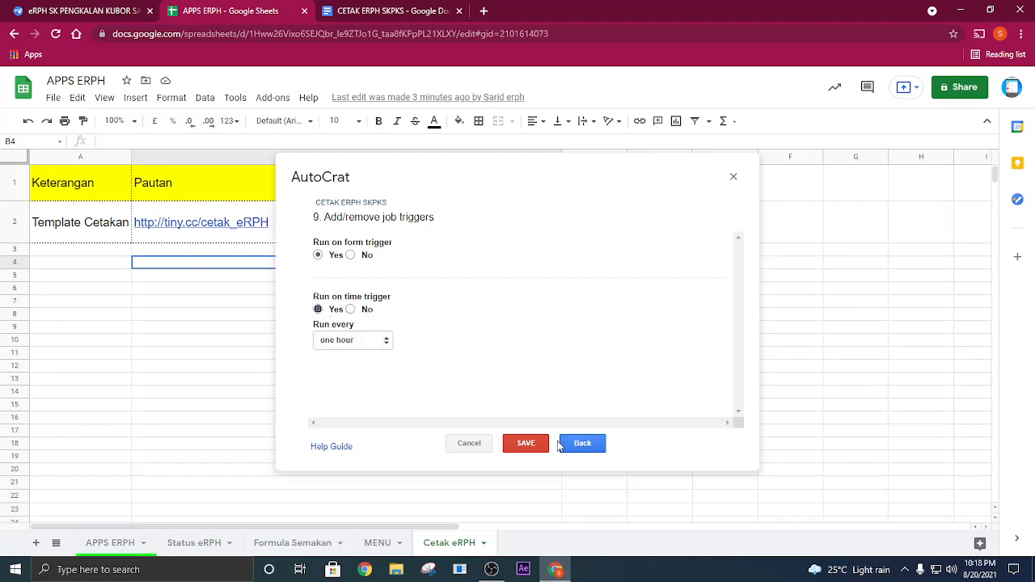
left_click(527, 445)
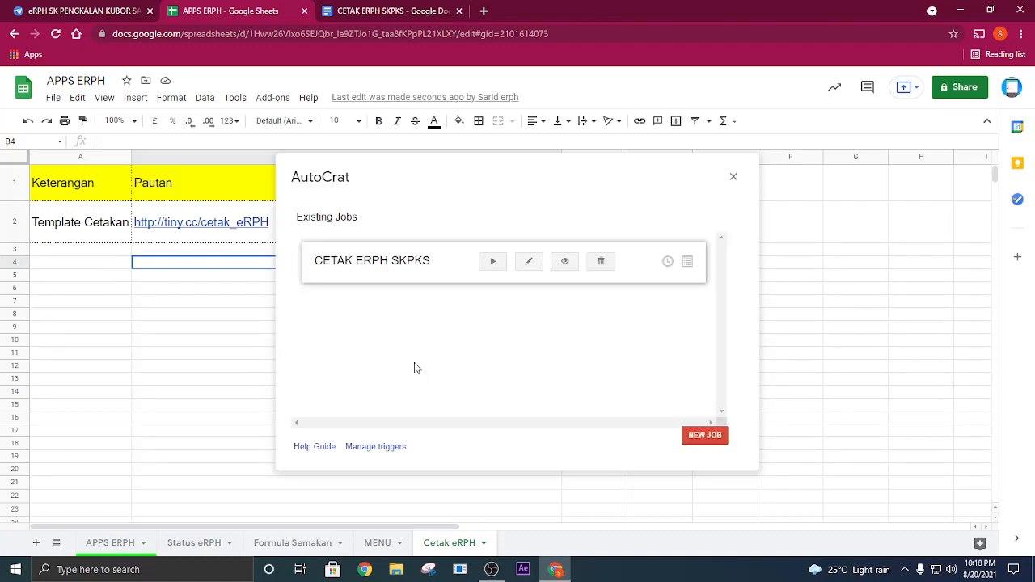
- Run the CETAK ERPH SKPKS merge job and return to the APPS ERPH sheet
left_click(493, 263)
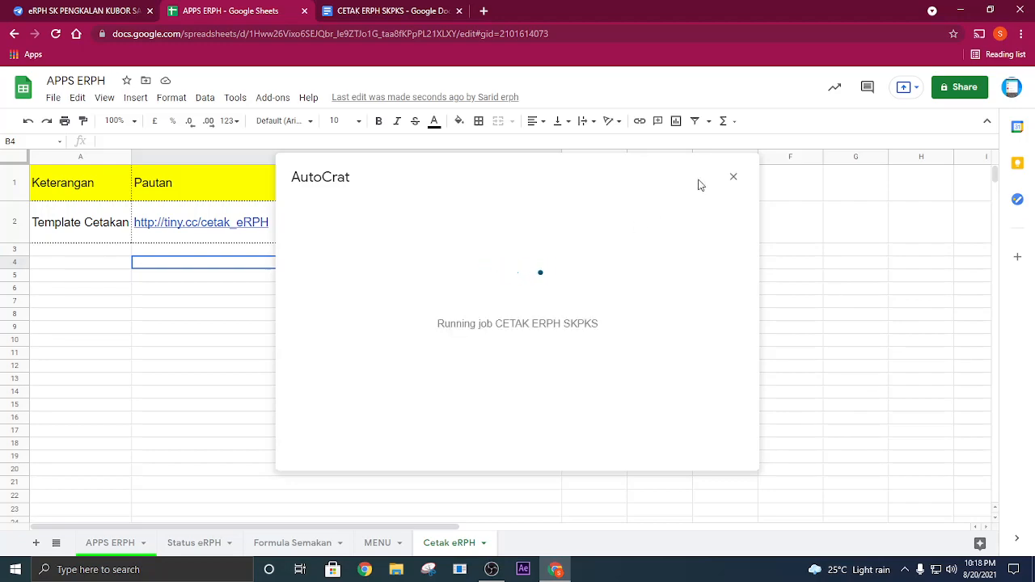
left_click(734, 178)
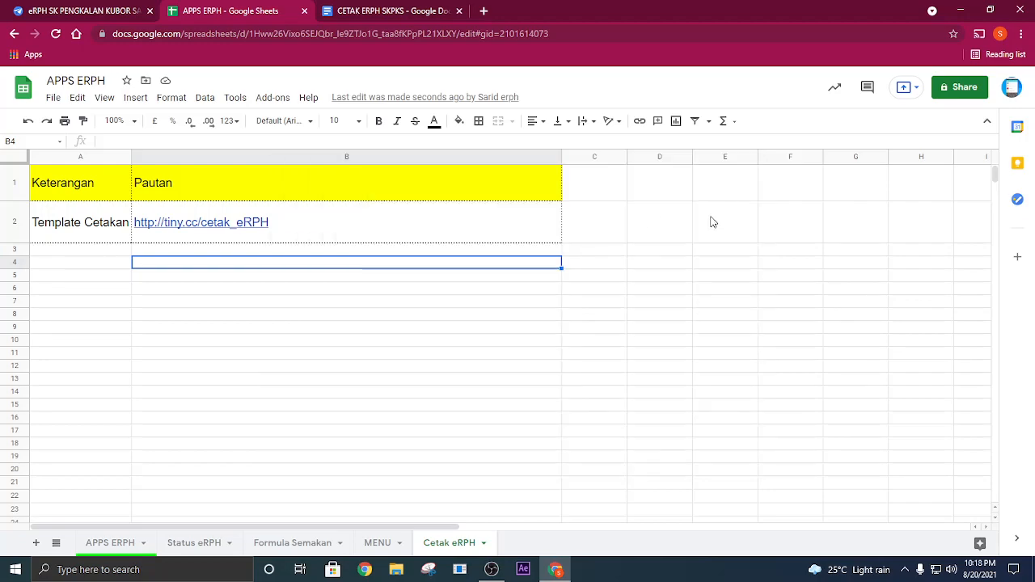
left_click(120, 543)
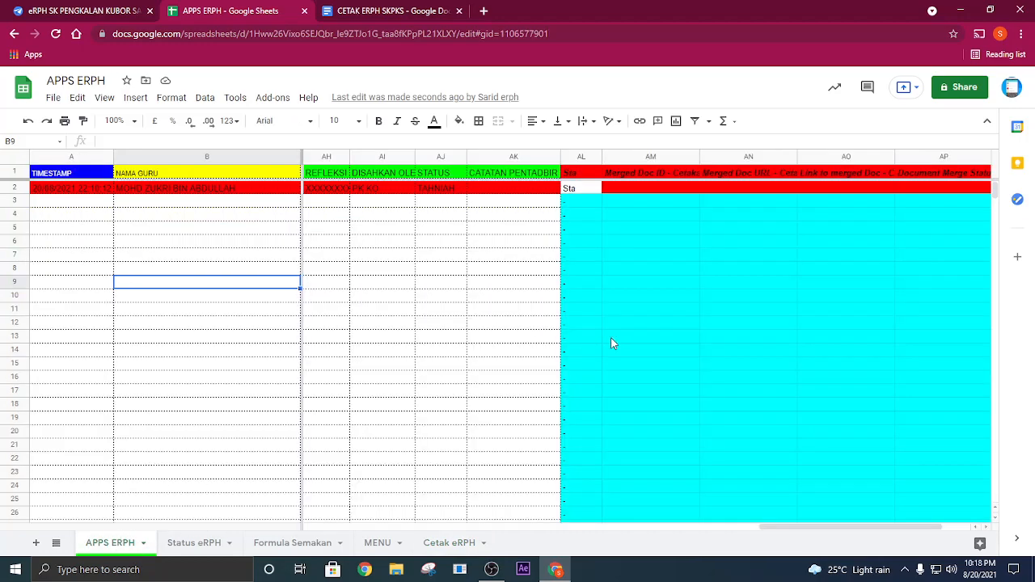
- Examine the merged document columns for the lesson plan in row 2 of the APPS ERPH sheet
left_click(694, 188)
left_click(752, 190)
left_click(850, 194)
left_click(927, 194)
left_click_drag(777, 528, 870, 528)
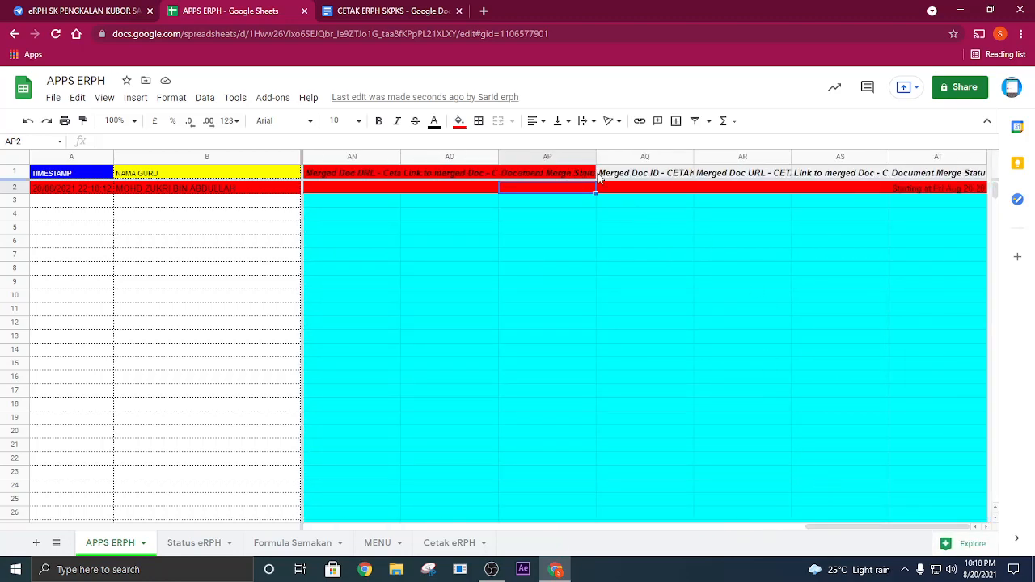
- Fill the old Cetakan eRPH merge columns AM to AP with cyan
left_click_drag(562, 157, 698, 229)
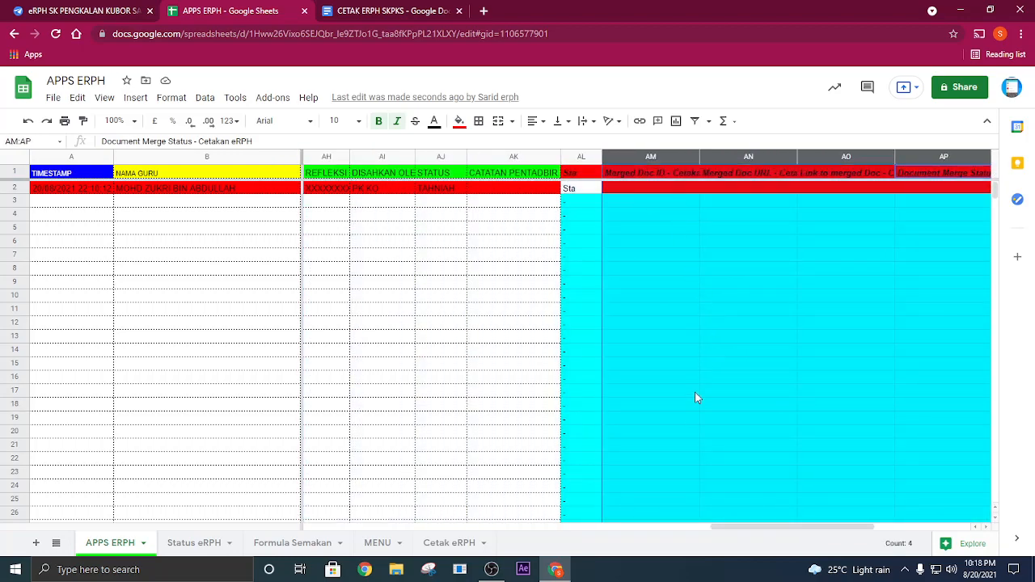
left_click(459, 121)
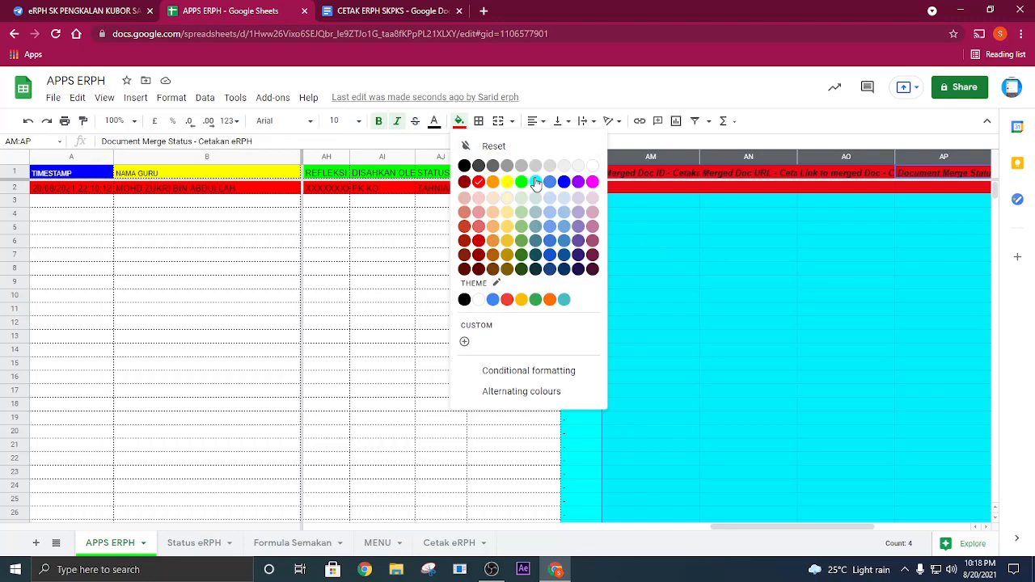
left_click(536, 182)
- Delete the old Cetakan eRPH merge columns AM to AP
left_click_drag(785, 528, 856, 520)
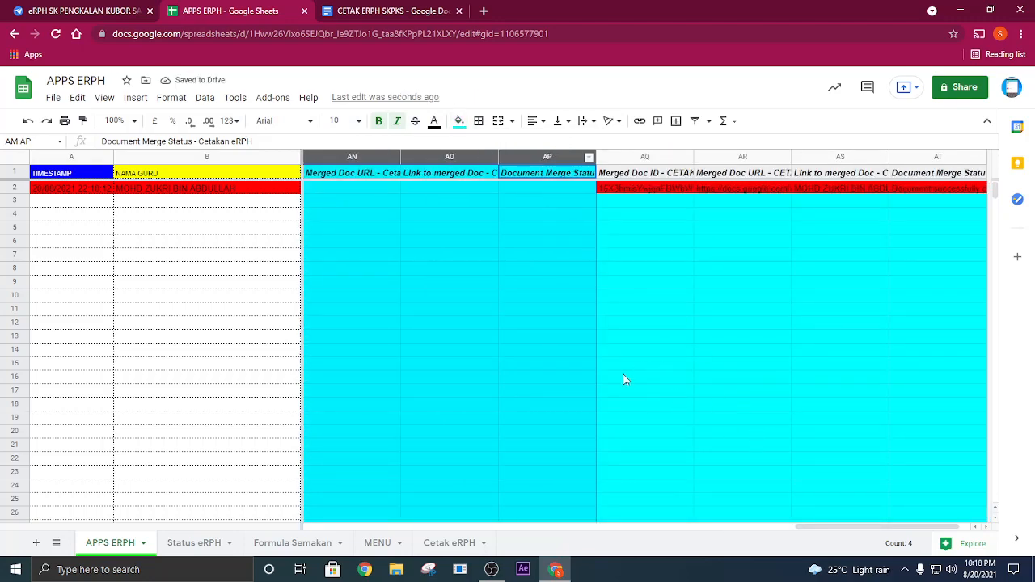
right_click(458, 256)
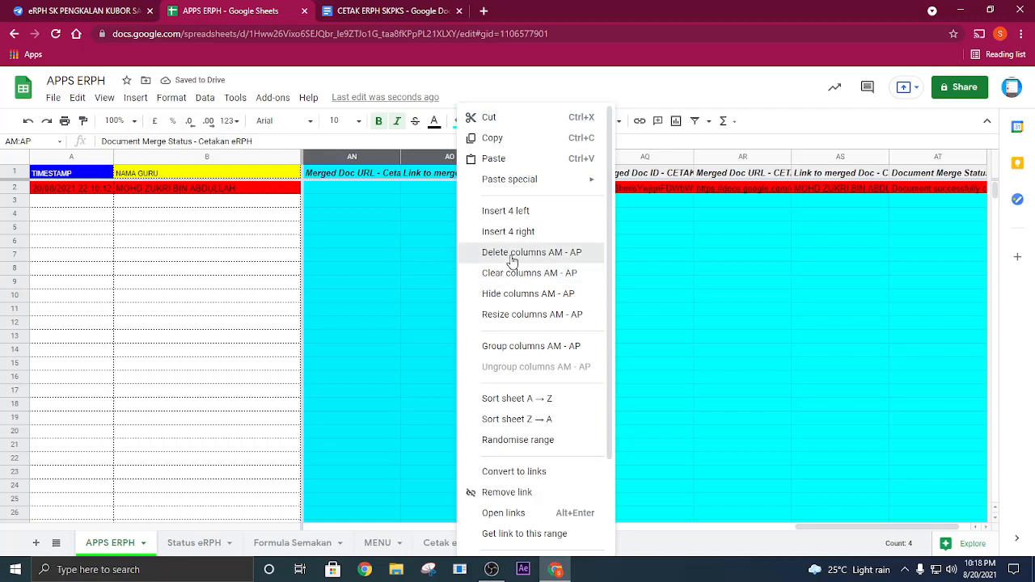
left_click(511, 259)
left_click(645, 270)
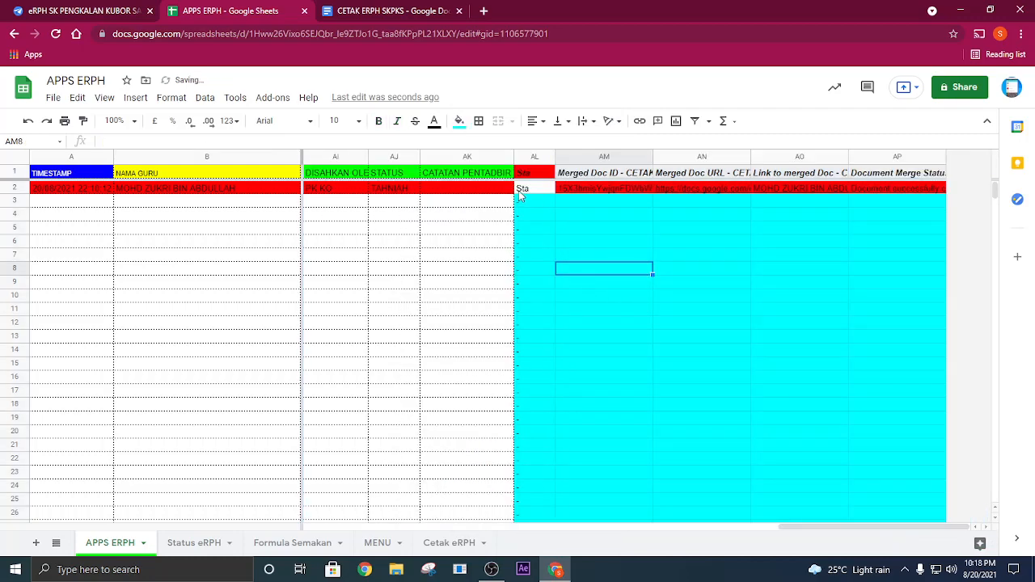
- Switch to the AppSheet editor and open a new eRPH entry form in the app preview
left_click(401, 192)
left_click_drag(801, 526, 450, 526)
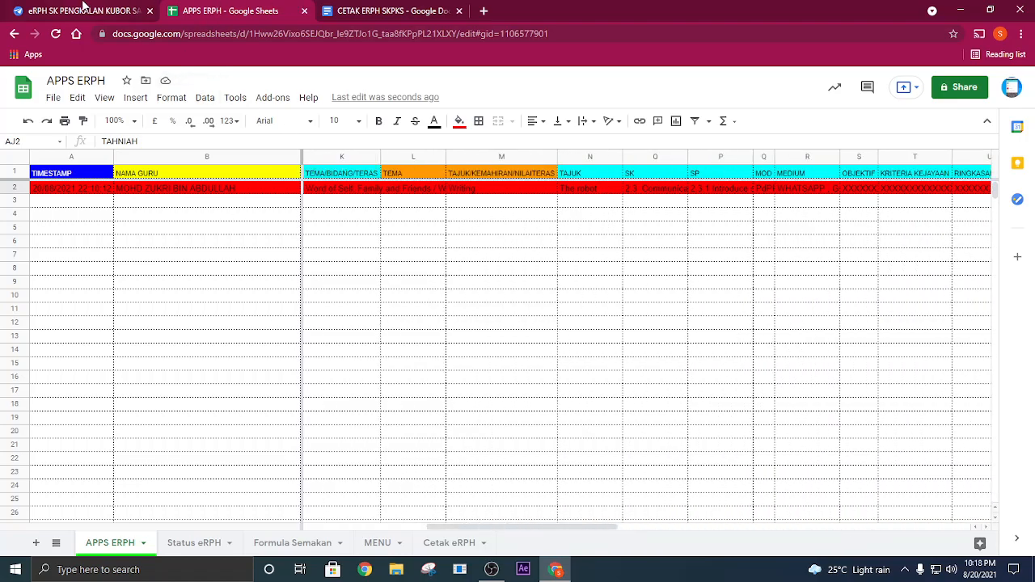
left_click(83, 10)
left_click(884, 229)
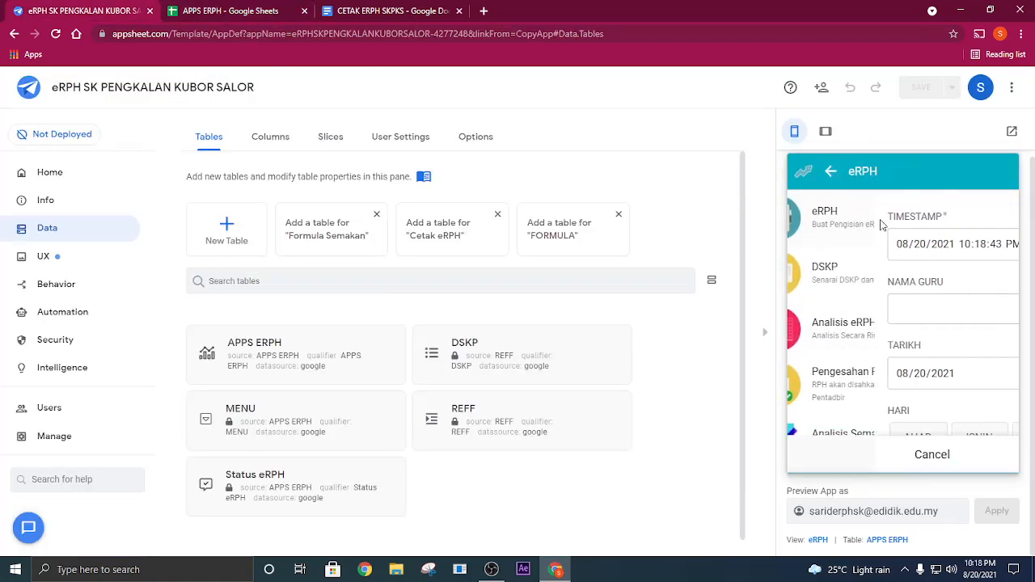
- Select the teacher's name, set TARIKH to 08/22/2021 and HARI to AHAD in the eRPH form
left_click(883, 294)
scroll(888, 341, "down", 3)
scroll(881, 283, "up", 2)
left_click(850, 236)
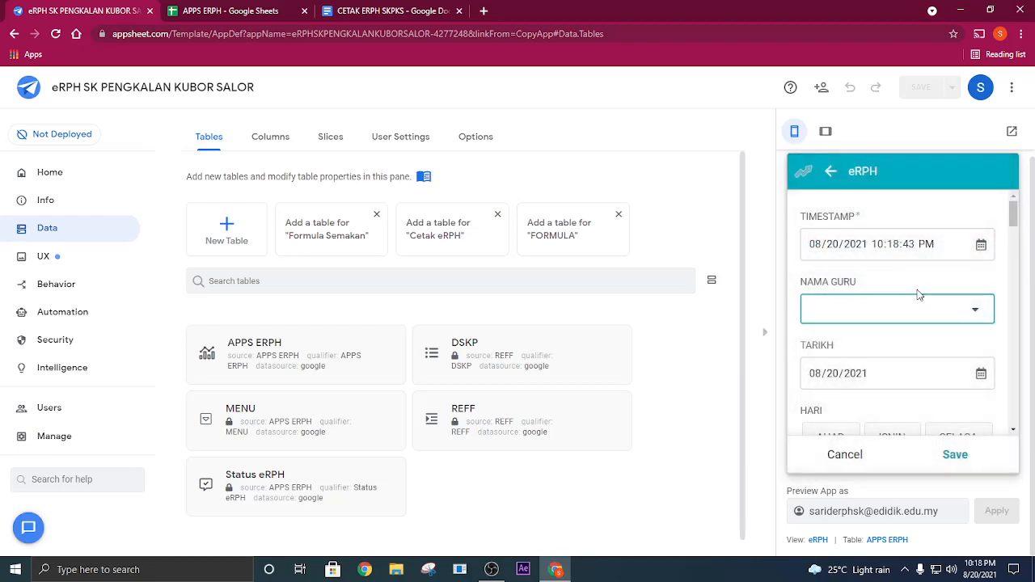
left_click(981, 312)
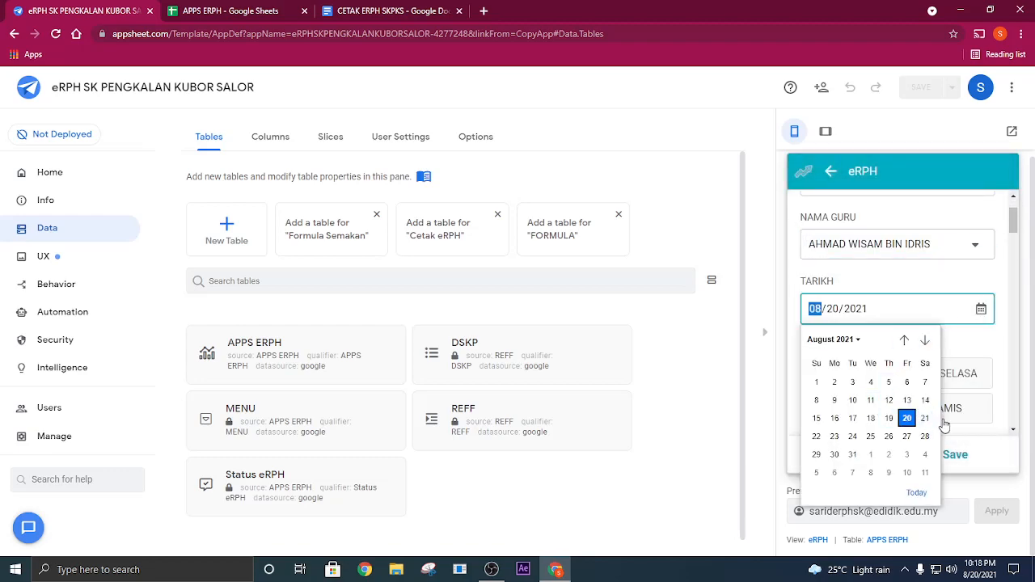
left_click(814, 431)
left_click(827, 374)
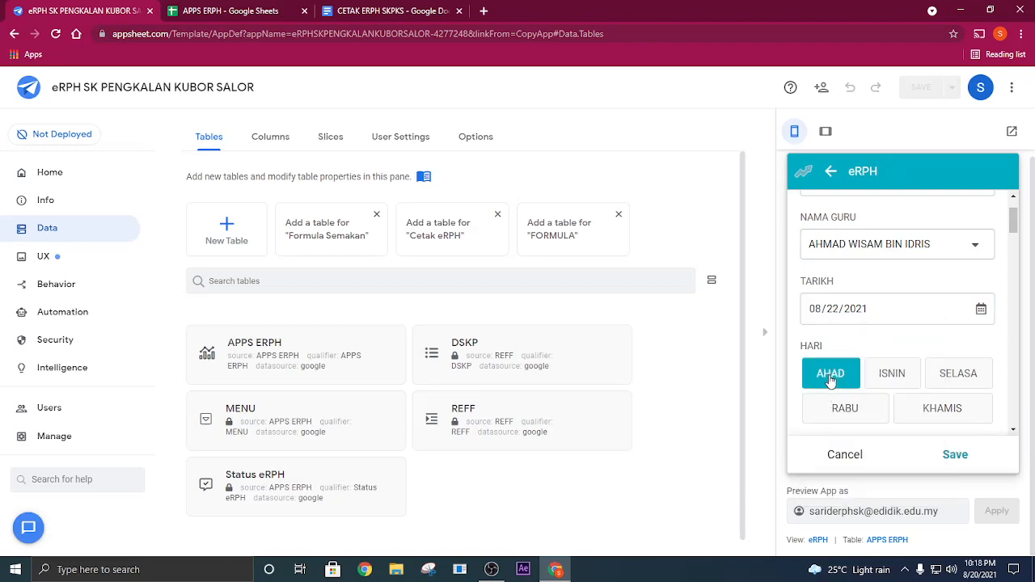
- Search the MINGGU options for 28 and select week M28
scroll(833, 372, "down", 2)
left_click(847, 348)
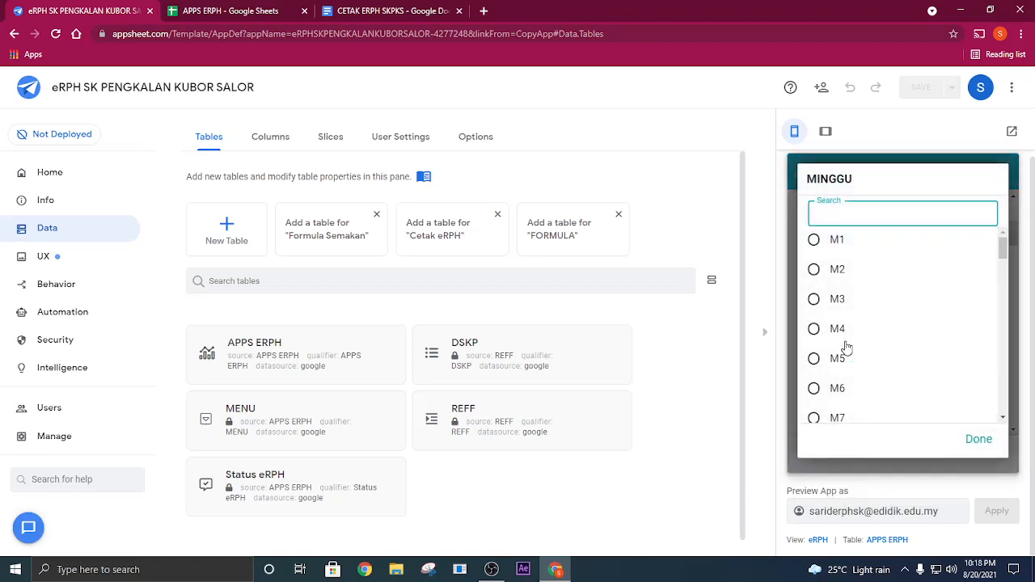
type("28")
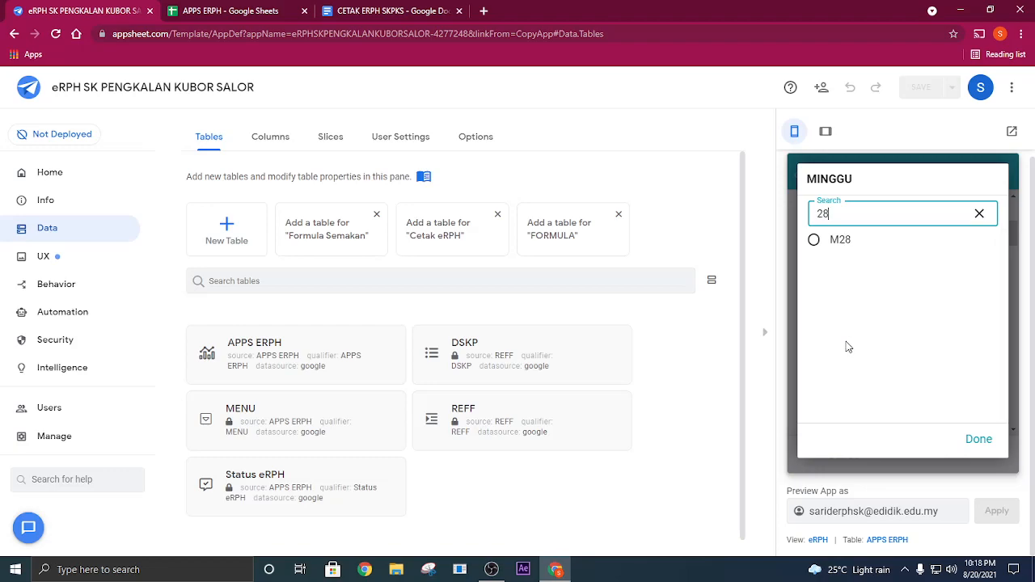
left_click(841, 240)
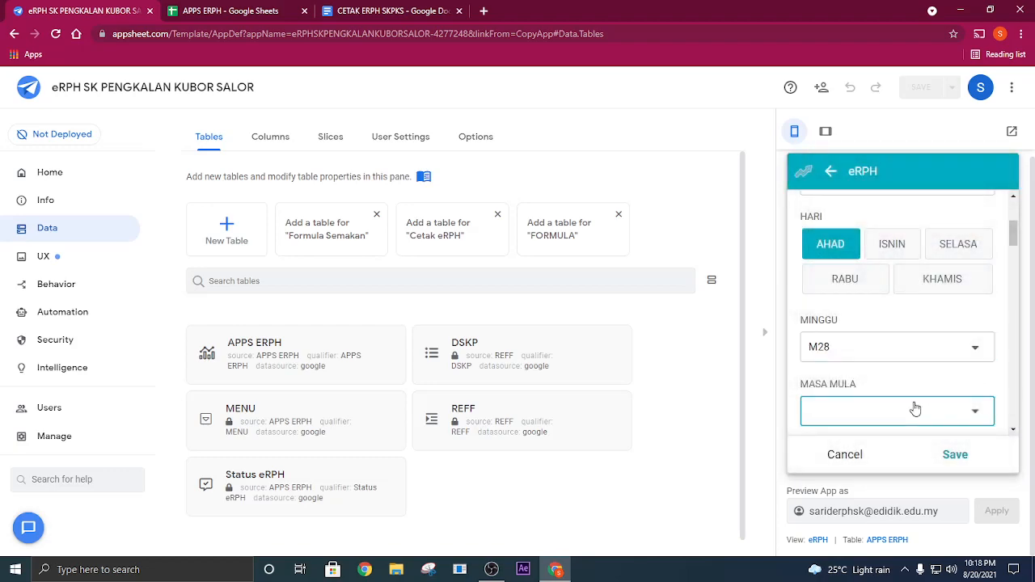
- Set the lesson's MASA MULA to 10:00 PAGI and MASA TAMAT to 11:00 PAGI
left_click(915, 409)
left_click(858, 338)
scroll(864, 341, "down", 3)
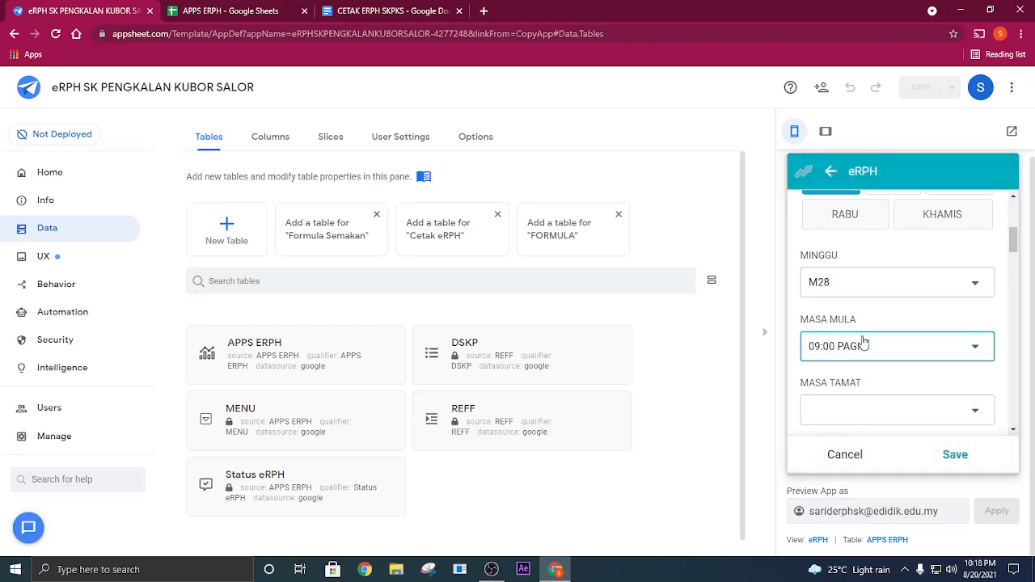
left_click(870, 281)
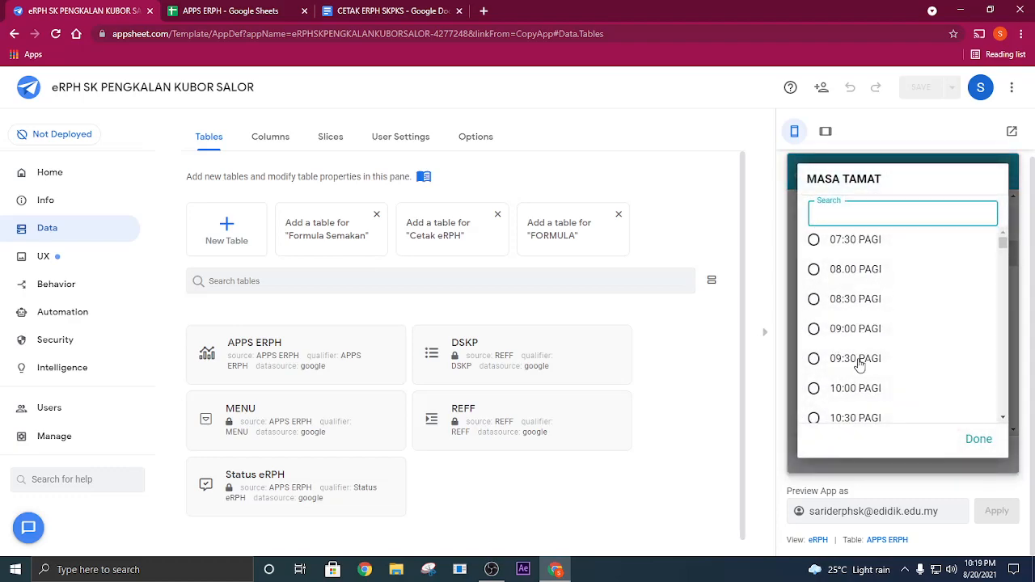
scroll(859, 412, "down", 2)
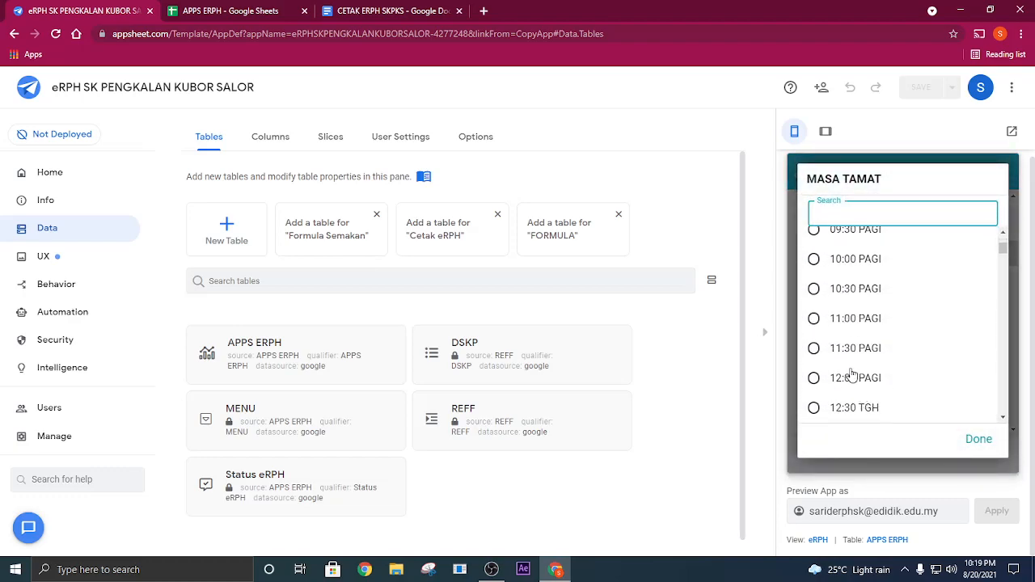
left_click(860, 323)
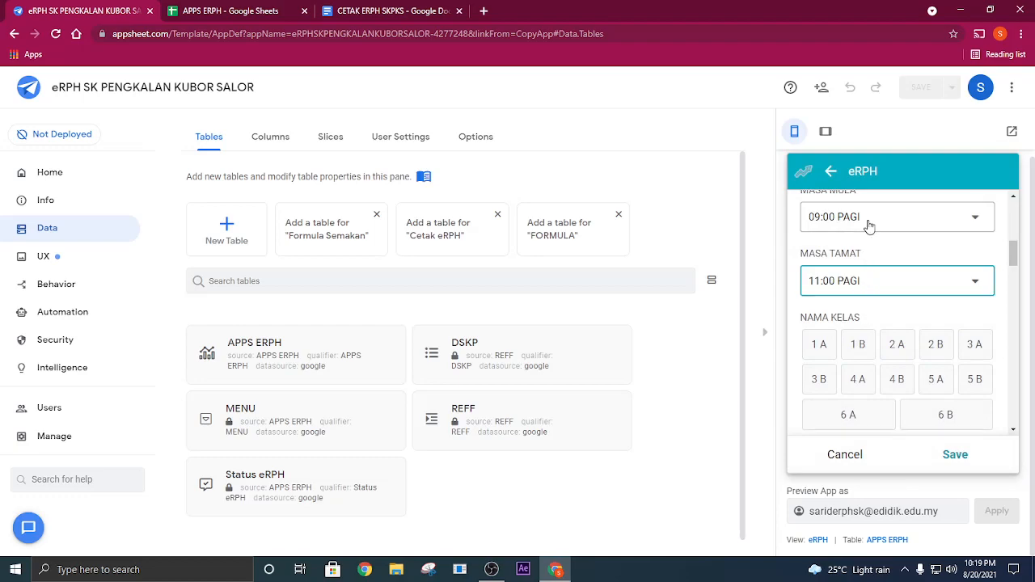
left_click(868, 222)
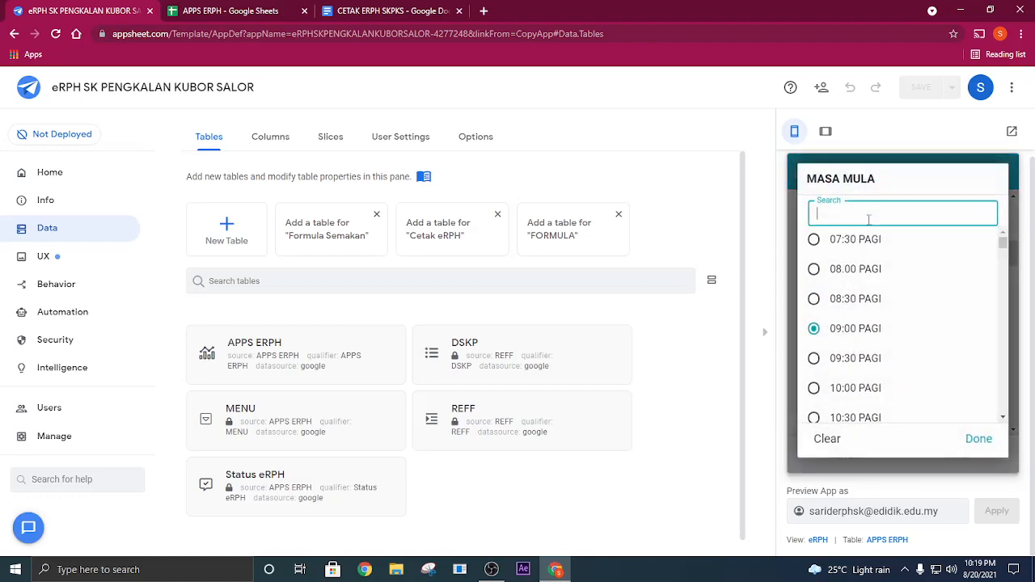
left_click(857, 389)
- Choose class 3 B as NAMA KELAS and BAHASA MELAYU as SUBJEK
scroll(876, 347, "down", 2)
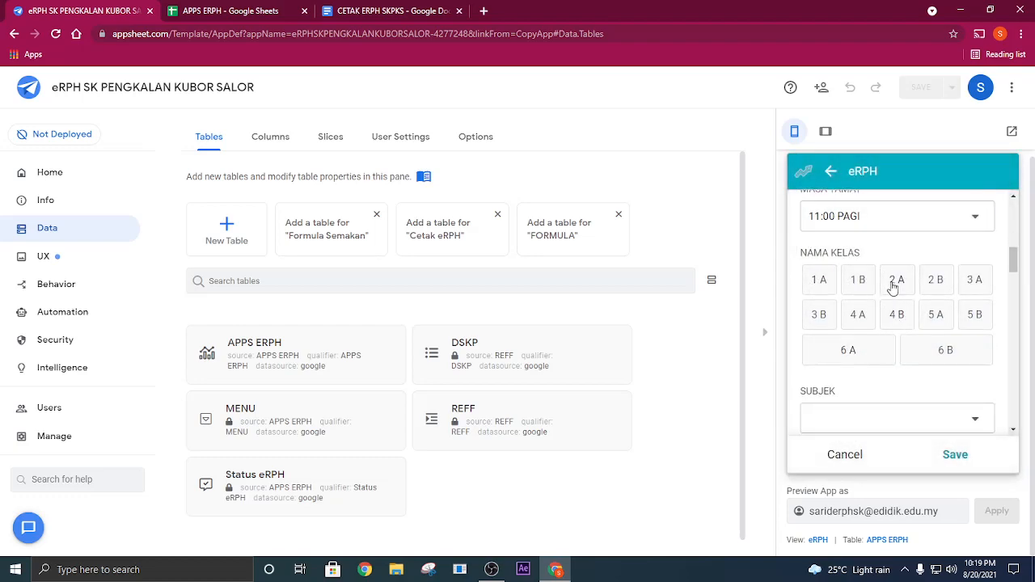
left_click(820, 316)
scroll(848, 344, "down", 3)
left_click(860, 297)
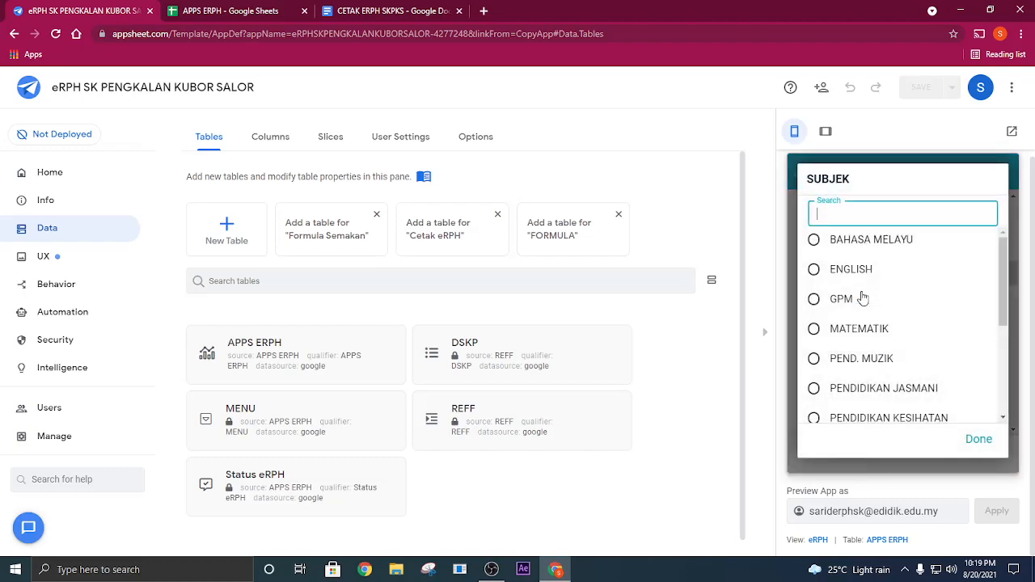
left_click(825, 240)
- Set TAHUN to 3 and TEMA to Tema 6 Kelestarian Alam
scroll(889, 302, "down", 1)
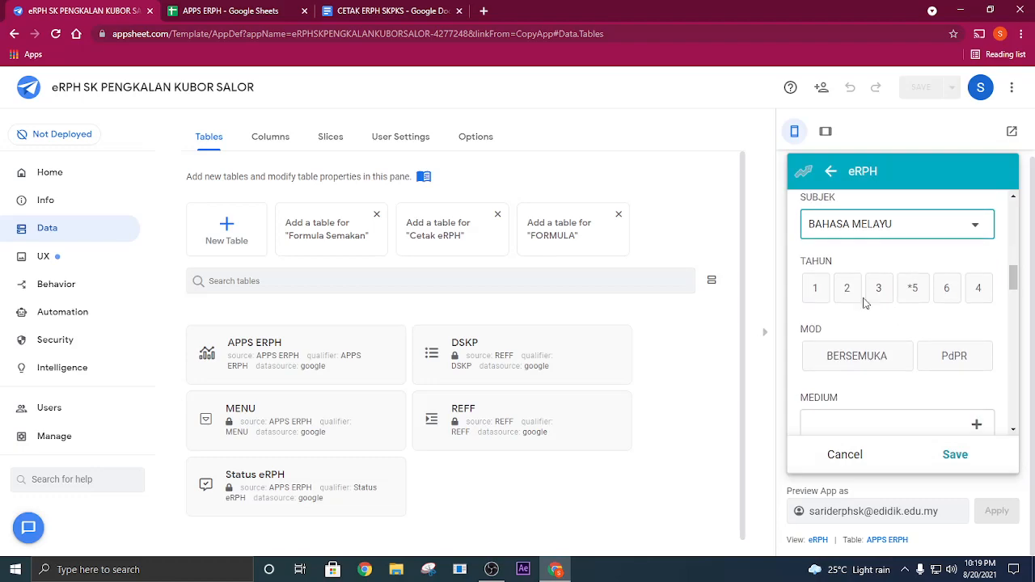
left_click(872, 293)
scroll(874, 299, "down", 2)
left_click(912, 296)
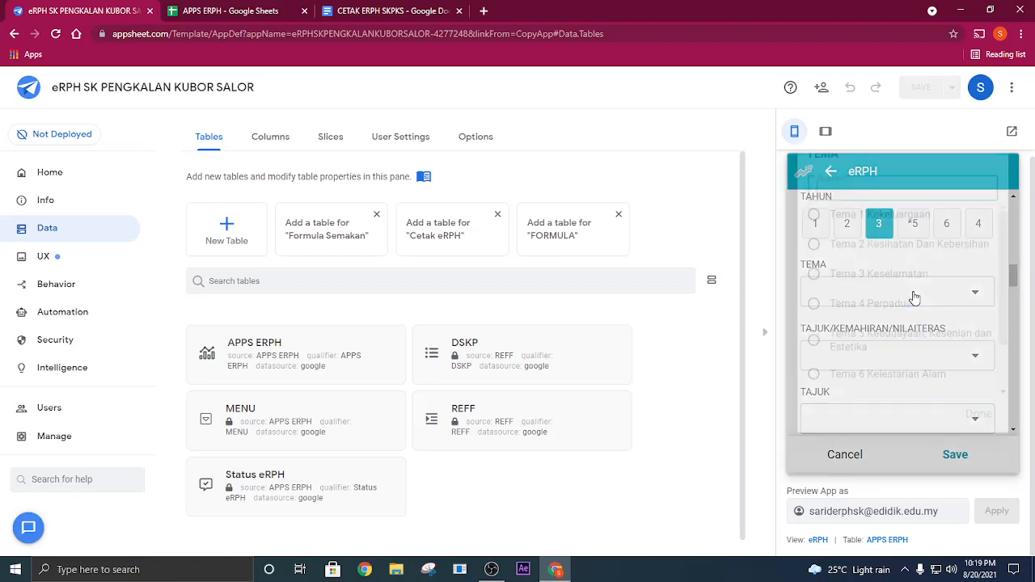
scroll(873, 324, "down", 2)
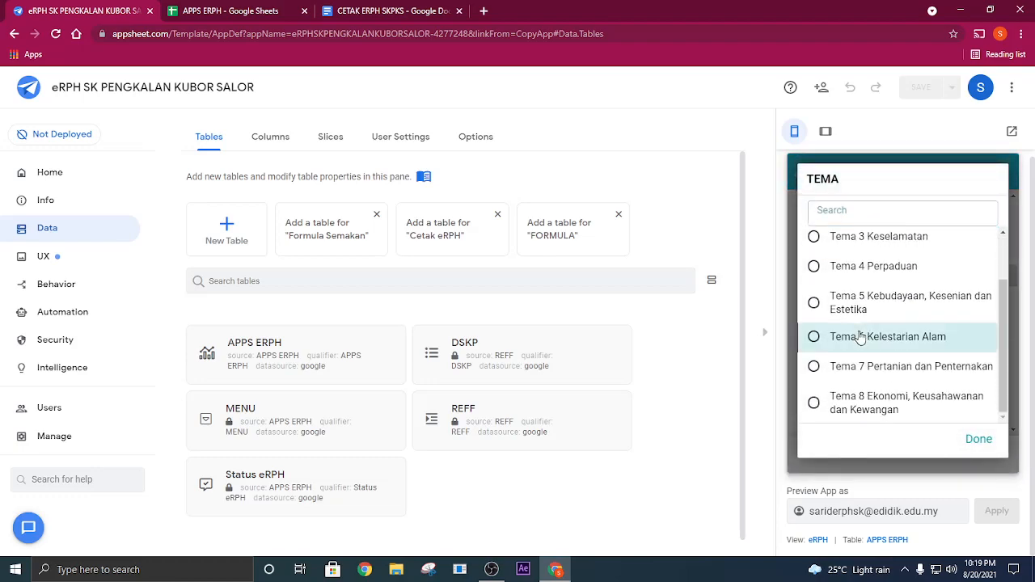
left_click(882, 338)
- Set TAJUK/KEMAHIRAN/NILAITERAS to 4.0 ASPEK SENI BAHASA
left_click(895, 295)
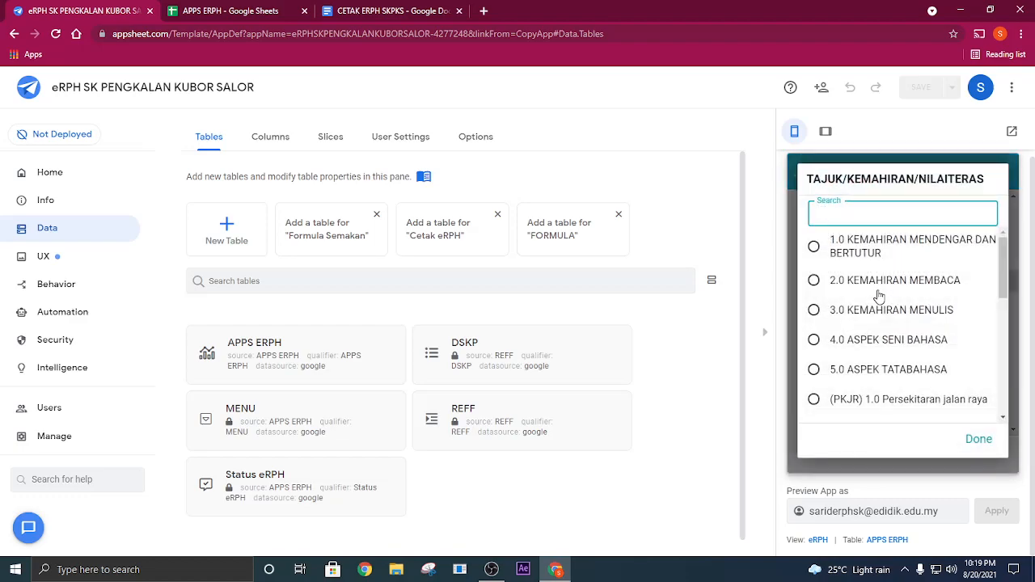
scroll(873, 323, "down", 1)
left_click(871, 279)
- Set the lesson's TAJUK to Unit 7 Keselamatan di Rumah
scroll(825, 340, "down", 1)
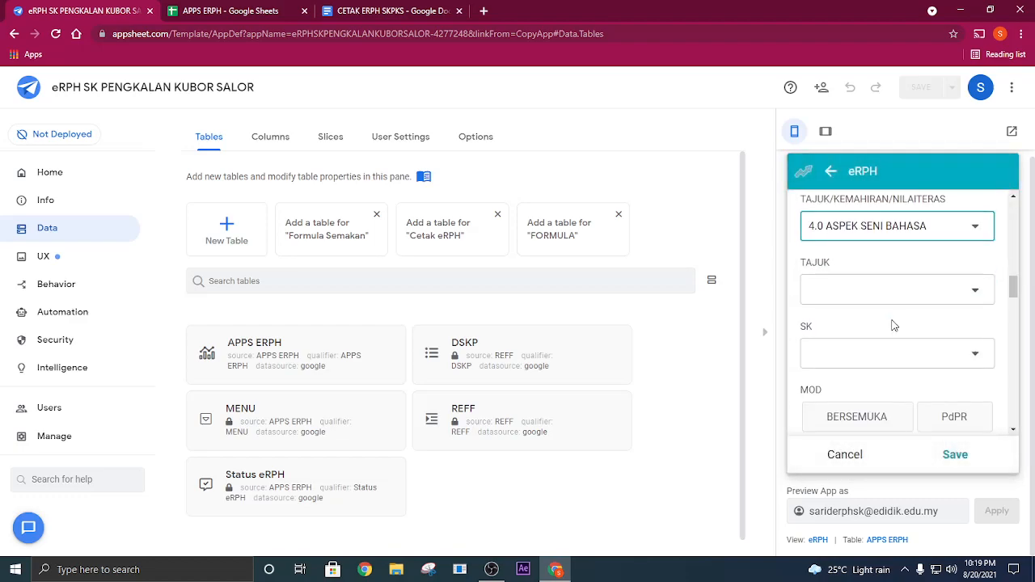
left_click(895, 295)
scroll(906, 300, "down", 1)
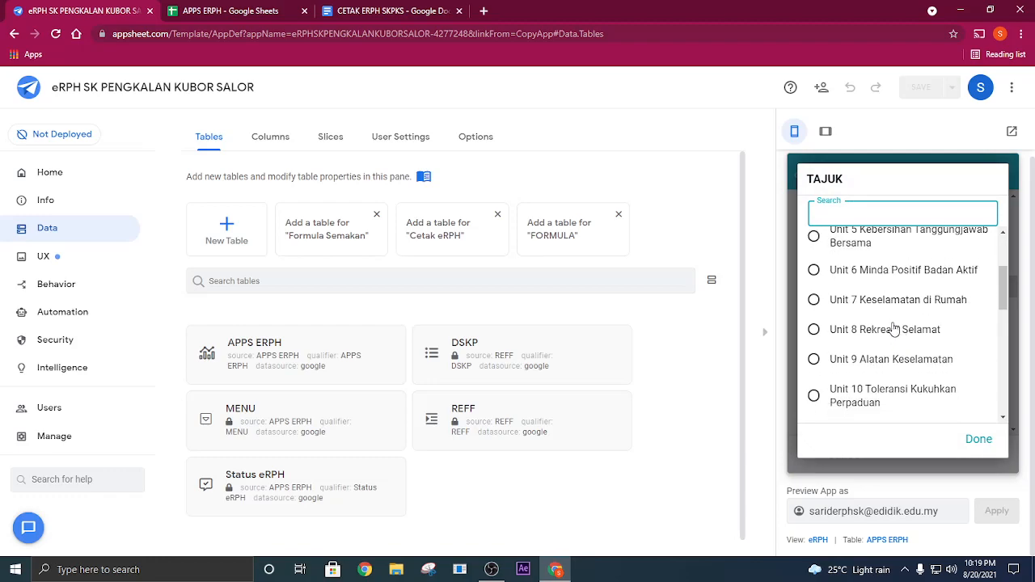
left_click(882, 304)
scroll(890, 316, "down", 1)
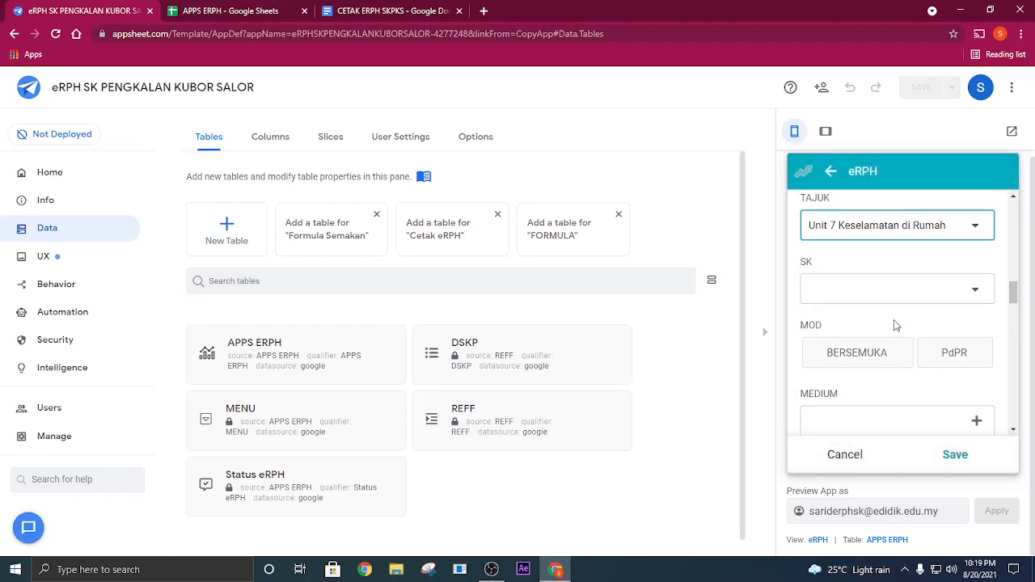
- Set SK to 3.1 Asas menulis and SP to 3.1.1 Menulis secara mekanis menggunakan tulisan berangkai dalam bentuk; (ii) perkataan
left_click(898, 294)
scroll(881, 304, "down", 1)
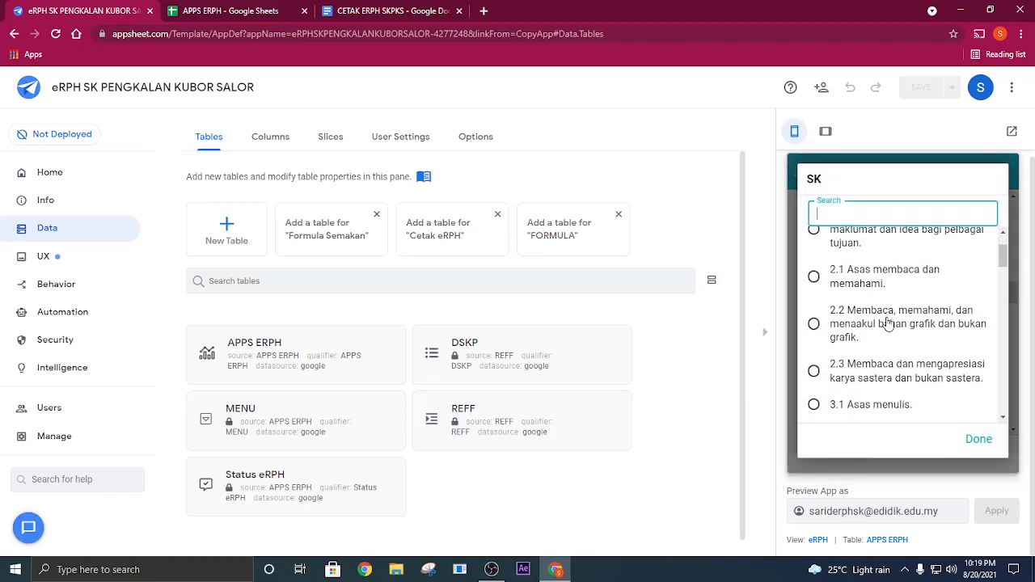
scroll(881, 315, "down", 1)
left_click(872, 278)
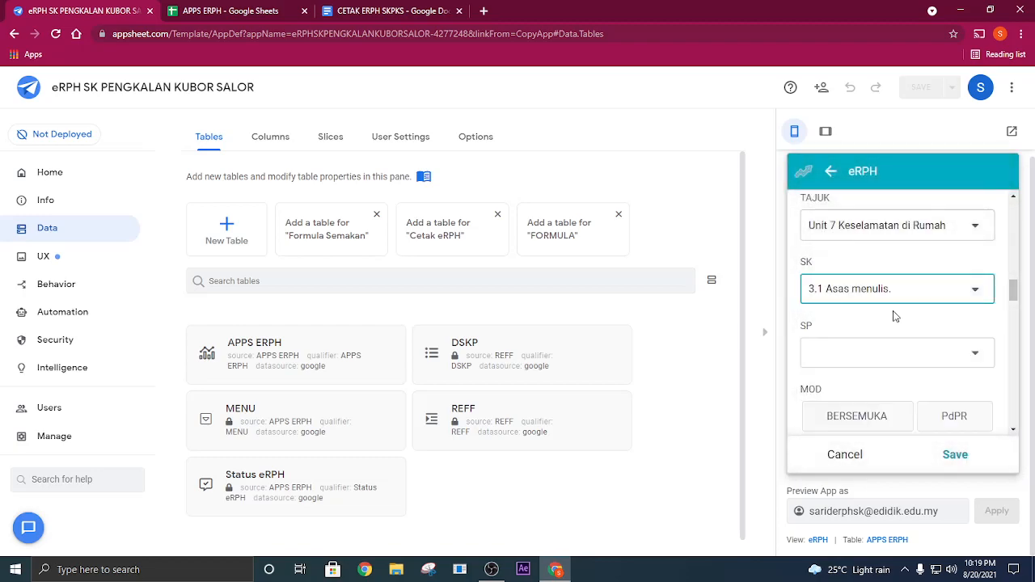
left_click(903, 342)
left_click(878, 289)
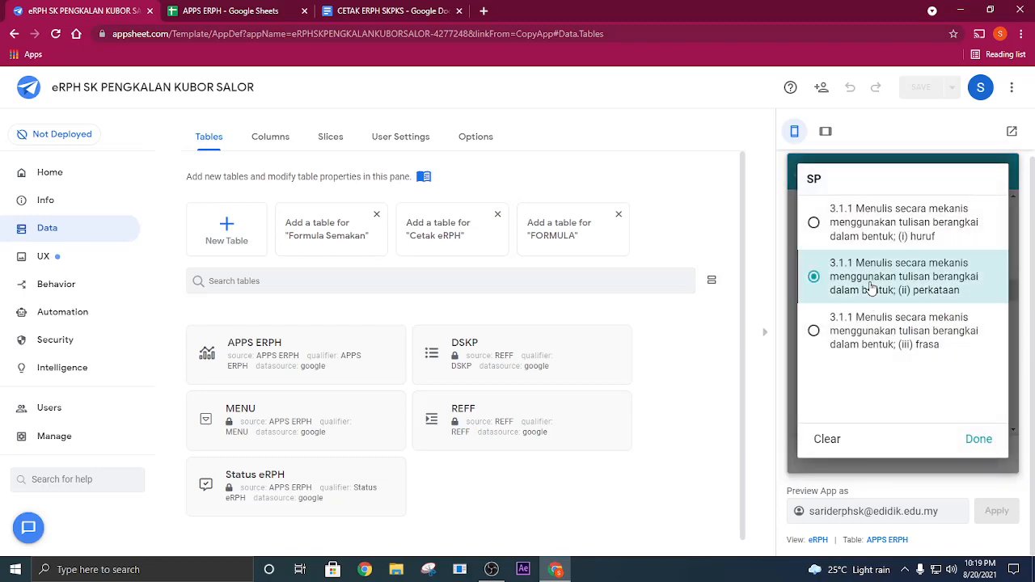
- Set MOD to PdPR and choose GOOGLE MEET, BUKU TEKS/ AKTIVITI and KUIZ ONLINE - QUIZZIZ as MEDIUM
scroll(886, 300, "down", 2)
left_click(944, 314)
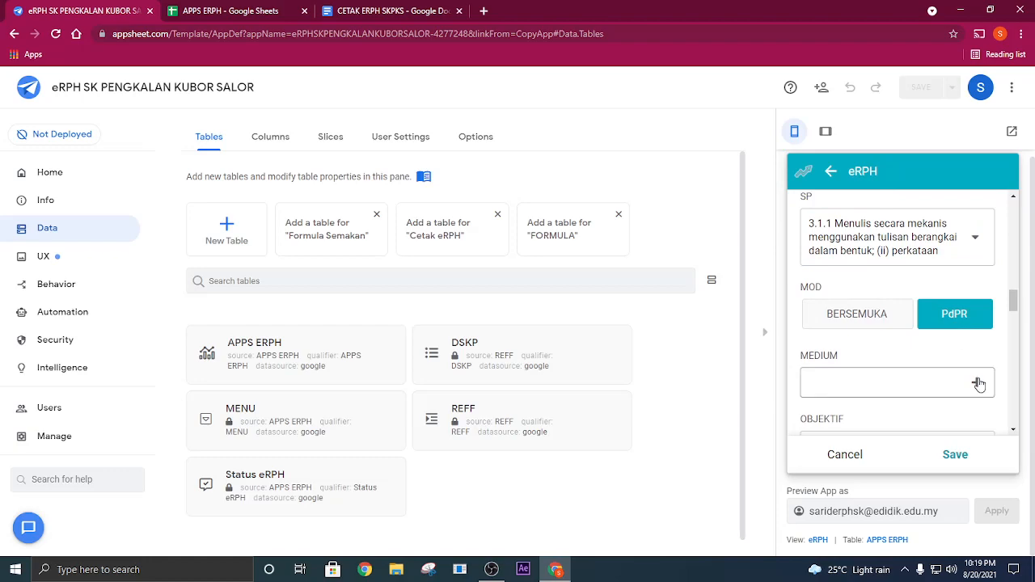
left_click(979, 384)
scroll(859, 265, "down", 1)
scroll(851, 284, "up", 1)
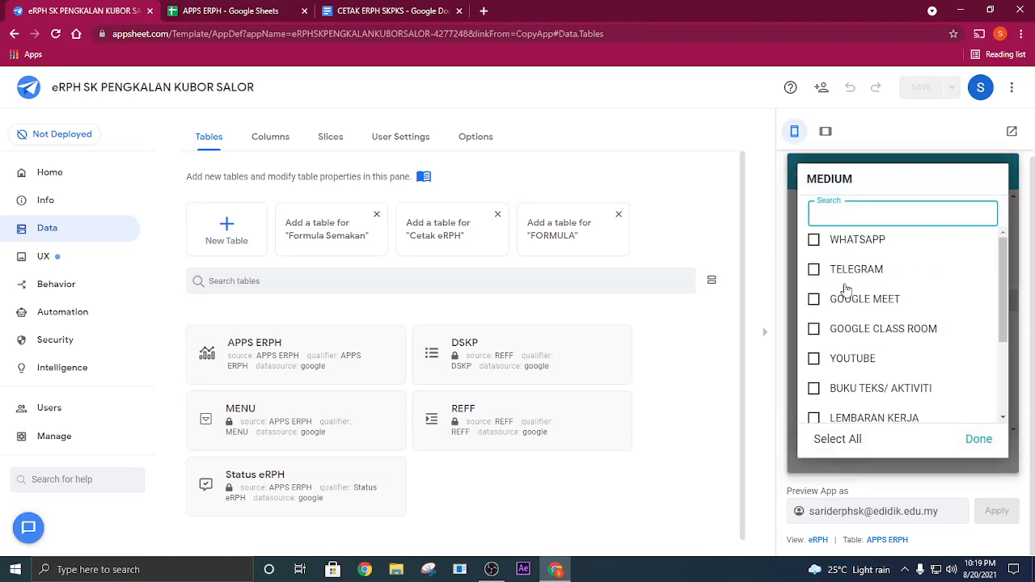
left_click(840, 306)
scroll(873, 321, "down", 3)
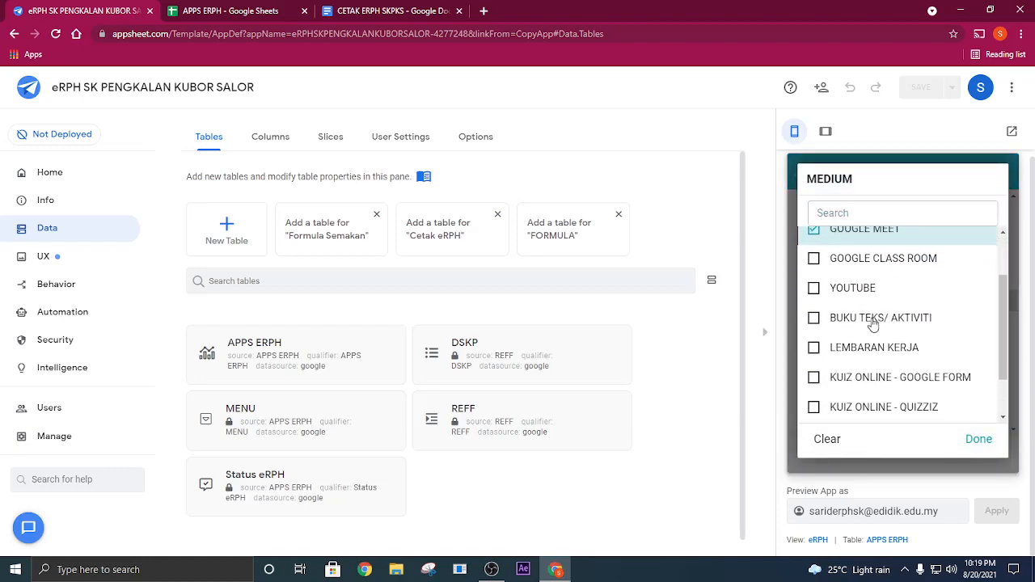
left_click(842, 271)
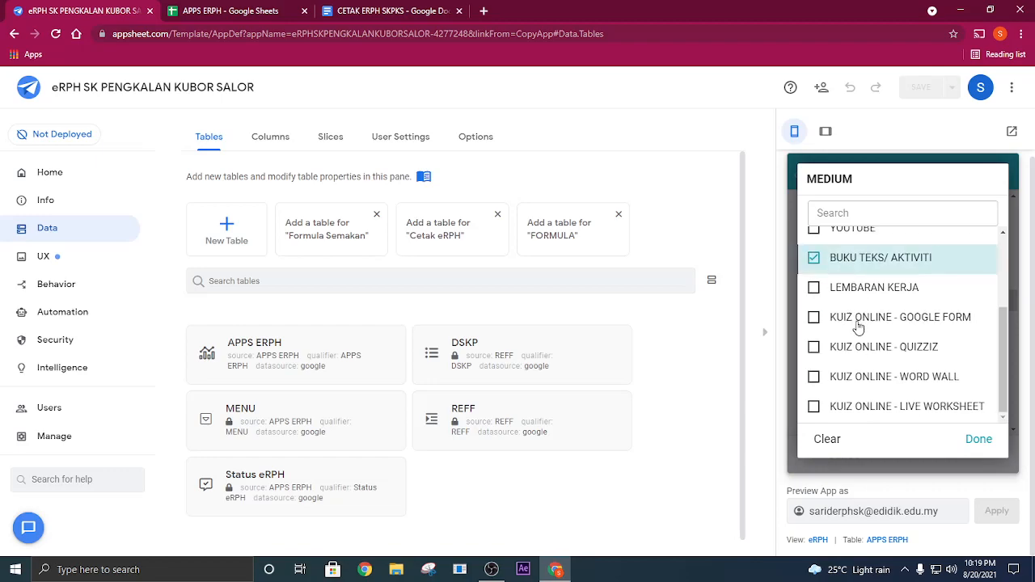
left_click(831, 347)
left_click(979, 439)
- Fill in placeholder text: XXXXXXXXX for OBJEKTIF, XXXXXXXXXXXX for KRITERIA KEJAYAAN and XXXXXXXXXXX for RINGKASAN AKTIVITI
scroll(955, 330, "down", 2)
left_click(908, 267)
type("XXXXXXXXX")
left_click(850, 332)
type("XXXXXXXXXXXX")
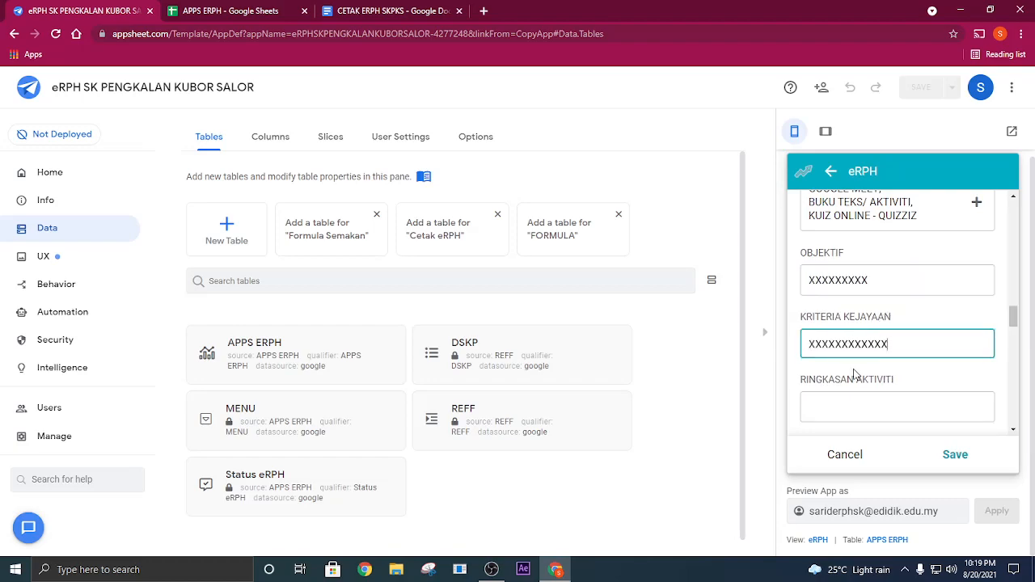
scroll(855, 373, "down", 1)
left_click(841, 337)
type("XXXXXXXXXXX")
- Set BBM to Komputer,LCD,DVD,buku teks,buku latihan,alat tulis and EMK to Kreativiti dan Inovasi, Keusahawanan dan TMK
scroll(848, 373, "down", 1)
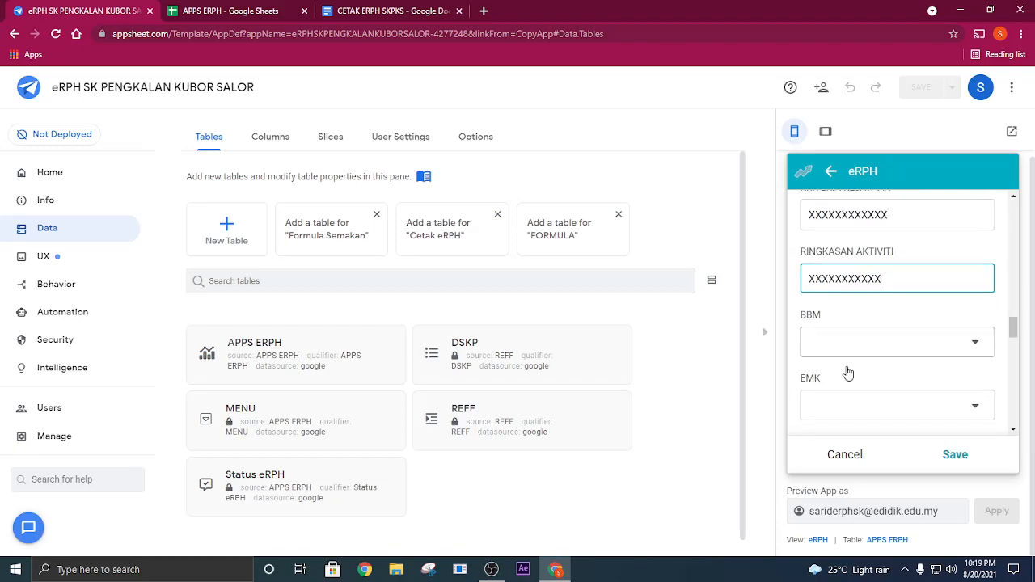
left_click(841, 348)
left_click(872, 296)
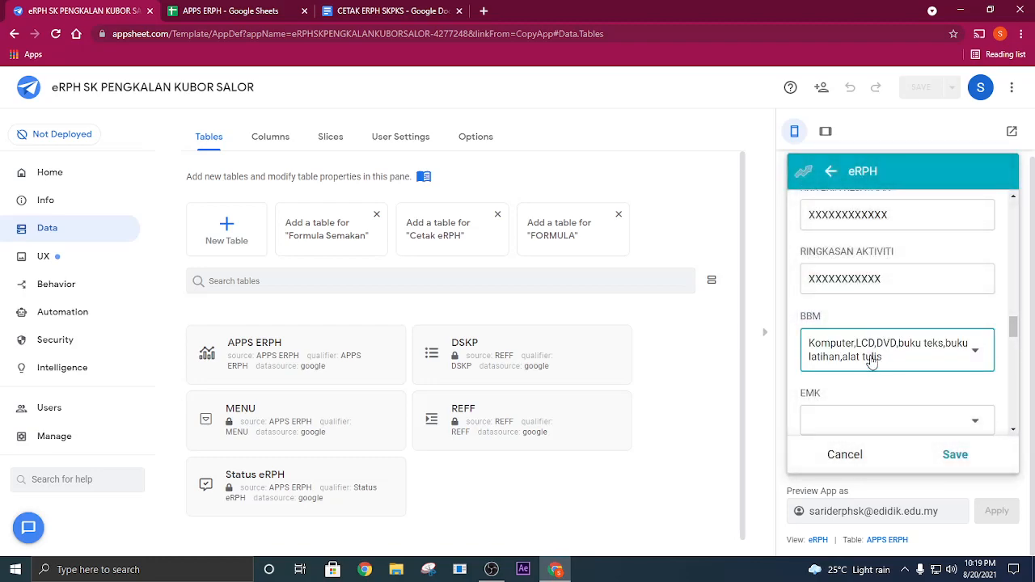
left_click(878, 413)
left_click(860, 331)
- Set NILAI-NILAI MURNI to Menghargai Masa and i-THINK to Peta Buih
scroll(897, 348, "down", 3)
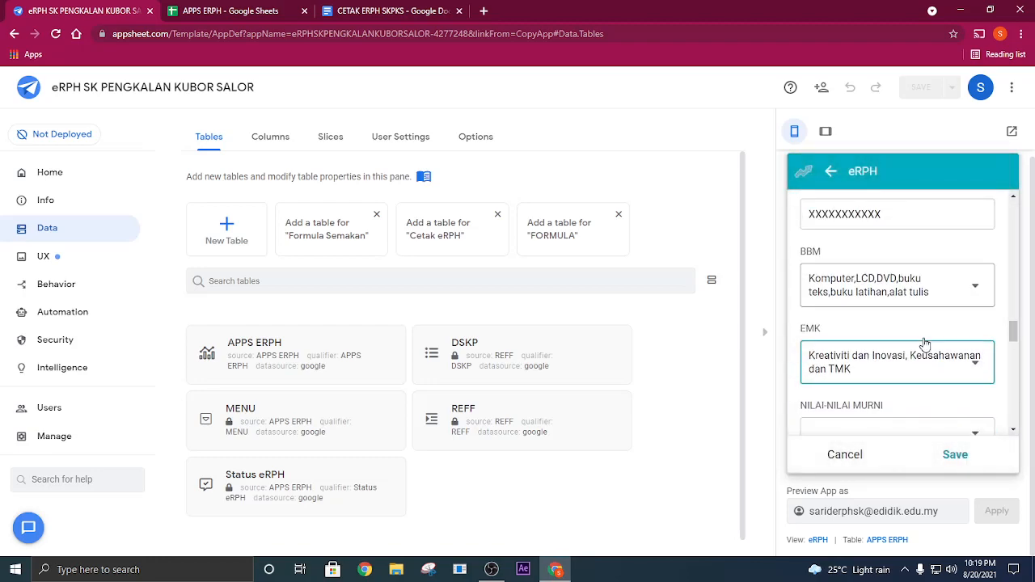
left_click(904, 312)
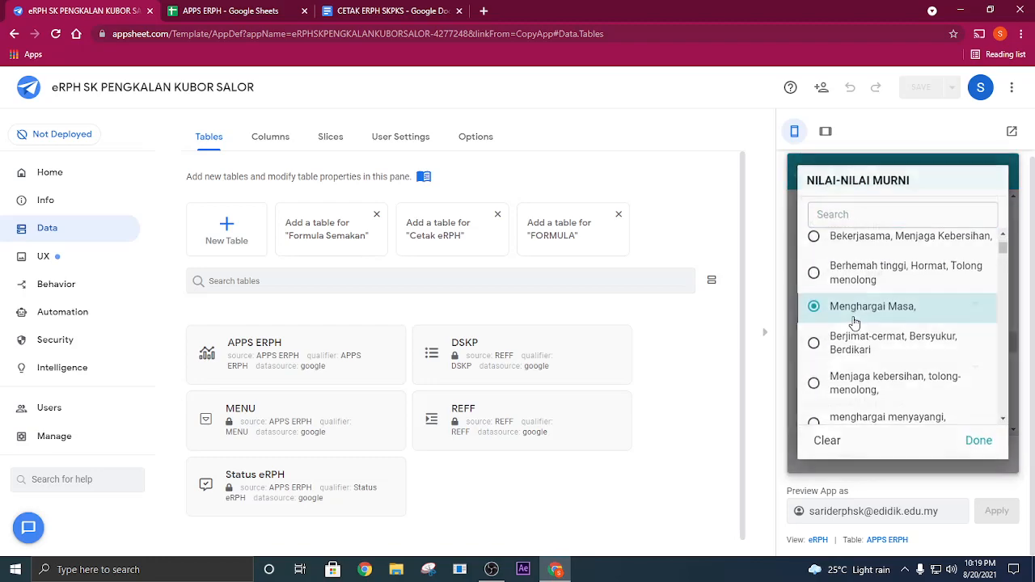
left_click(906, 370)
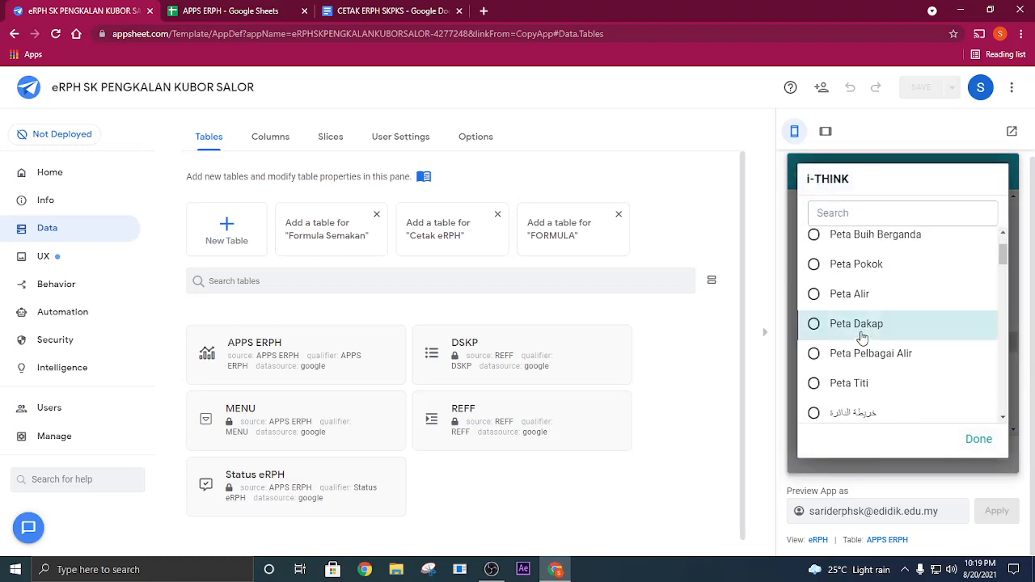
left_click(977, 439)
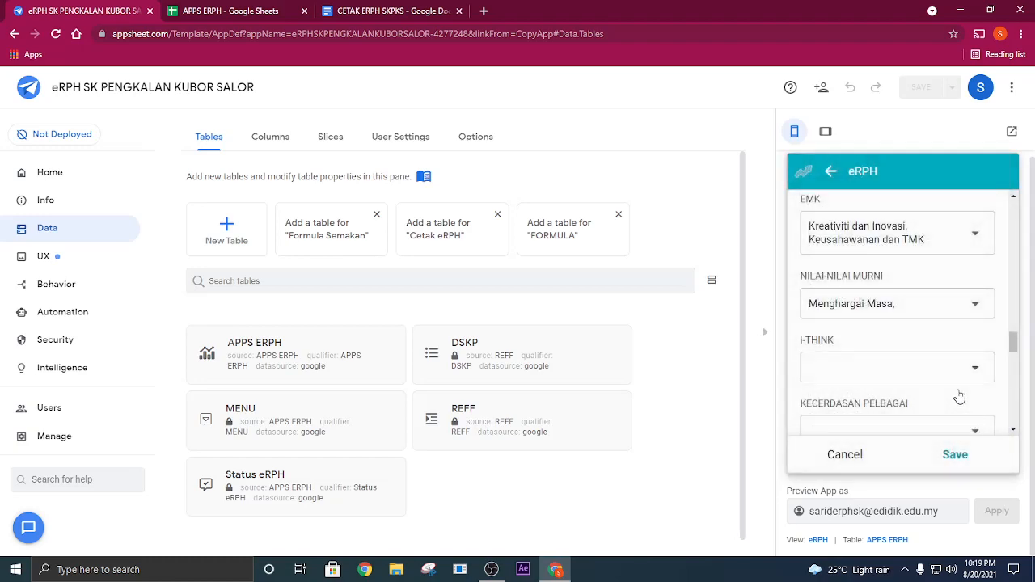
left_click(943, 312)
left_click(866, 270)
- Set KECERDASAN PELBAGAI to Muzik and KAEDAH to Arca Timbul
left_click(895, 370)
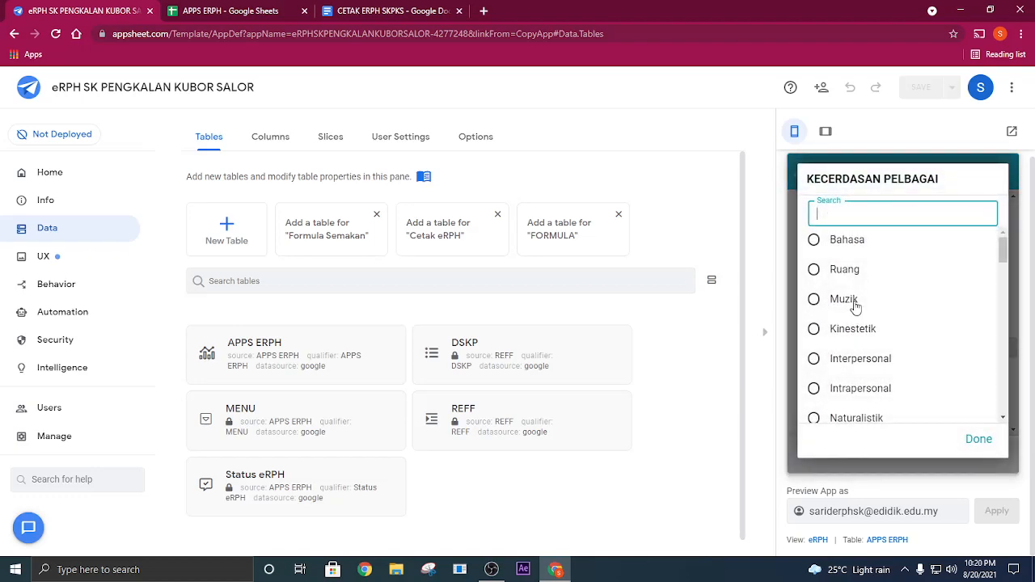
left_click(843, 304)
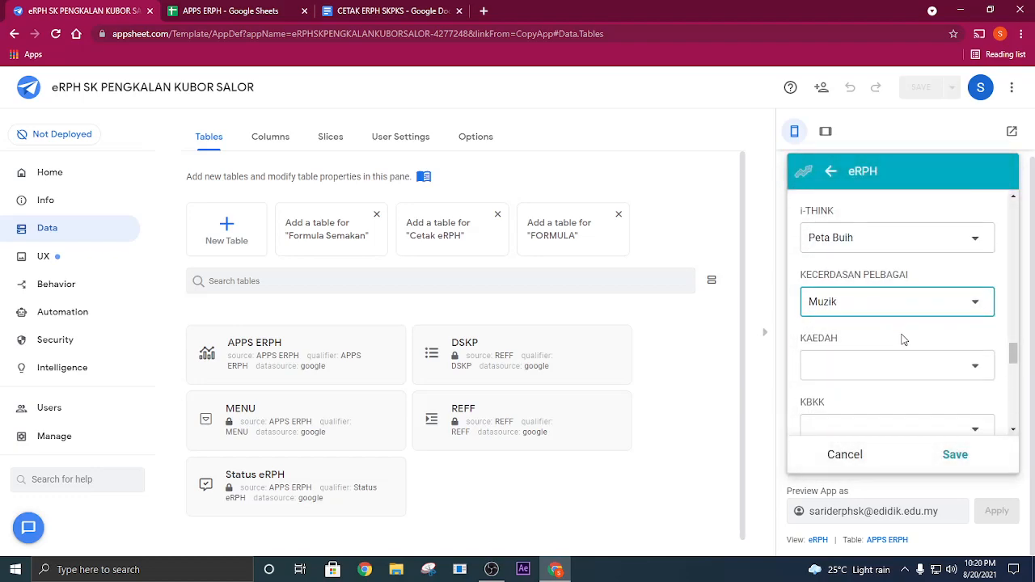
left_click(907, 314)
left_click(878, 310)
- Choose a KBKK option and set AKTIVITI to Latihan pengukuhan dan pengkayaan mengikut aras
left_click(890, 356)
left_click(858, 299)
left_click(914, 369)
left_click(874, 291)
- Set STRATEGI to Pendekatan Berpusatkan Murid and ALAT PEMIKIRAN to PAK21-Team Stand-N-Share
left_click(906, 314)
left_click(894, 325)
left_click(904, 370)
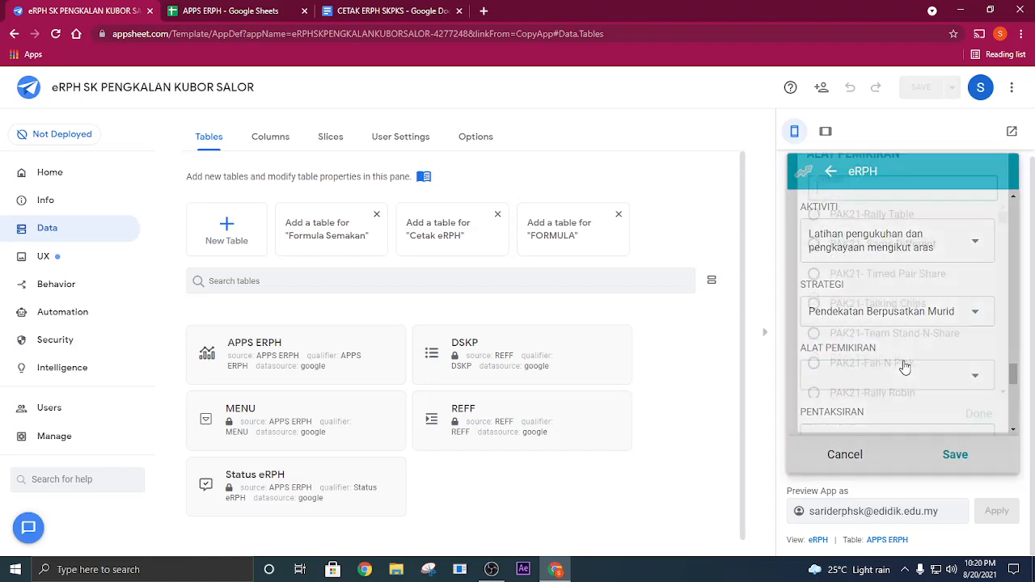
scroll(898, 339, "down", 3)
- Set PENTAKSIRAN to Pemerhatian and enter XXXX as the REFLEKSI
left_click(890, 320)
left_click(887, 311)
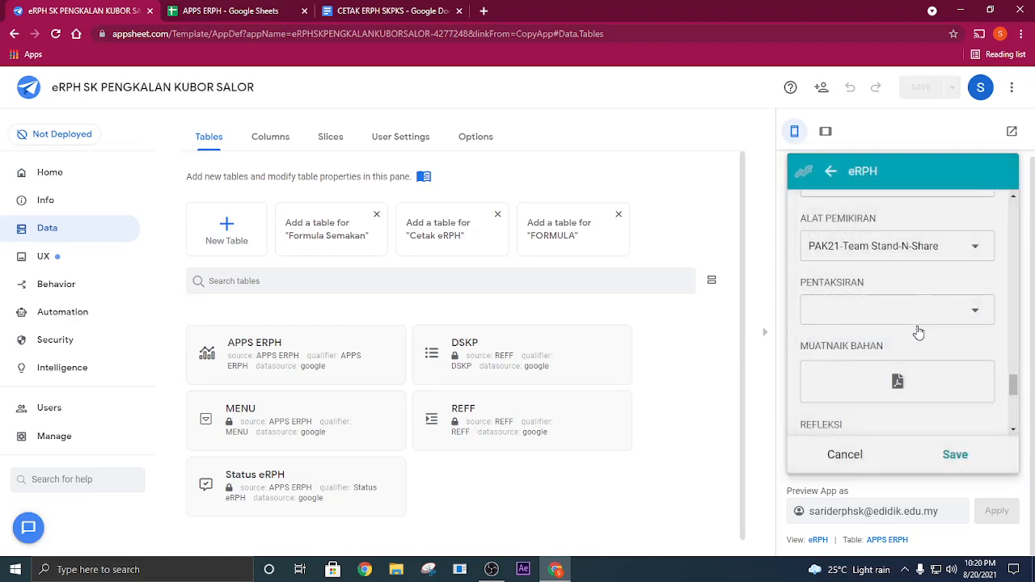
scroll(917, 348, "down", 3)
left_click(857, 266)
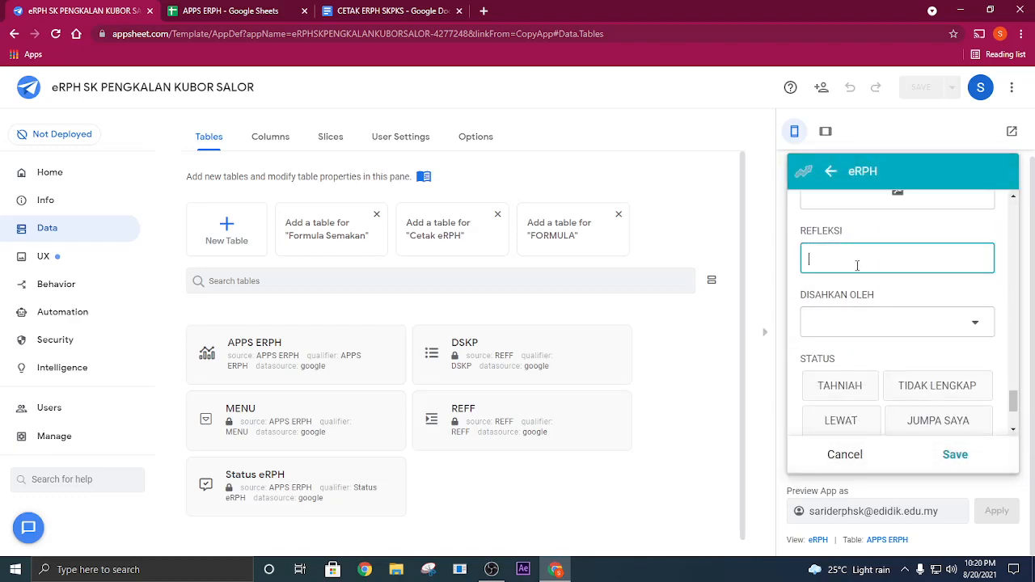
type("XXXX")
- Set DISAHKAN OLEH to PKP and STATUS to TAHNIAH, and save the lesson plan entry
left_click(899, 321)
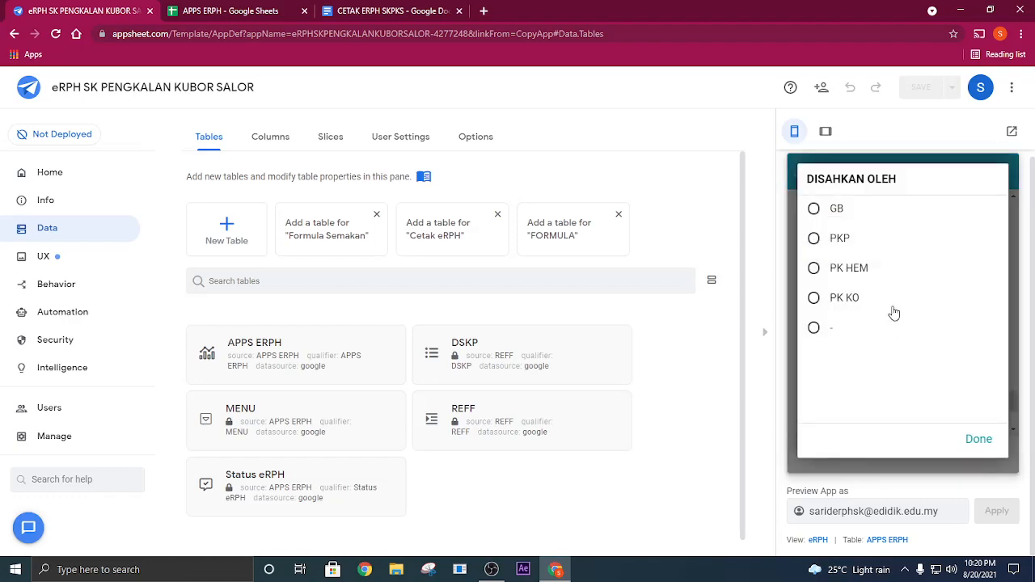
left_click(864, 248)
scroll(883, 280, "down", 4)
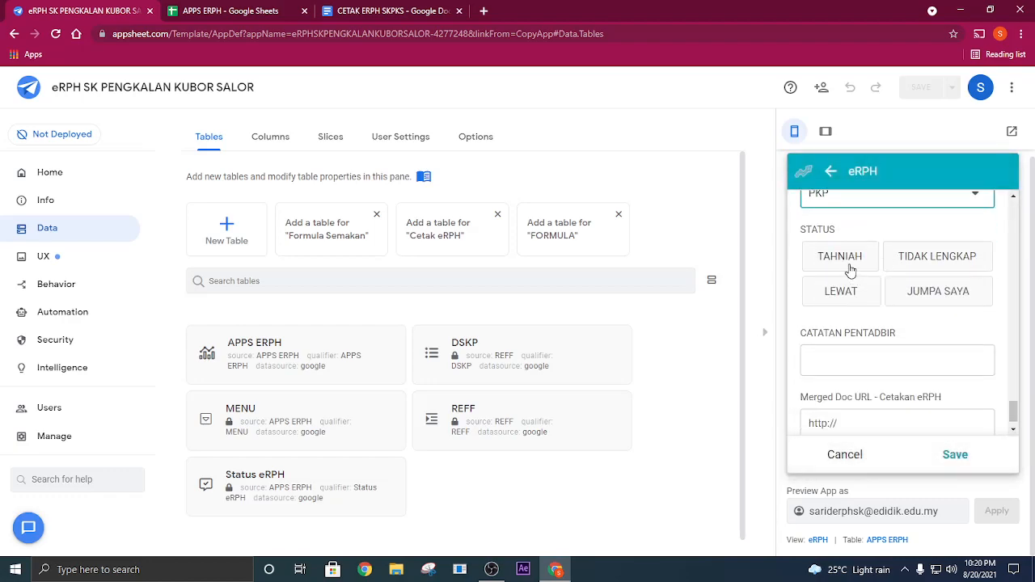
left_click(841, 263)
scroll(951, 406, "down", 1)
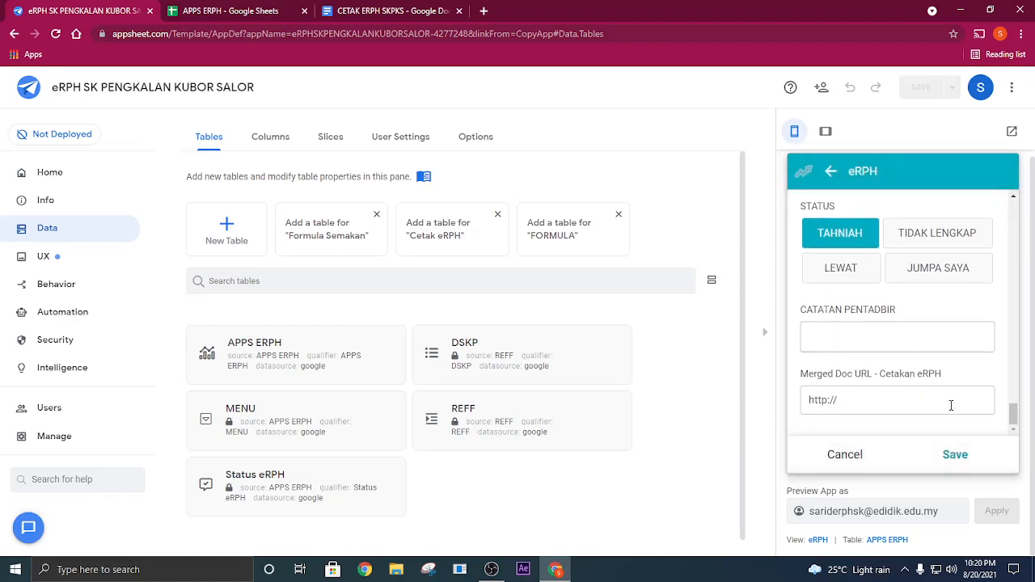
left_click(955, 454)
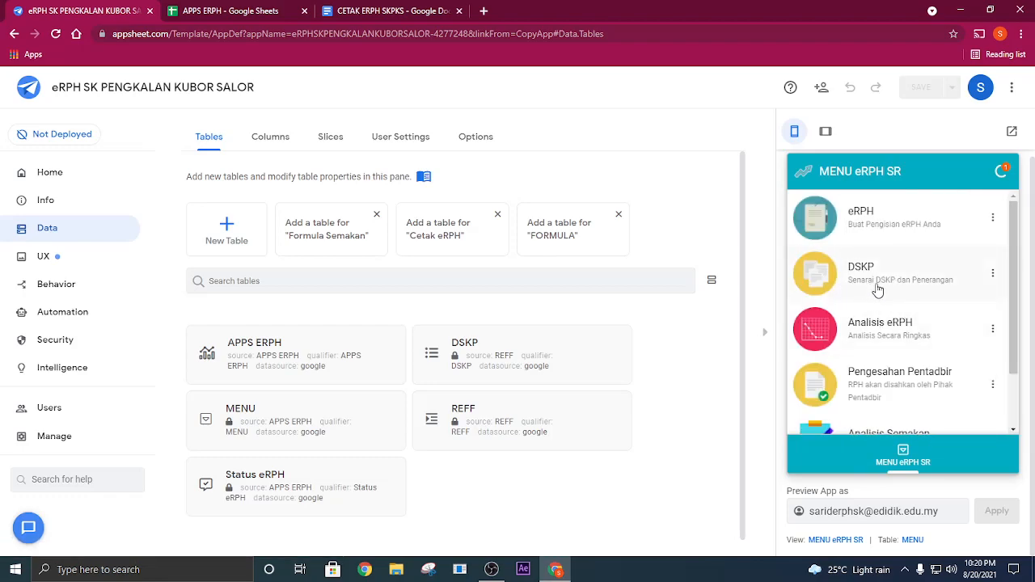
- Switch to the APPS ERPH spreadsheet in Google Sheets and check row 3 for the new entry from its first columns
left_click(276, 22)
left_click(670, 242)
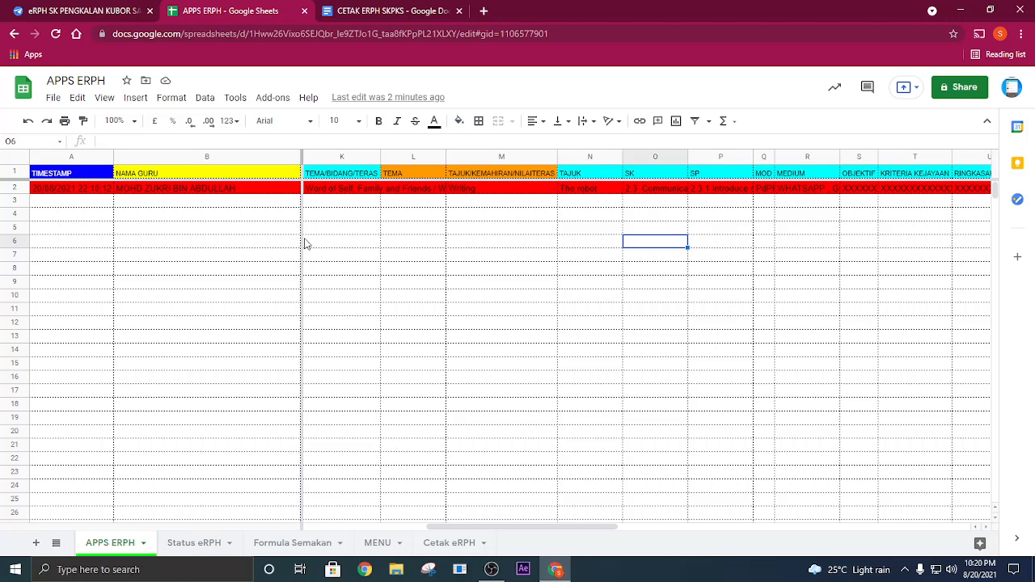
left_click_drag(506, 523, 183, 266)
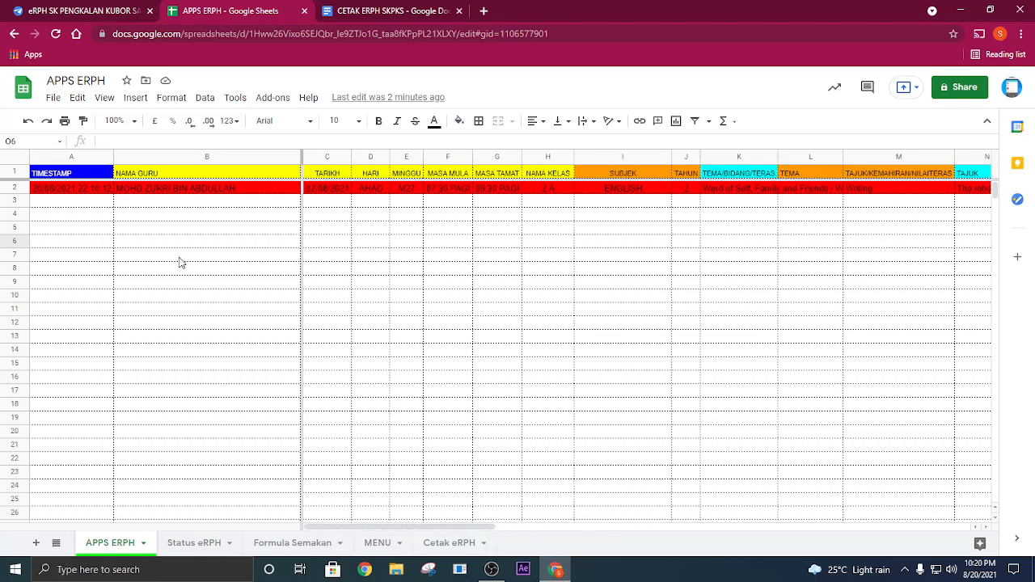
left_click(81, 206)
left_click(154, 202)
left_click(321, 200)
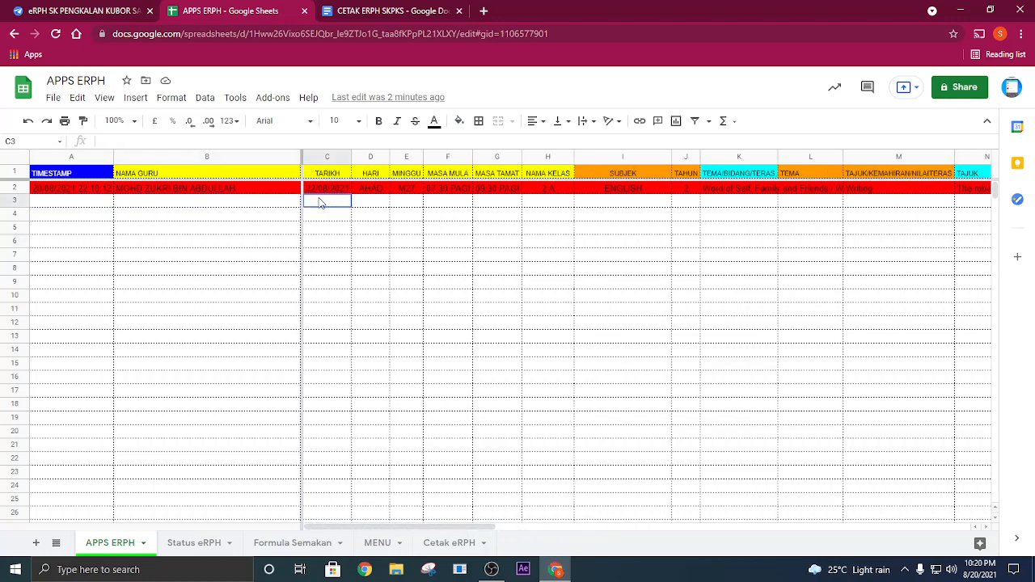
- Review the new lesson plan record in row 3 across its columns, from MINGGU through STATUS to the Merged Doc URL
left_click(401, 198)
key("Right")
key("Right")
key("Right")
key("Right")
key("Right")
key("Right")
key("Right")
key("Right")
key("Right")
key("Right")
key("Right")
key("Right")
key("Right")
key("Right")
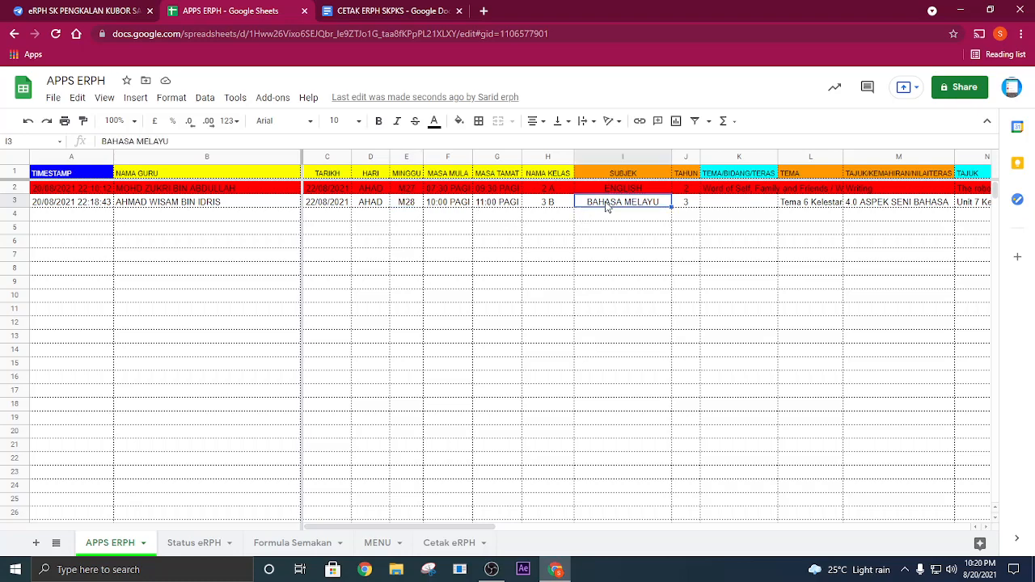
key("Right")
key("Right")
key("Right")
key("Right")
key("Right")
key("Right")
key("Right")
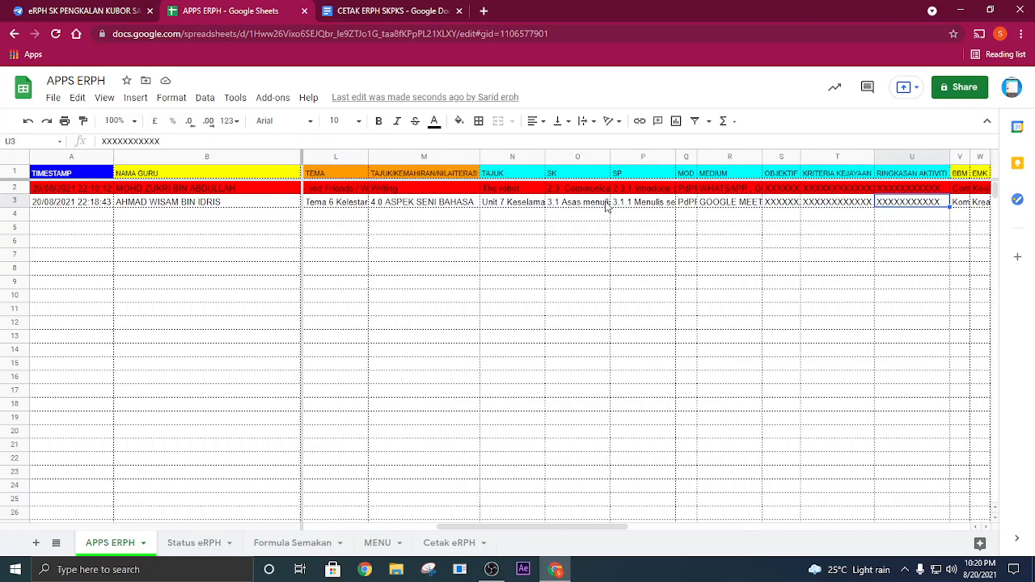
key("Right")
key("Right")
key("Right")
key("Right")
key("Right")
key("Right")
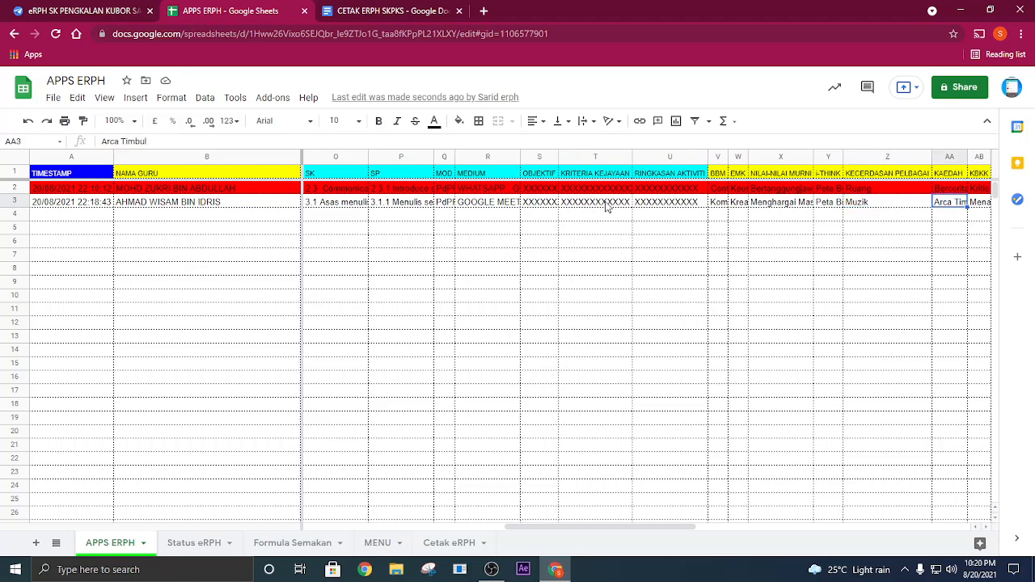
key("Right")
key("Right")
key("Right")
key("Right")
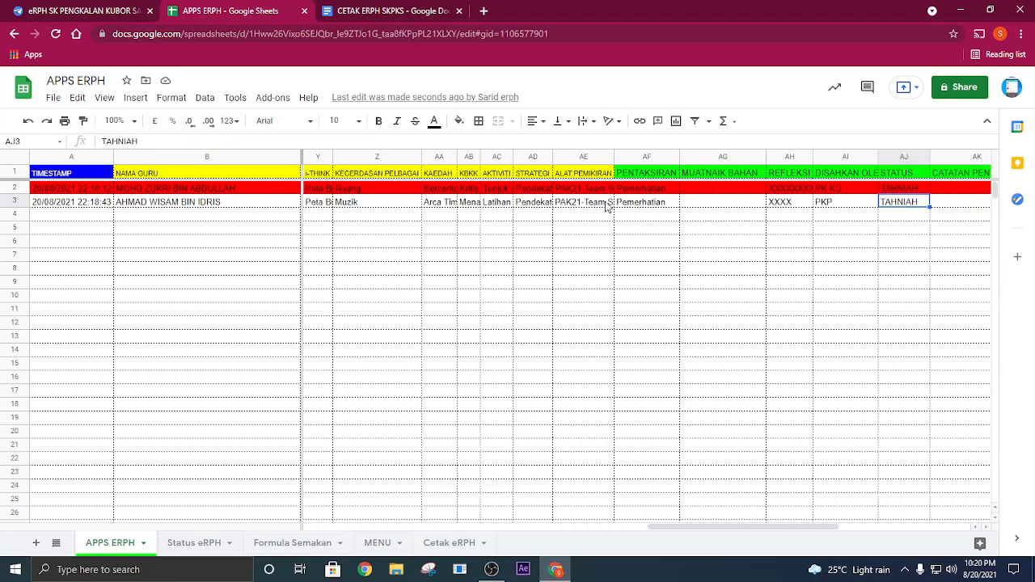
key("Right")
key("Right")
key("Right")
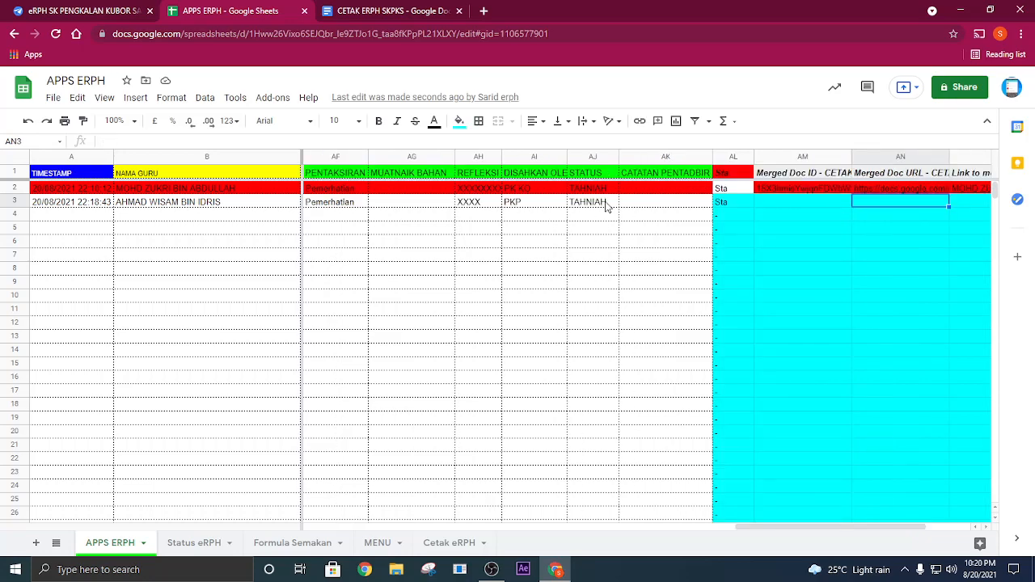
key("Left")
key("Left")
key("Left")
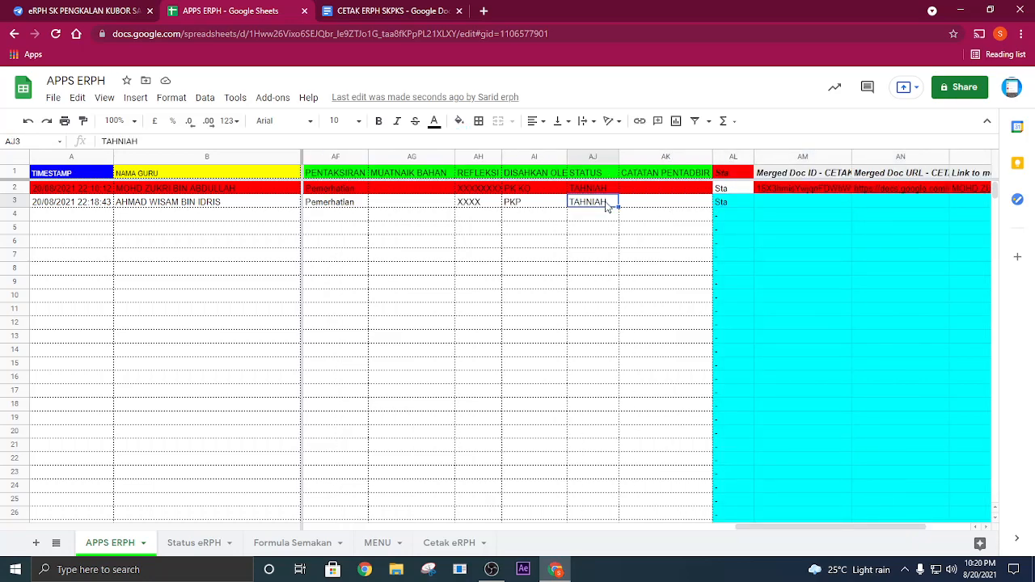
- Check the remaining cells of row 3, from CATATAN PENTADBIR through the merged document columns to Document Merge Status
key("Right")
key("Right")
key("Left")
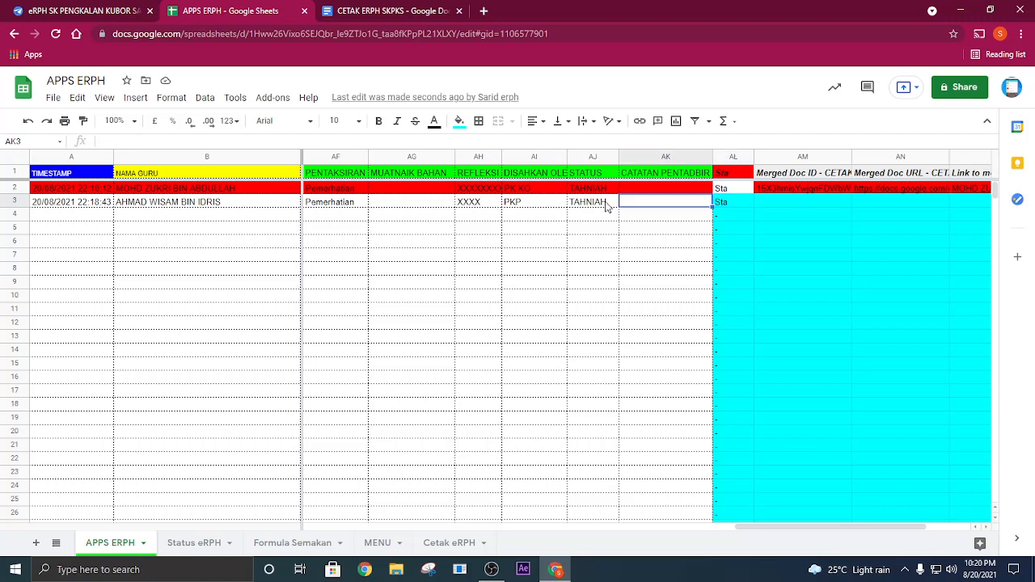
key("Right")
key("Right")
key("Right")
key("Right")
key("Right")
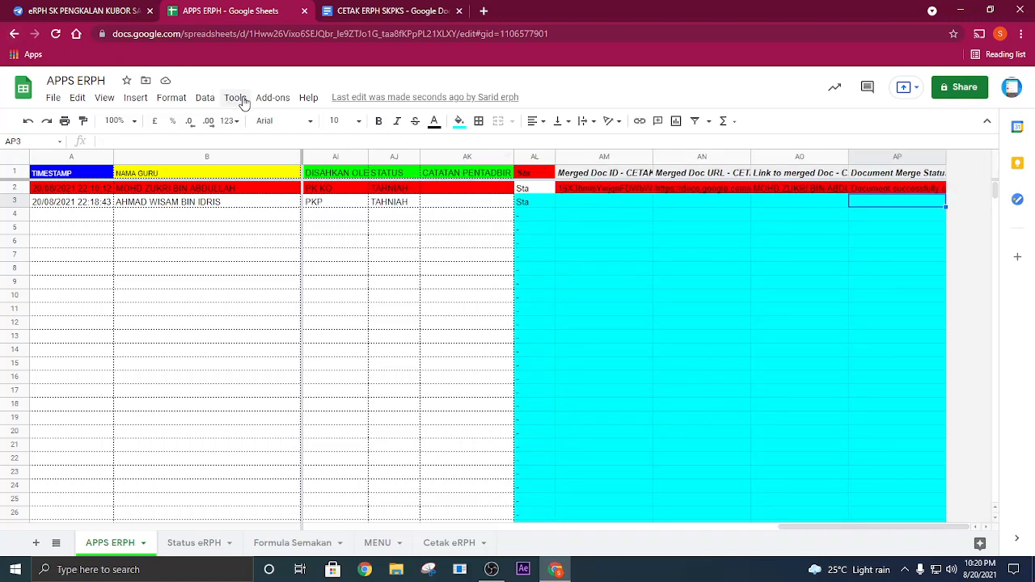
- Launch the Autocrat add-on, run the CETAK ERPH SKPKS job, and close the AutoCrat dialog
left_click(273, 98)
mouse_move(343, 155)
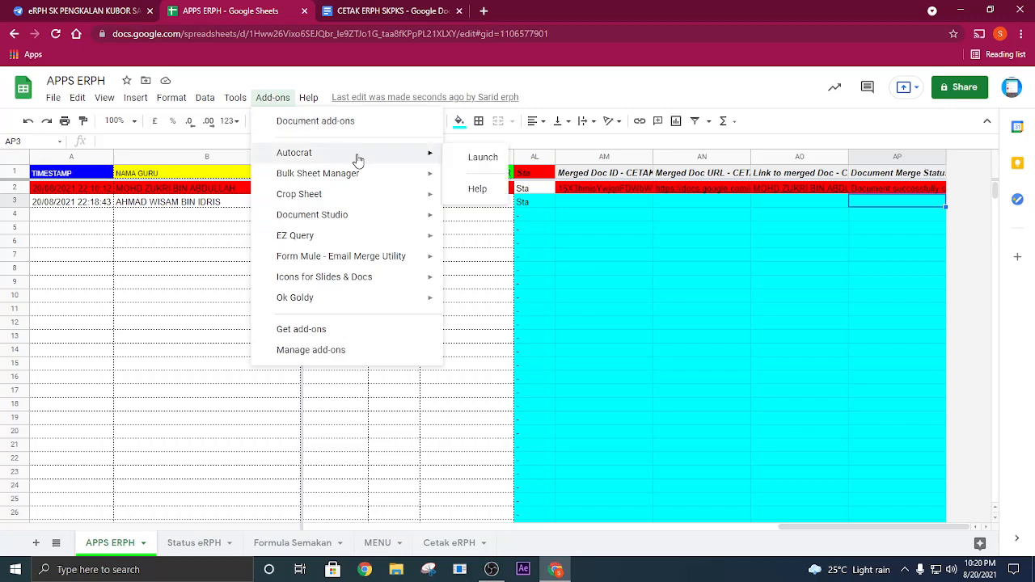
left_click(483, 159)
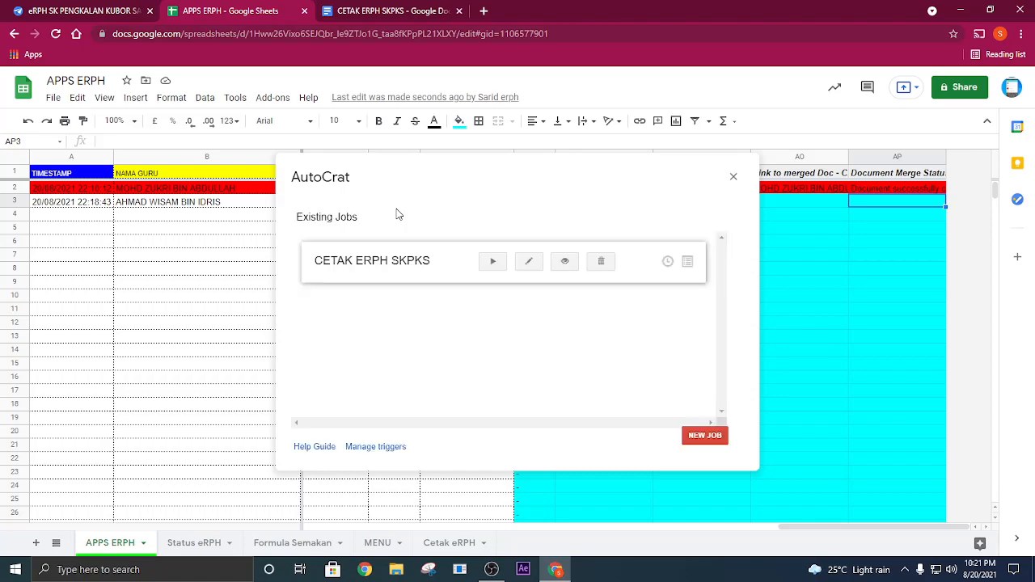
left_click(492, 262)
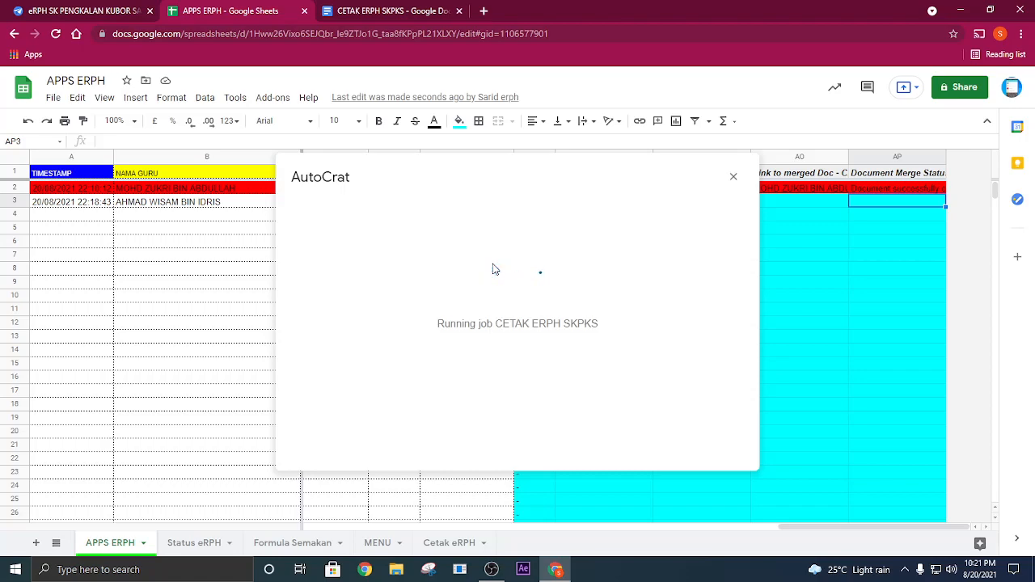
left_click(732, 177)
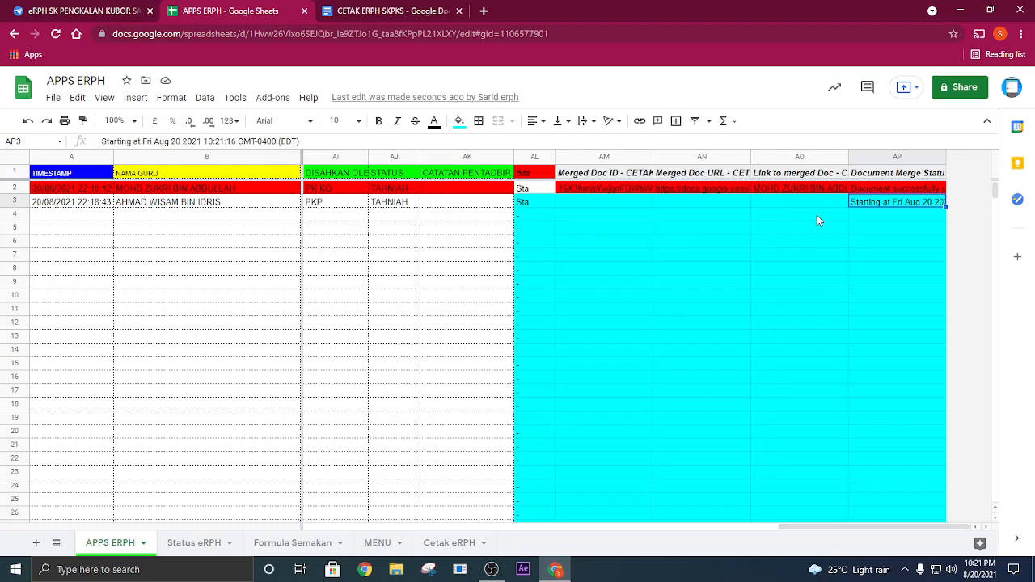
- Open row 3's merged lesson plan from its Merged Doc URL, review it fully, and close it and the CETAK ERPH SKPKS template
left_click(731, 207)
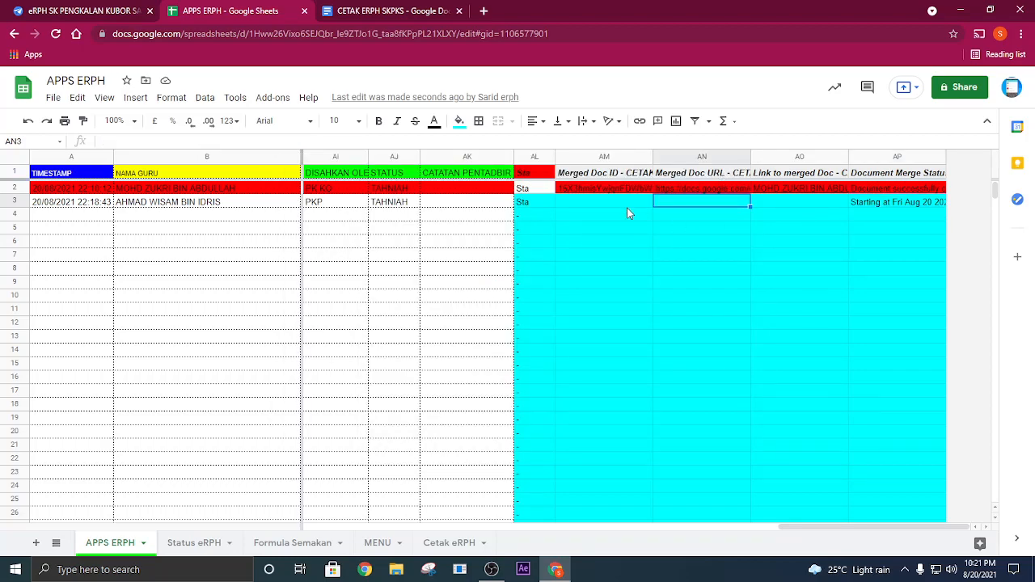
left_click(558, 208)
left_click(666, 206)
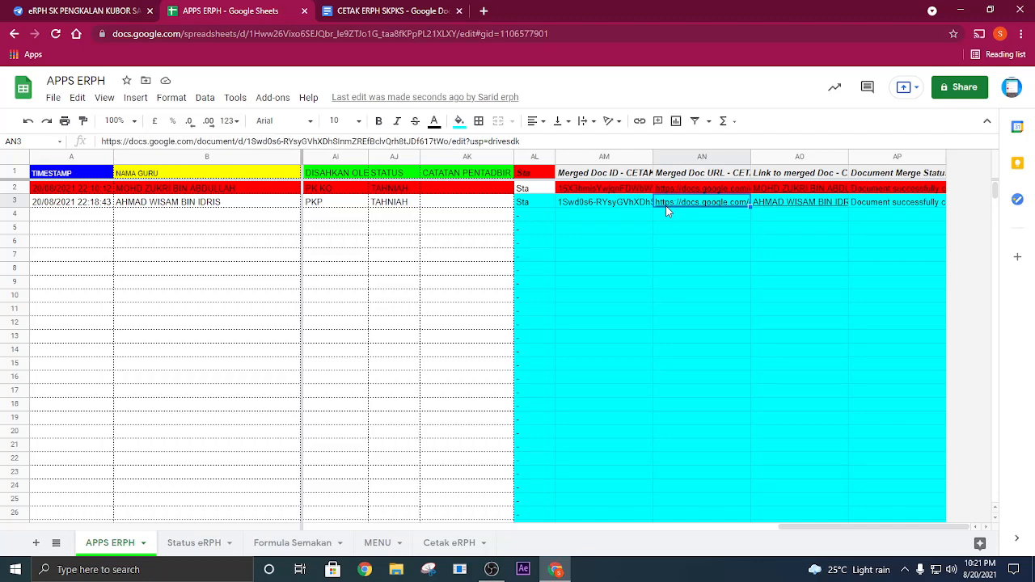
left_click(715, 226)
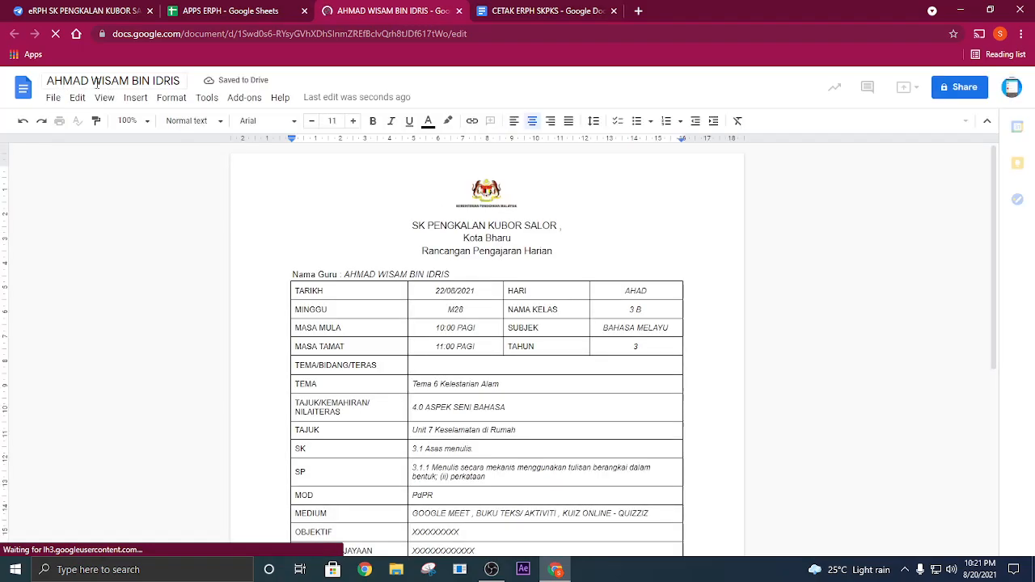
scroll(538, 254, "down", 4)
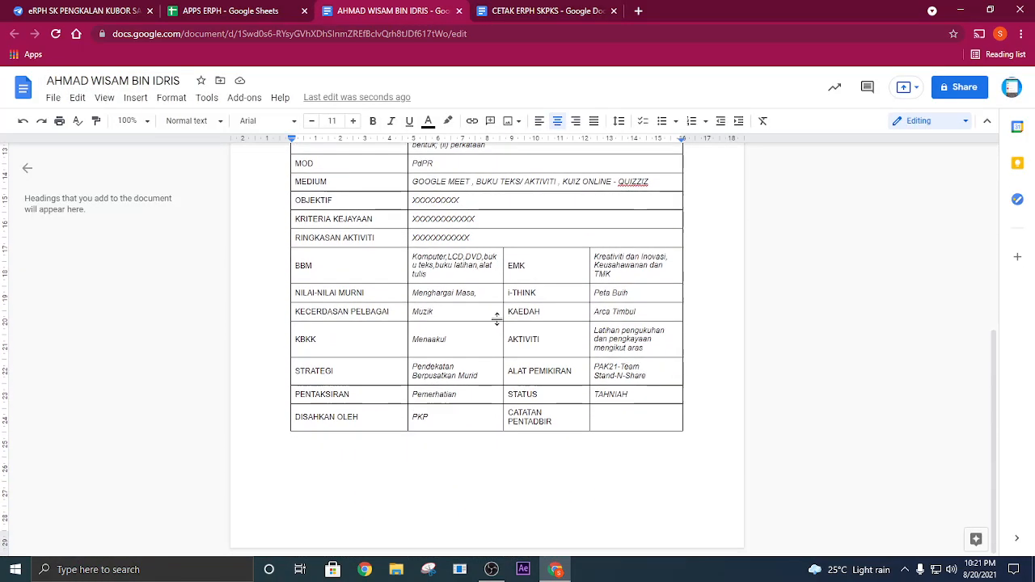
scroll(497, 317, "up", 5)
scroll(392, 314, "down", 5)
scroll(391, 315, "up", 5)
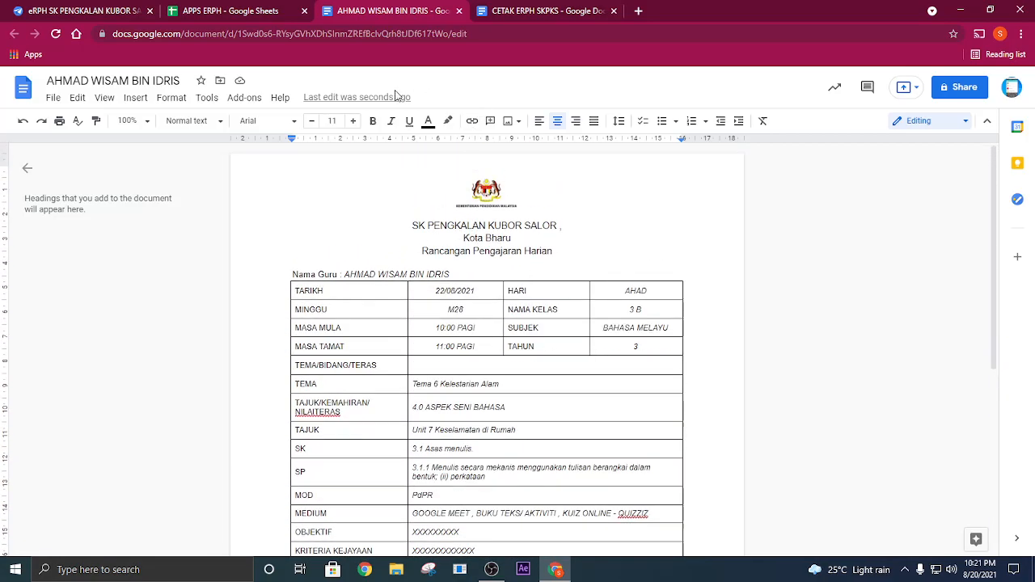
left_click(459, 12)
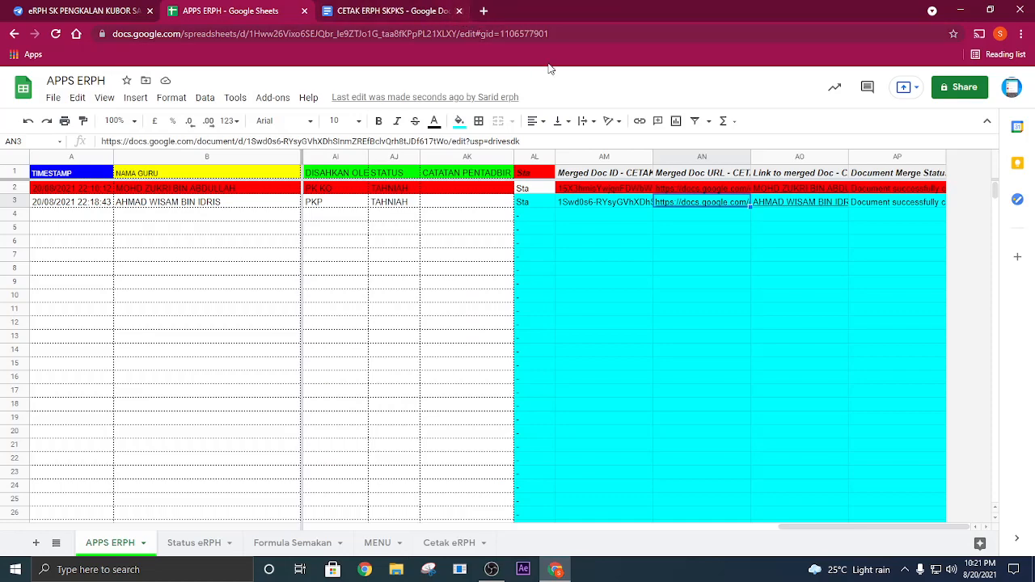
left_click(460, 11)
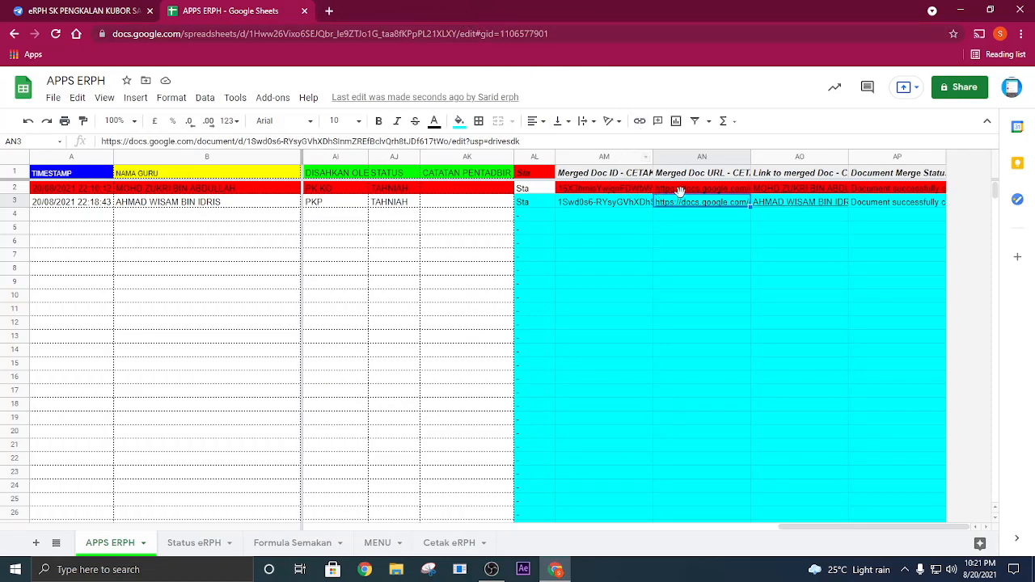
- Open and review row 2's merged lesson plan document, then close it and the spreadsheet to return to the AppSheet editor
left_click(242, 201)
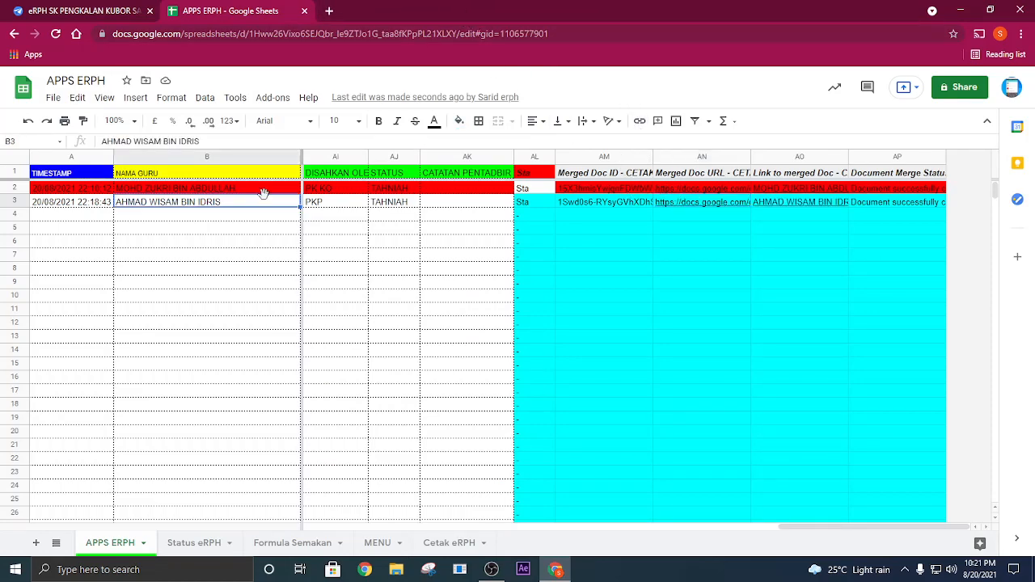
left_click(701, 193)
left_click(722, 214)
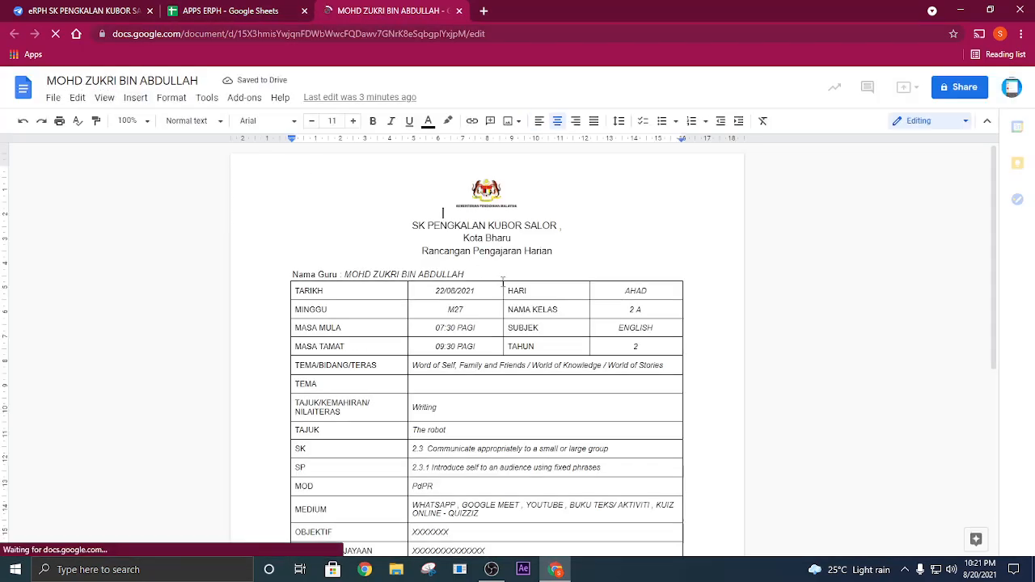
scroll(477, 275, "down", 4)
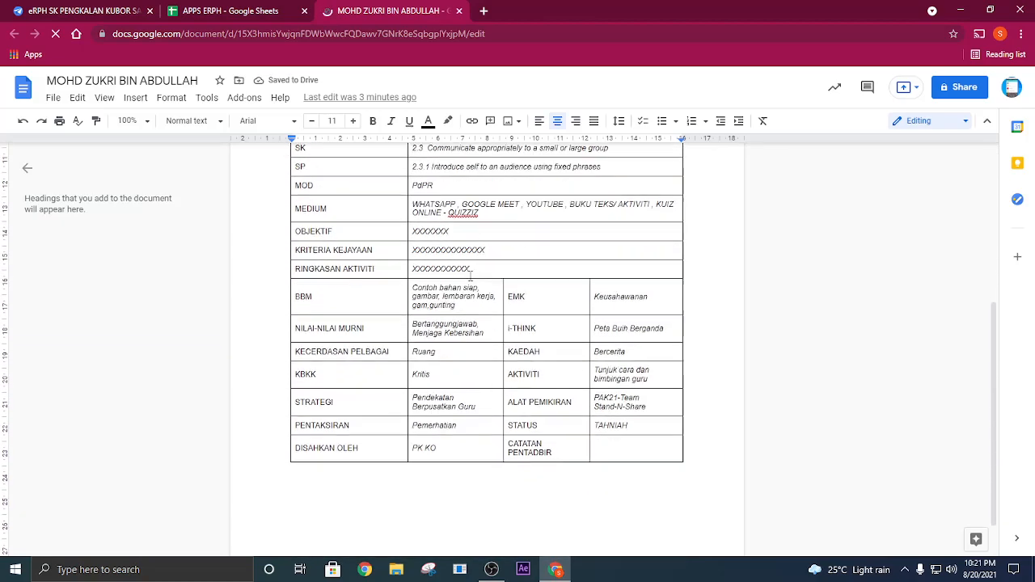
left_click(458, 11)
left_click(305, 10)
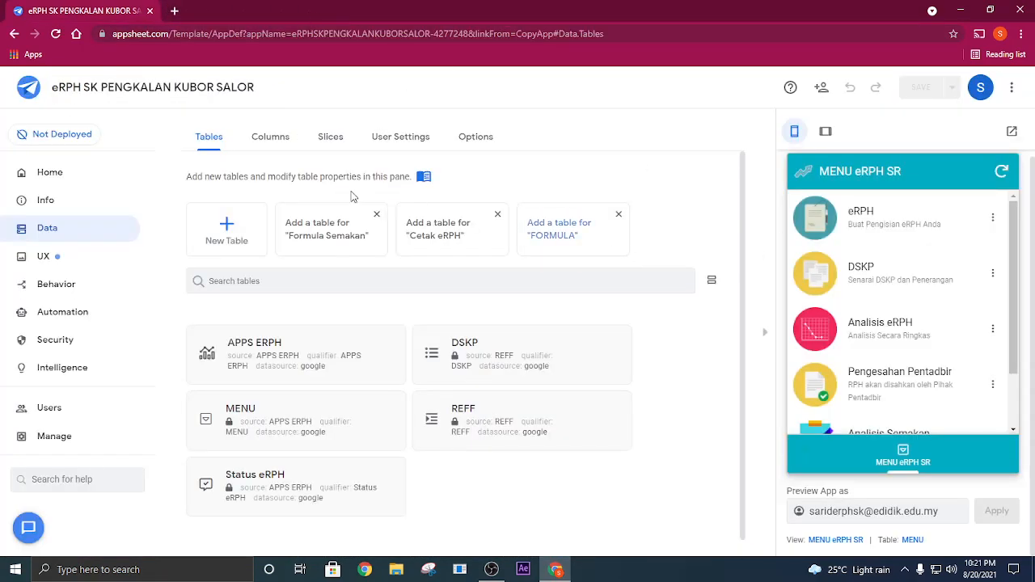
left_click(257, 356)
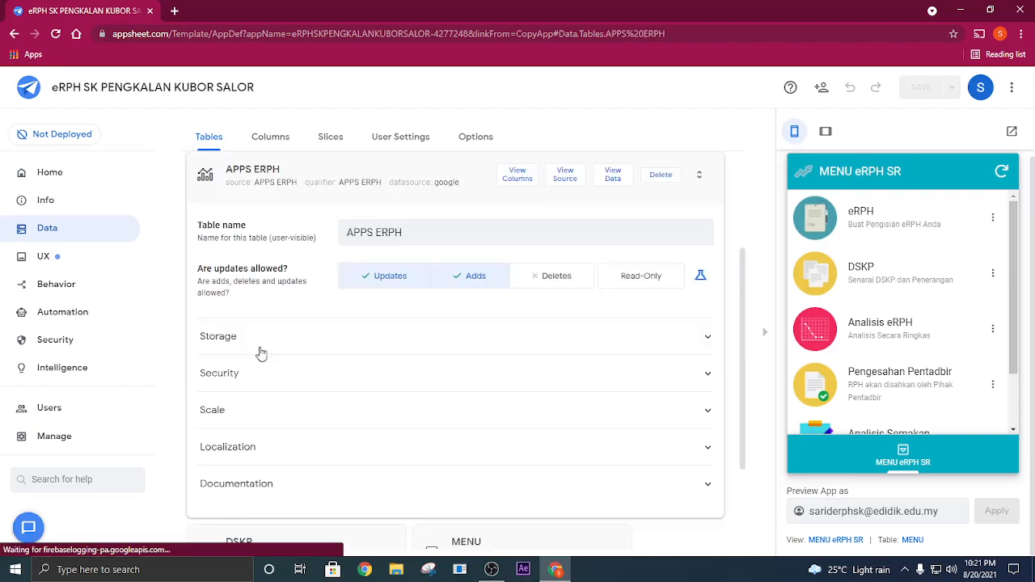
left_click(509, 177)
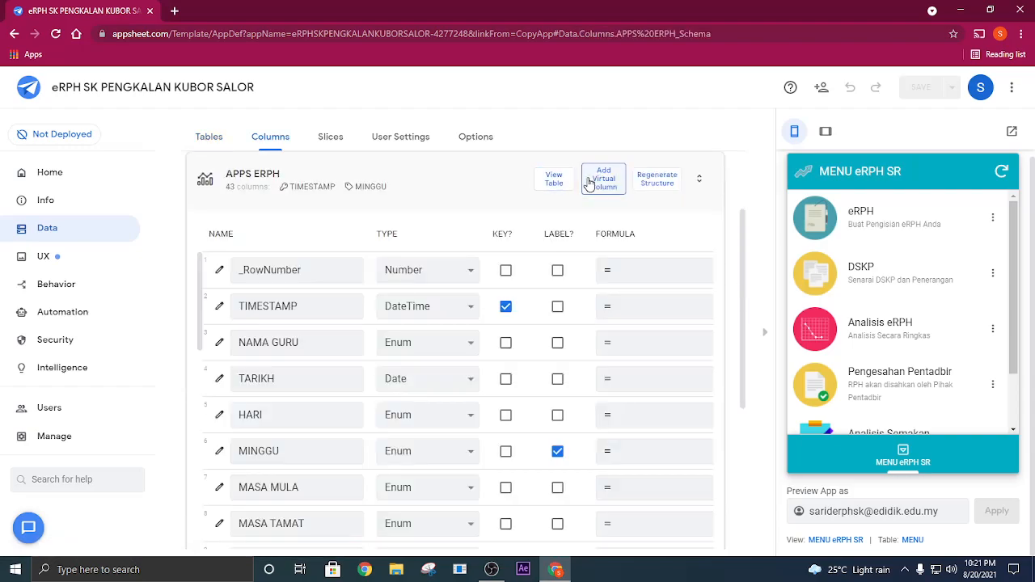
left_click(603, 178)
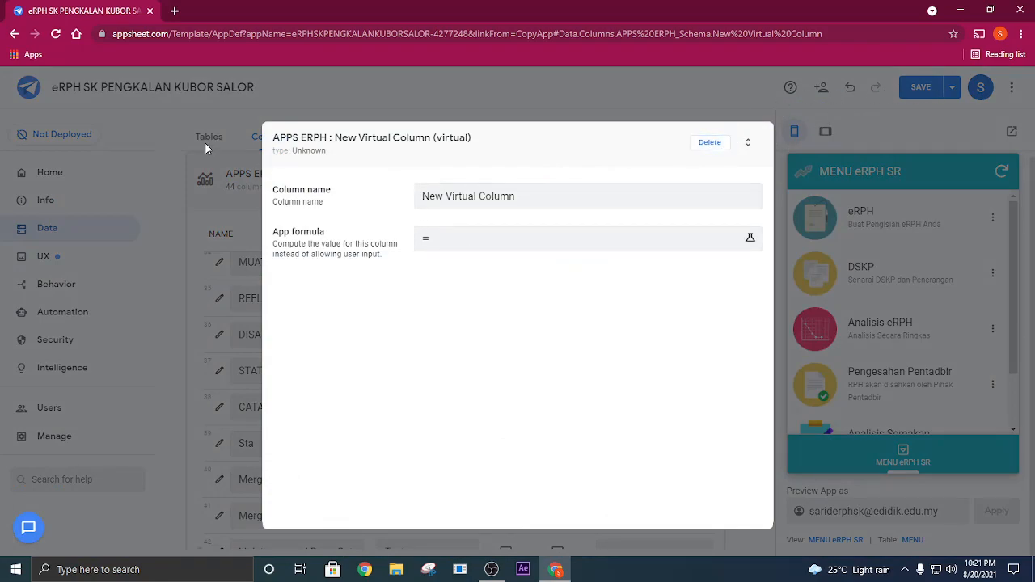
left_click(55, 35)
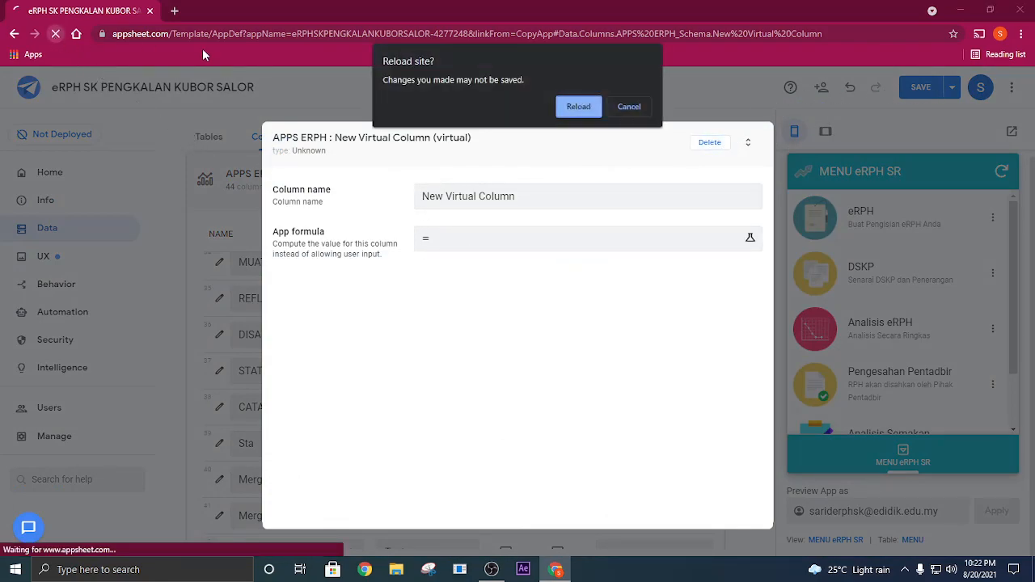
left_click(590, 108)
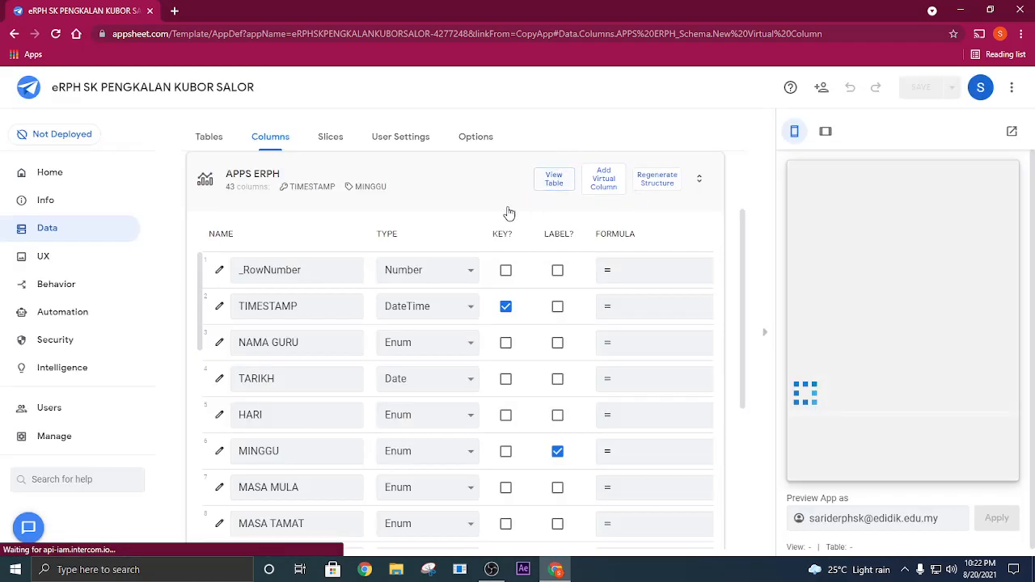
- Open the source spreadsheet of the APPS ERPH table from the app's data tables
left_click(84, 230)
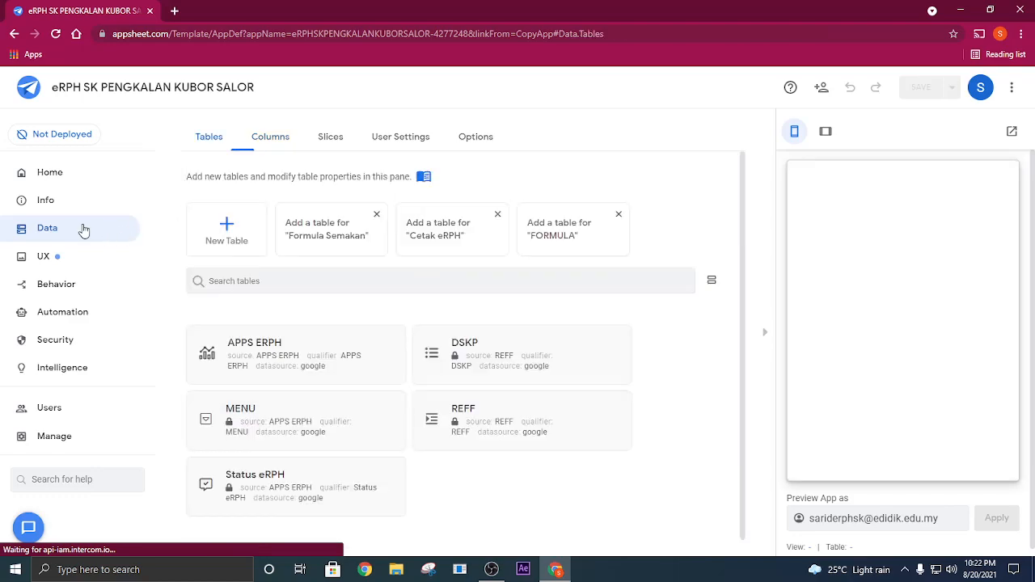
left_click(305, 347)
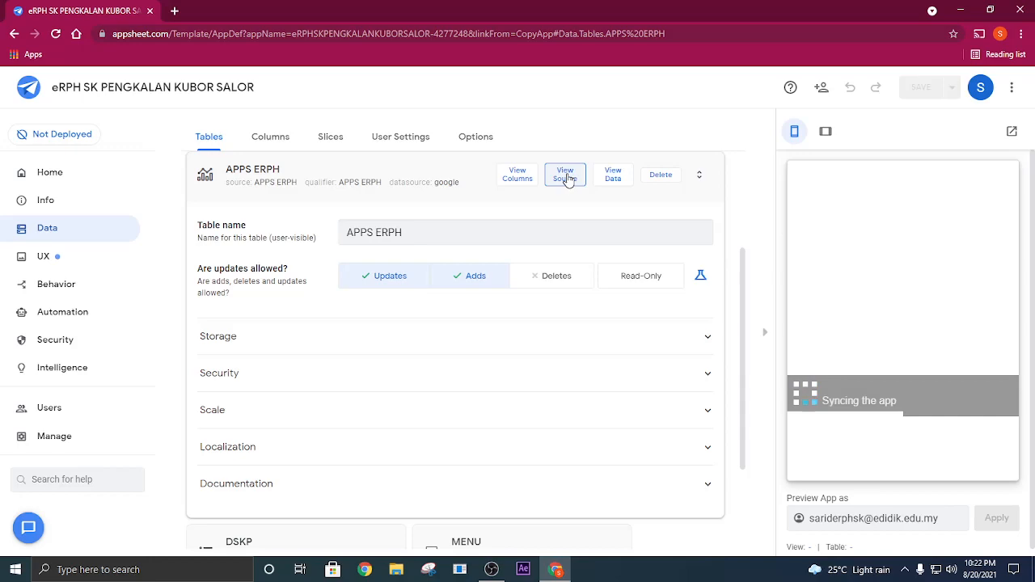
left_click(567, 179)
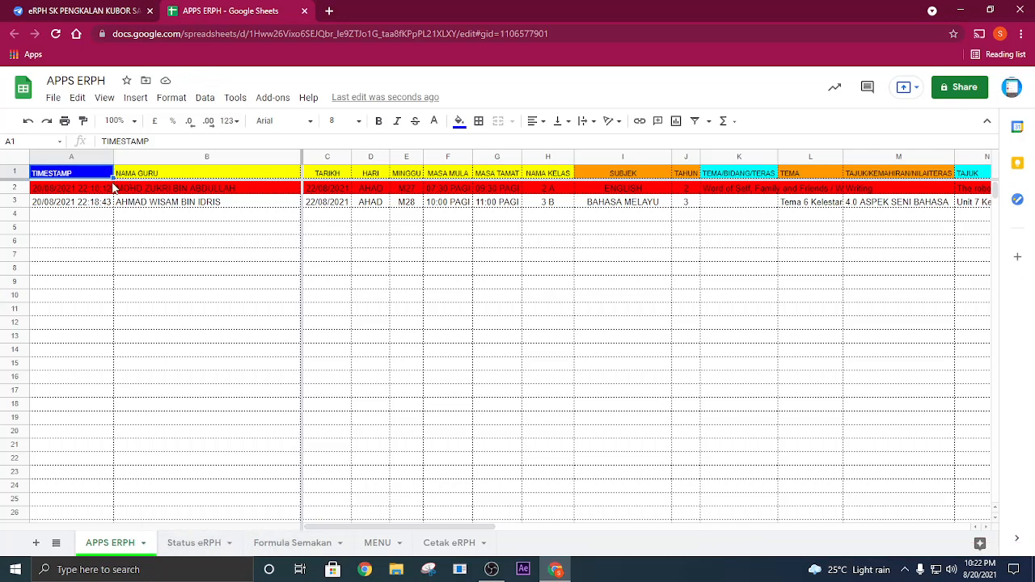
- Look over the records on the APPS ERPH sheet and inspect the Template Cetakan link on the Cetak eRPH sheet
left_click_drag(114, 190, 656, 202)
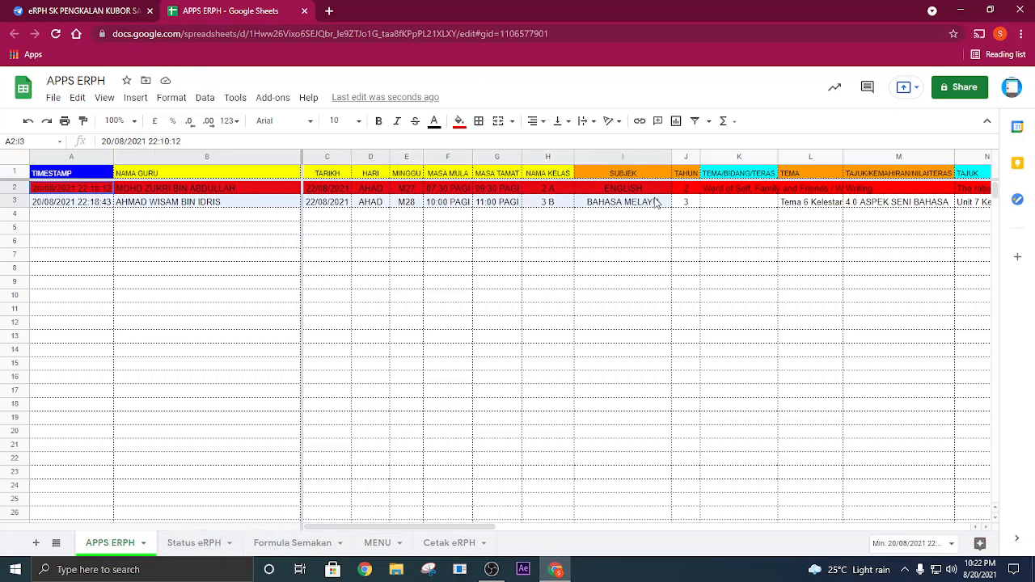
left_click(78, 191)
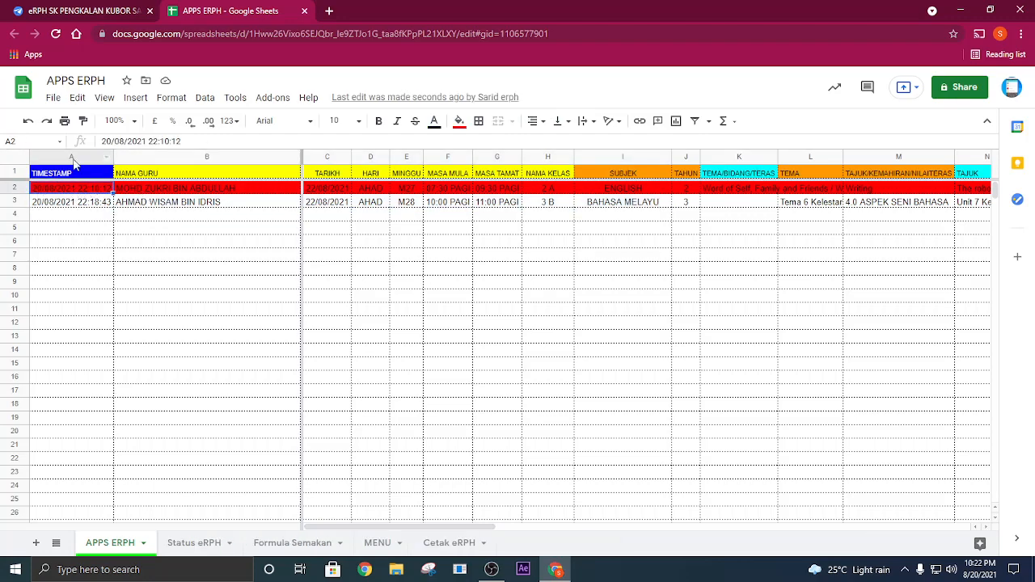
left_click_drag(436, 527, 636, 525)
left_click(445, 543)
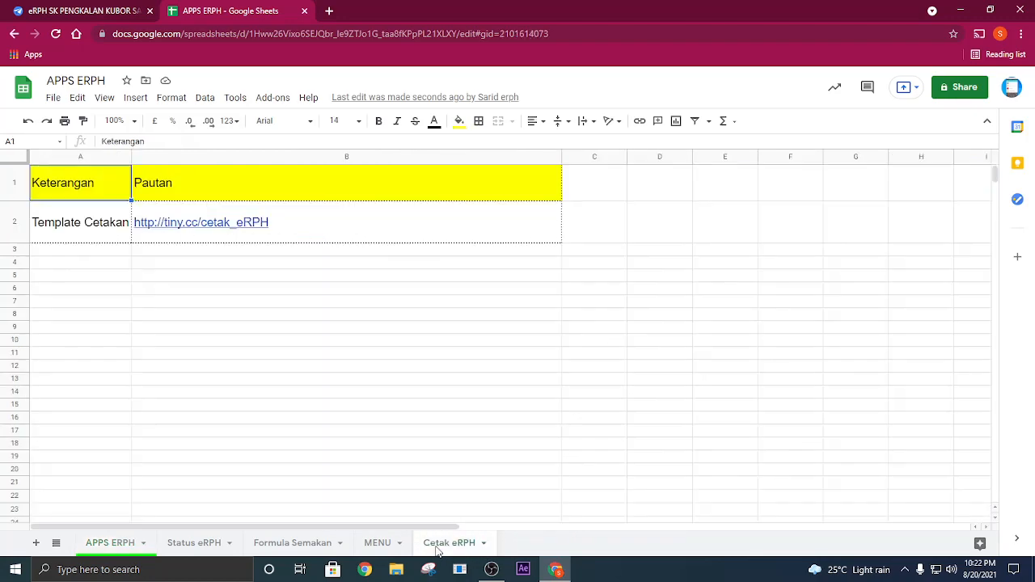
left_click(234, 233)
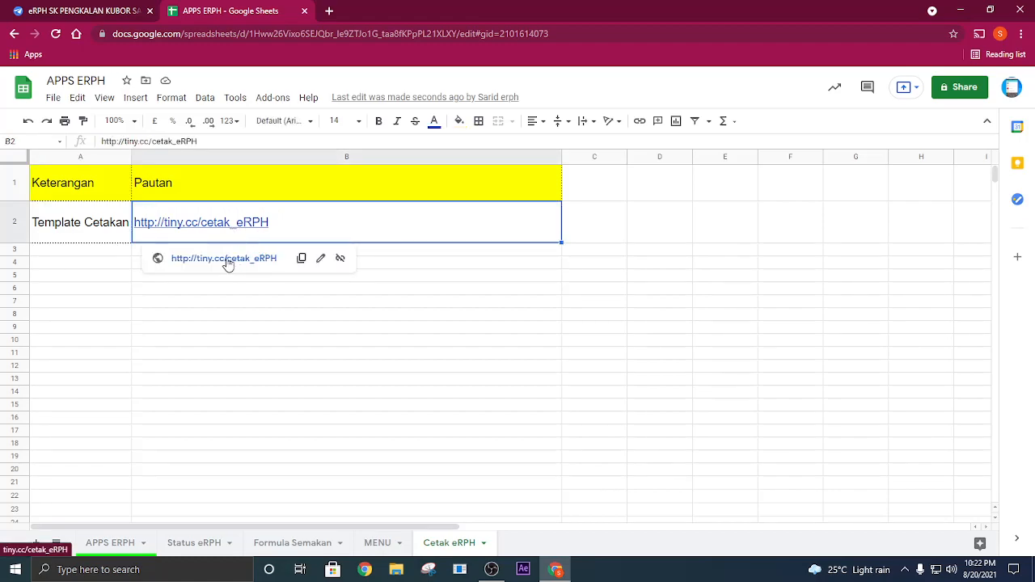
- Return to the APPS ERPH sheet and inspect the Merged Doc ID and Merged Doc URL entries for the lesson plan records
left_click(111, 544)
left_click(550, 214)
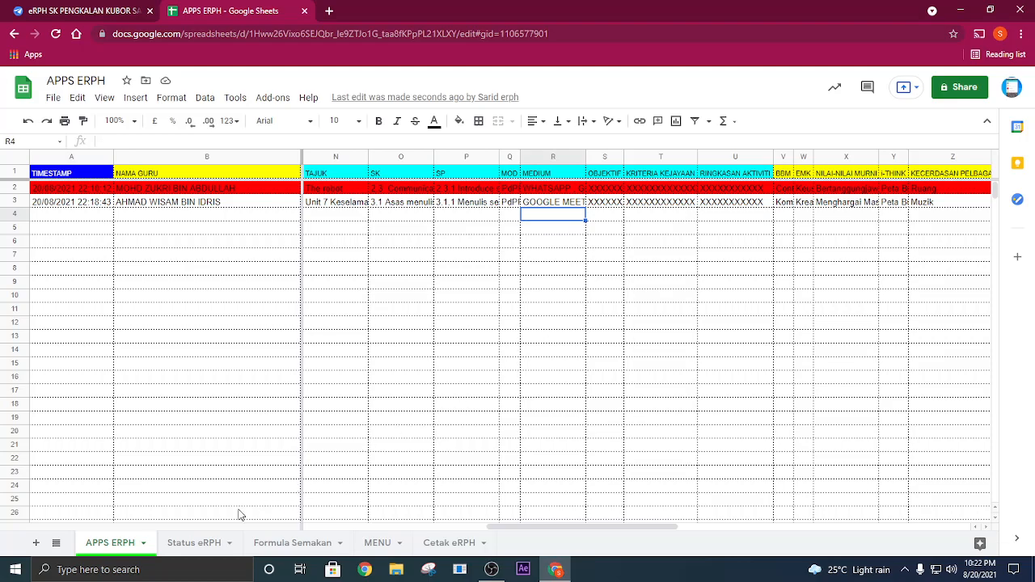
left_click_drag(550, 536, 872, 521)
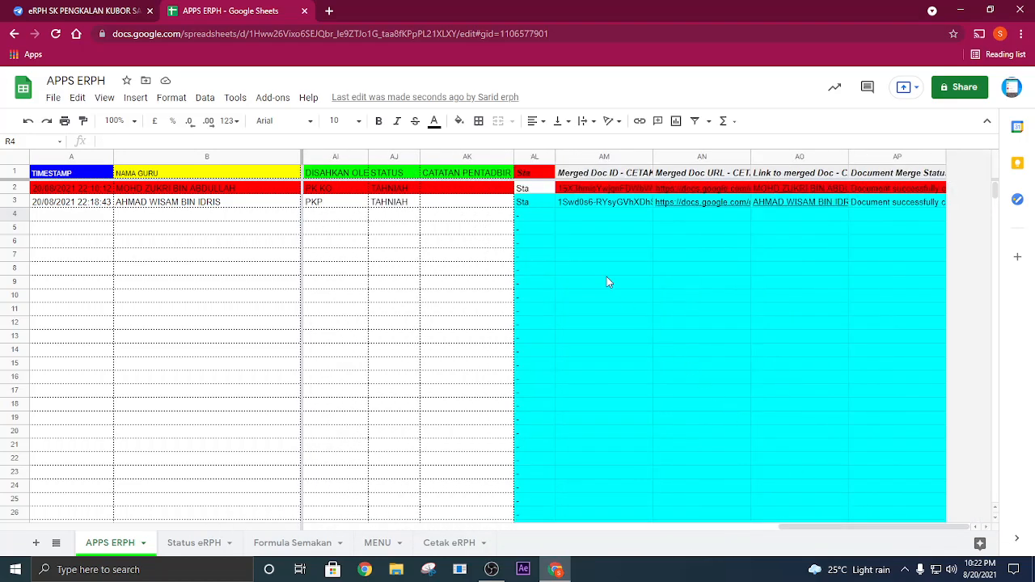
left_click(588, 194)
left_click(599, 204)
left_click(678, 204)
left_click(647, 243)
left_click(676, 204)
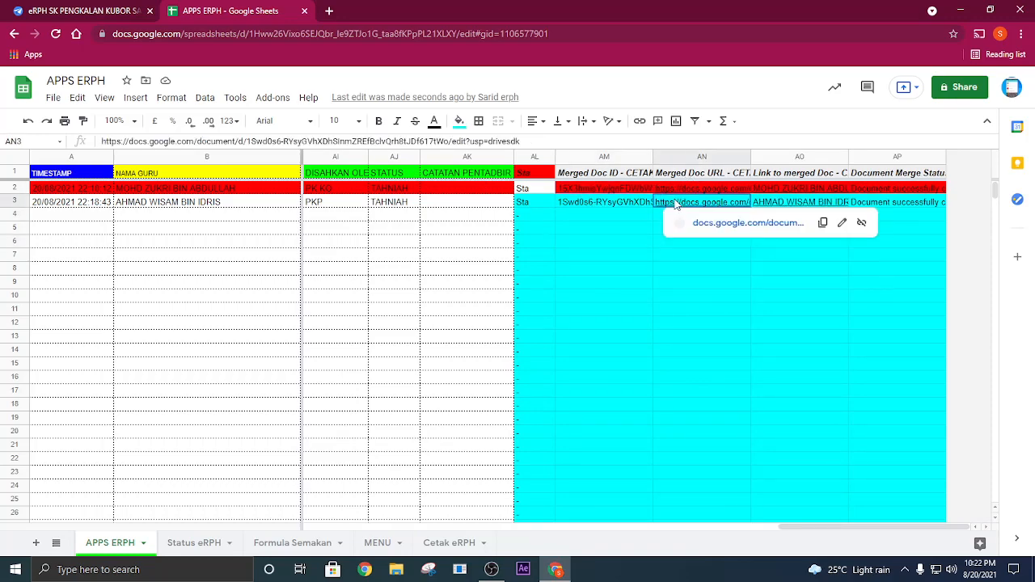
left_click(530, 323)
- On the Status eRPH sheet, examine the first teacher's Jumlah Hantar, Jumlah semua and Peratusan figures
left_click(204, 543)
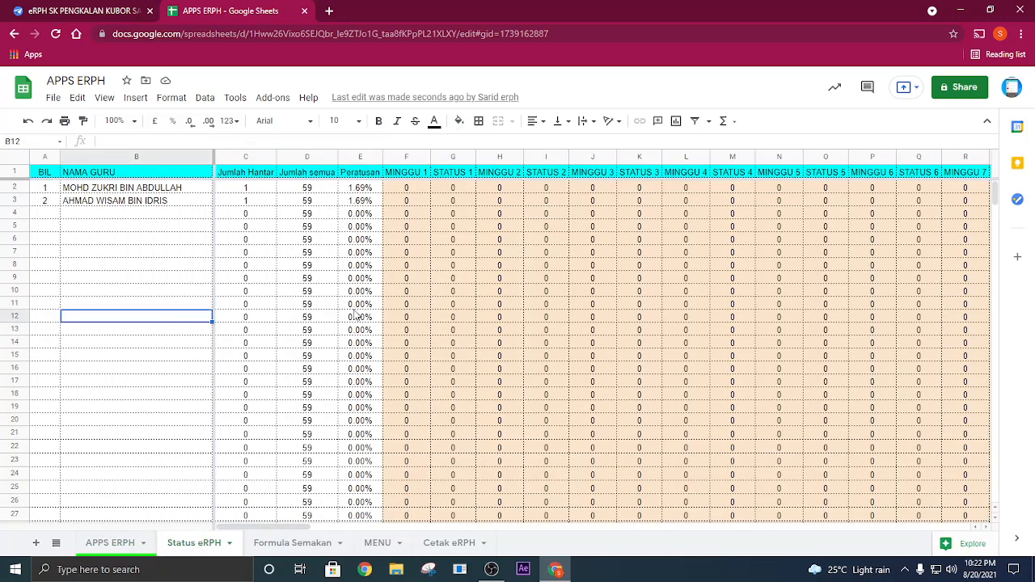
left_click(257, 191)
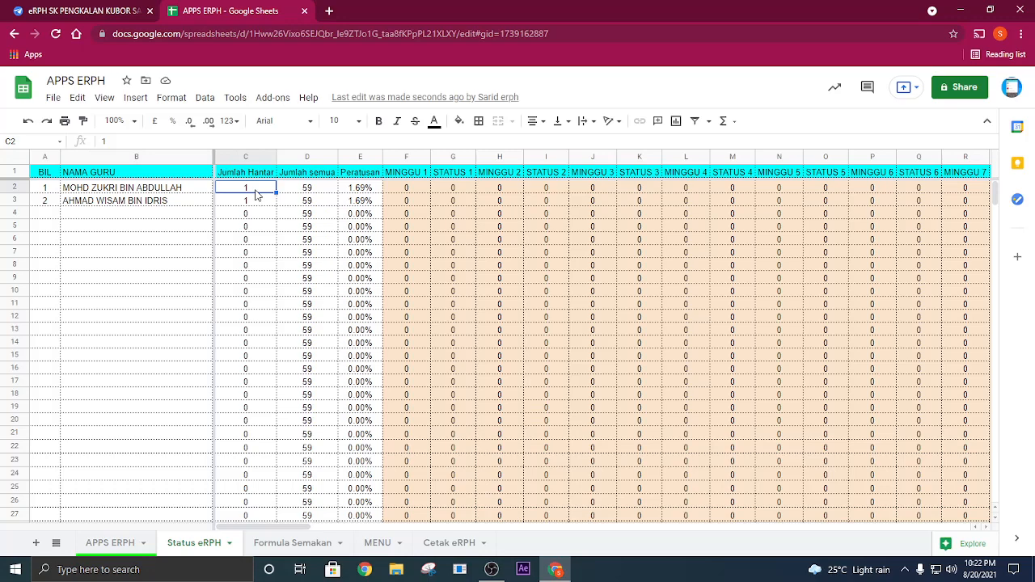
left_click(310, 191)
left_click(364, 191)
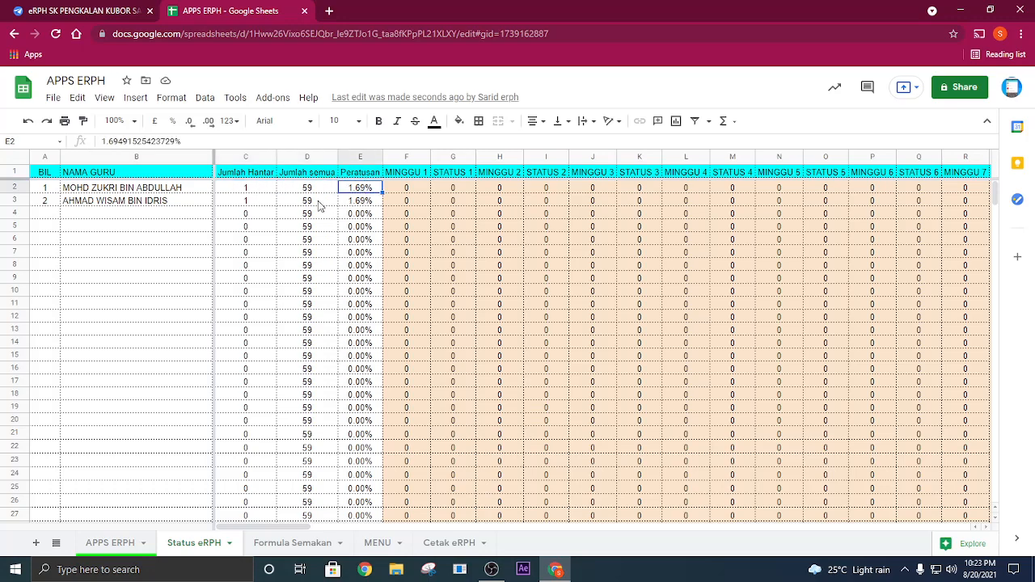
- On the Status eRPH sheet, examine both teachers' submission entries in the MINGGU 27, STATUS 27, MINGGU 28 and STATUS 28 columns
left_click(244, 203)
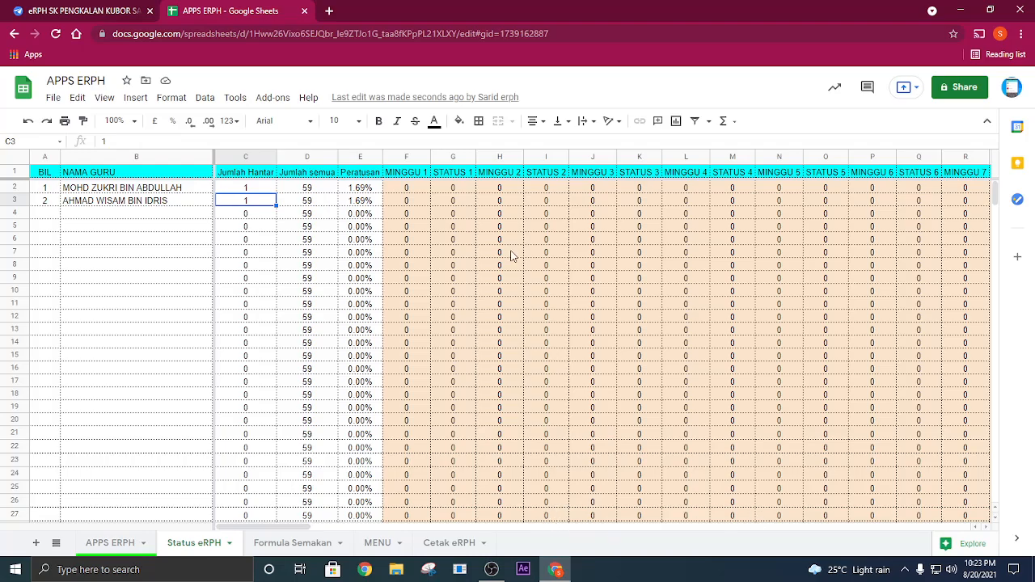
left_click_drag(305, 531, 626, 545)
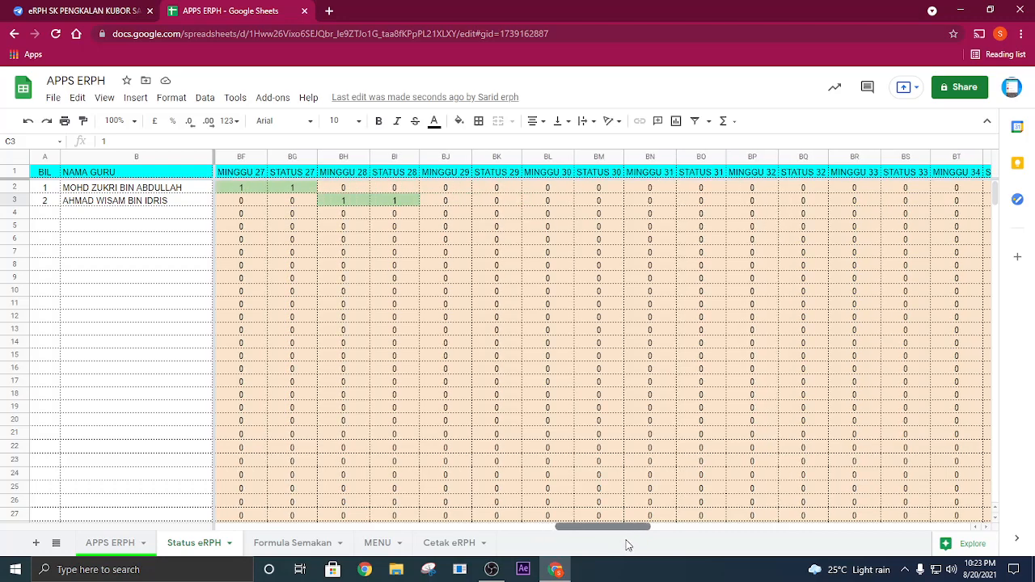
left_click(253, 190)
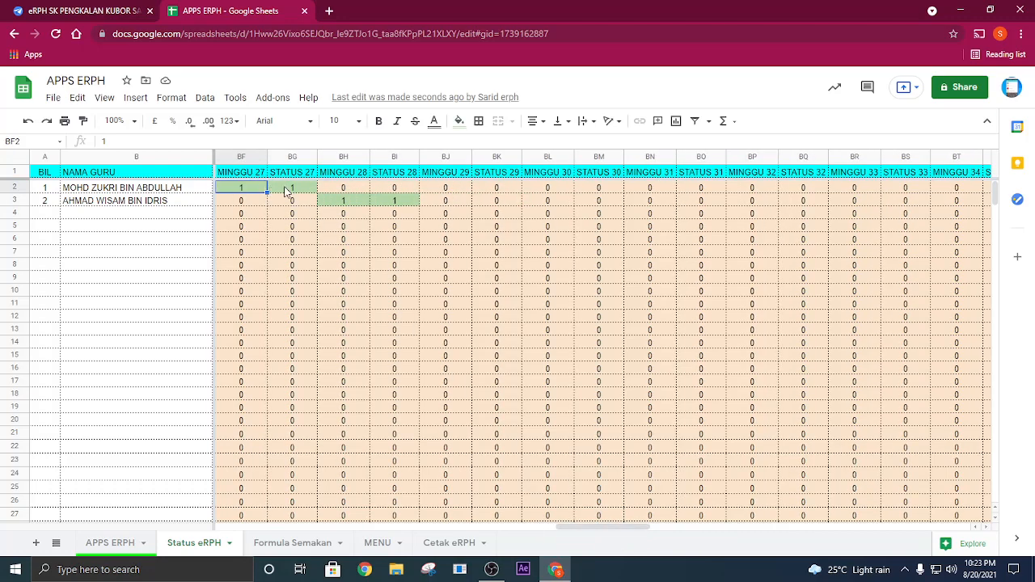
left_click(287, 190)
left_click(231, 191)
left_click(290, 189)
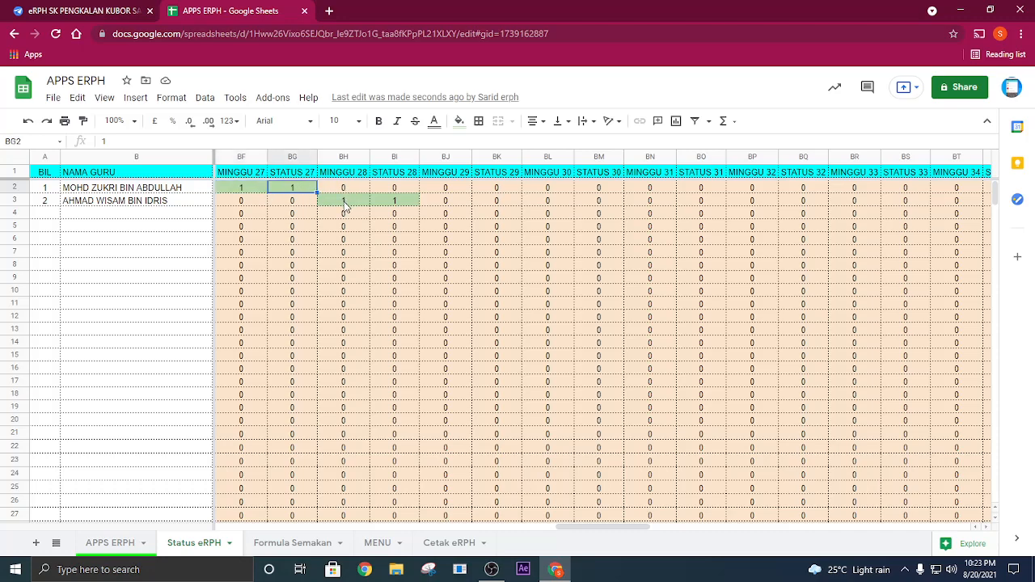
left_click(183, 206)
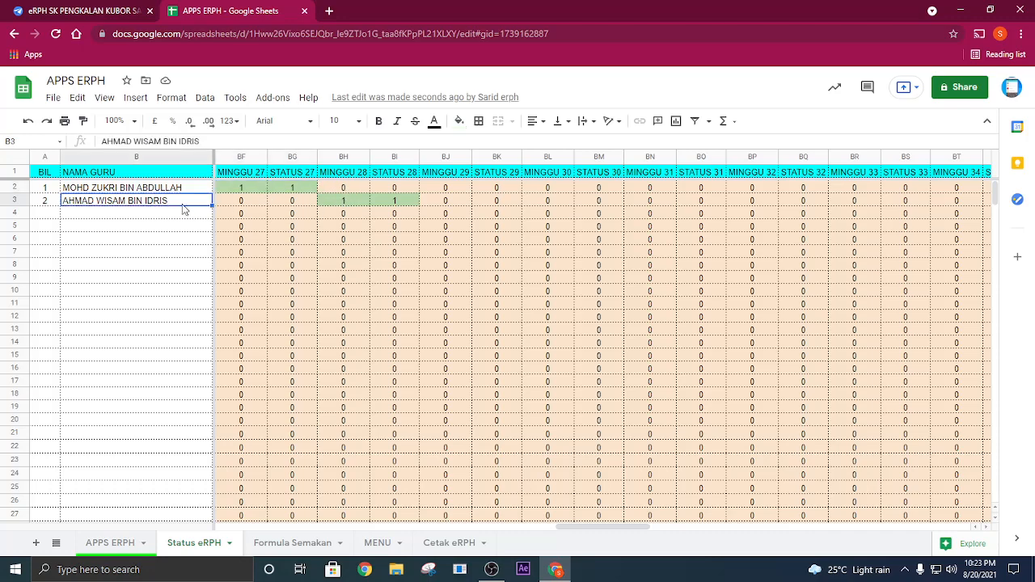
left_click(334, 206)
left_click(393, 203)
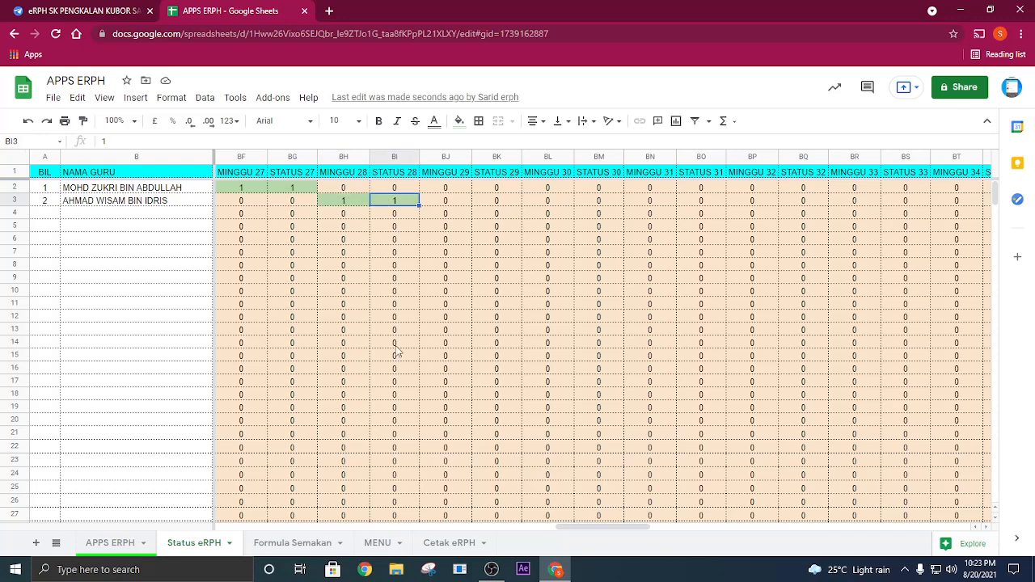
- Switch to the AppSheet editor, open the Analisis Semakan view in the app preview and look across its columns
left_click(85, 10)
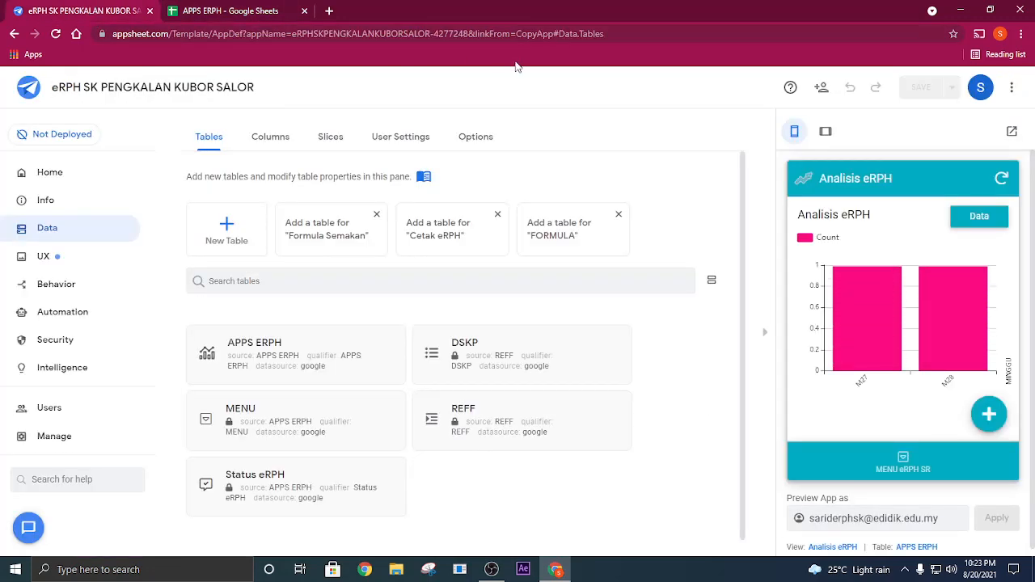
left_click(899, 458)
scroll(912, 362, "down", 1)
left_click(889, 379)
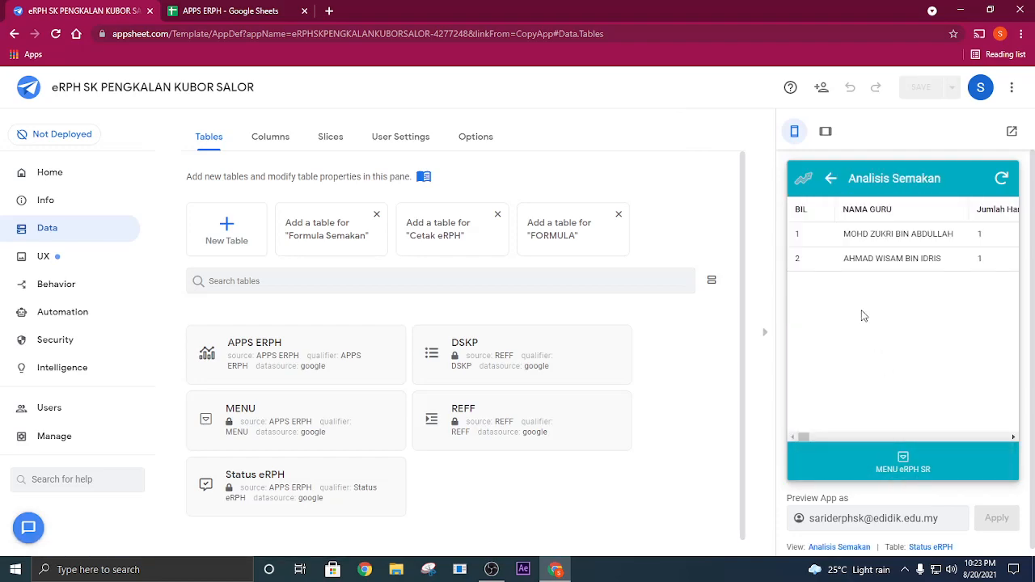
left_click_drag(809, 438, 836, 441)
left_click_drag(858, 442, 770, 435)
- Open a new browser tab, then find the school logo image in the desktop's sample folder
left_click(329, 10)
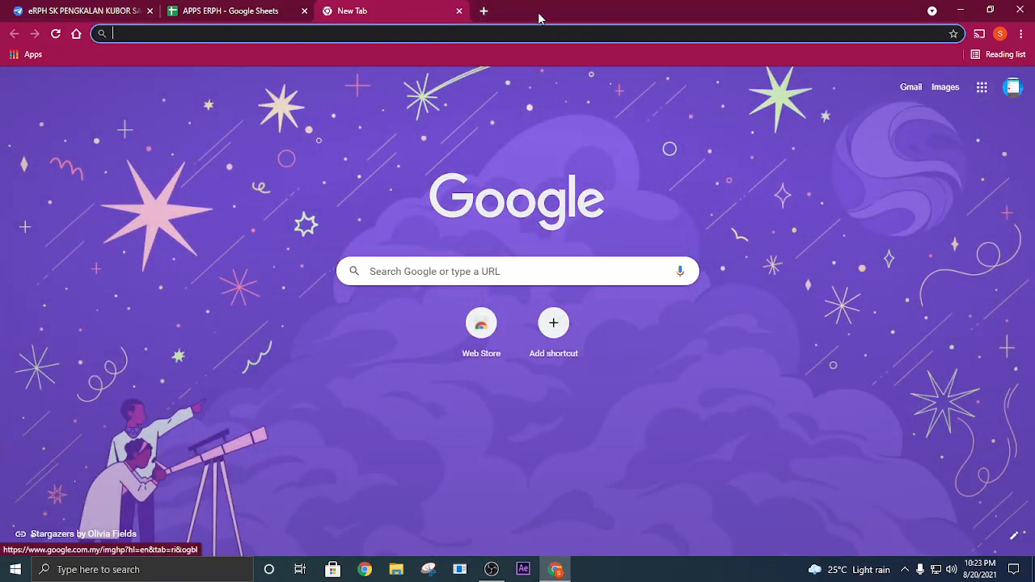
left_click(959, 10)
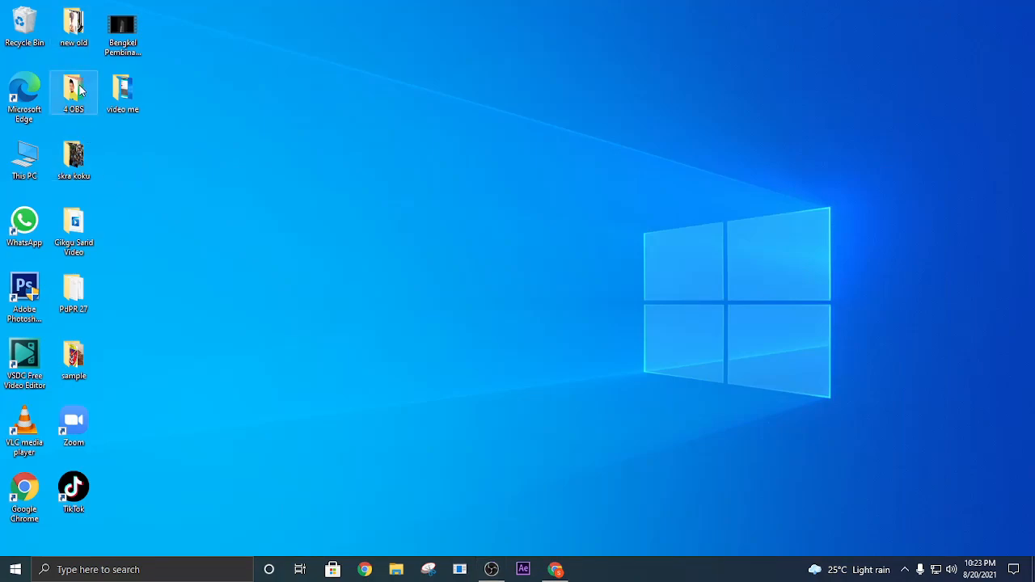
double_click(73, 352)
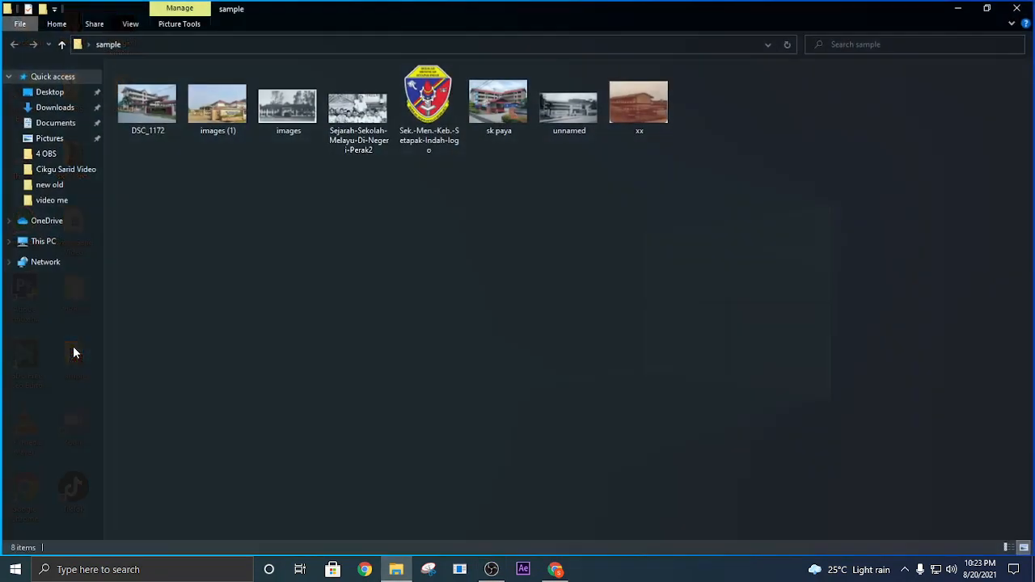
left_click(416, 105)
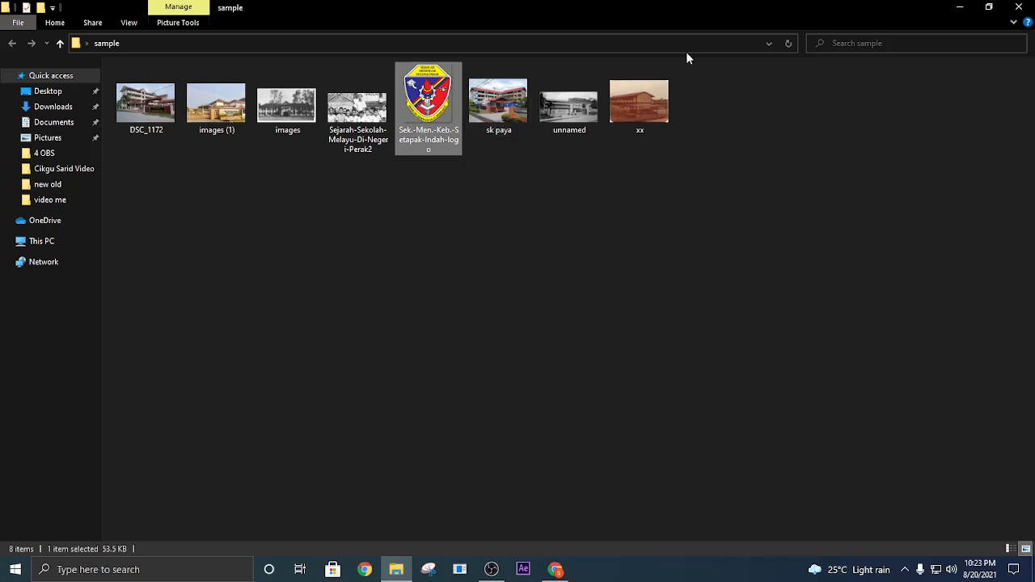
left_click(960, 9)
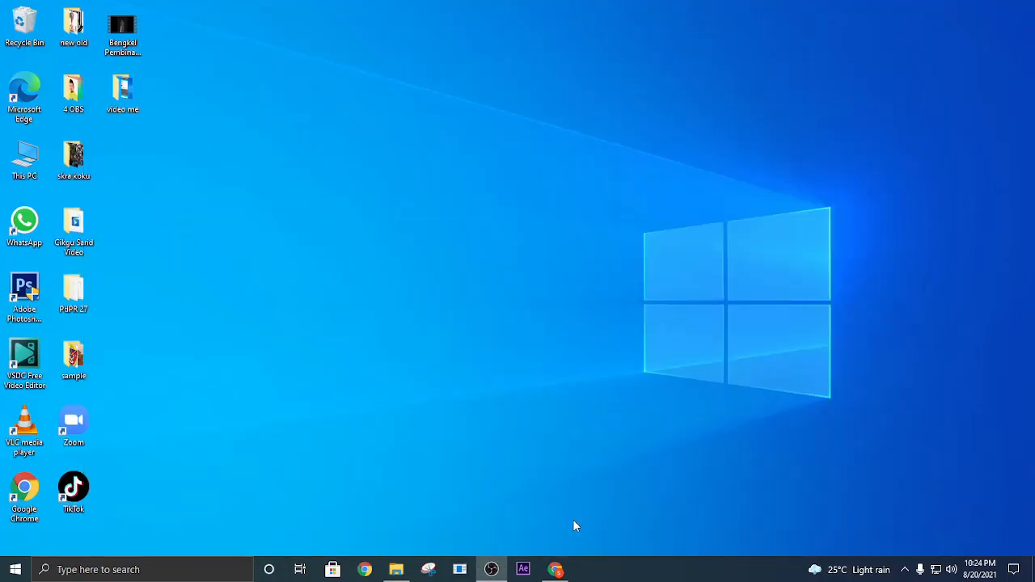
- Return to the browser and open Google Drive in the new tab
left_click(555, 569)
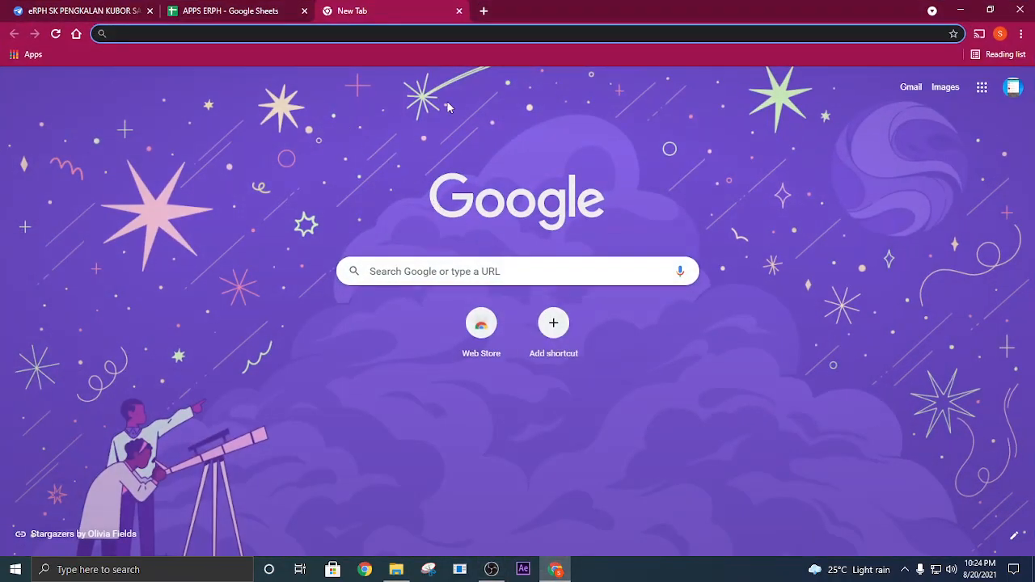
left_click(981, 87)
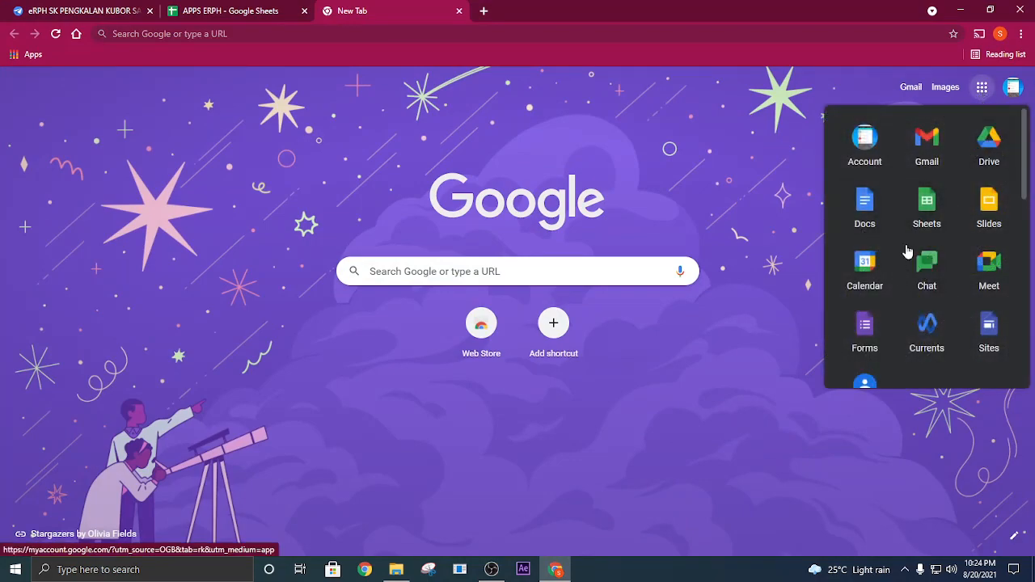
left_click(993, 147)
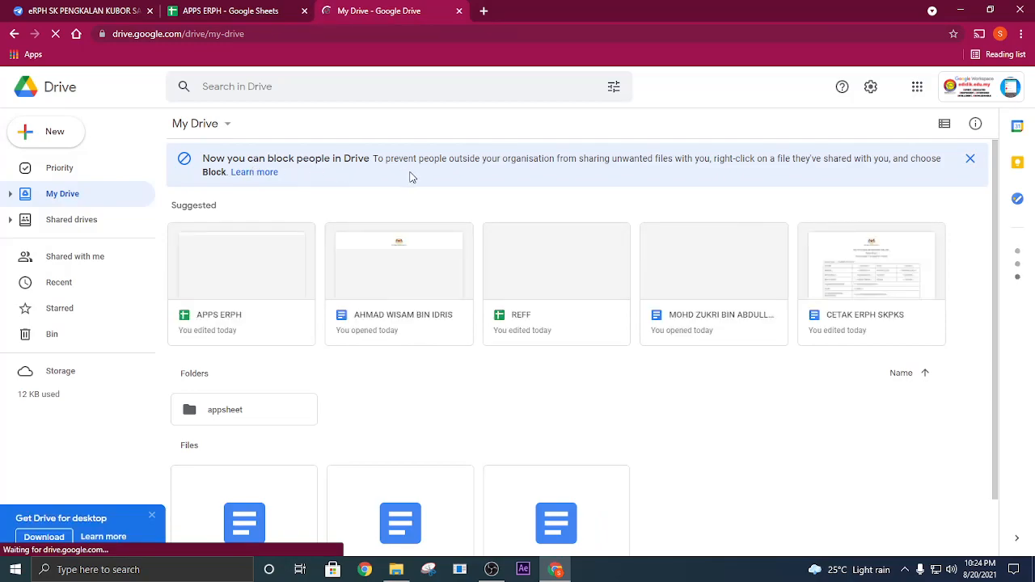
- Upload Sek.-Men.-Keb.-Setapak-Indah-logo.png from the desktop's sample folder to My Drive, dismissing the Google Workspace apps tip
left_click(217, 125)
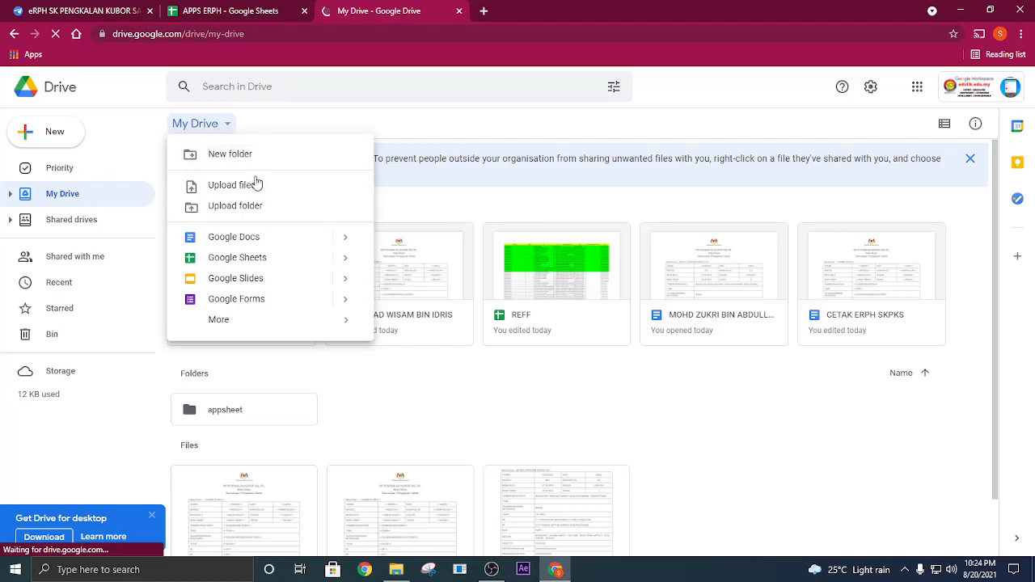
left_click(253, 191)
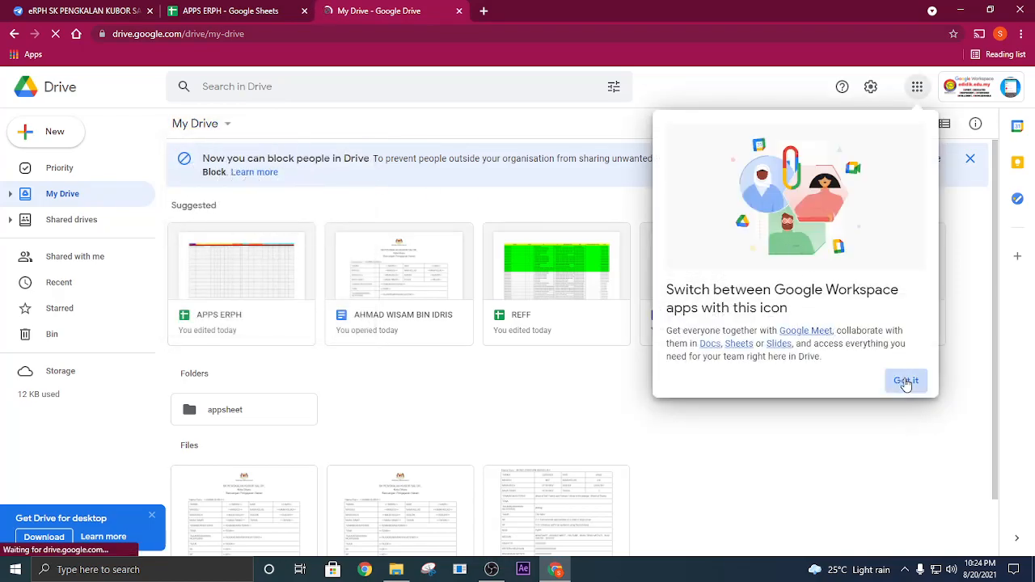
left_click(905, 381)
left_click(204, 127)
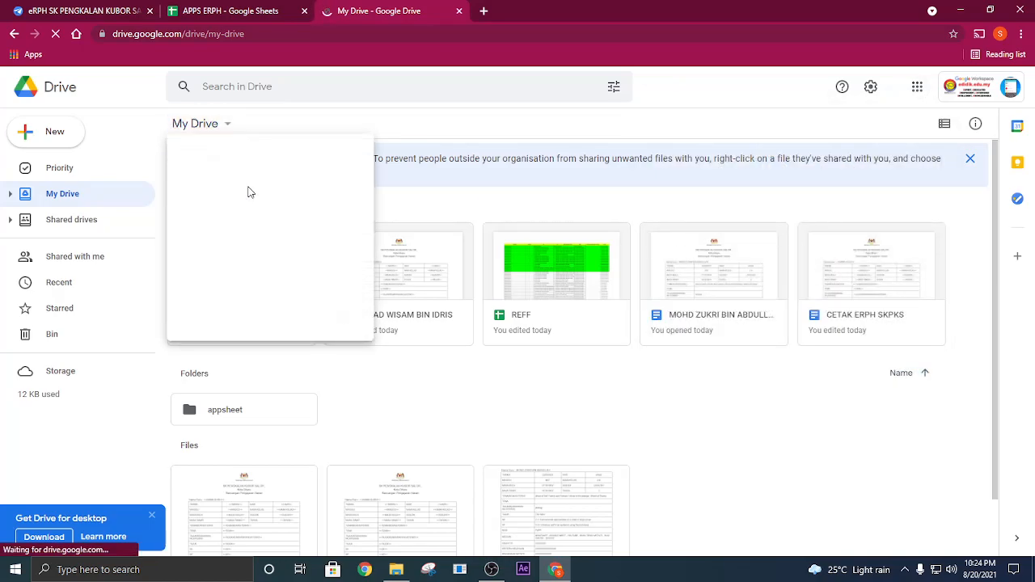
left_click(253, 186)
double_click(447, 137)
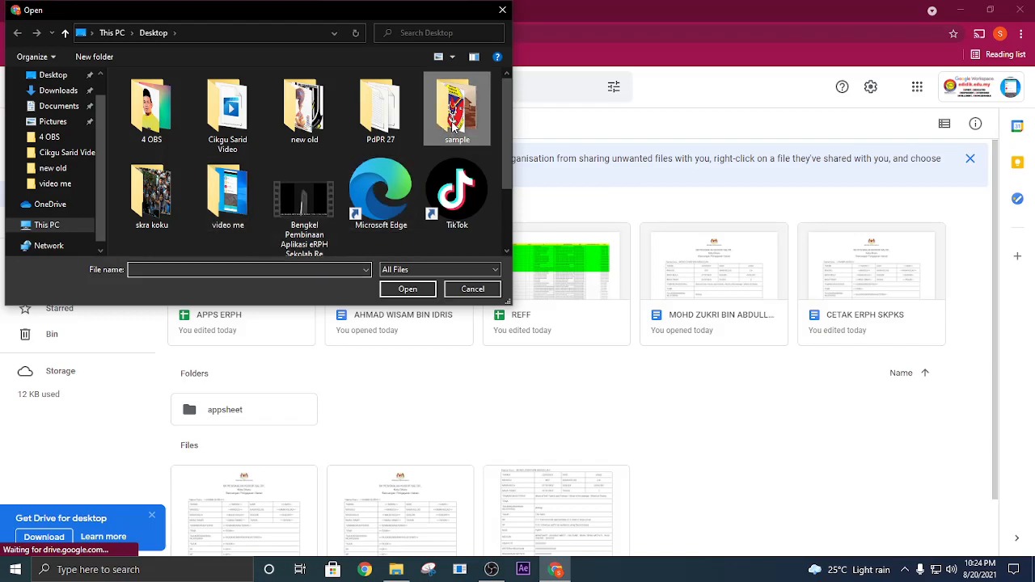
left_click(469, 107)
double_click(468, 107)
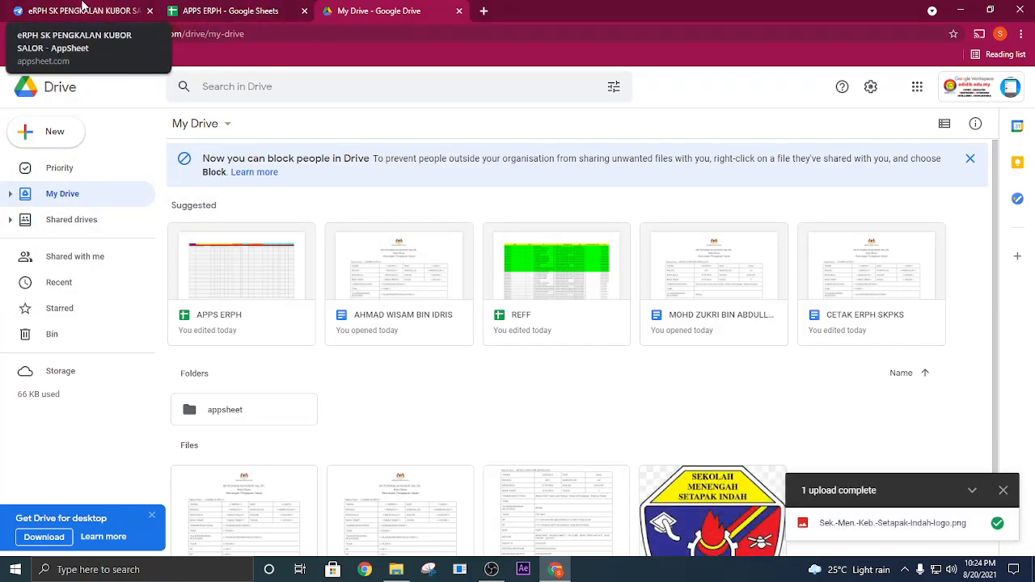
- Return to the AppSheet editor and open the app's logo settings from its info dashboard
left_click(83, 8)
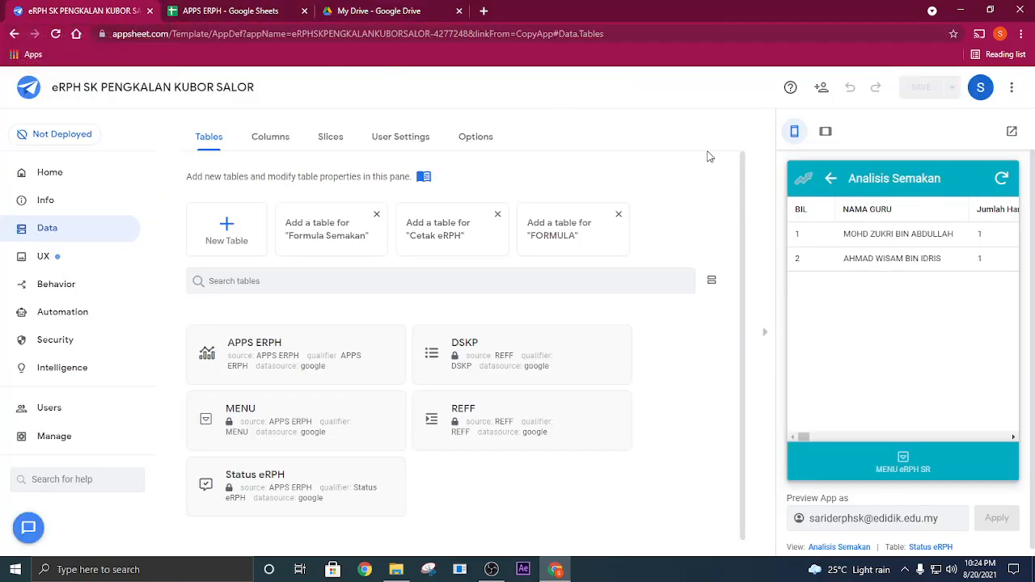
left_click(59, 206)
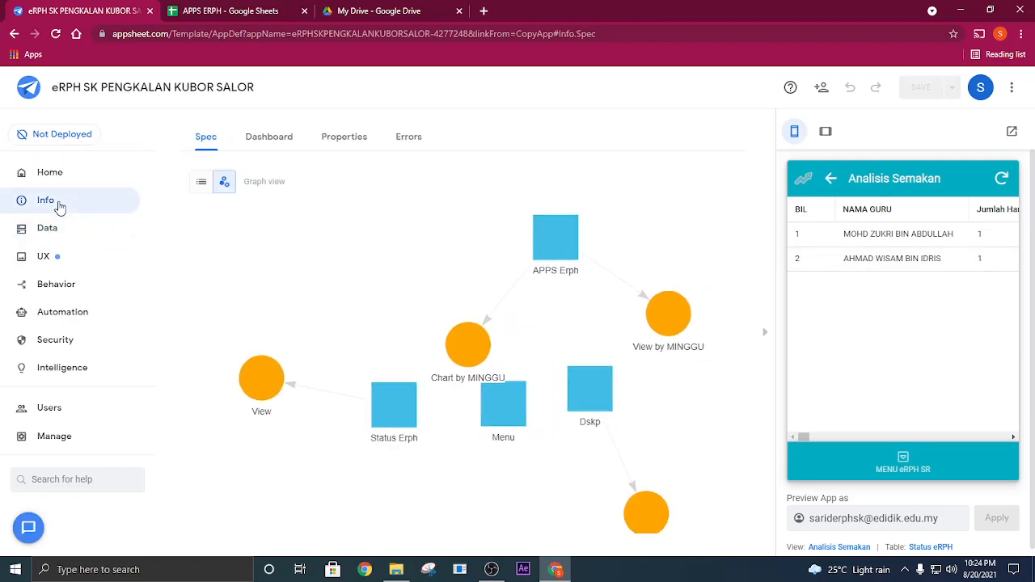
left_click(269, 139)
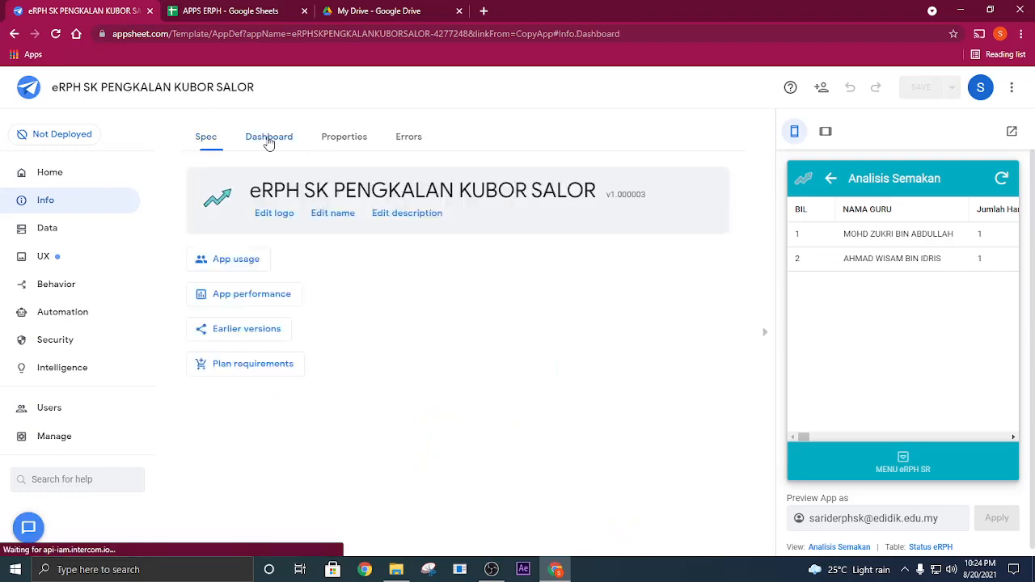
left_click(278, 217)
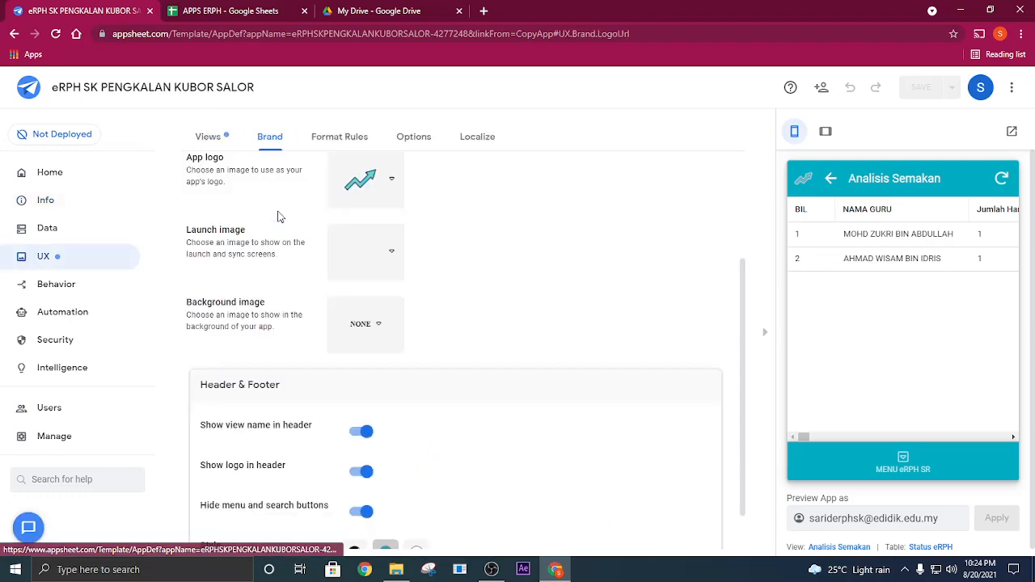
scroll(453, 267, "up", 3)
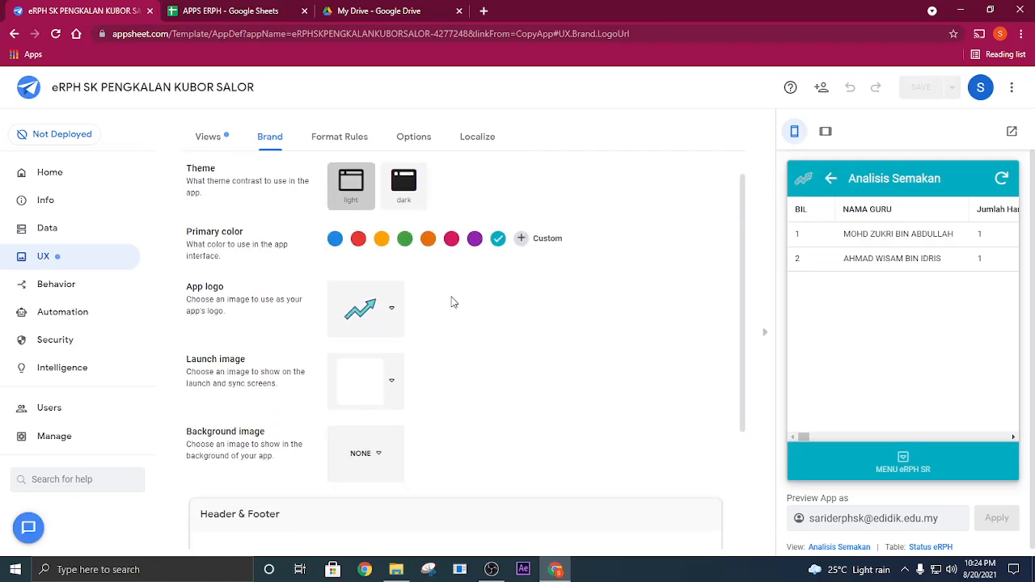
- Switch the App logo to a custom image and start choosing its file from Google Drive
left_click(383, 316)
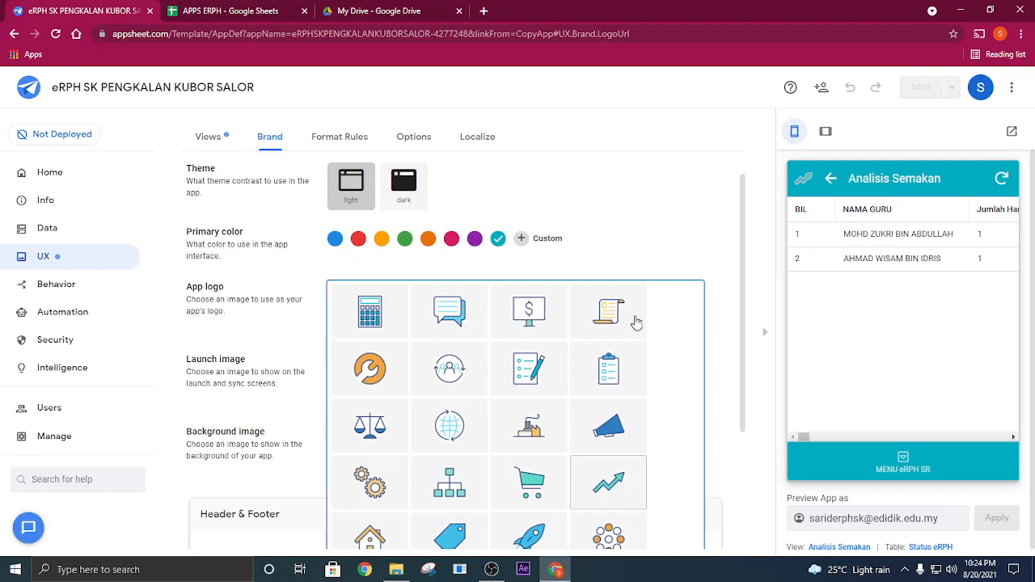
scroll(703, 330, "down", 3)
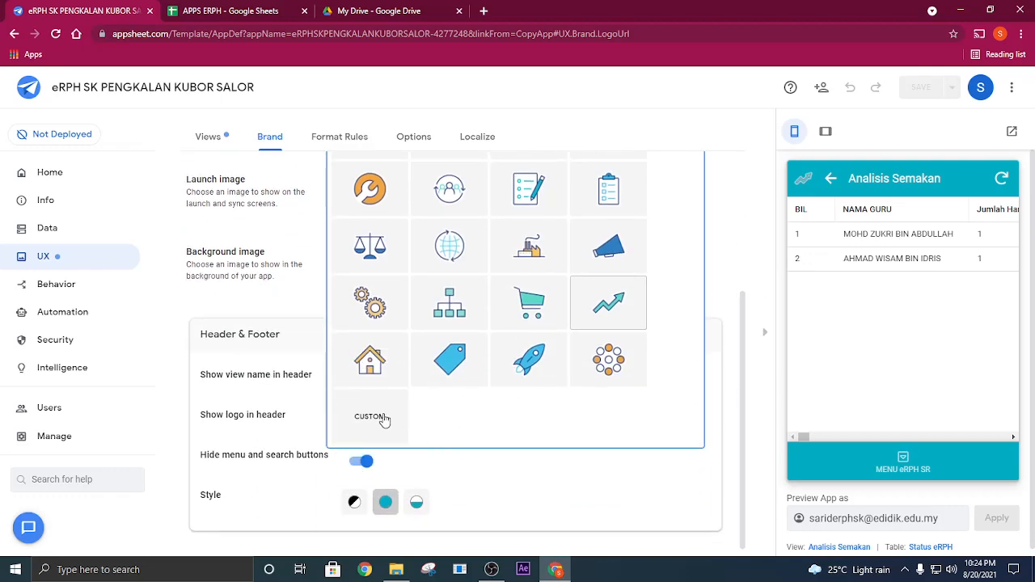
left_click(384, 419)
scroll(596, 315, "up", 3)
left_click(695, 307)
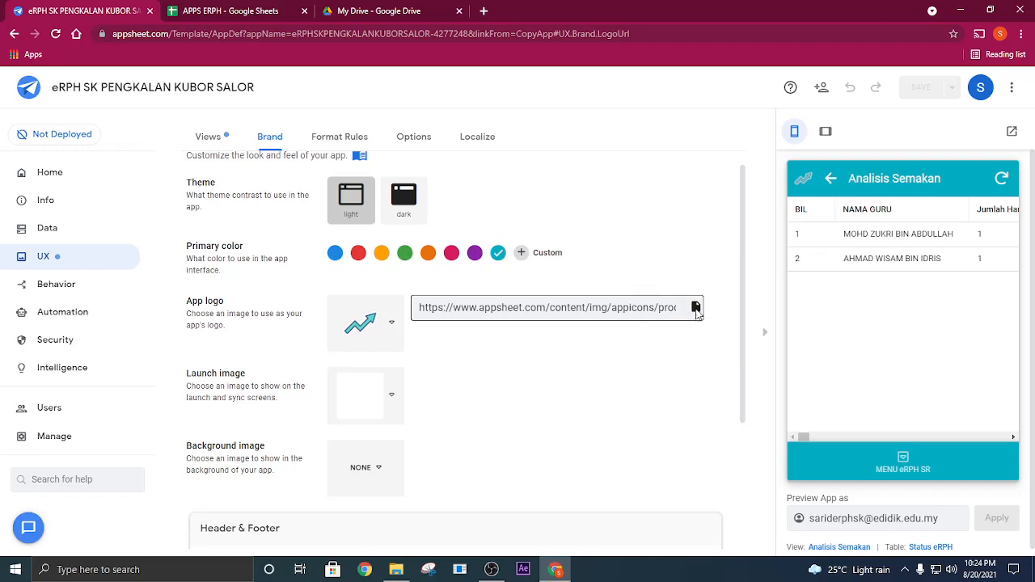
left_click(332, 201)
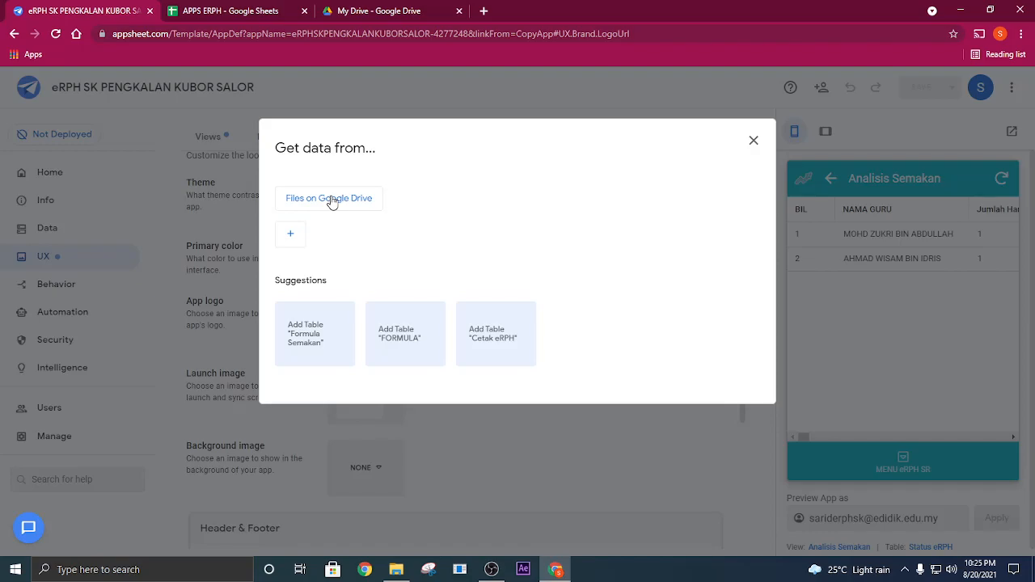
- Check the uploaded logo in My Drive, glance at the APPS ERPH spreadsheet and return to the AppSheet editor
left_click(366, 7)
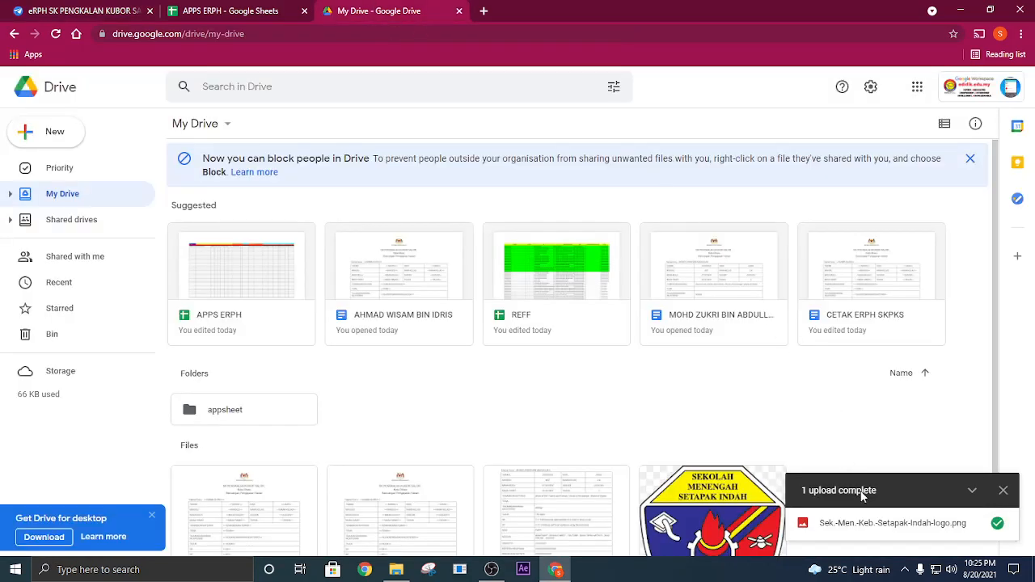
left_click(249, 6)
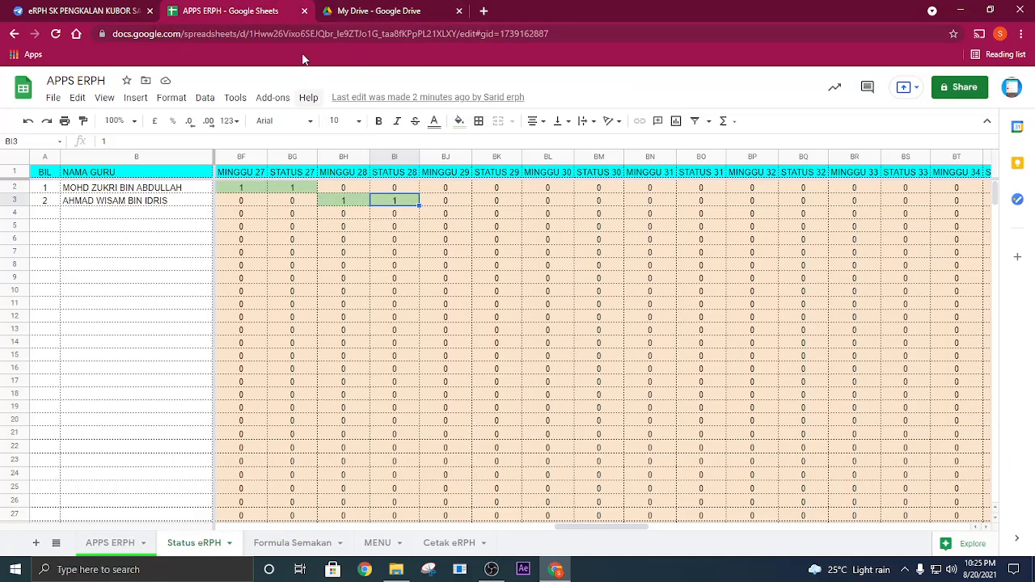
left_click(108, 12)
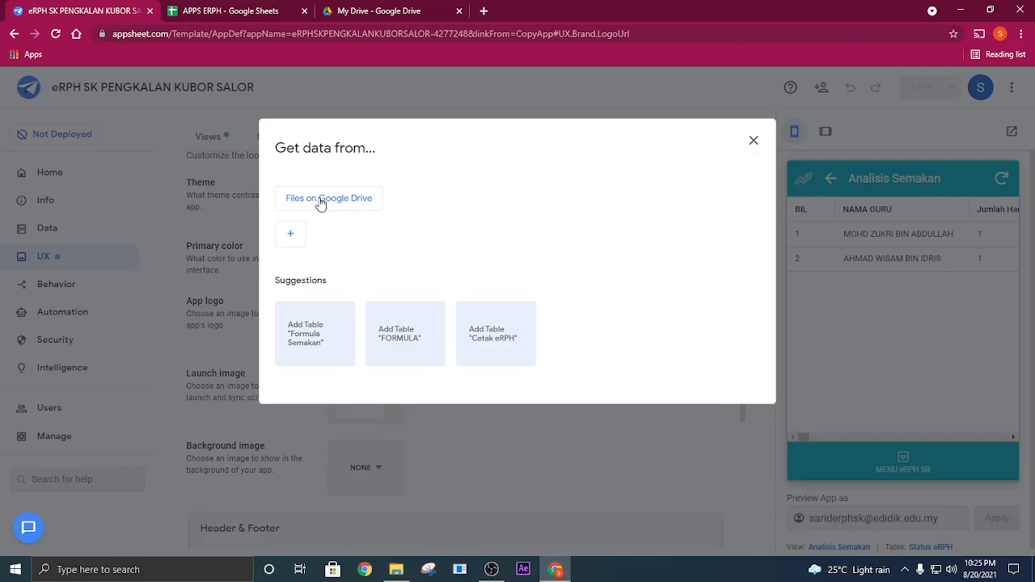
- Choose the uploaded Sek.-Men.-Keb.-Setapak-Indah logo from Google Drive as the app logo and dismiss the file picker
left_click(753, 141)
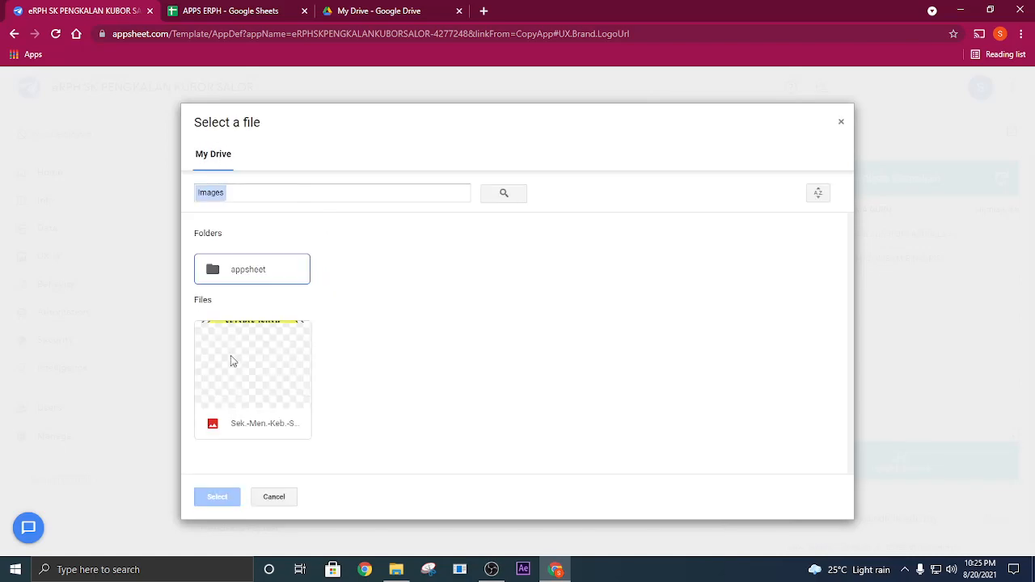
left_click(251, 357)
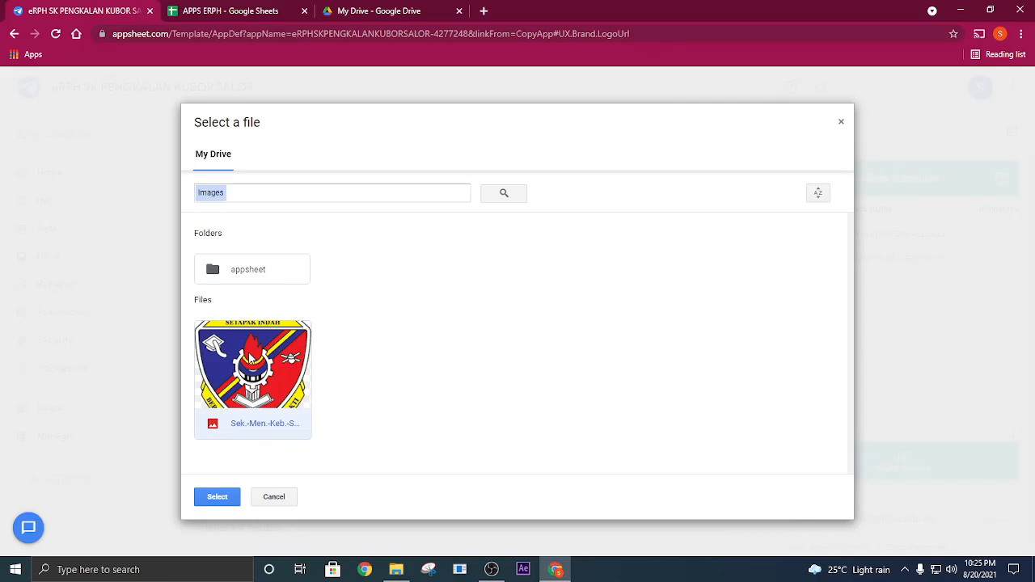
left_click(218, 498)
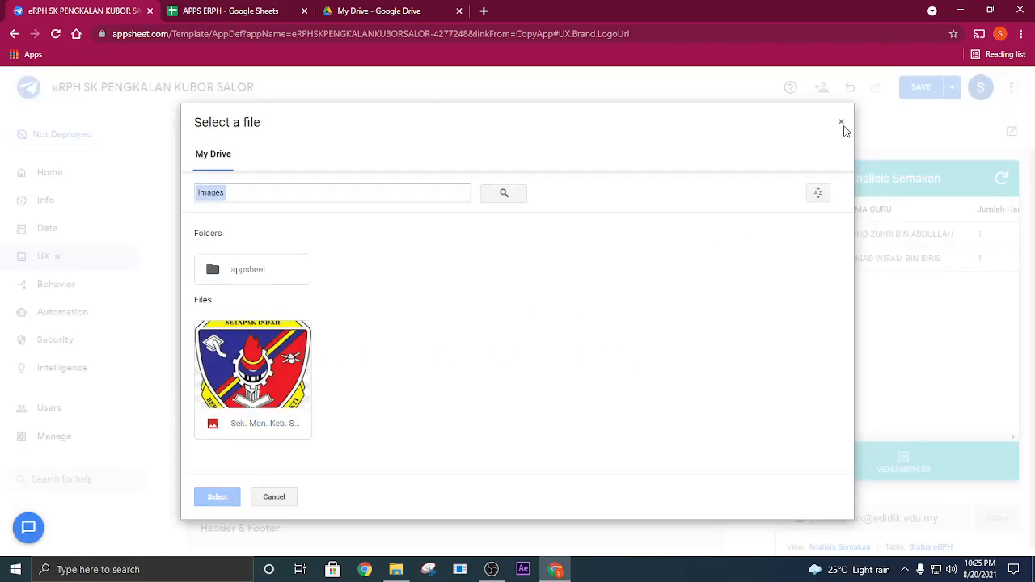
left_click(841, 123)
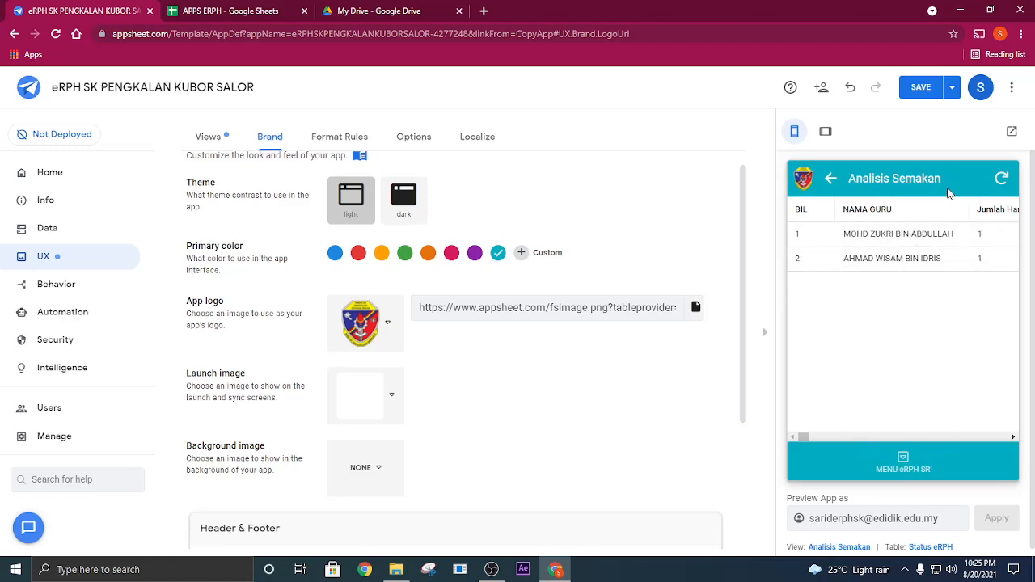
- Try several preset and custom primary colors for the app, settling on the custom near-black #0f0104
left_click(452, 254)
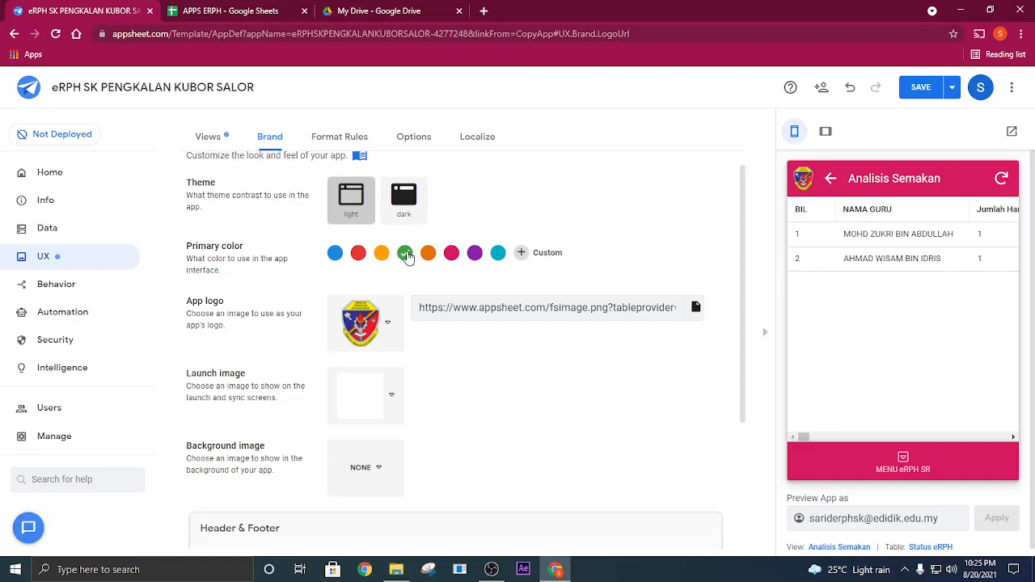
left_click(358, 254)
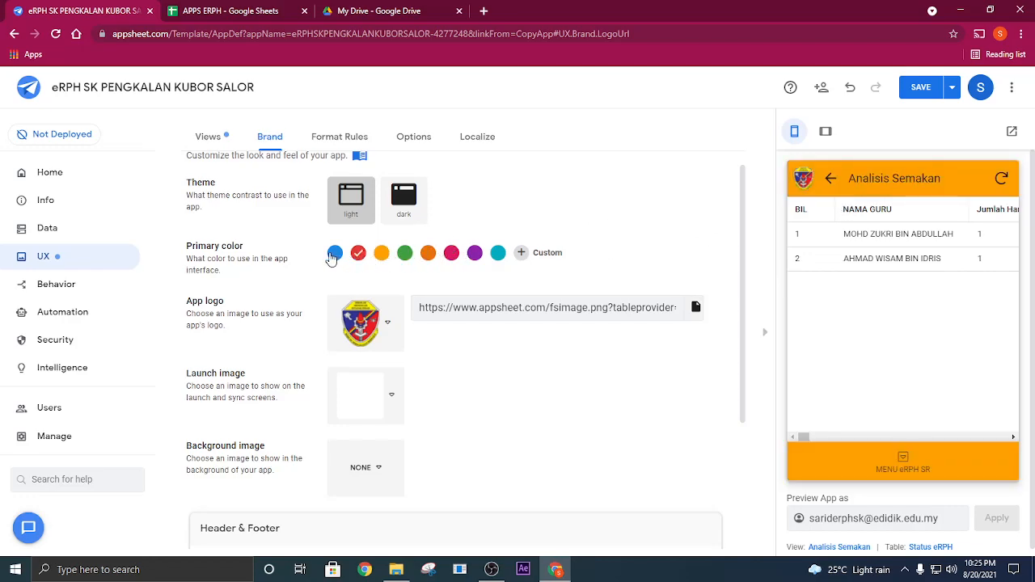
left_click(521, 253)
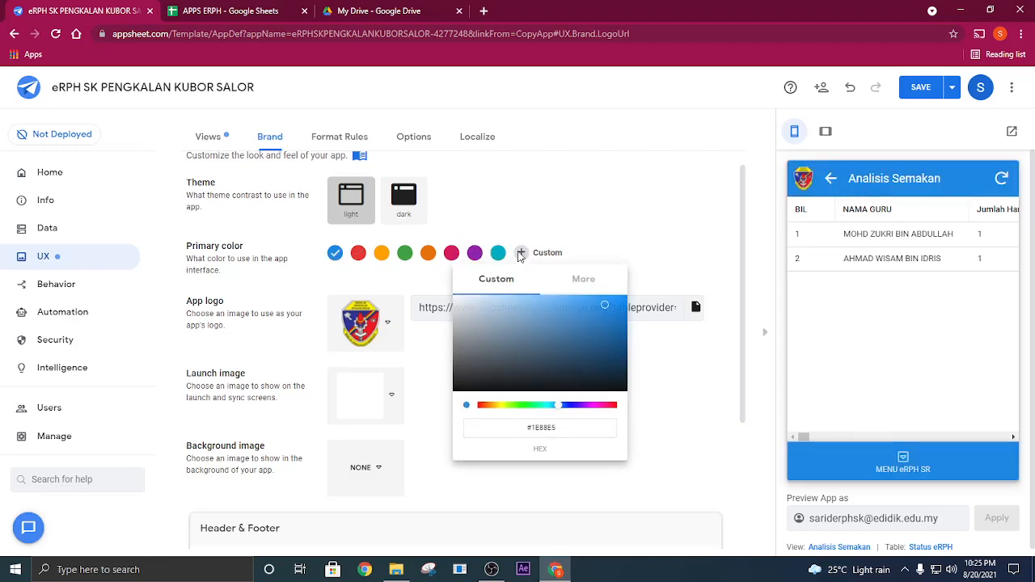
left_click(587, 307)
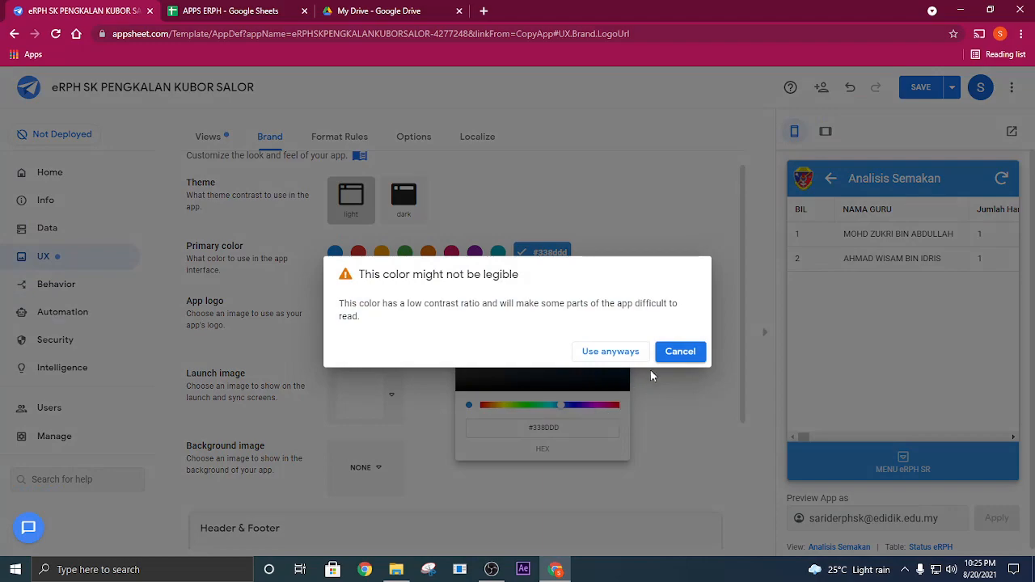
left_click(676, 353)
left_click_drag(564, 411, 528, 411)
left_click(606, 314)
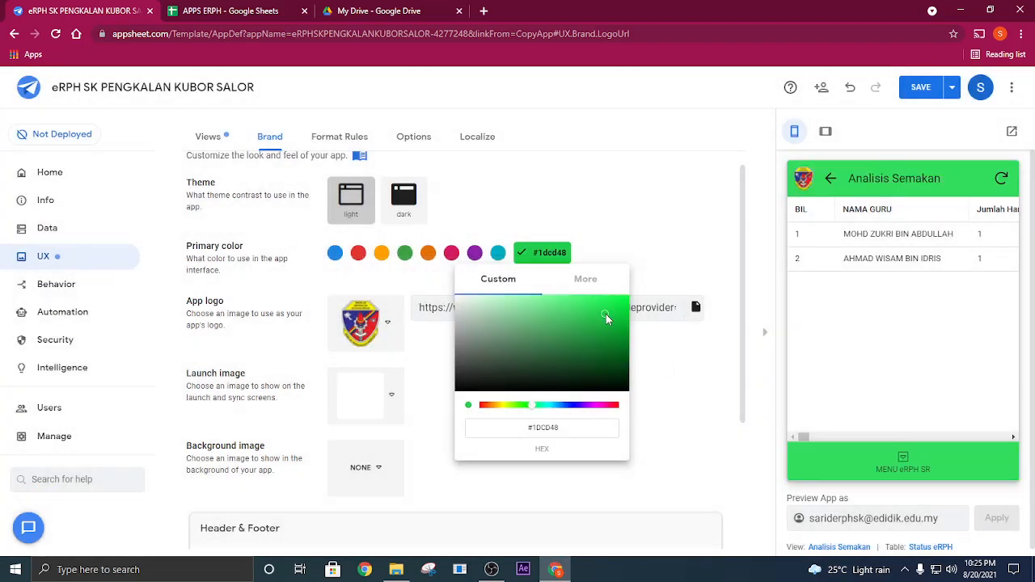
left_click(615, 407)
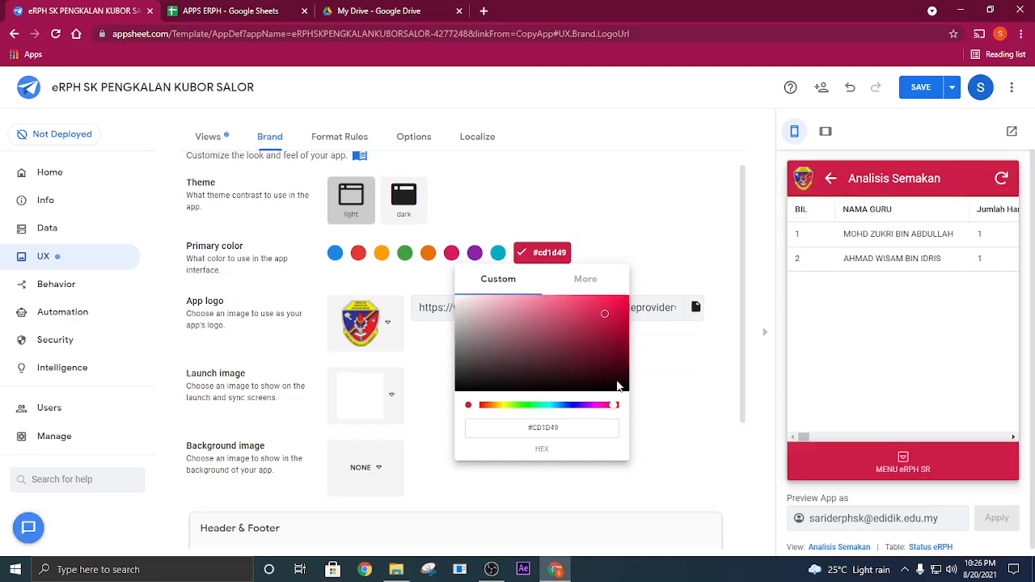
left_click(619, 386)
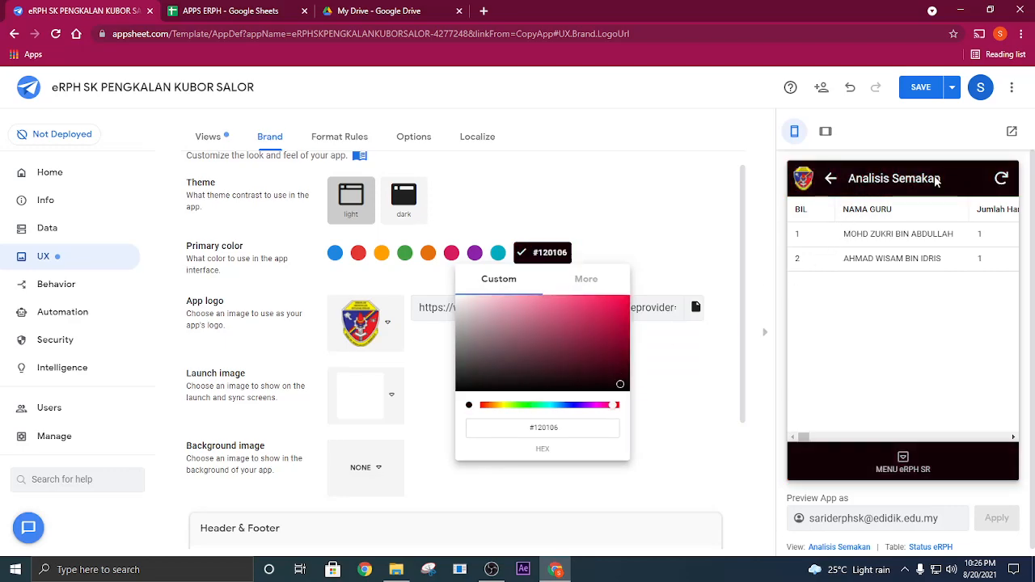
mouse_move(598, 388)
left_mouse_down()
mouse_move(479, 357)
mouse_move(505, 341)
mouse_move(520, 375)
mouse_move(621, 388)
left_mouse_up()
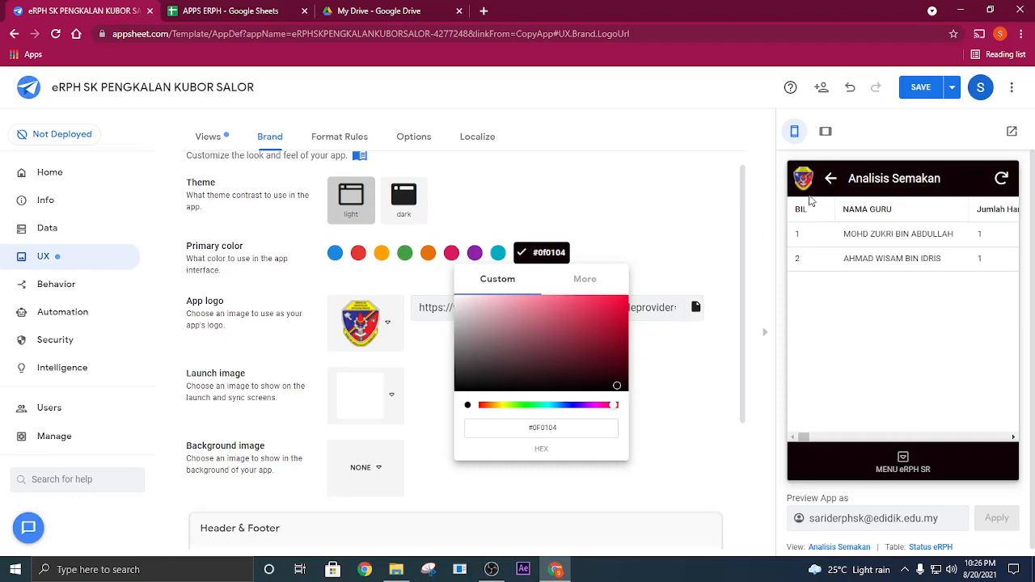
left_click(632, 132)
- Look over the launch image choices without changing it and set the background image to the light-blue pattern
scroll(890, 412, "down", 1)
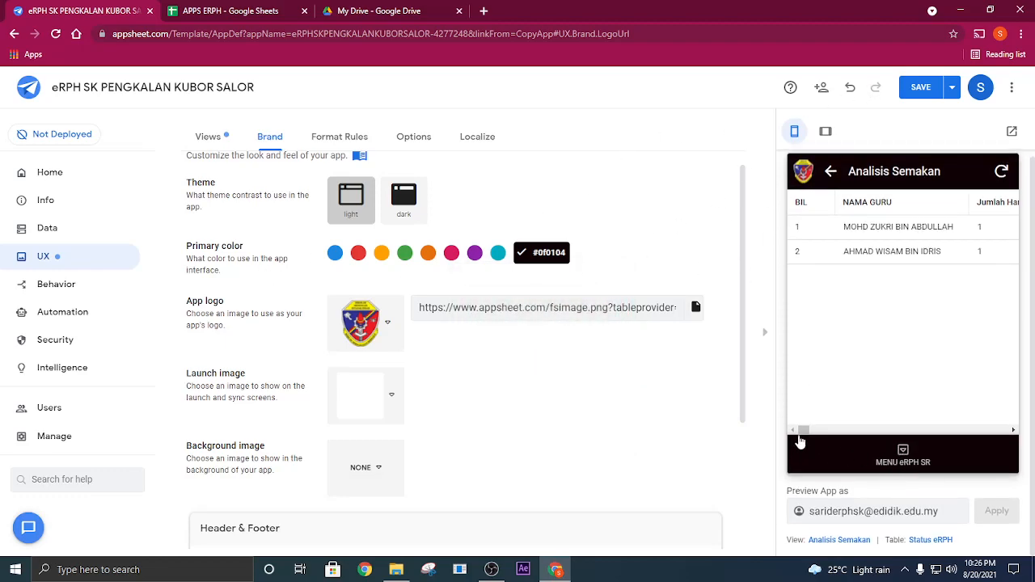
scroll(372, 458, "down", 1)
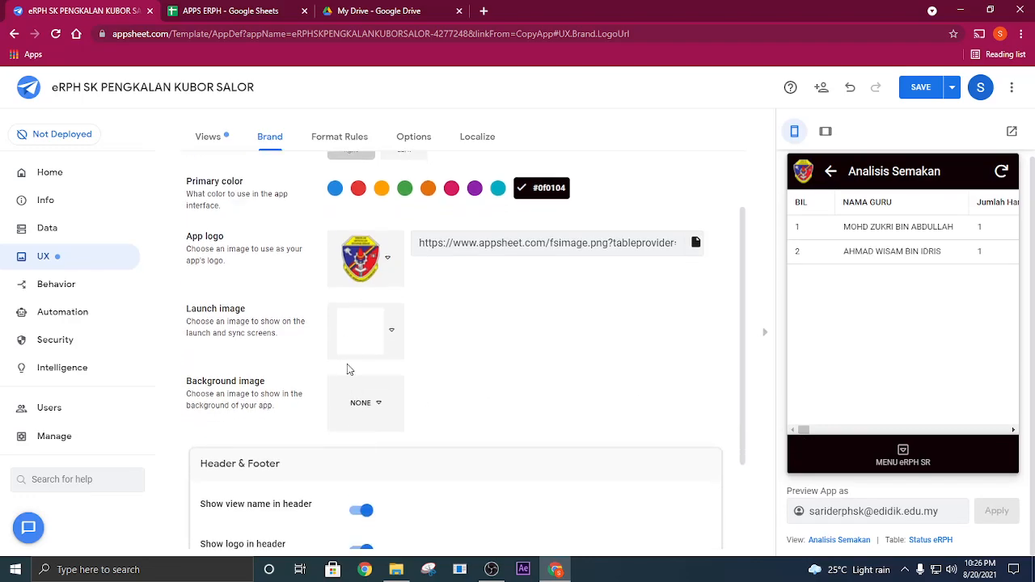
left_click(384, 331)
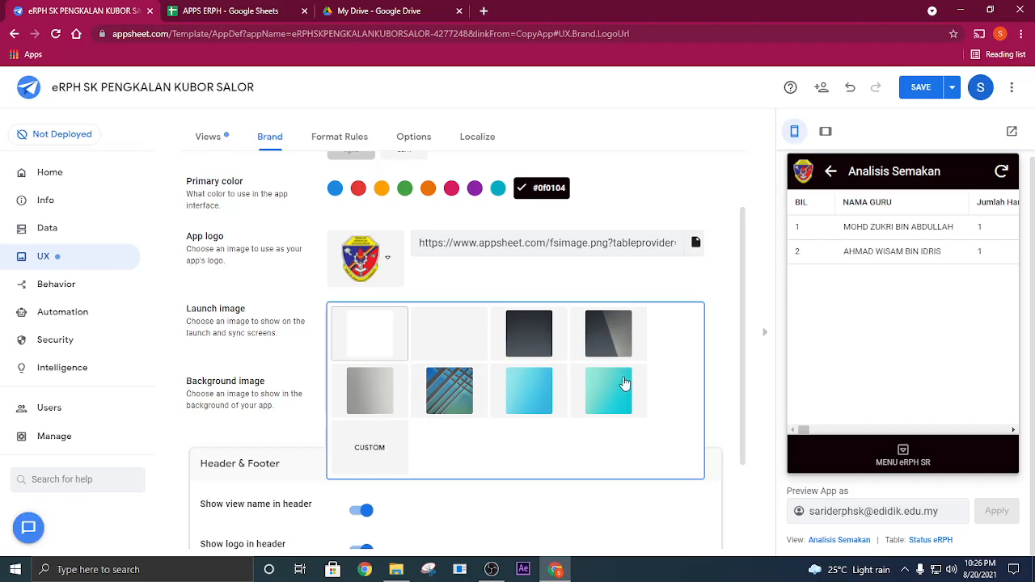
left_click(453, 275)
left_click(372, 408)
left_click(459, 419)
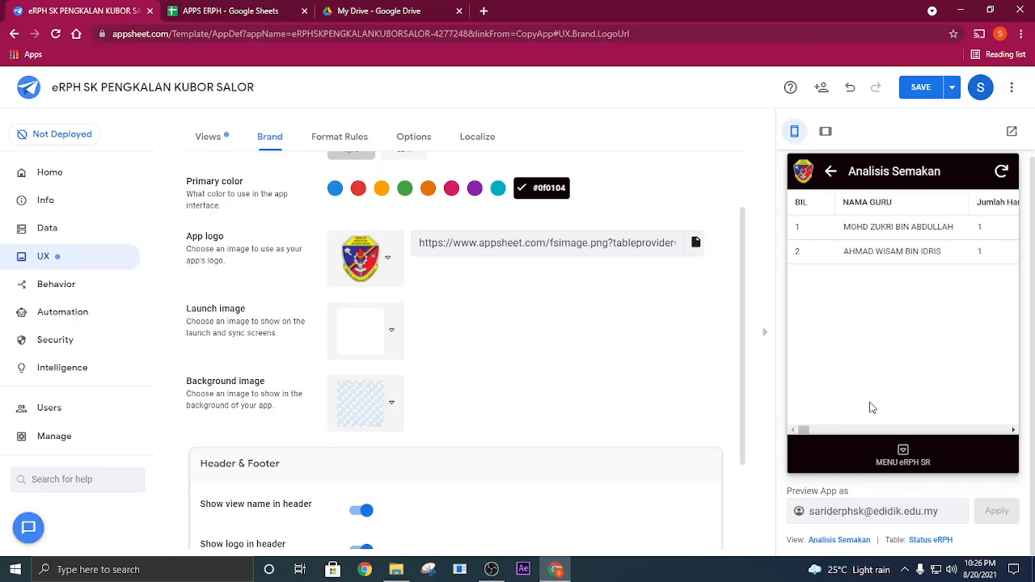
- Review the Header & Footer options and save the app's branding changes
scroll(586, 387, "down", 2)
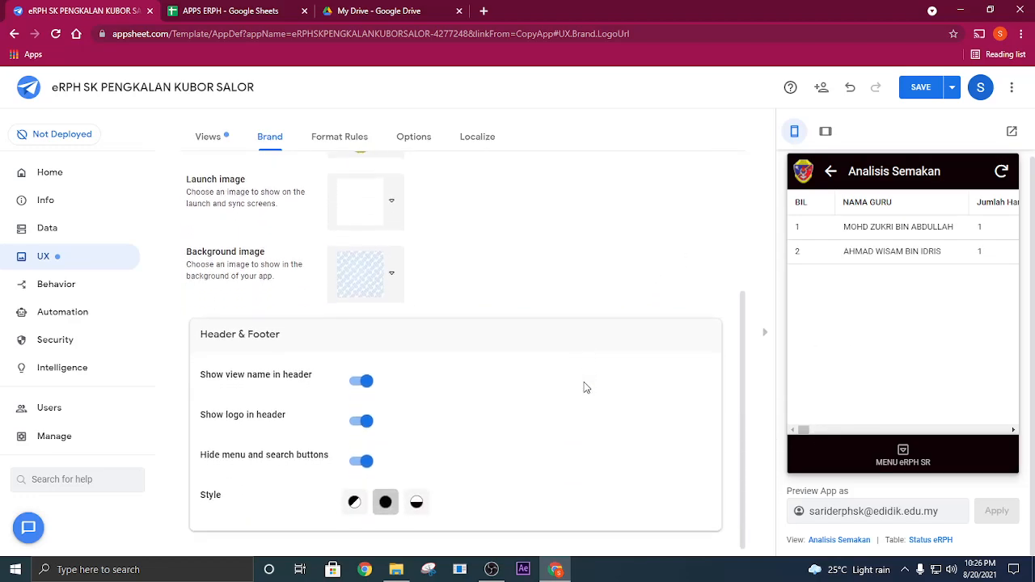
scroll(585, 387, "up", 1)
left_click(920, 86)
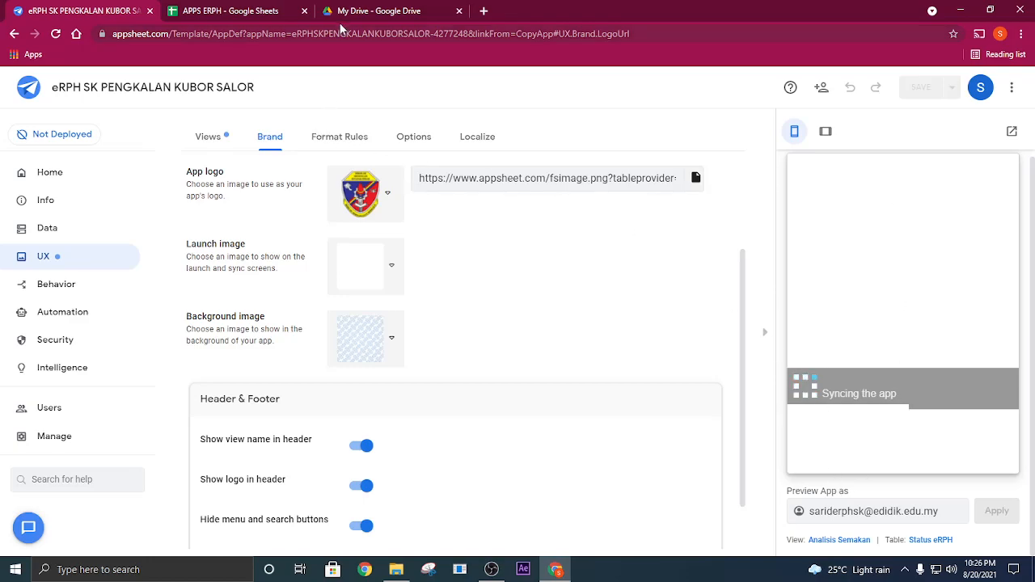
- Check the teacher rows on the Status eRPH sheet of the APPS ERPH spreadsheet and return to the AppSheet editor
left_click(247, 8)
left_click(156, 229)
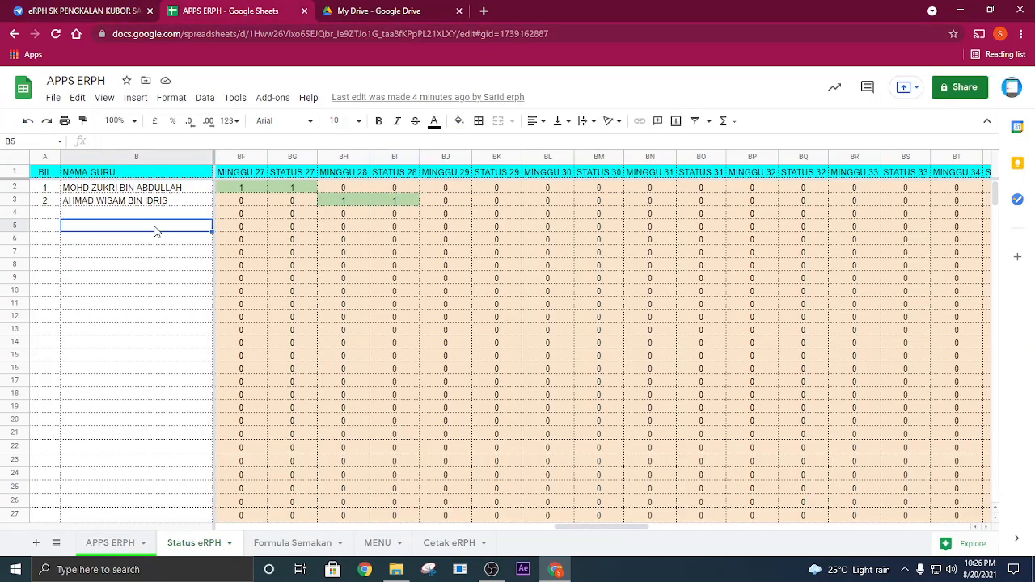
left_click(90, 204)
left_click(125, 192)
left_click(134, 214)
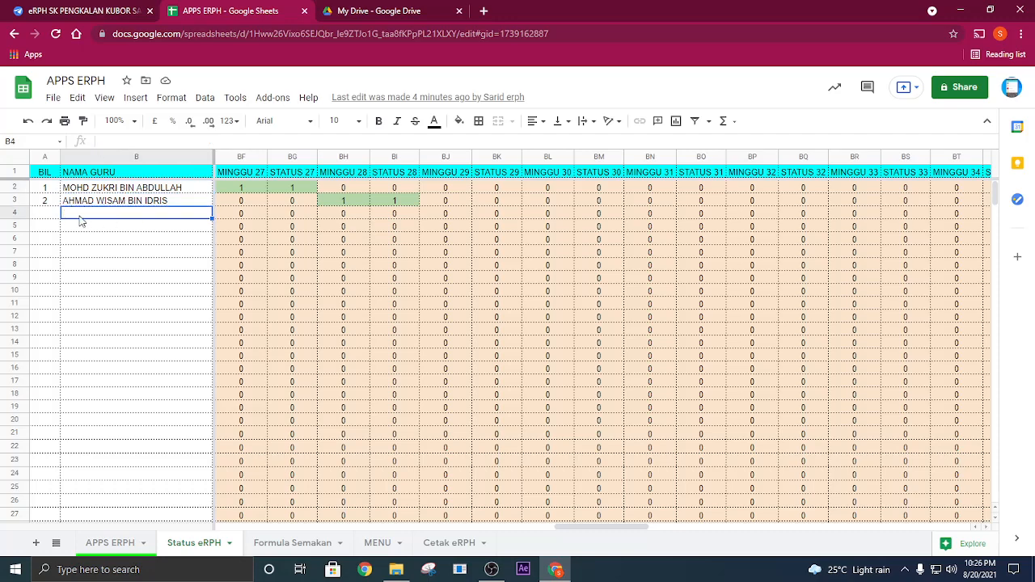
left_click(89, 11)
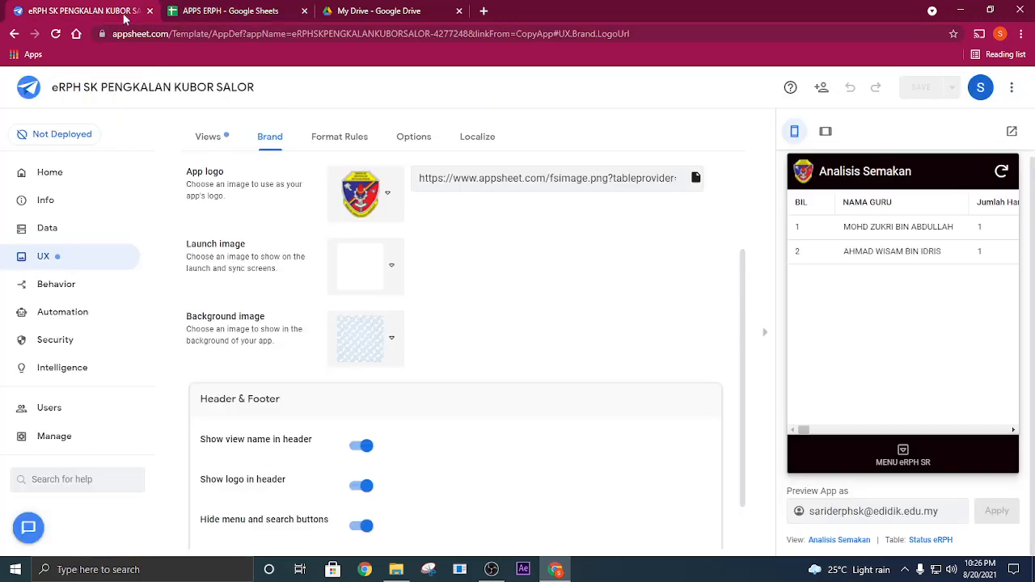
- Open a new eRPH entry from the preview's MENU eRPH SR and select the third teacher matching "SA" as NAMA GURU
left_click(905, 449)
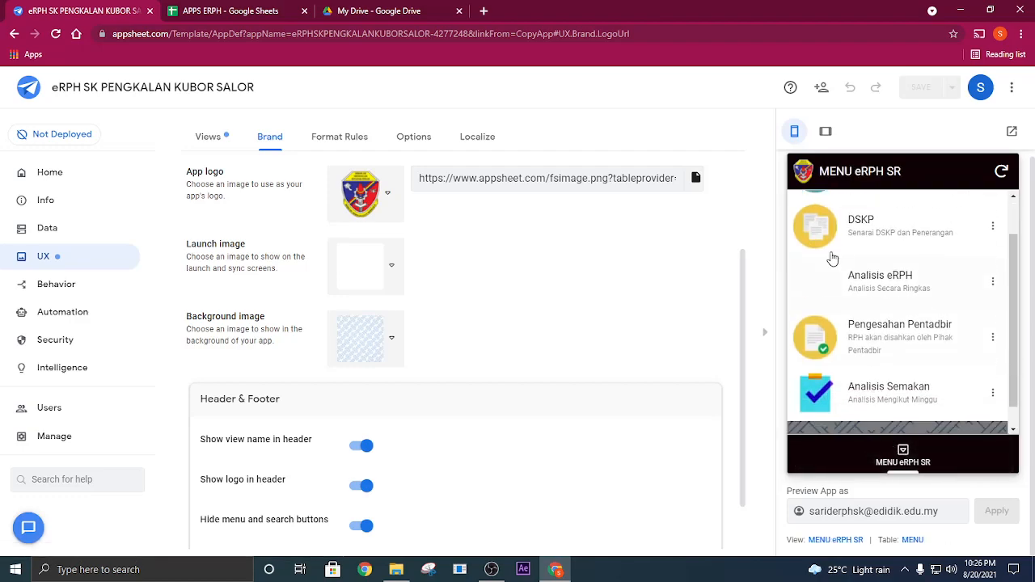
left_click(876, 231)
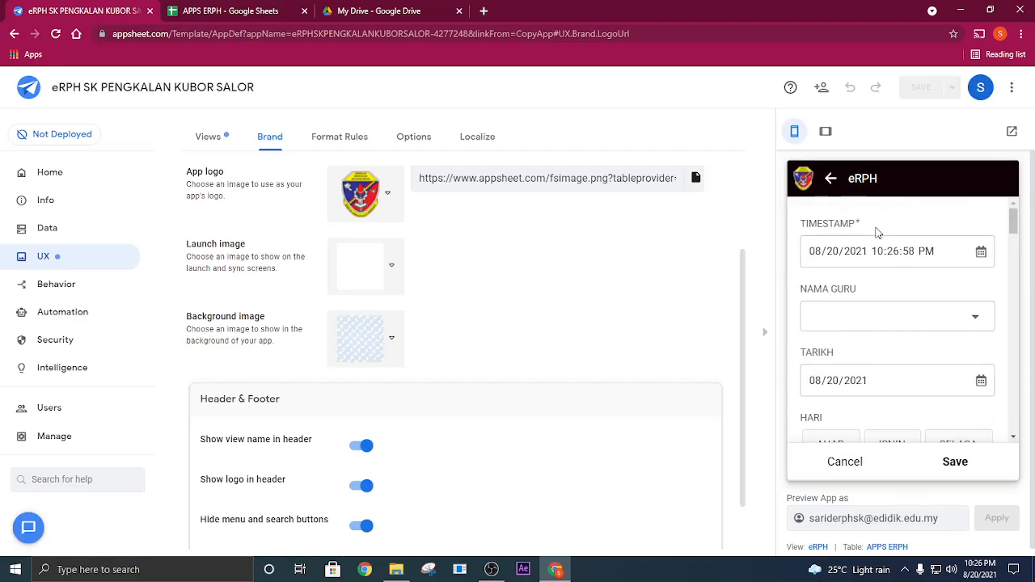
left_click(890, 314)
scroll(893, 315, "down", 3)
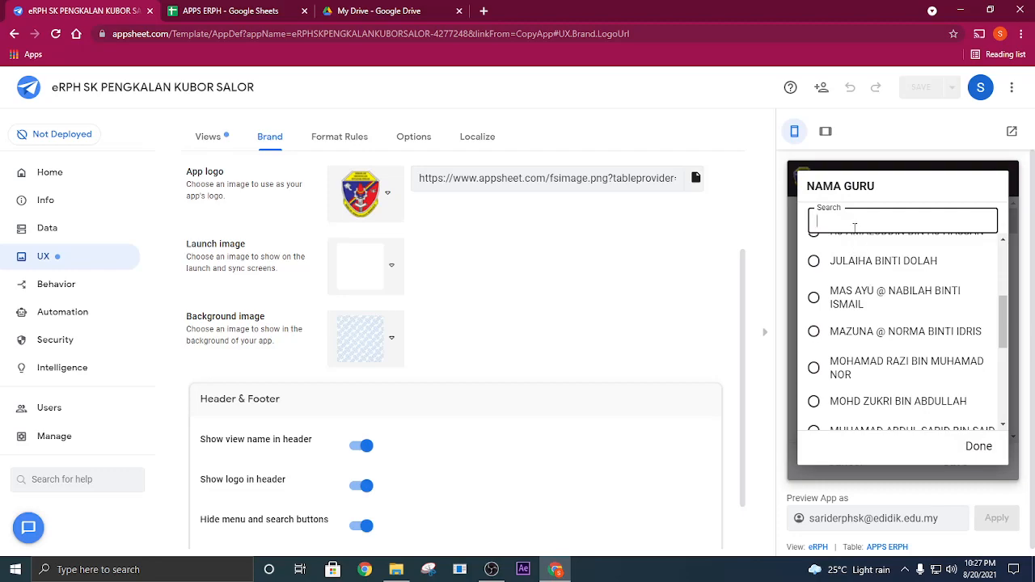
type("SA")
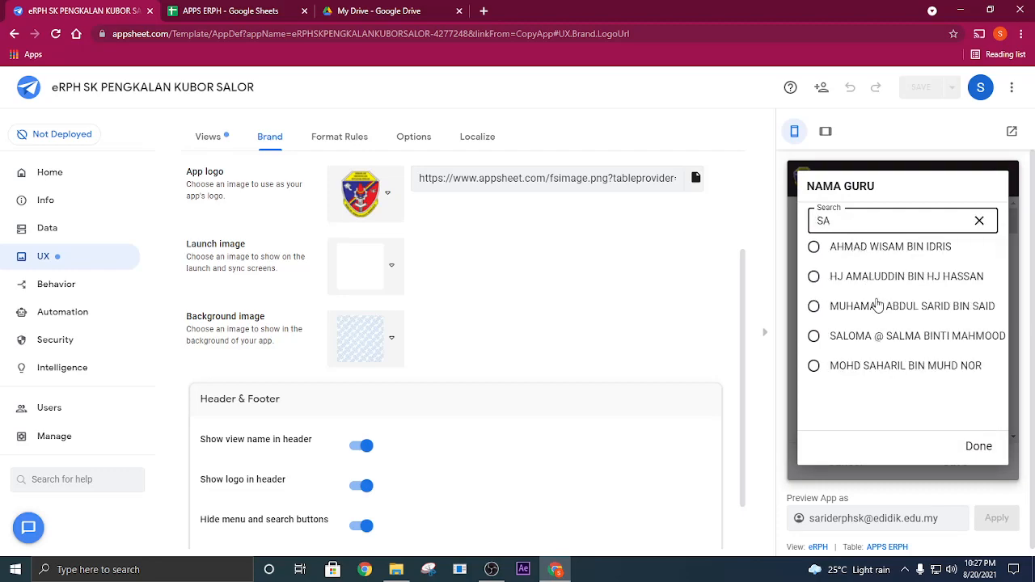
left_click(880, 311)
- Set the entry's TARIKH to August 22, 2021 and its HARI to AHAD
left_click(961, 316)
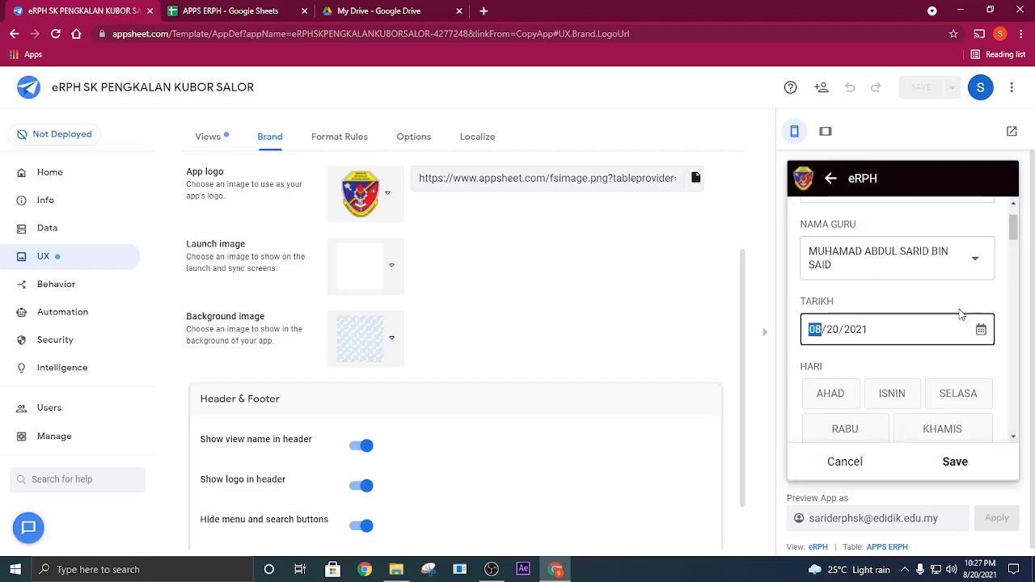
left_click(980, 330)
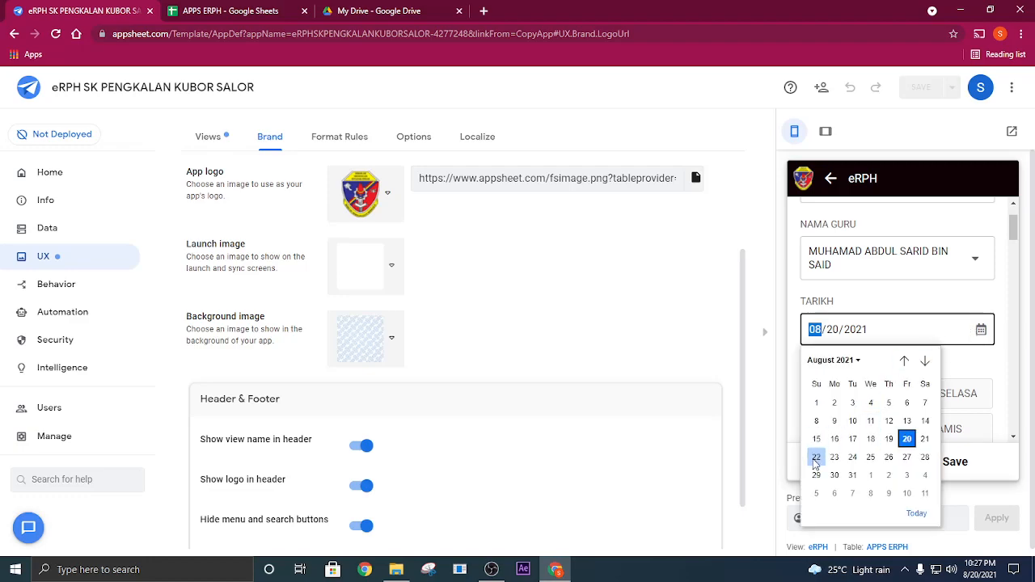
left_click(815, 458)
scroll(857, 385, "down", 2)
left_click(831, 331)
- Search the MINGGU choices for 28 and set the week to M28
scroll(887, 371, "down", 1)
left_click(887, 368)
scroll(870, 352, "down", 2)
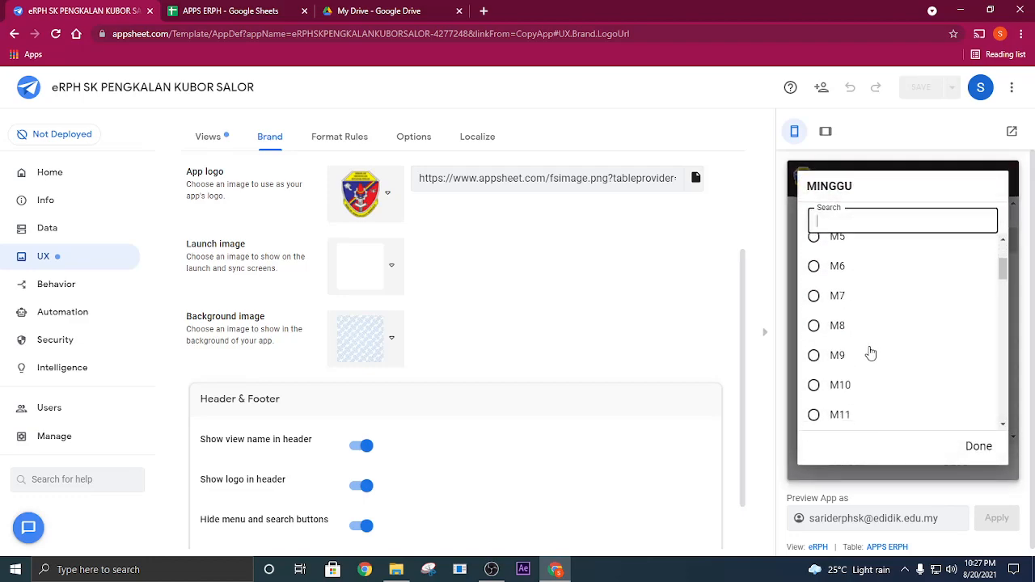
type("28")
left_click(846, 257)
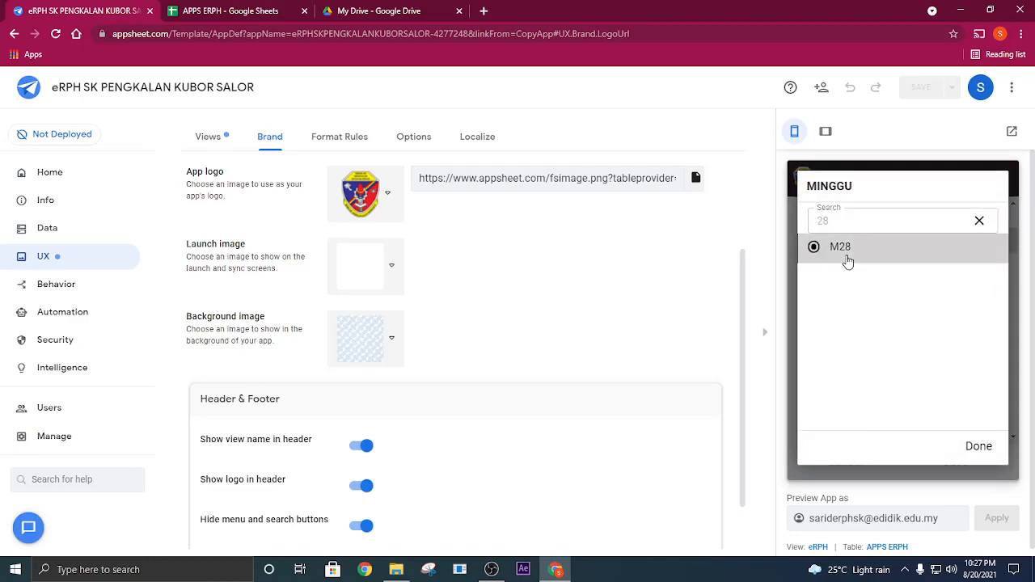
- Set the lesson's MASA MULA to 10:00 PAGI
left_click(897, 302)
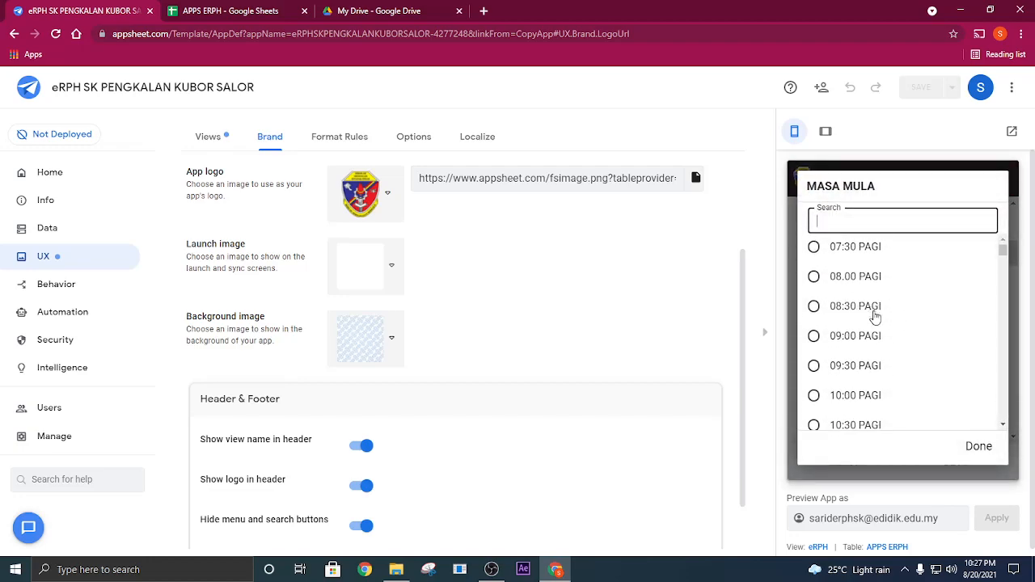
scroll(881, 331, "down", 1)
left_click(868, 331)
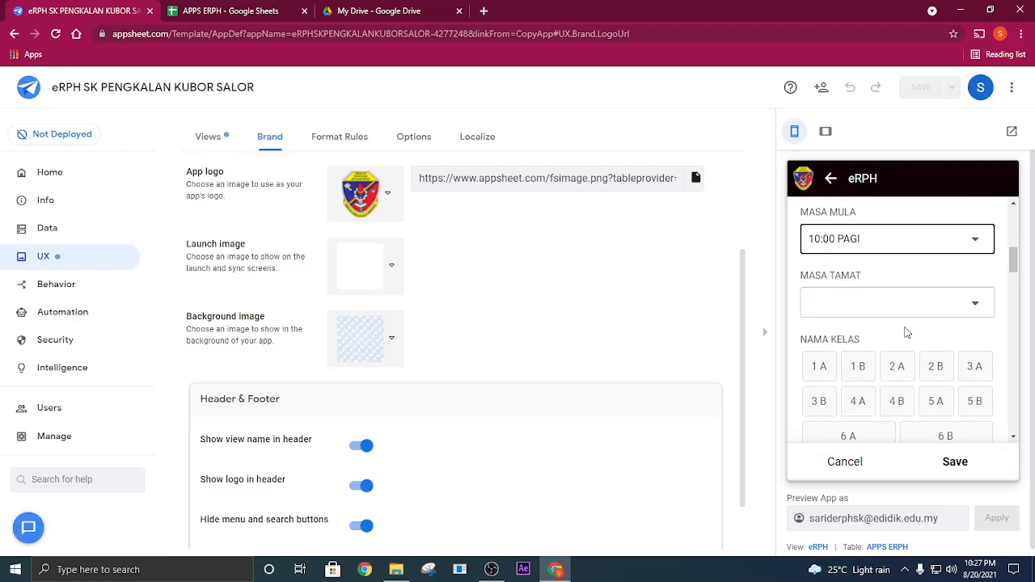
- Set the lesson's MASA TAMAT to 01:00 TGH
left_click(899, 317)
scroll(899, 323, "down", 1)
scroll(899, 323, "up", 1)
left_click(957, 195)
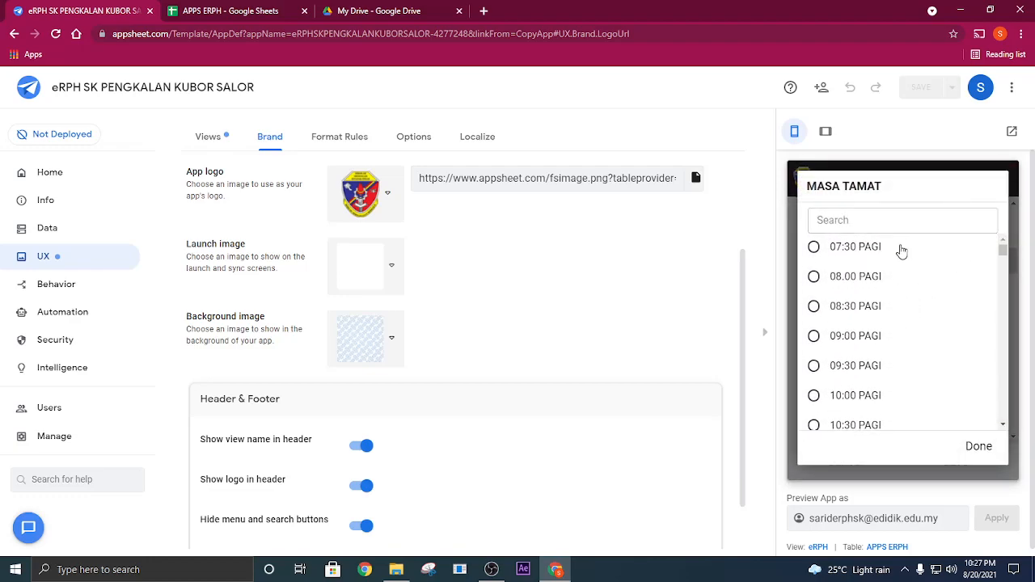
scroll(876, 380, "down", 3)
scroll(874, 387, "down", 2)
scroll(869, 382, "up", 2)
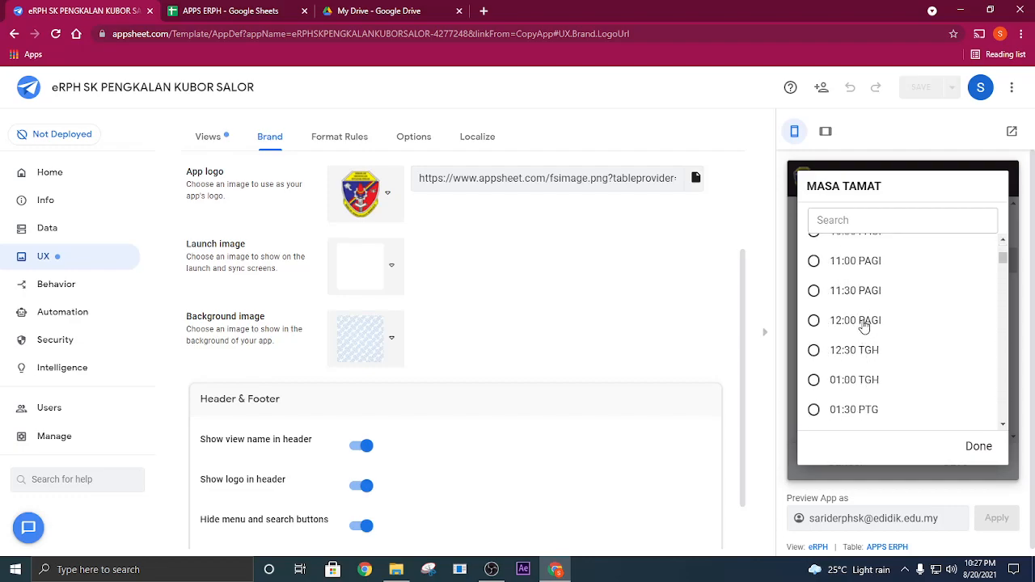
left_click(862, 380)
- Change the lesson's MASA MULA to 12:00 PAGI
scroll(866, 380, "up", 1)
left_click(873, 310)
scroll(871, 359, "down", 2)
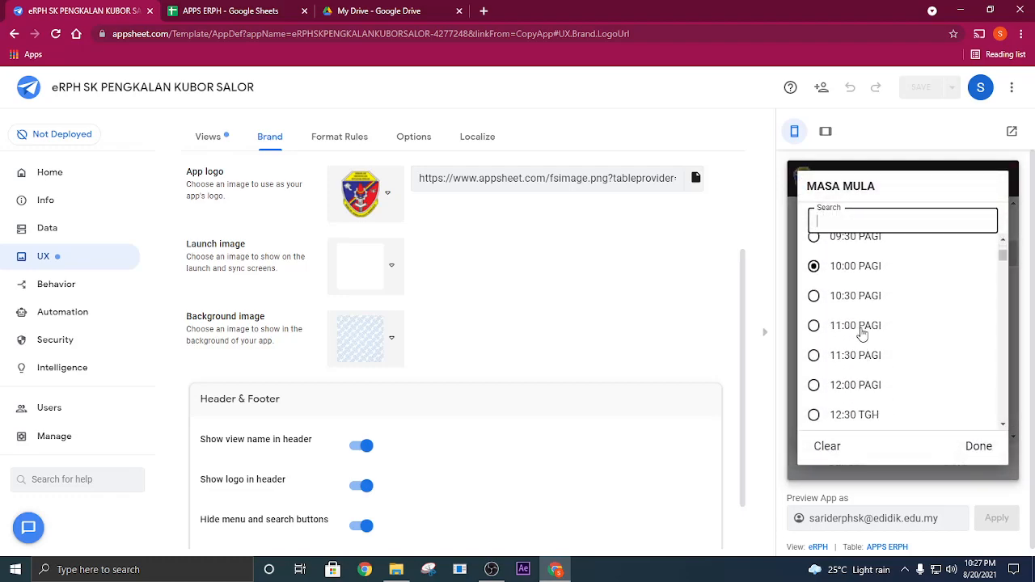
left_click(861, 384)
- Select class 5 A under NAMA KELAS for the lesson
scroll(906, 350, "down", 1)
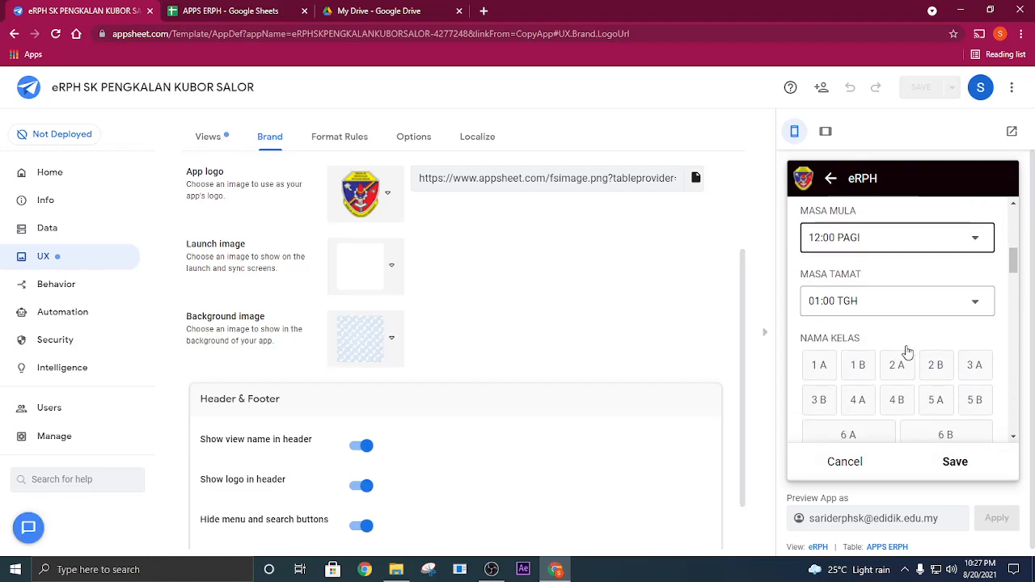
scroll(914, 351, "down", 1)
left_click(936, 335)
- Set the lesson's SUBJEK to PEND. MUZIK
scroll(914, 339, "down", 2)
left_click(890, 325)
scroll(885, 332, "down", 3)
scroll(881, 349, "down", 1)
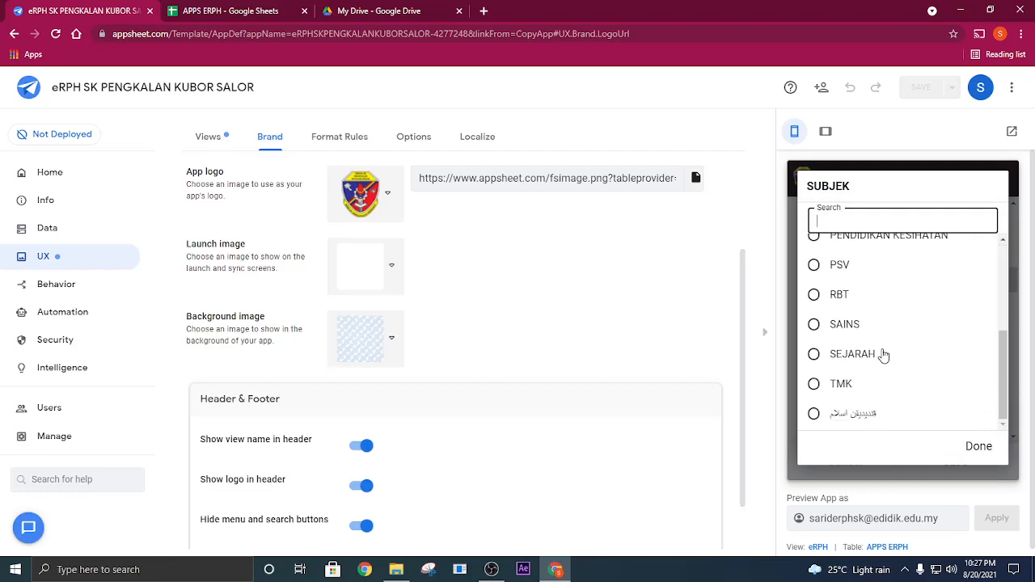
scroll(897, 340, "up", 2)
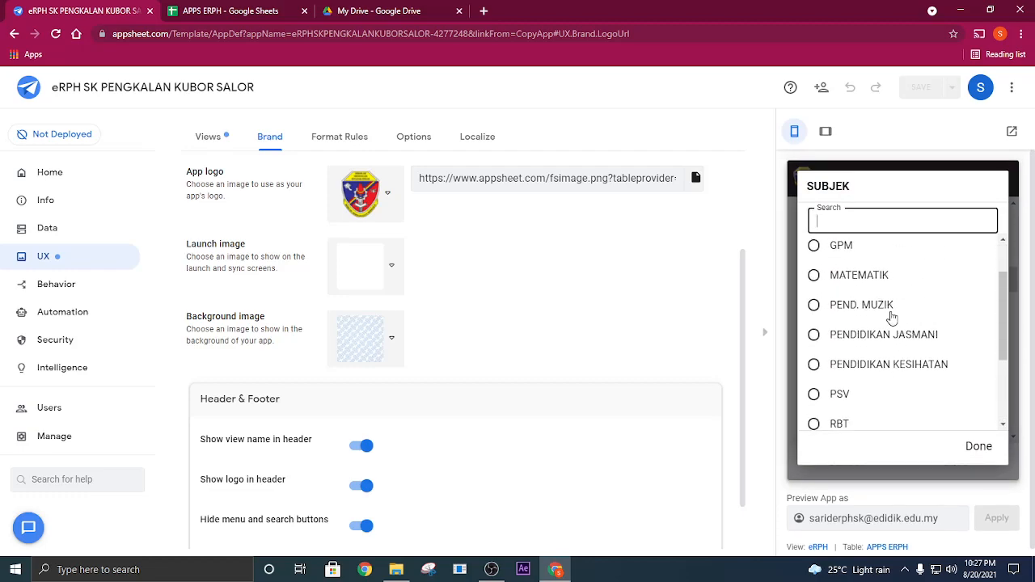
left_click(888, 310)
- Choose the lesson's TAHUN and a music module under TEMA/BIDANG/TERAS
left_click(920, 310)
scroll(857, 267, "down", 1)
scroll(851, 261, "up", 1)
left_click(851, 261)
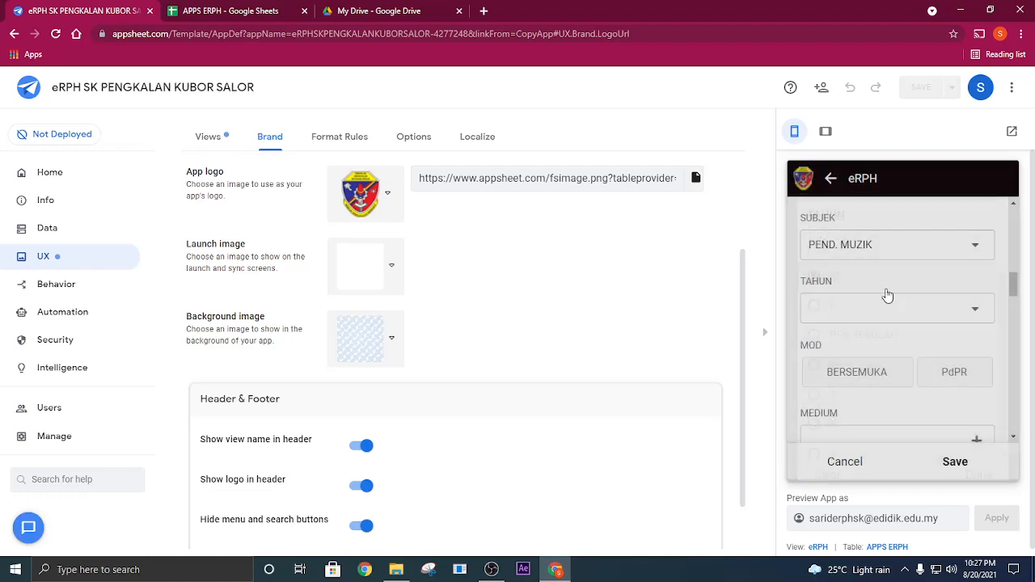
scroll(906, 347, "down", 1)
left_click(889, 309)
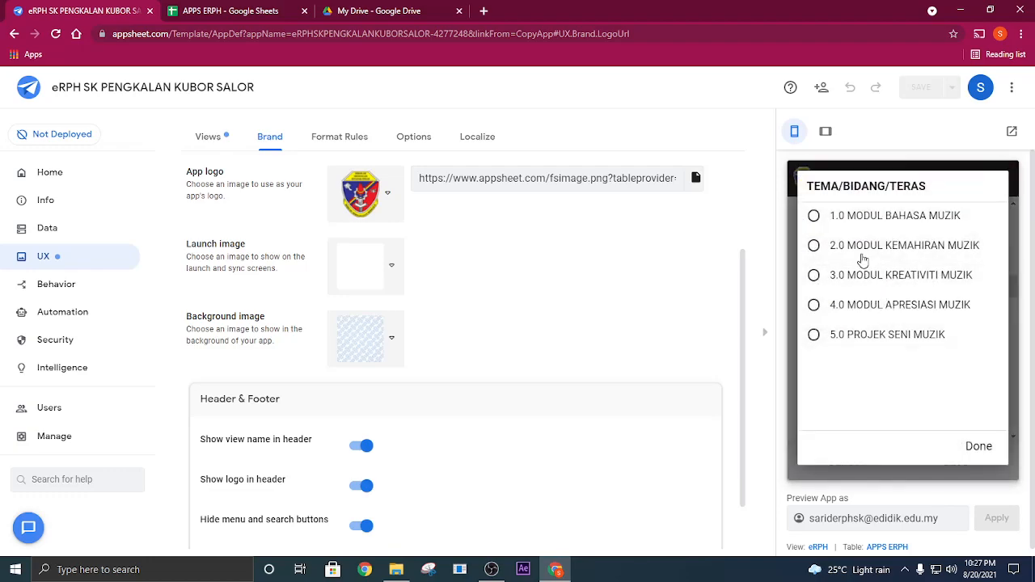
left_click(898, 308)
scroll(898, 339, "down", 1)
- Set SK to 2.4 Rekoder and SP to the 2.4.1 option (iv) Embouchure yang betul
left_click(907, 311)
scroll(875, 371, "down", 1)
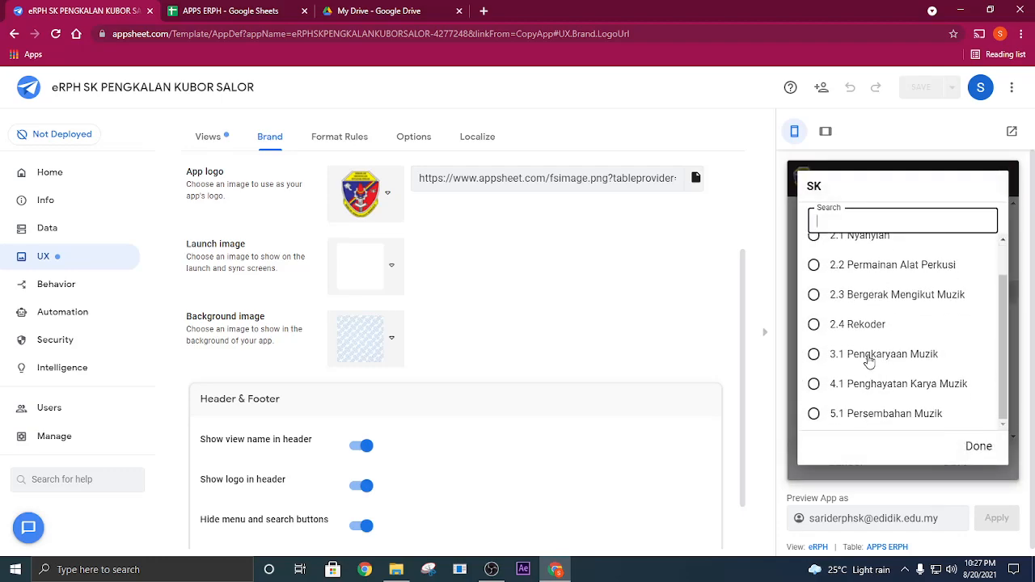
left_click(878, 324)
scroll(899, 337, "down", 1)
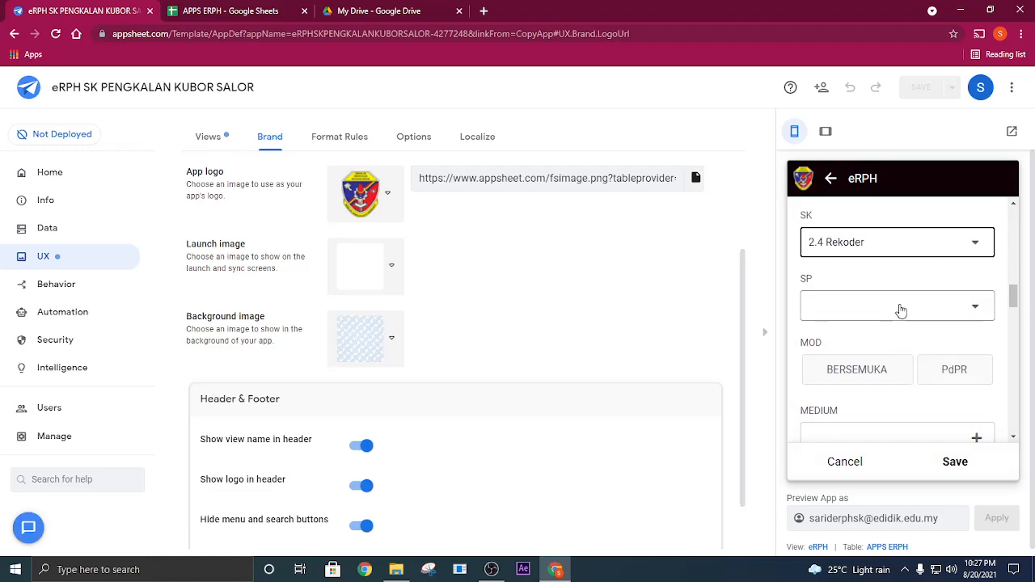
left_click(899, 305)
scroll(902, 350, "down", 2)
left_click(874, 342)
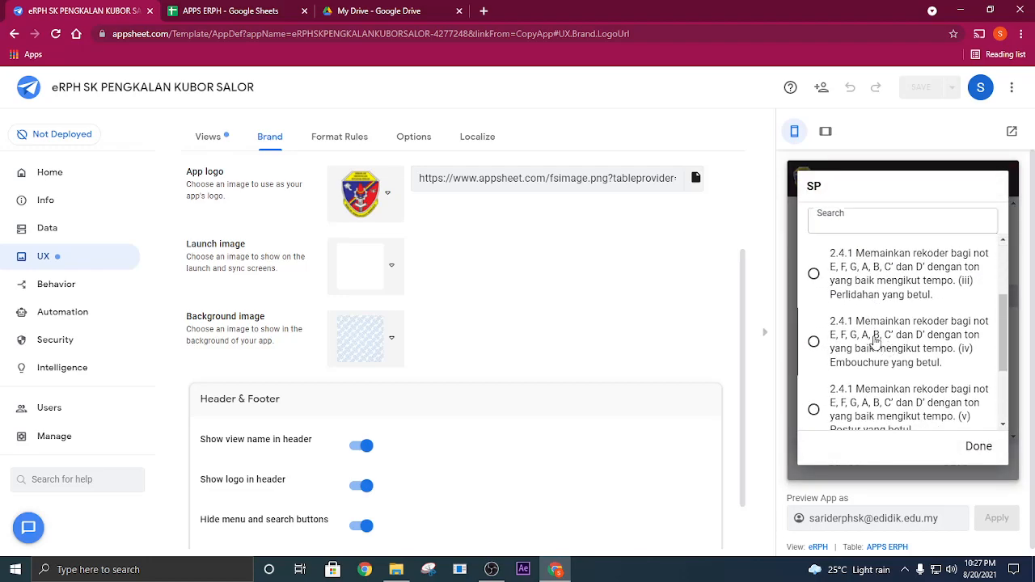
- Set MOD to PdPR and choose WHATSAPP, GOOGLE MEET, YOUTUBE and BUKU TEKS/ AKTIVITI as the MEDIUM
scroll(938, 324, "down", 2)
left_click(955, 287)
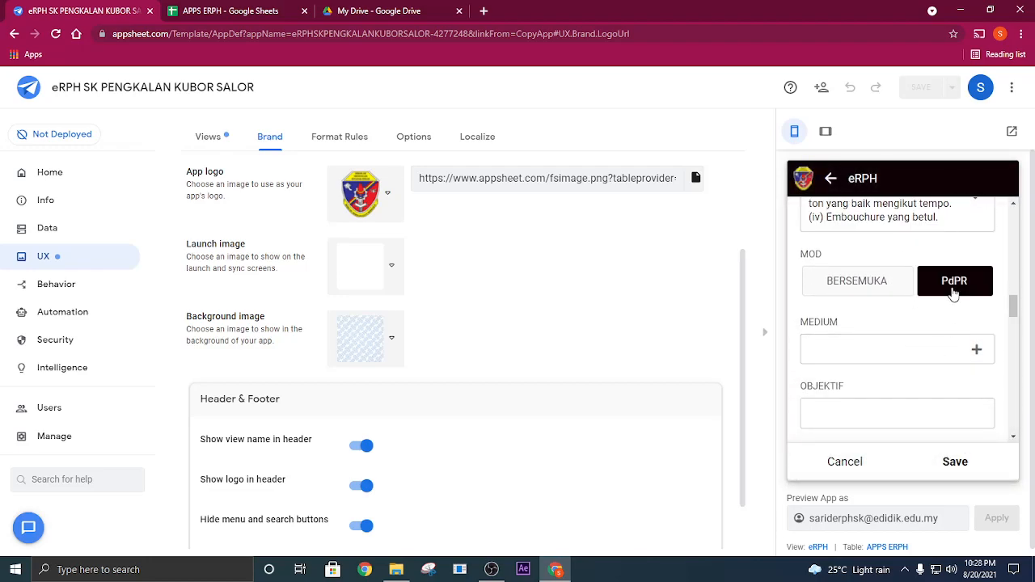
left_click(968, 342)
left_click(833, 254)
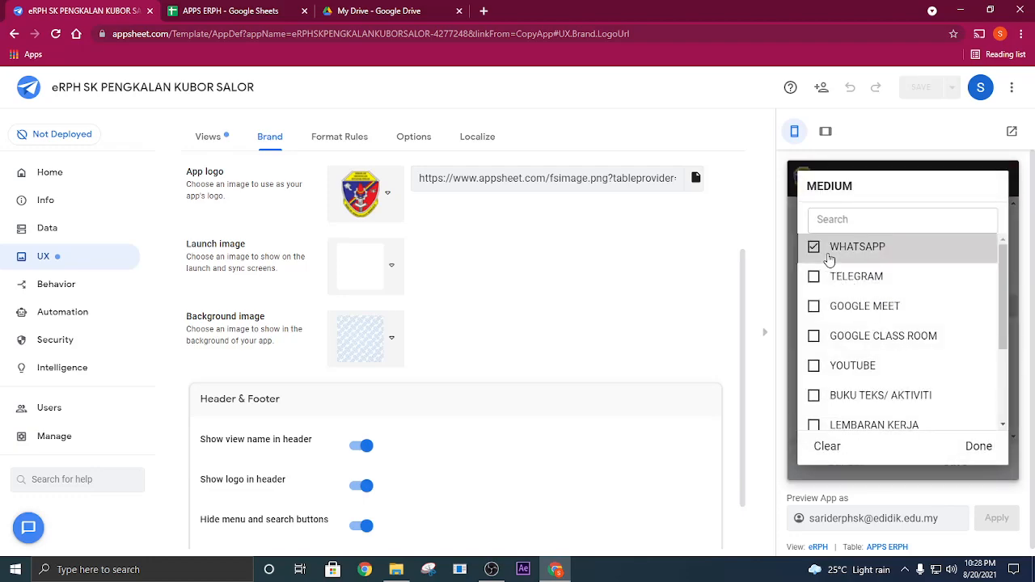
left_click(831, 312)
left_click(825, 338)
scroll(841, 364, "down", 1)
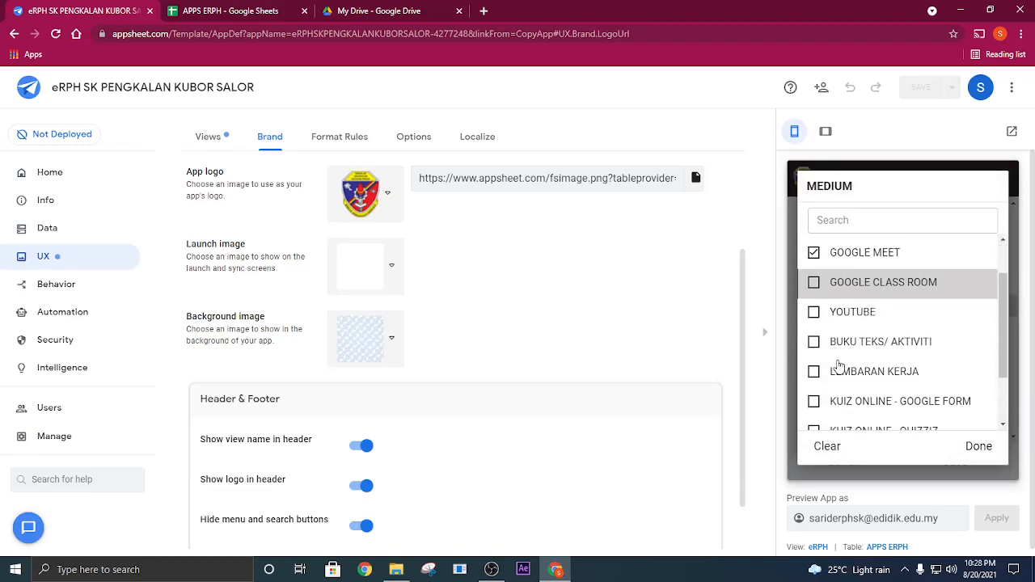
left_click(831, 334)
left_click(814, 302)
scroll(839, 364, "down", 1)
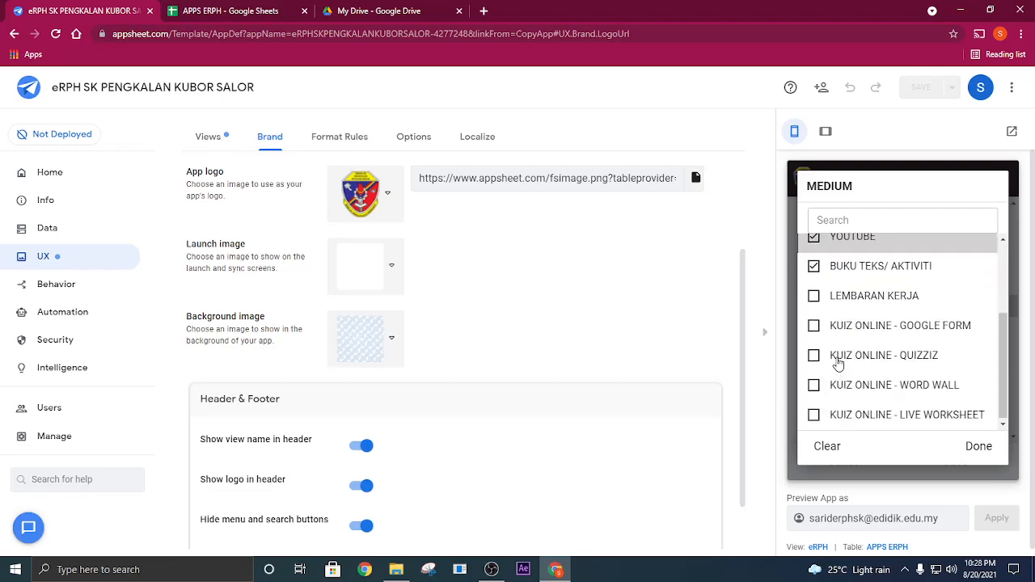
left_click(979, 446)
- Fill OBJEKTIF, KRITERIA KEJAYAAN and RINGKASAN AKTIVITI with the placeholder text XXXXXXXXXXX
scroll(920, 409, "down", 1)
left_click(902, 366)
type("XXXXXXXXXXX")
key("Tab")
type("XXXXXXXXXXX")
scroll(884, 388, "down", 2)
left_click(853, 361)
type("XXXXXXXXXXX")
- Set BBM to "Kad bergambar, kad perkataan dan lembaran kerja."
scroll(853, 368, "down", 1)
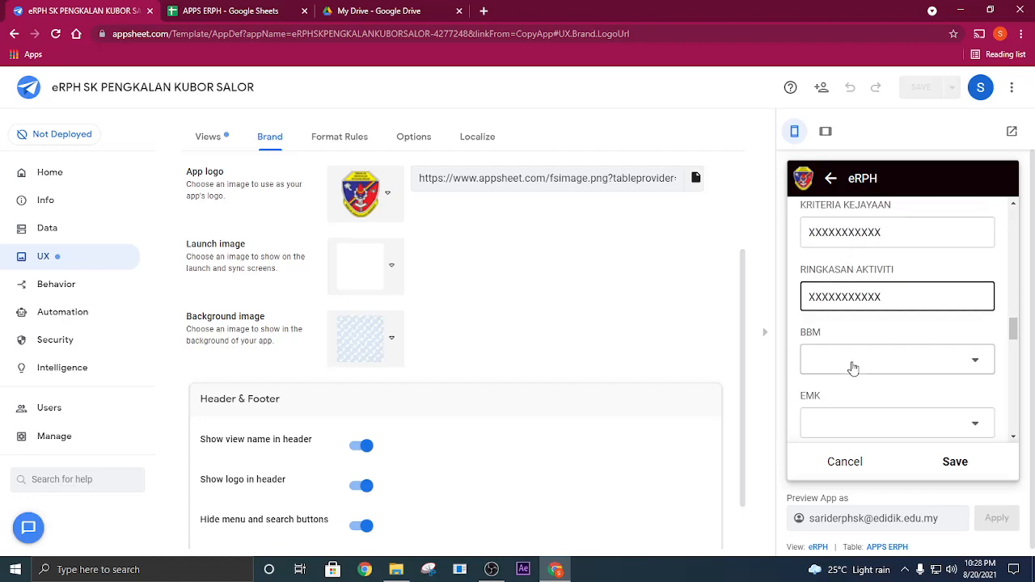
left_click(850, 369)
left_click(859, 330)
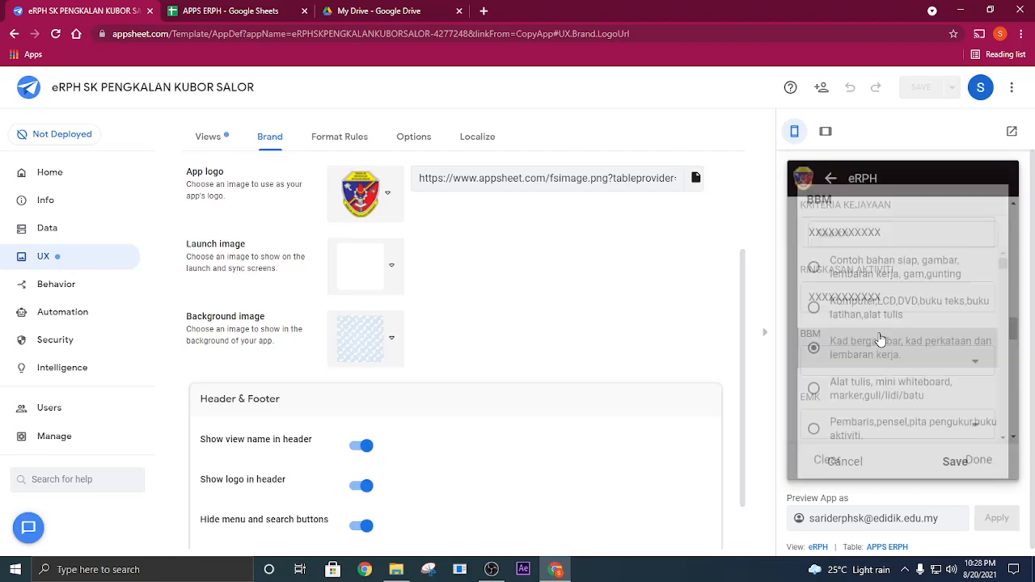
- Add two more lines of placeholder text, XXXXXXXXX and XXXXXXXXXXX, to RINGKASAN AKTIVITI
left_click(895, 301)
key("Return")
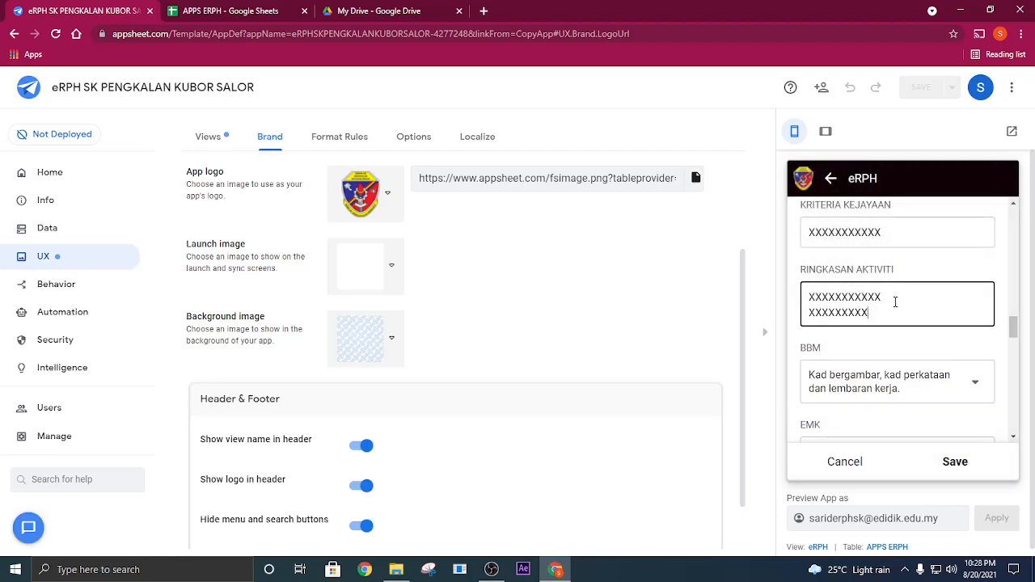
type("XXXXXXXXX")
key("Return")
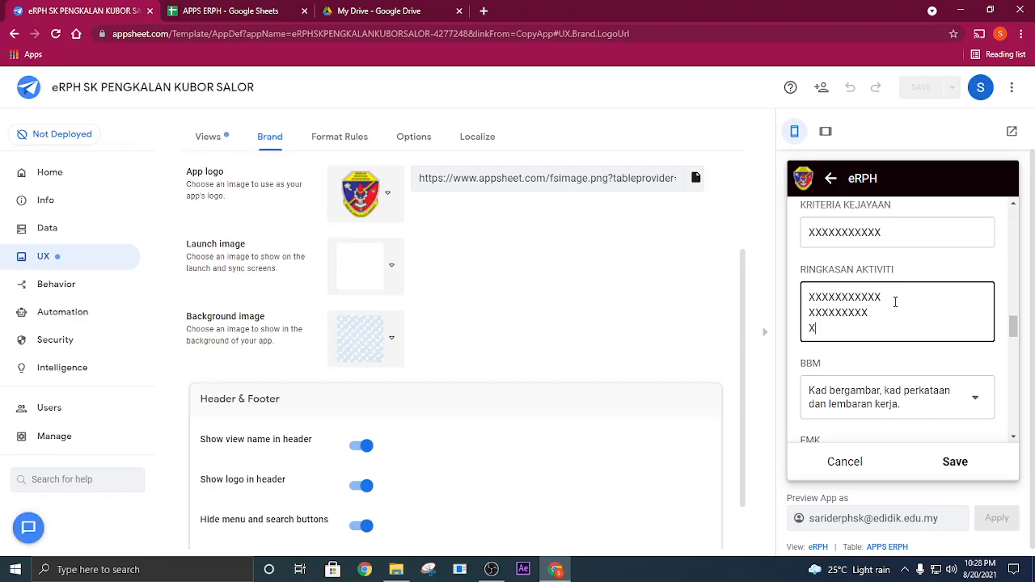
- Set EMK to Keusahawanan and choose a value for NILAI-NILAI MURNI
scroll(895, 302, "down", 3)
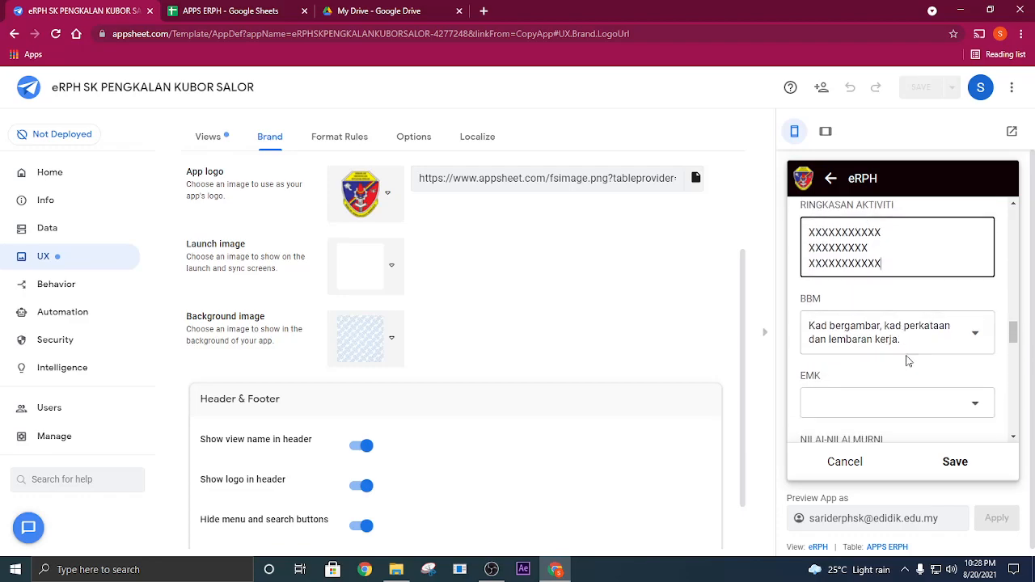
left_click(904, 344)
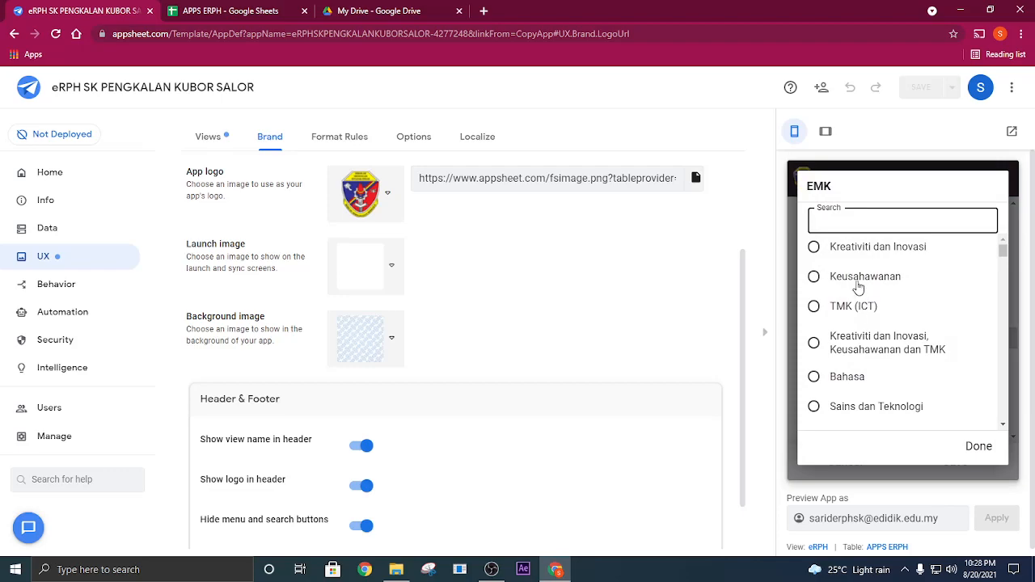
left_click(859, 277)
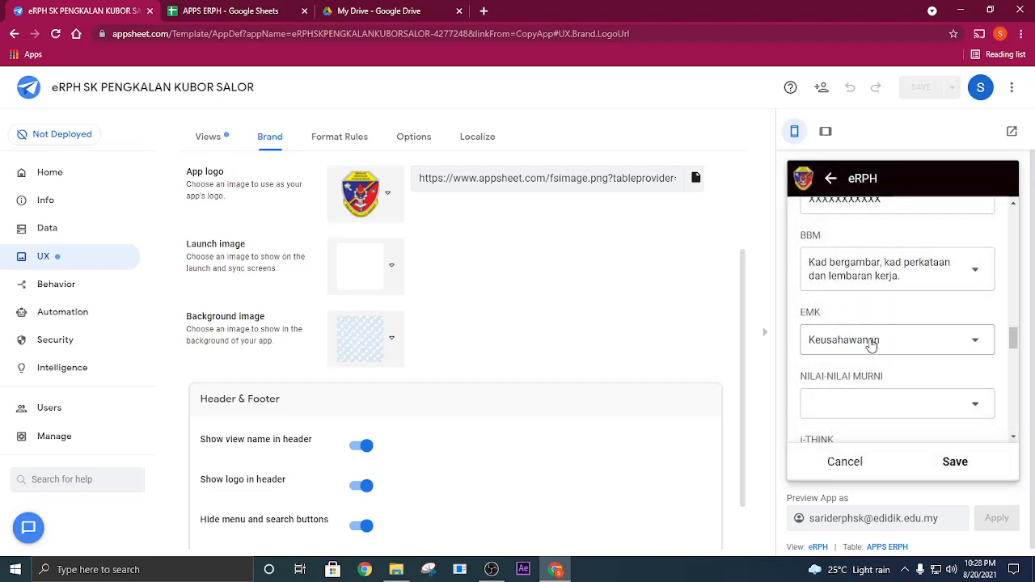
left_click(885, 405)
left_click(850, 321)
- Set i-THINK to Peta Buih Berganda and KECERDASAN PELBAGAI to Naturalistik
scroll(898, 380, "down", 2)
left_click(894, 368)
left_click(848, 331)
scroll(913, 365, "down", 1)
left_click(883, 371)
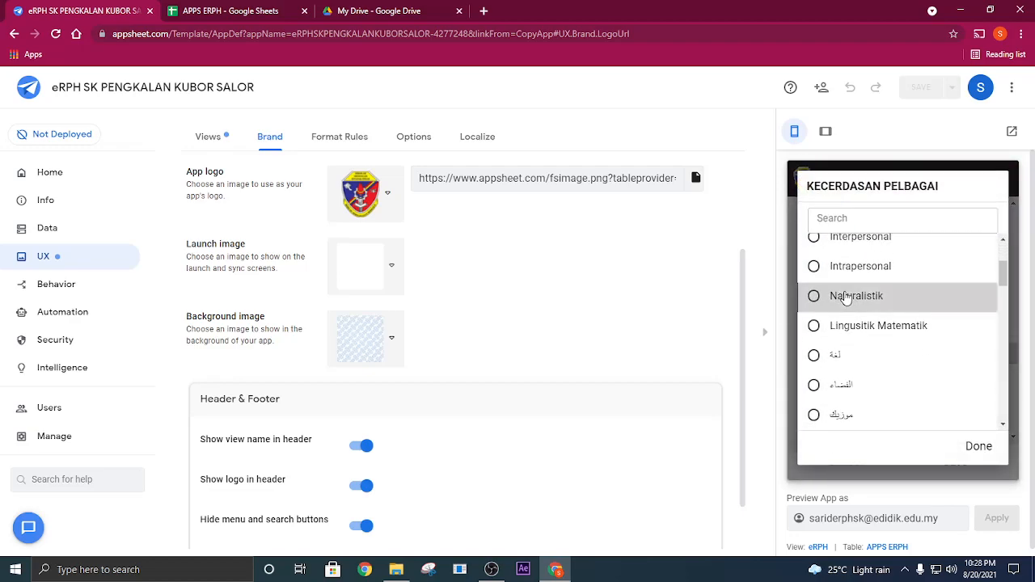
left_click(846, 298)
- Set KAEDAH to Kolaj and KBKK to Menyelesai Masalah
left_click(887, 370)
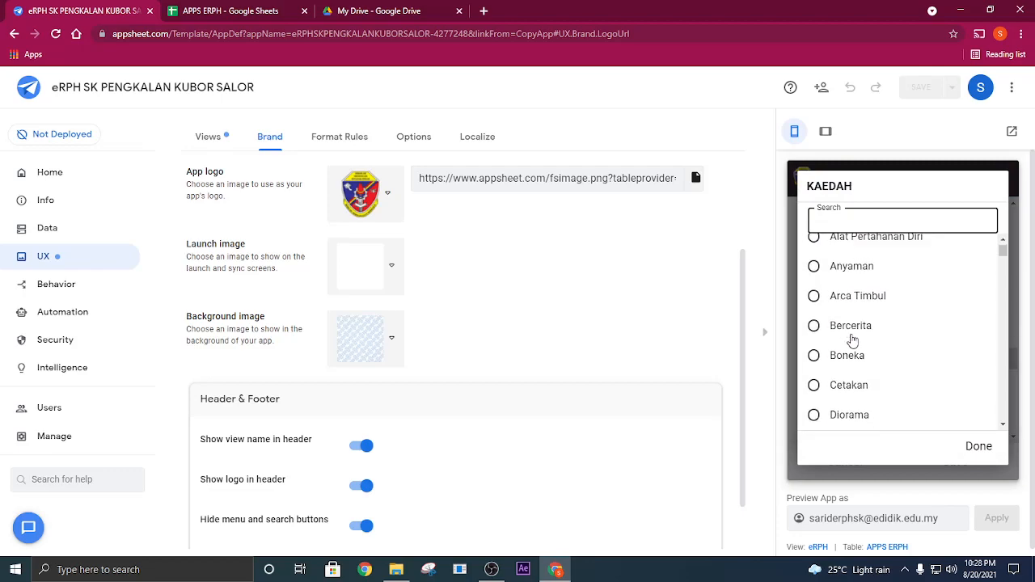
left_click(860, 367)
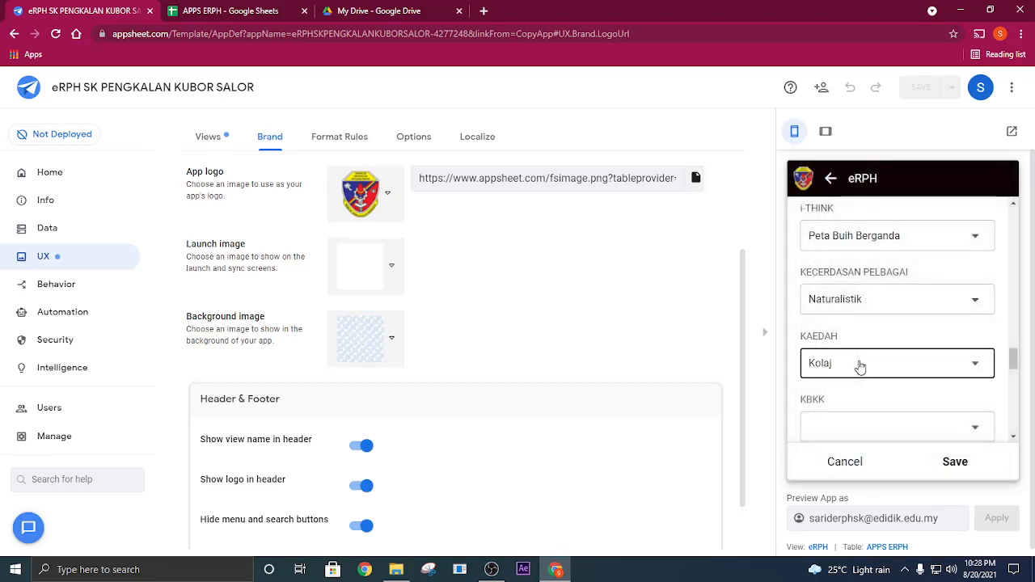
left_click(860, 314)
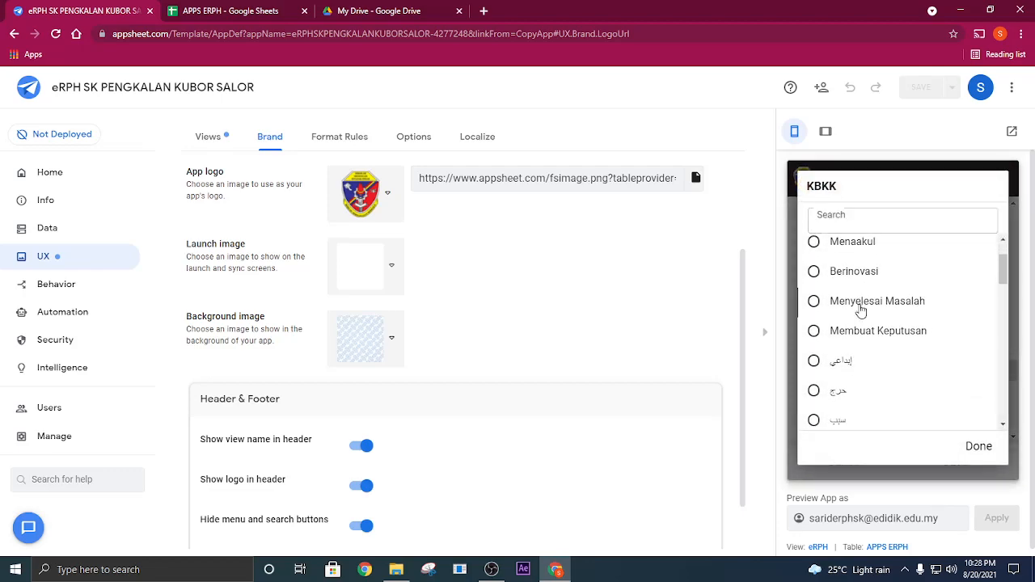
left_click(860, 307)
- Set AKTIVITI to "Latihan pengukuhan dan pengkayaan mengikut aras" and STRATEGI to Pendekatan Berpusatkan Murid
left_click(841, 310)
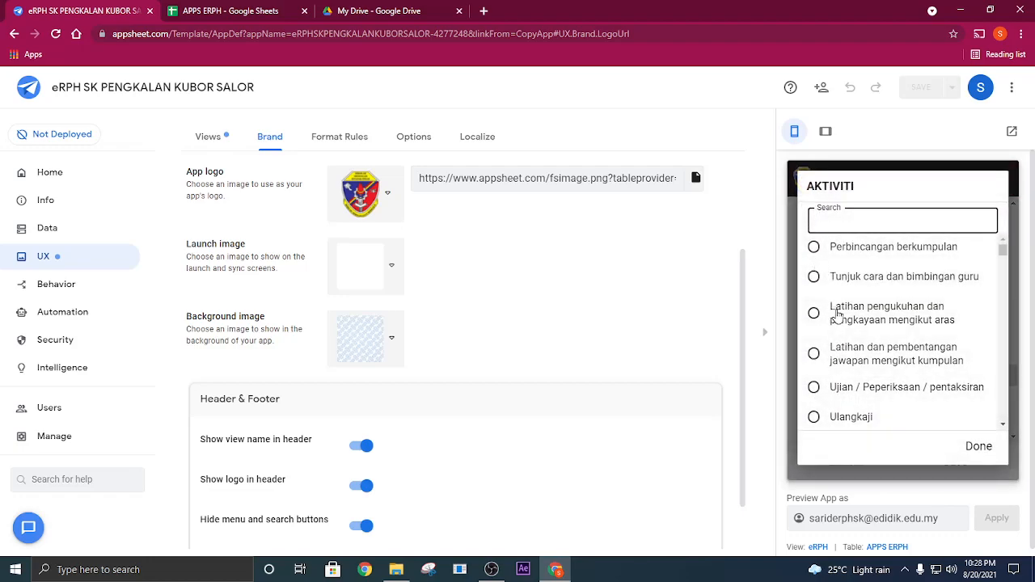
left_click(841, 306)
left_click(898, 372)
left_click(880, 306)
- Choose an ALAT PEMIKIRAN option and set PENTAKSIRAN to Latihan Bertulis
scroll(889, 324, "down", 2)
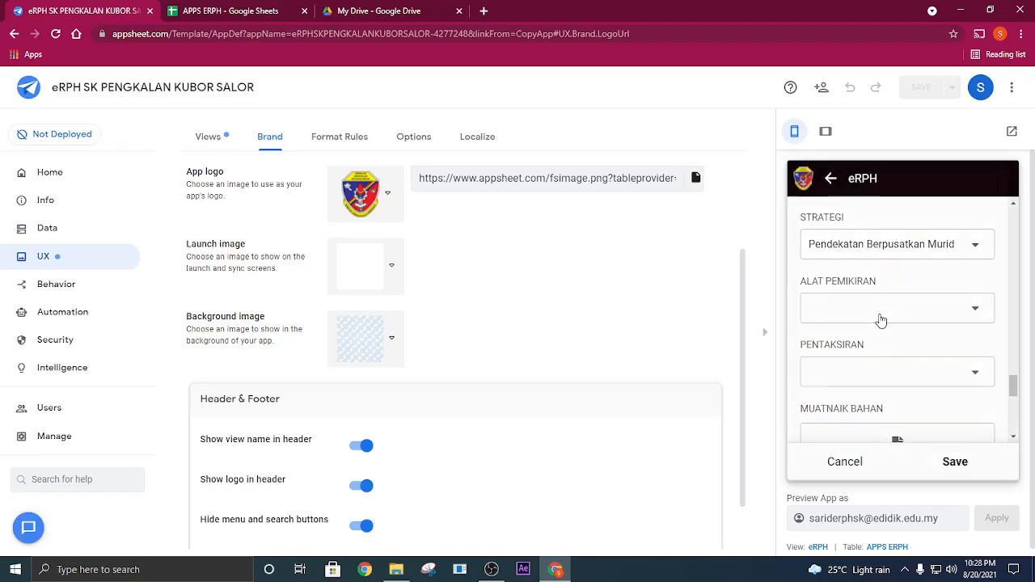
left_click(880, 319)
left_click(845, 306)
scroll(881, 267, "down", 2)
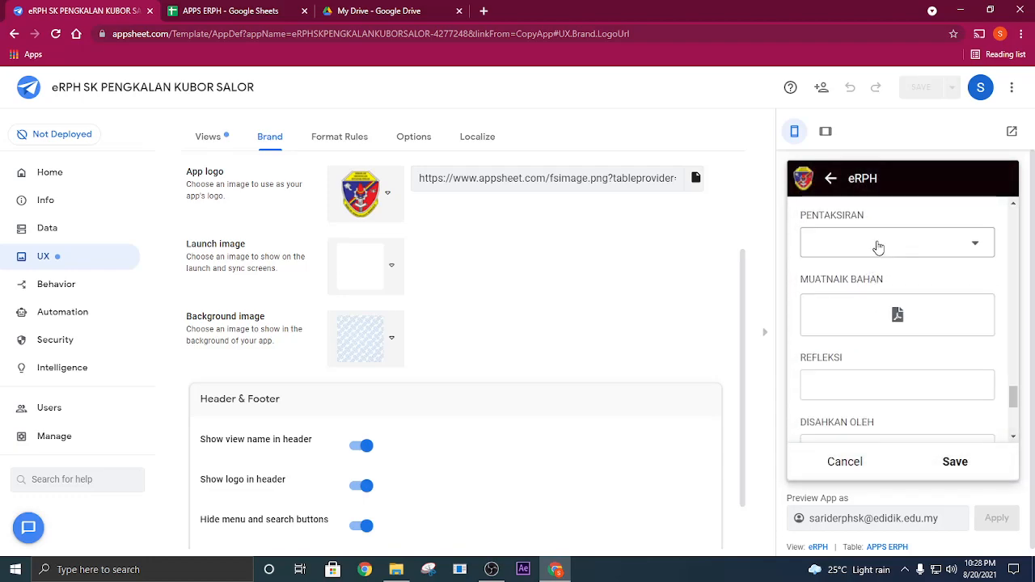
left_click(877, 242)
left_click(864, 334)
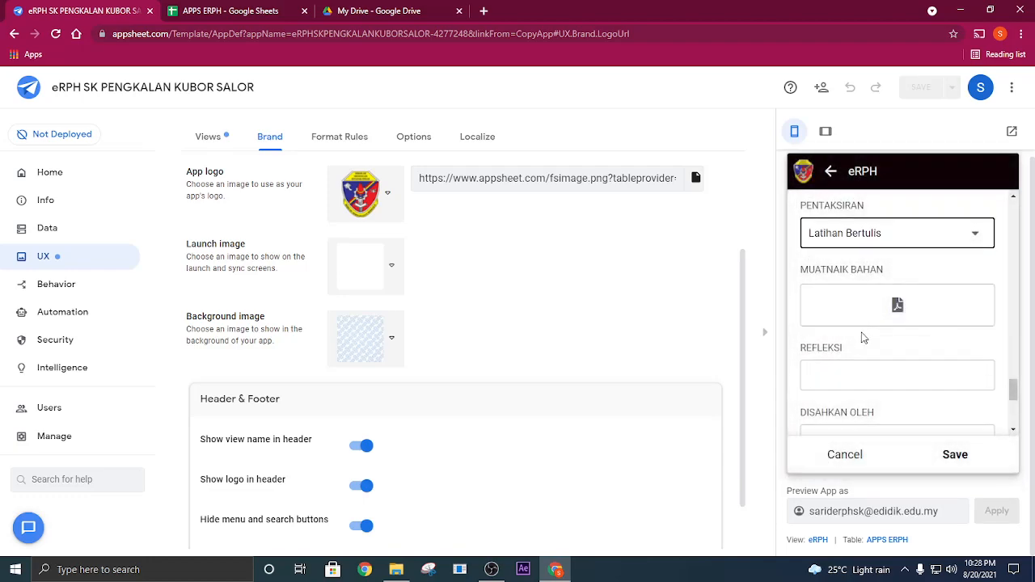
- Enter XXXXXX as the REFLEKSI and set DISAHKAN OLEH to GB
scroll(864, 337, "down", 2)
left_click(845, 251)
type("XXXXXX")
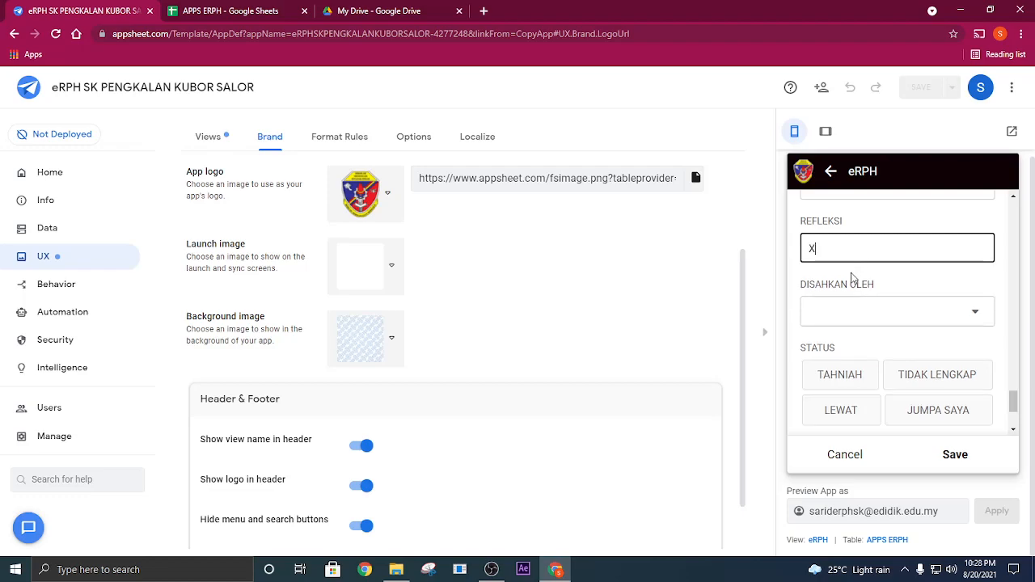
left_click(853, 310)
left_click(843, 207)
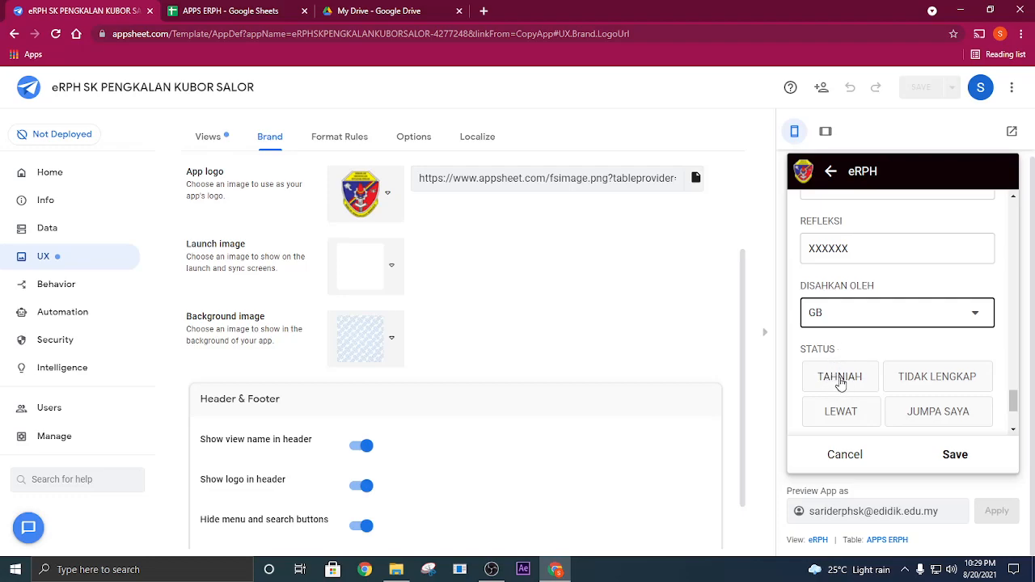
- Set the lesson's STATUS to TAHNIAH and save the lesson plan entry
left_click(838, 378)
scroll(895, 390, "down", 2)
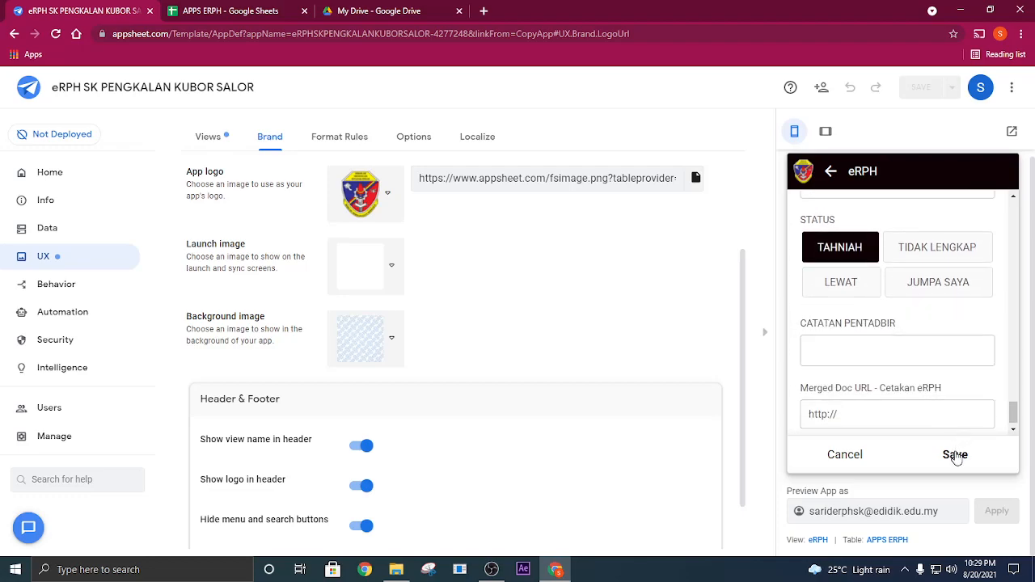
left_click(955, 455)
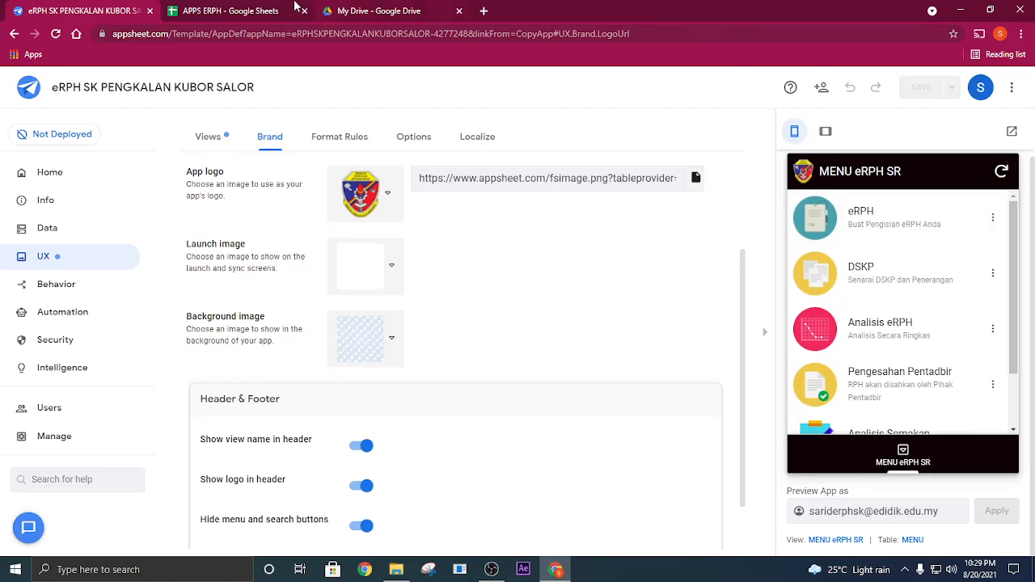
- Switch to the APPS ERPH spreadsheet and check the MINGGU 28 and STATUS 28 cells in row 4 of the Status eRPH sheet
left_click(257, 10)
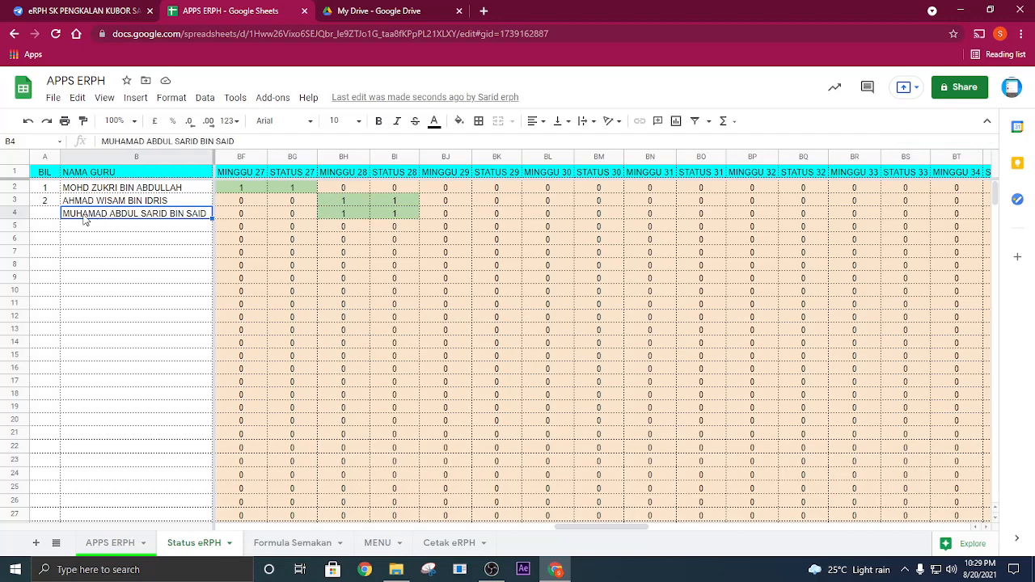
left_click(242, 217)
left_click(322, 216)
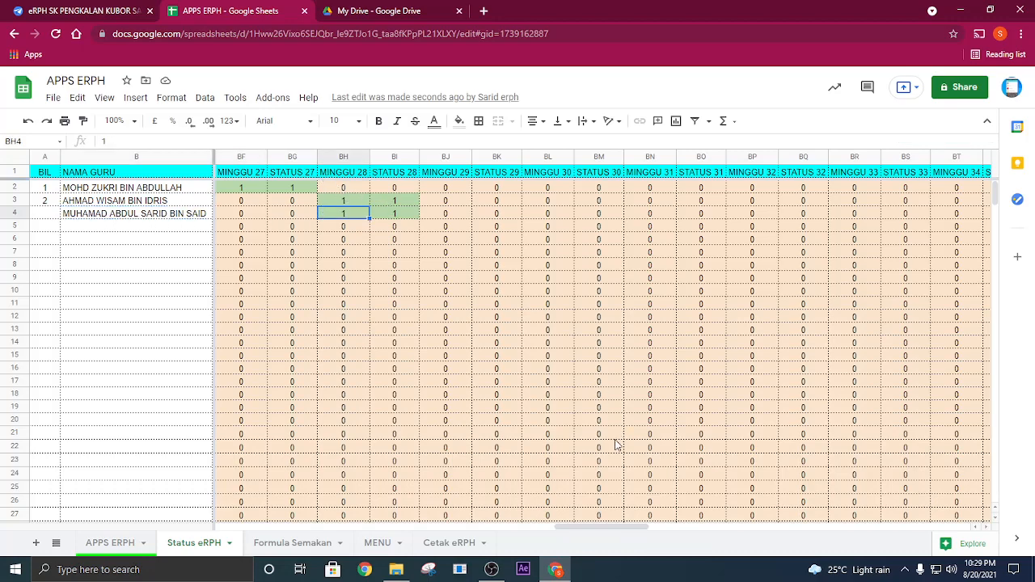
left_click_drag(596, 527, 591, 522)
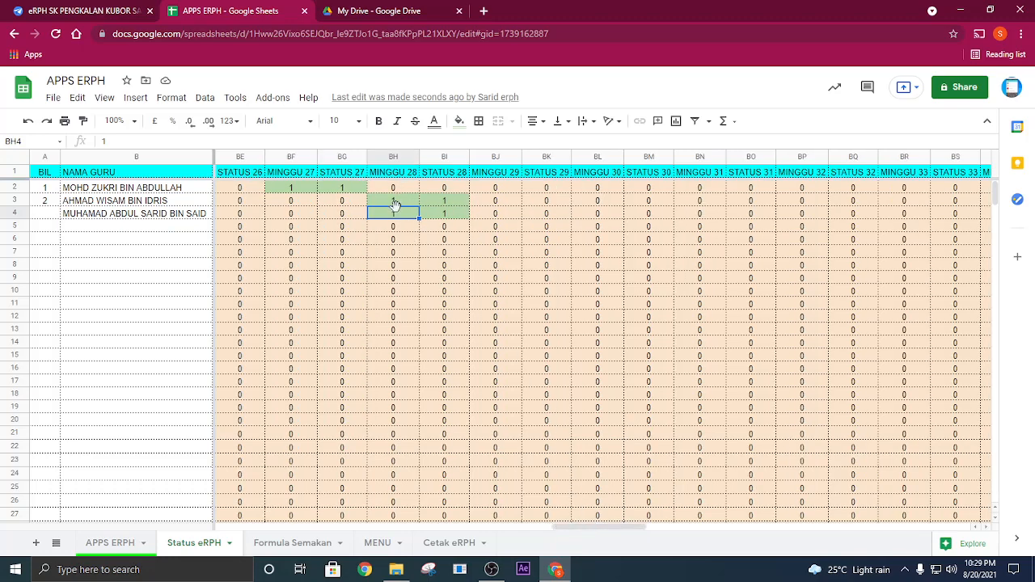
left_click(437, 215)
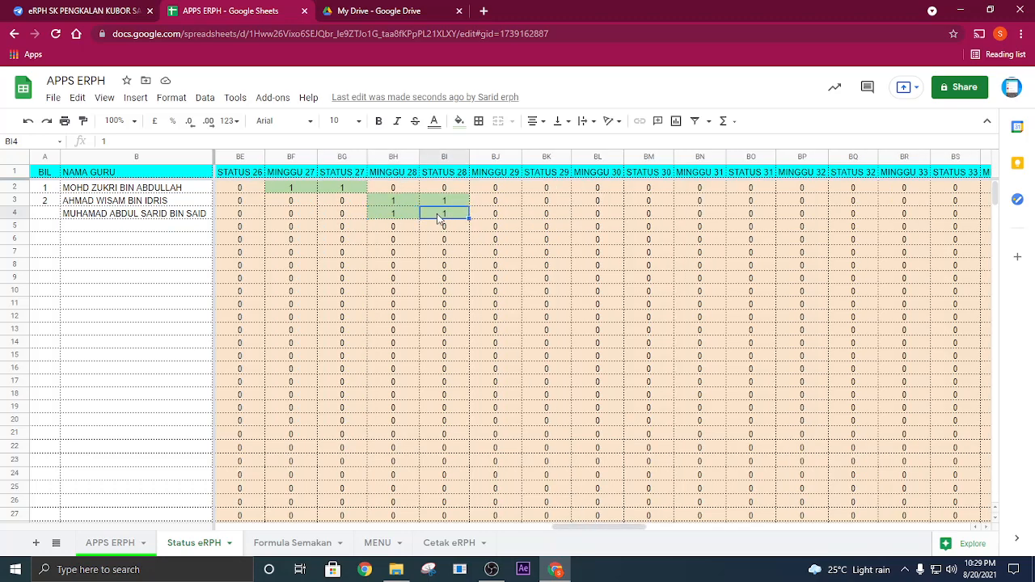
left_click(394, 217)
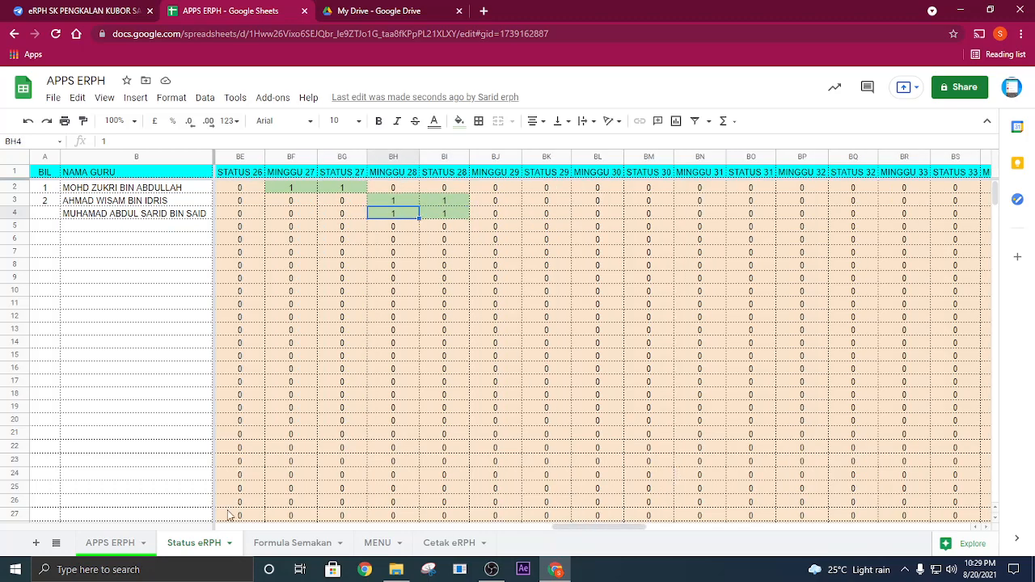
- Check the merged document ID, URL, link and status cells in row 4 of the APPS ERPH sheet
left_click(93, 543)
left_click(674, 217)
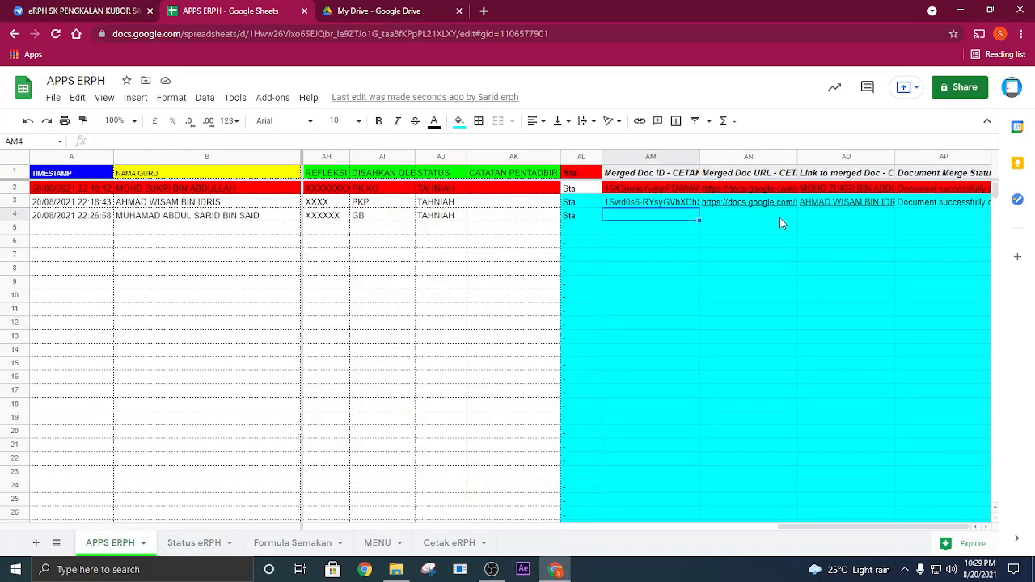
left_click(796, 217)
left_click(844, 217)
left_click(920, 216)
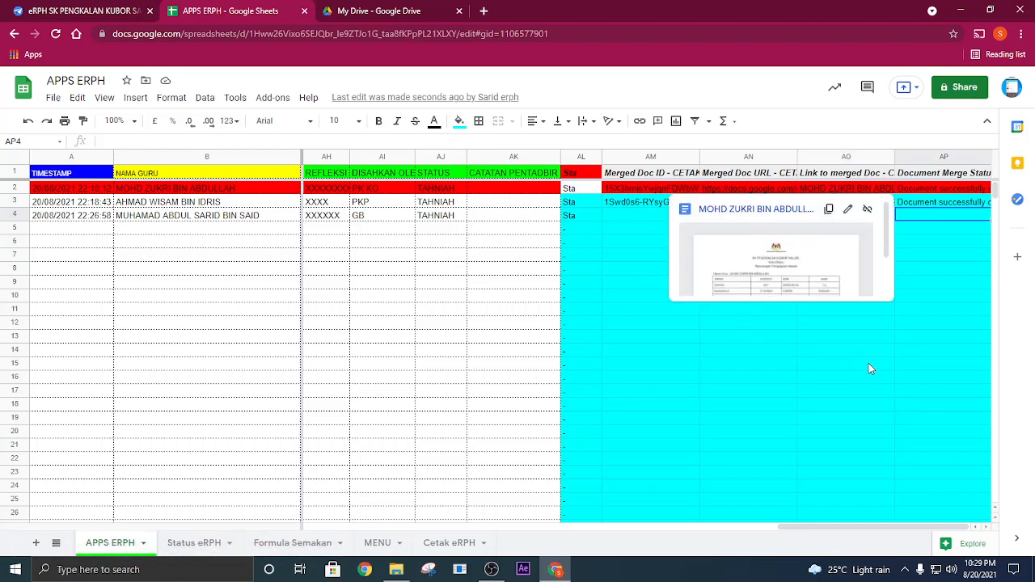
left_click(836, 366)
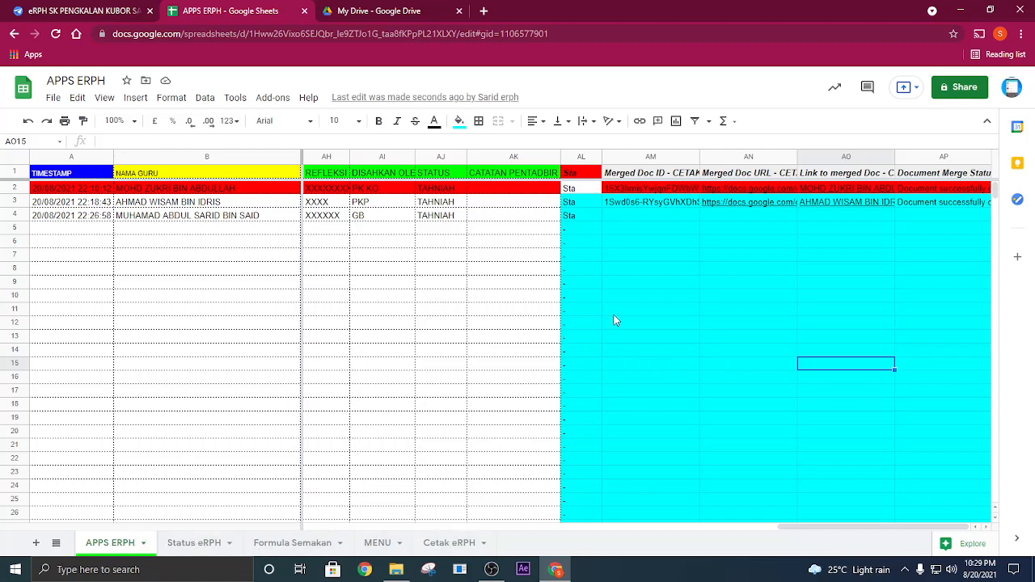
- Examine the BIL numbering and the formula behind cell A1 in the Status eRPH sheet
left_click(203, 543)
left_click(123, 353)
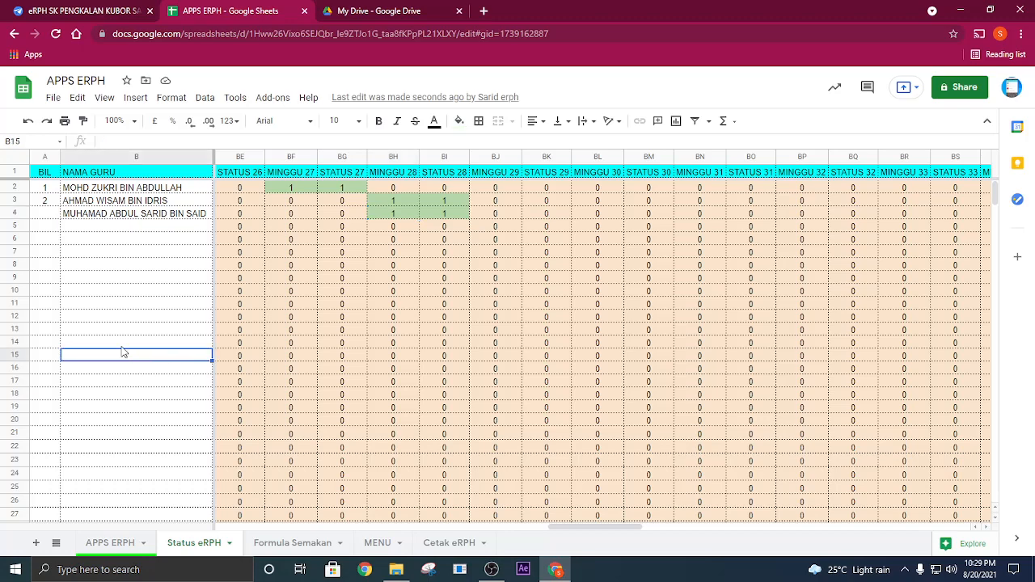
left_click(49, 173)
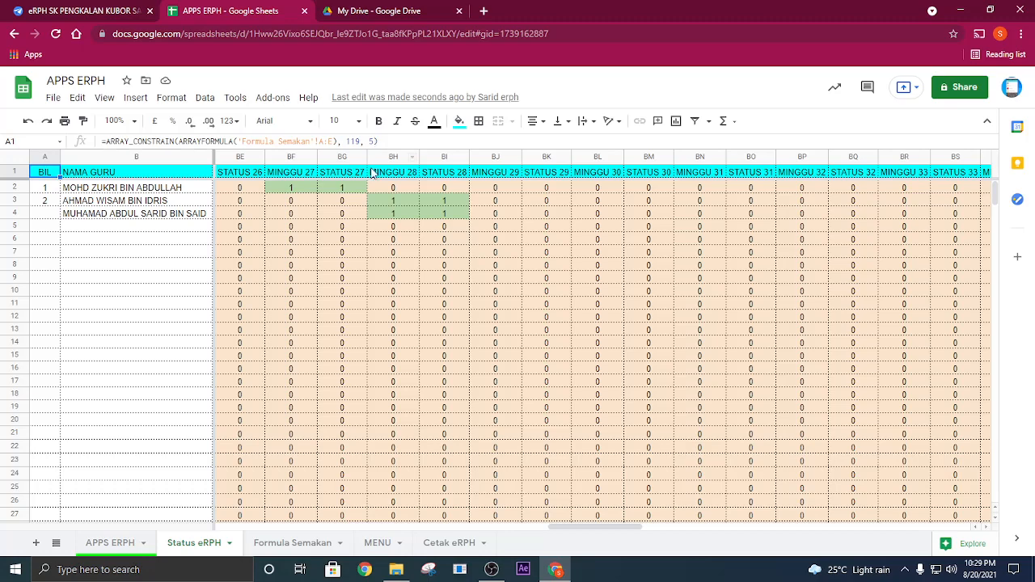
left_click(148, 284)
left_click_drag(45, 189, 60, 213)
left_click(94, 238)
left_click(46, 176)
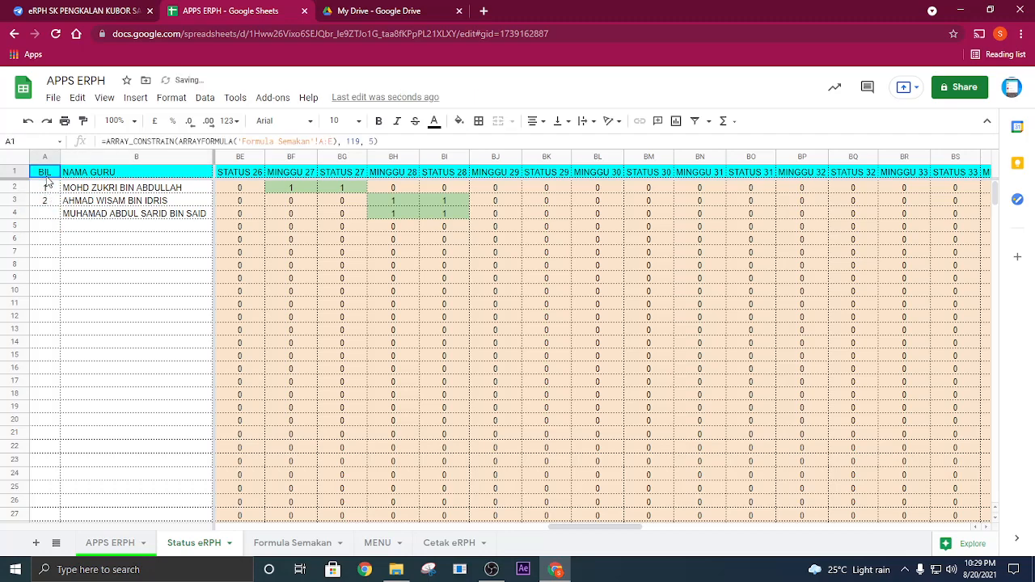
- Set the number of columns in the ARRAY_CONSTRAIN formula of Status eRPH cell A1 to 115
left_click_drag(374, 140, 346, 141)
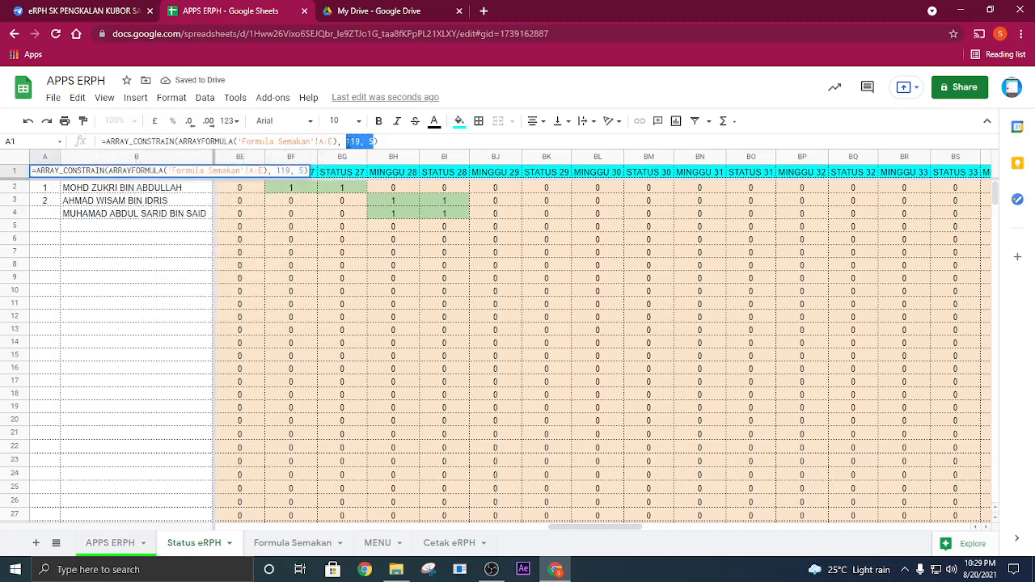
left_click(374, 141)
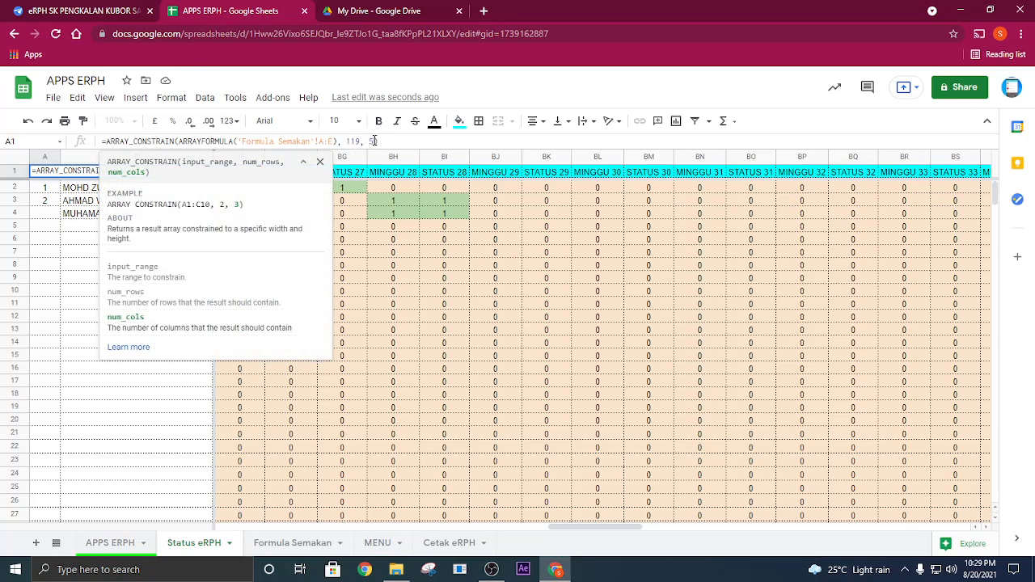
key("Escape")
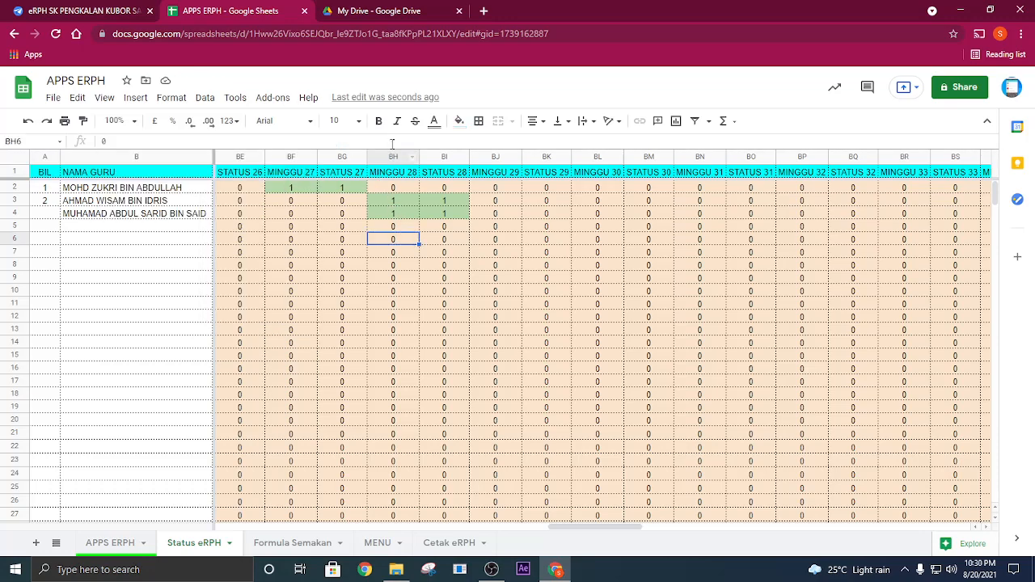
left_click(371, 141)
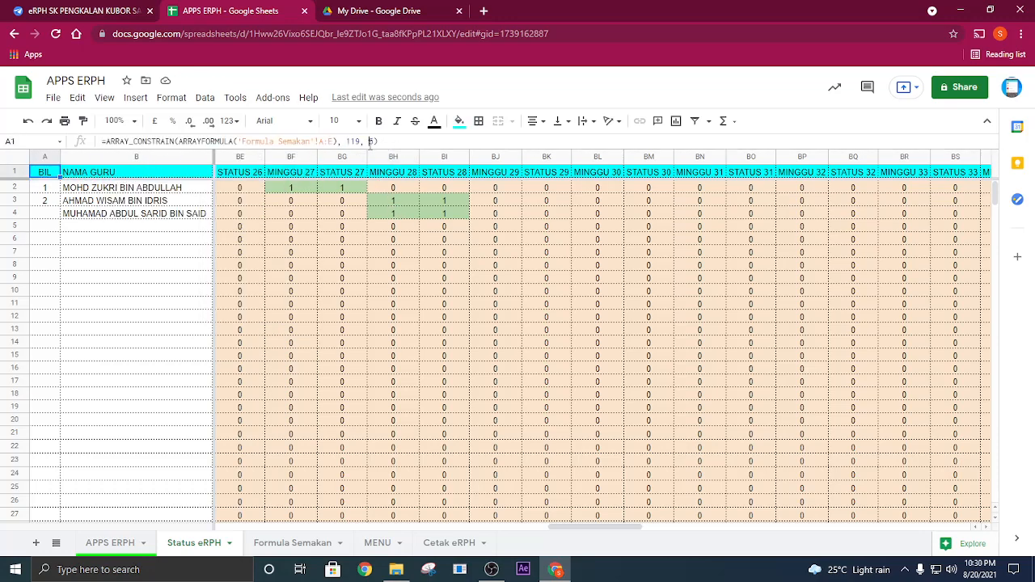
left_click(392, 239)
left_click(51, 176)
- Try replacing the array formula in Status eRPH cell A1 with the plain heading BIL, and undo the replacement
left_click_drag(401, 140, 78, 144)
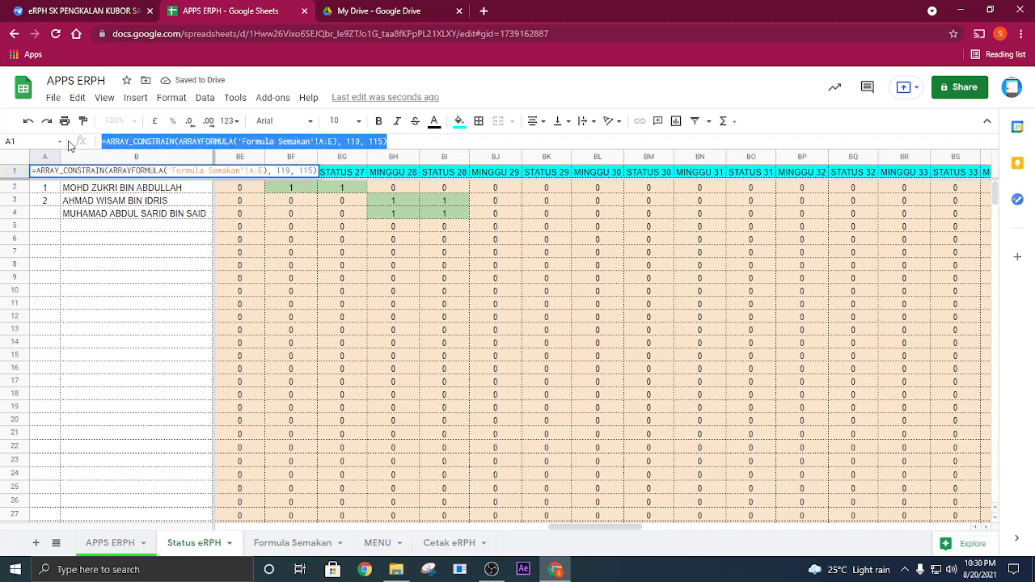
left_click(164, 243)
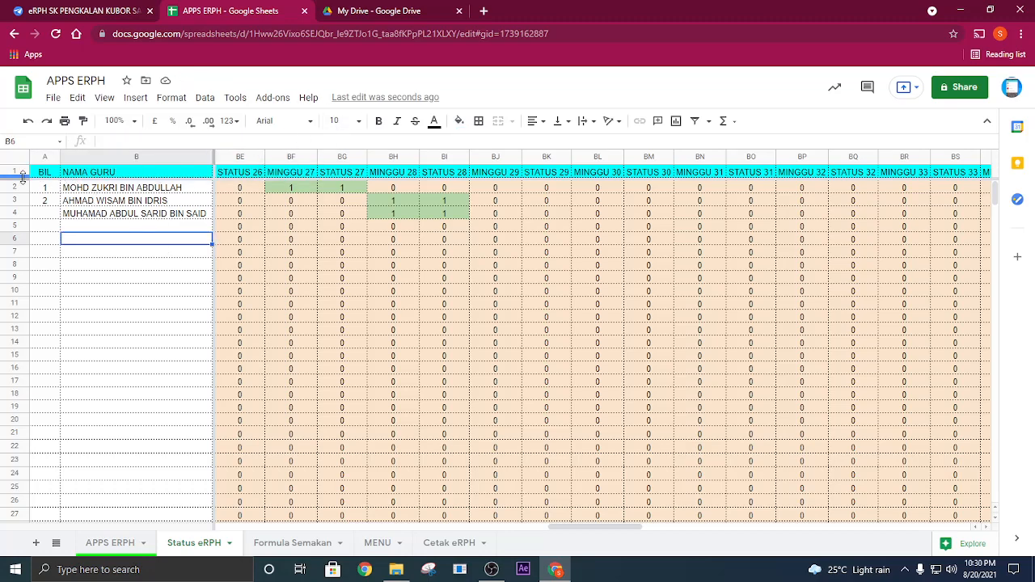
left_click(47, 174)
left_click_drag(366, 141, 100, 142)
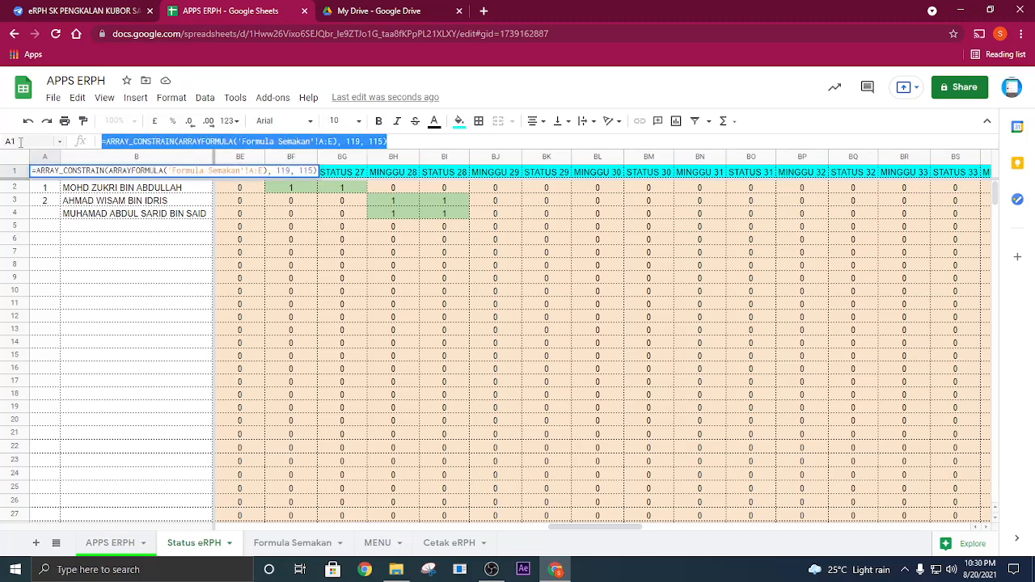
key("BackSpace")
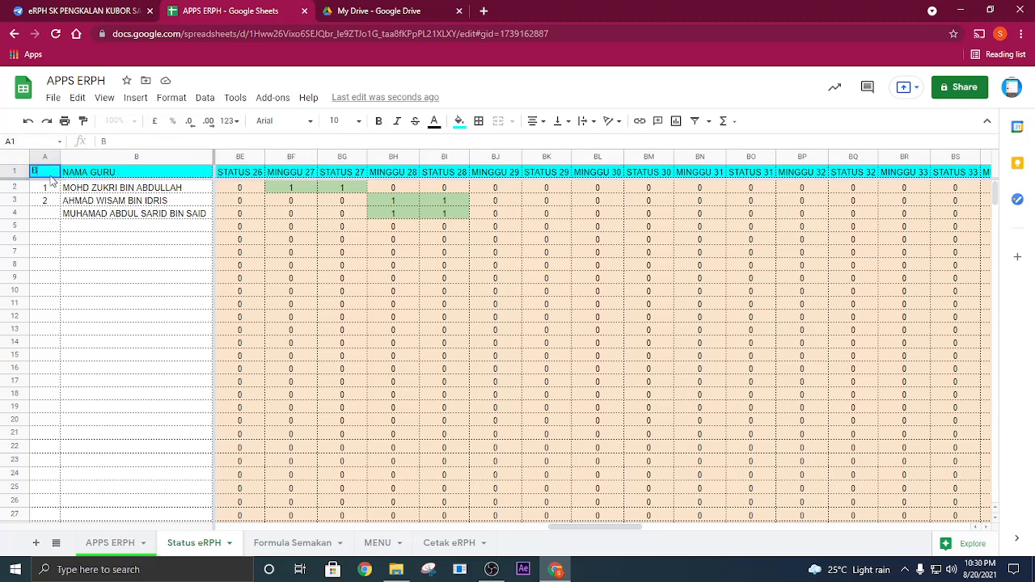
key("Return")
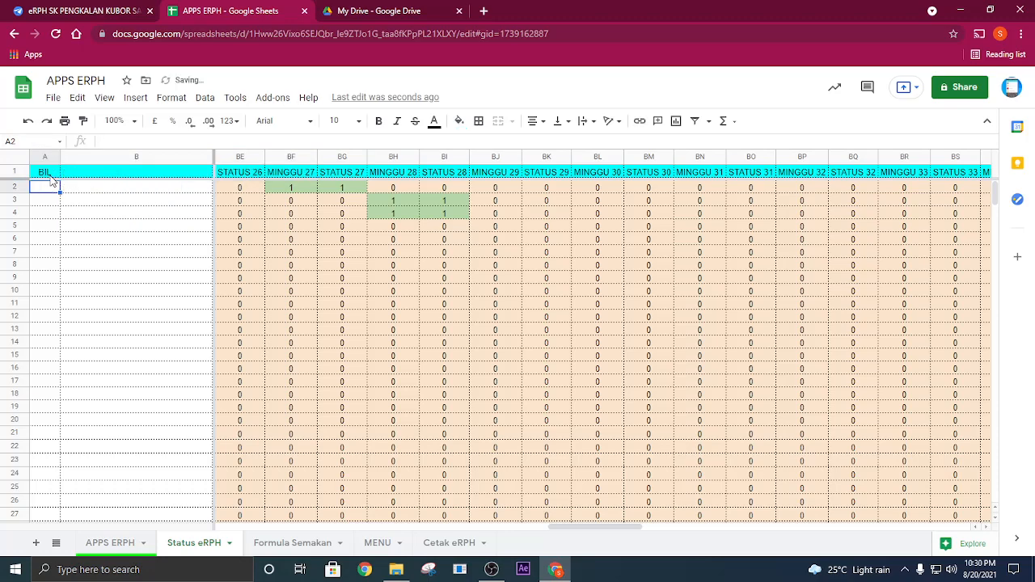
left_click(50, 175)
left_click(110, 176)
left_click(40, 176)
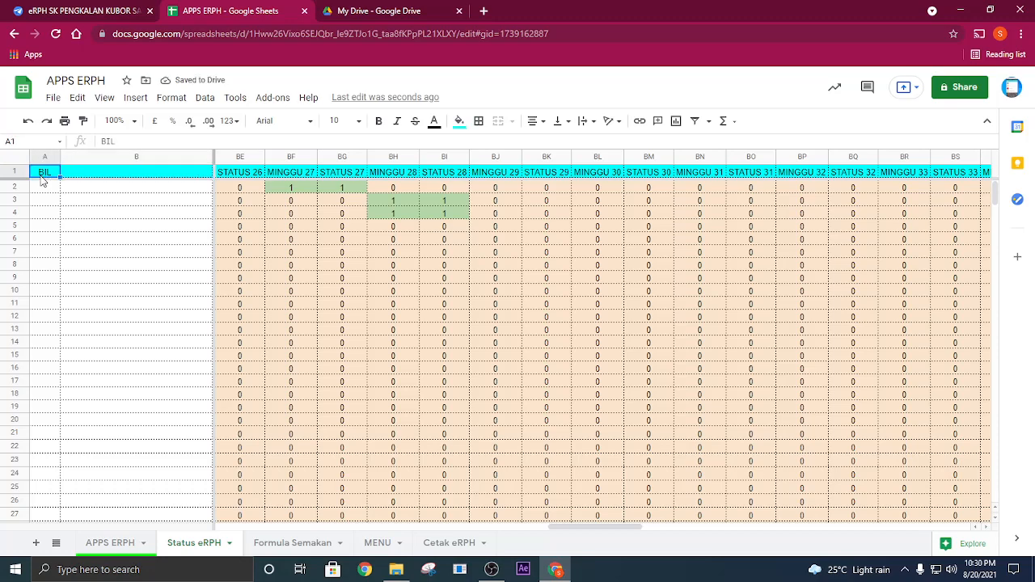
left_click(29, 121)
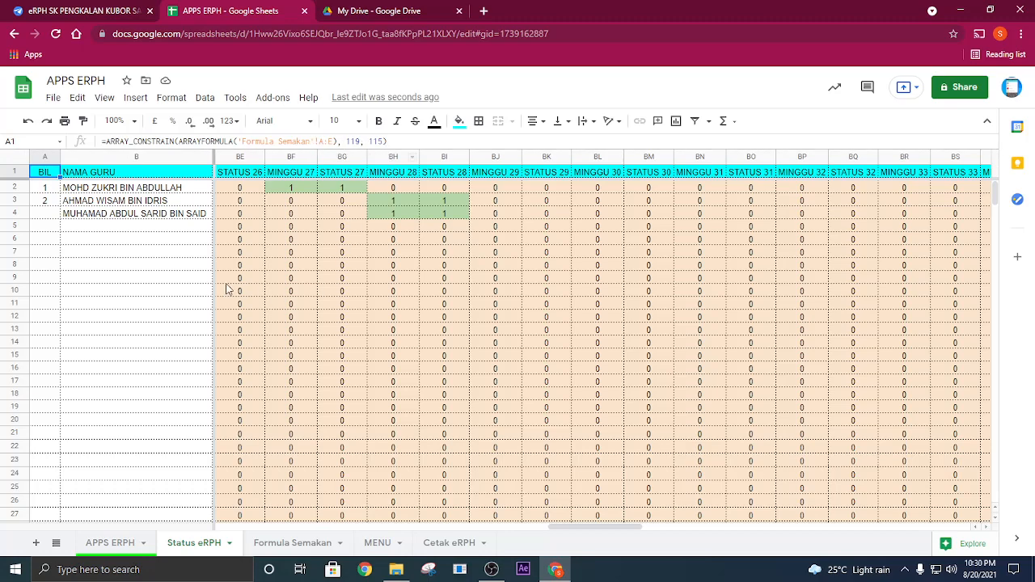
- Replace the array formula in cell A1 of the Formula Semakan sheet with the plain heading BIL
left_click(196, 285)
left_click(56, 543)
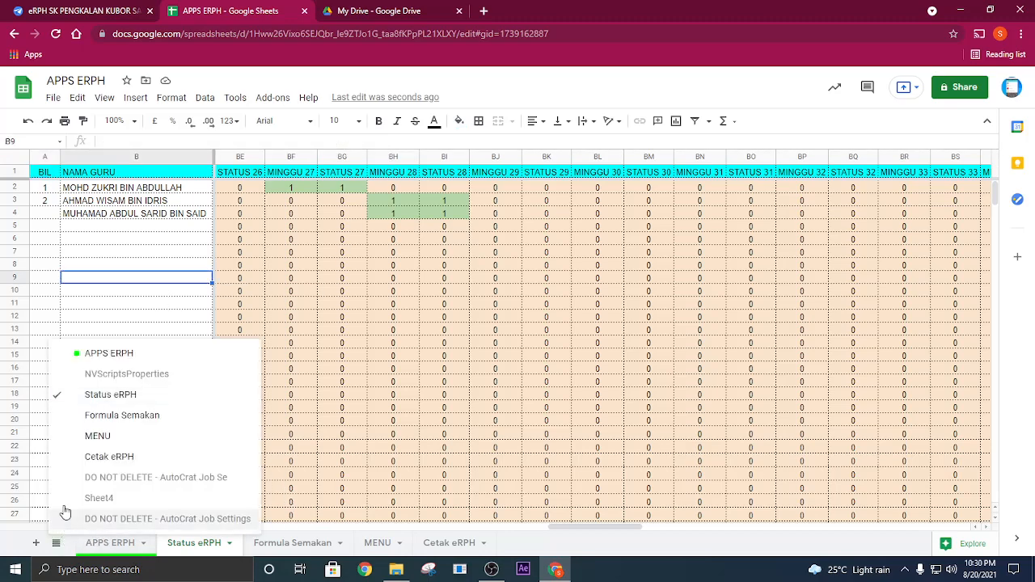
left_click(137, 417)
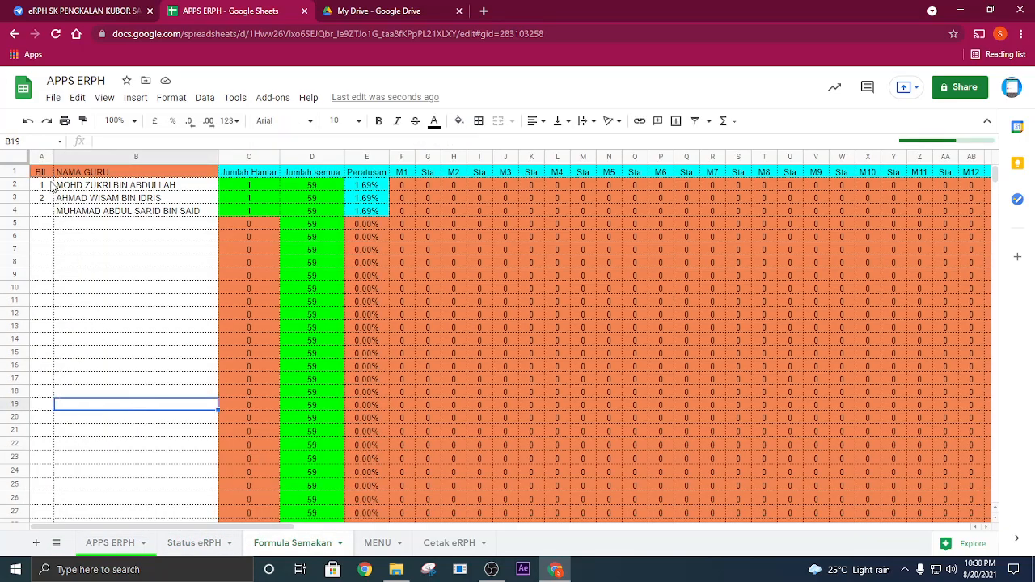
left_click(45, 173)
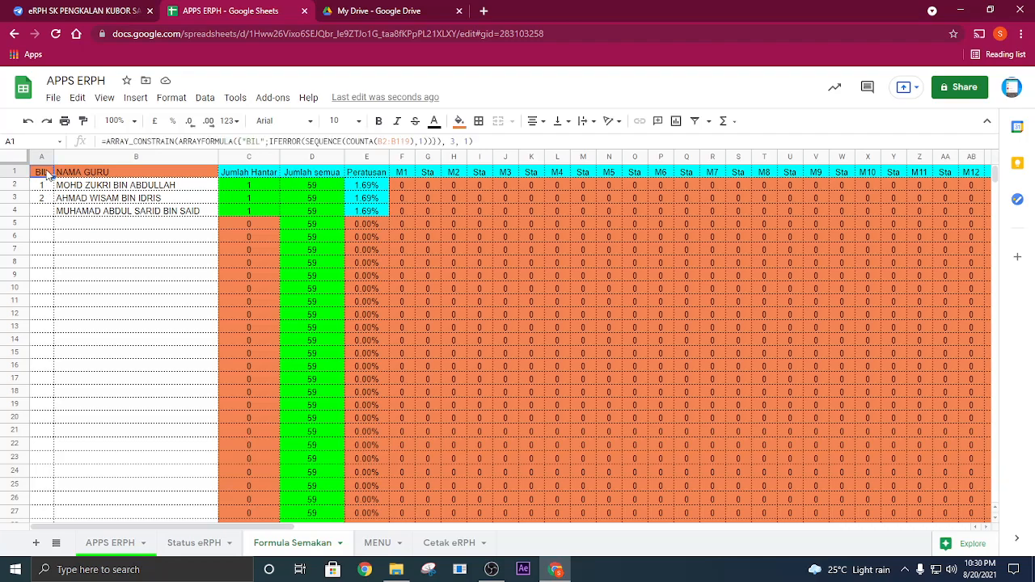
type("1")
key("Delete")
type("B")
key("Return")
- Enter 1 and 2 below the BIL heading and fill the numbering down to 118 in cell A119
type("1")
key("Return")
type("2")
key("Return")
left_click_drag(47, 188, 59, 303)
left_click_drag(52, 483, 53, 466)
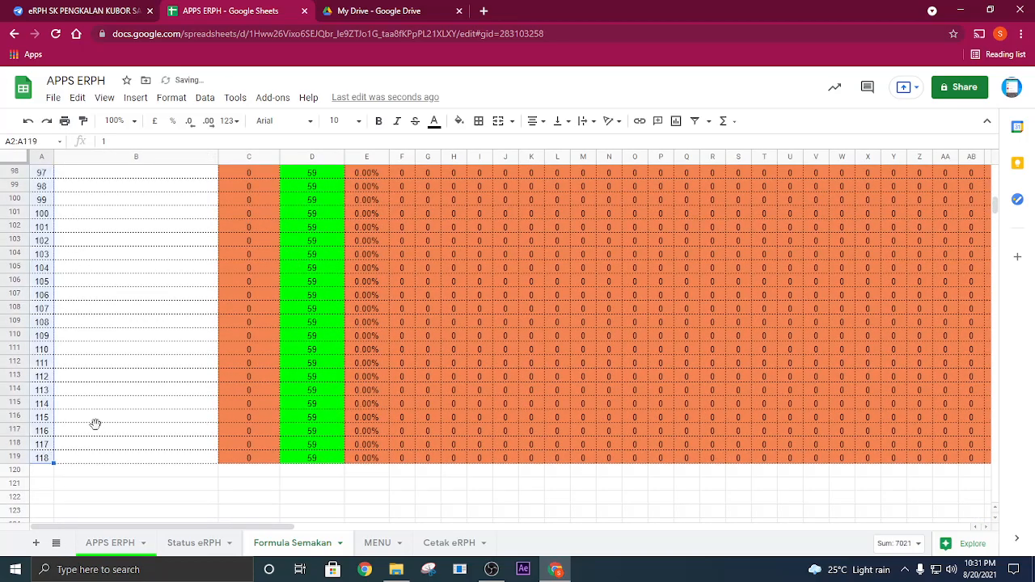
left_click(95, 427)
scroll(132, 266, "up", 9)
scroll(160, 224, "up", 14)
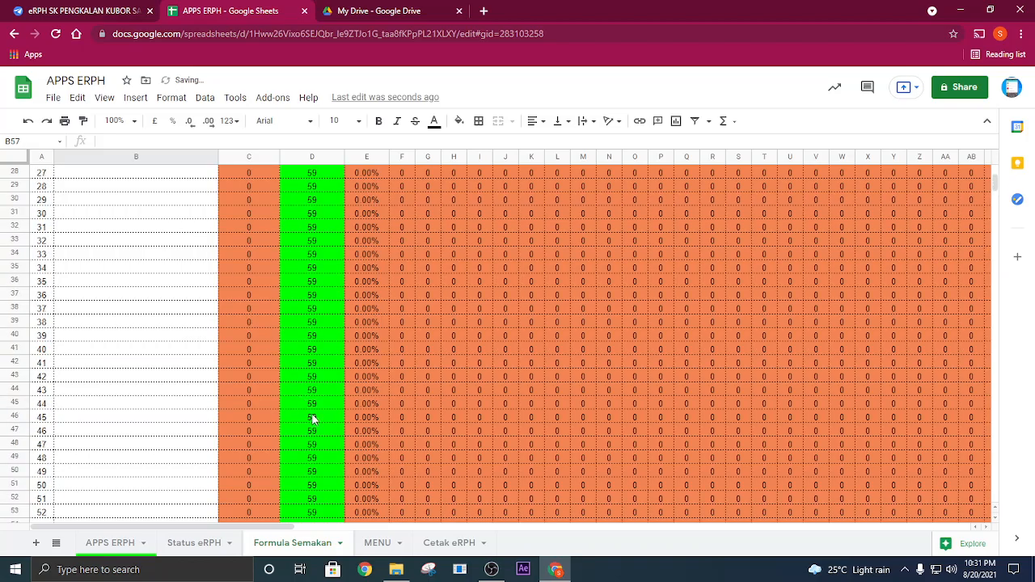
- Check the BIL numbering down column A of the Status eRPH sheet
left_click(192, 542)
left_click(172, 323)
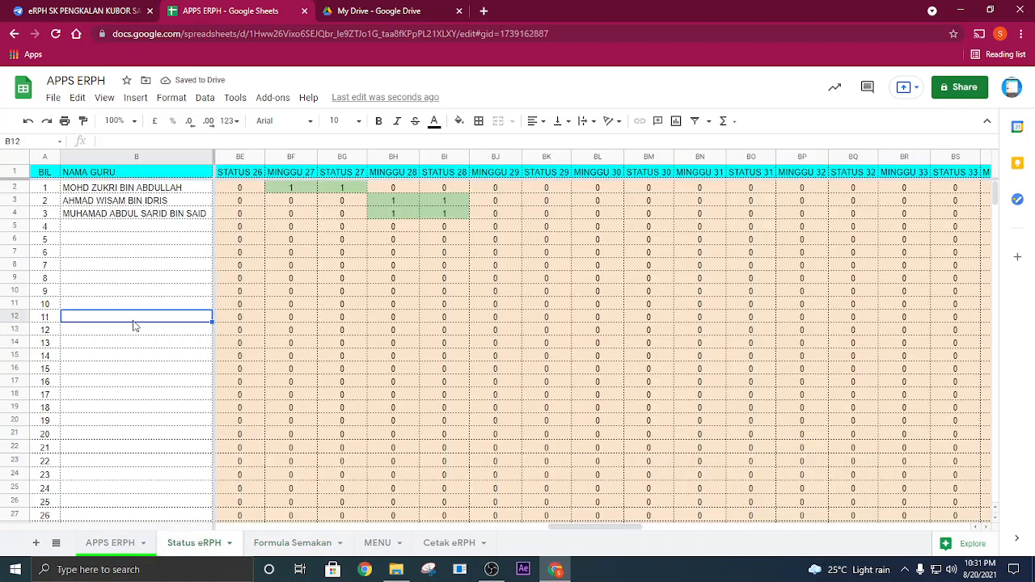
scroll(150, 319, "down", 8)
scroll(348, 243, "up", 8)
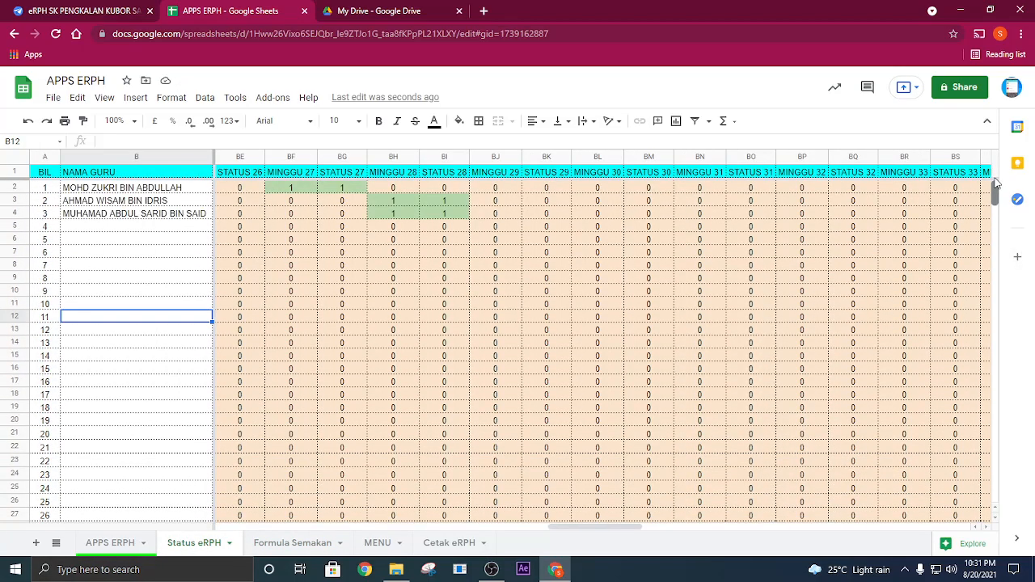
left_click(50, 240)
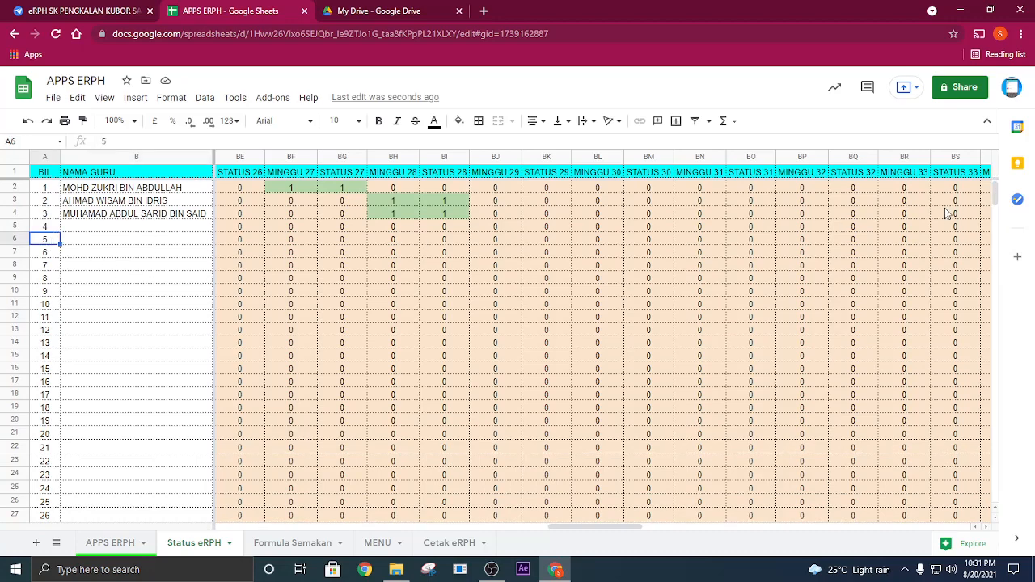
scroll(982, 202, "down", 3)
scroll(981, 194, "up", 3)
- Return to the APPS ERPH sheet and recheck the merged document cells of row 4
left_click(111, 542)
left_click(586, 312)
left_click(673, 218)
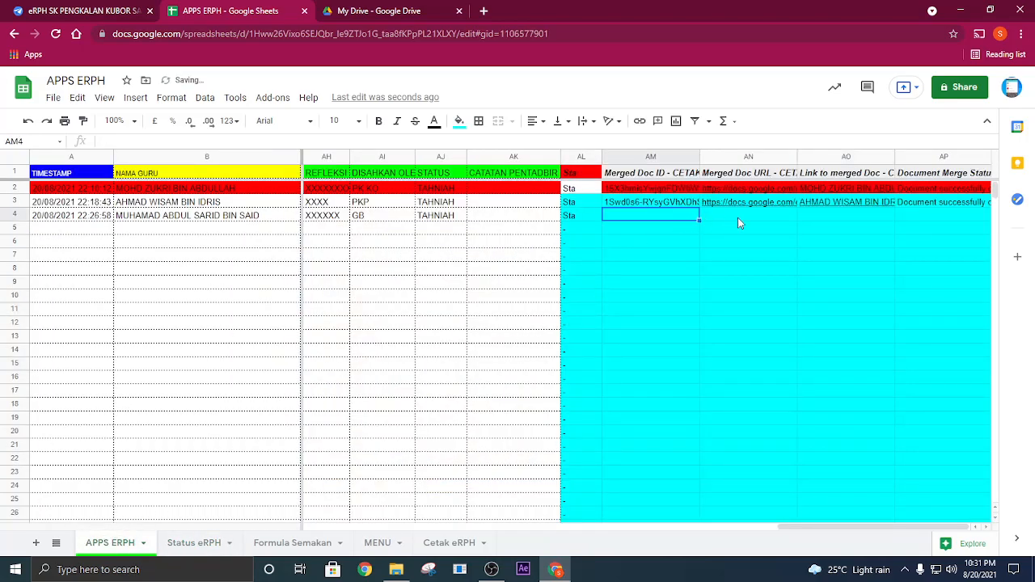
left_click(819, 231)
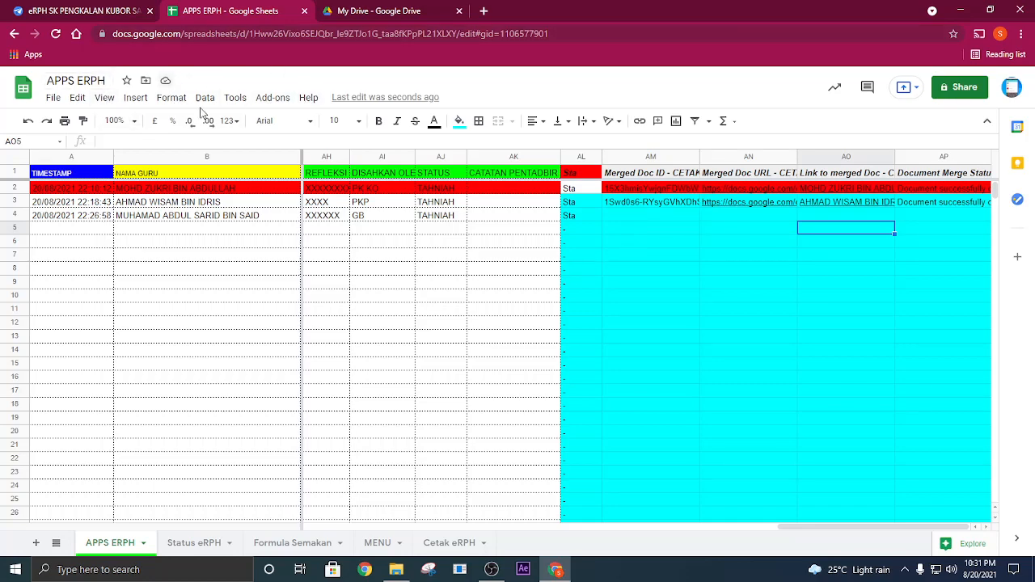
left_click(273, 97)
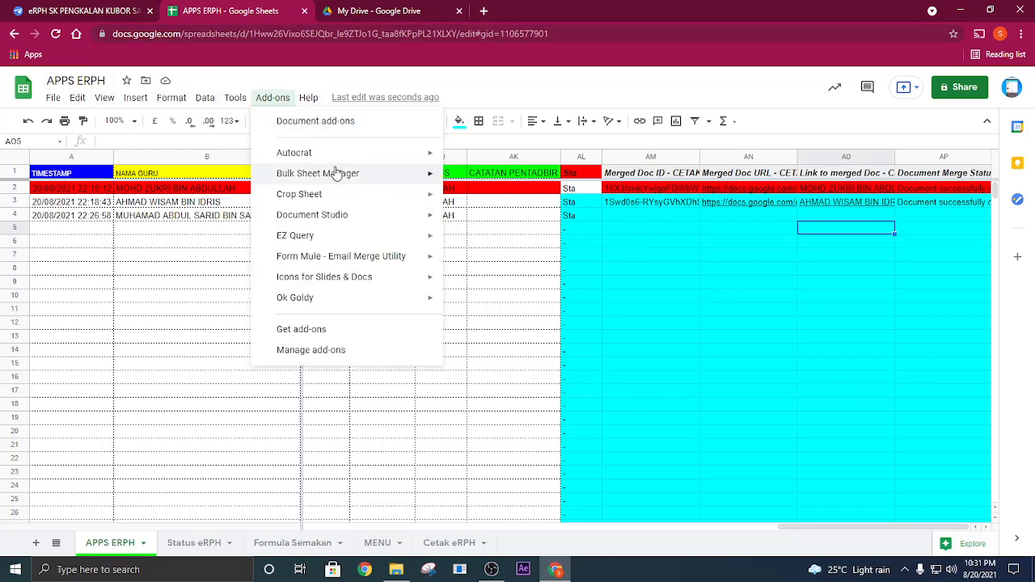
mouse_move(416, 153)
left_click(476, 160)
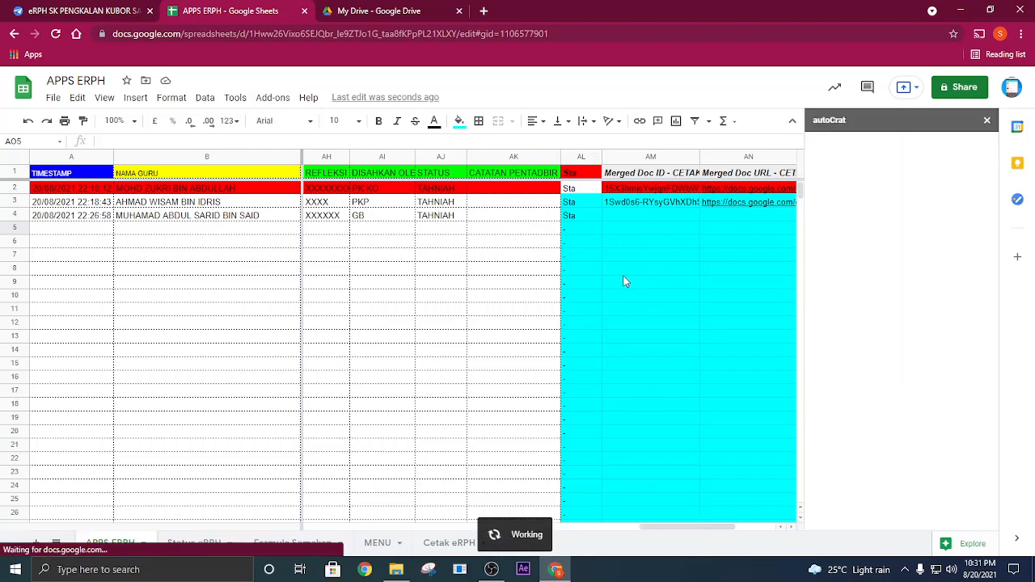
left_click(988, 122)
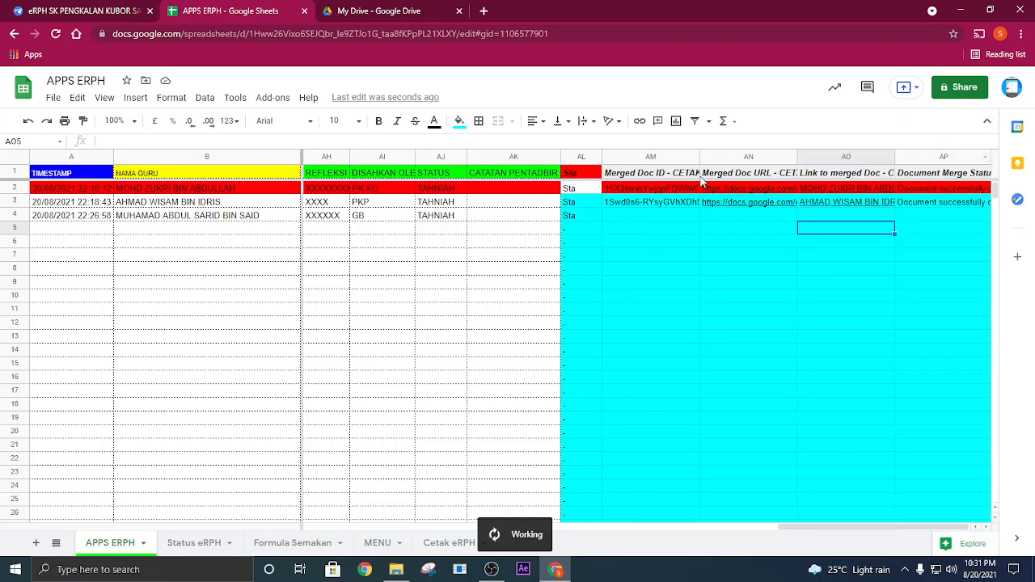
- Launch the Autocrat add-on and accept its upgrade to AutoCrat v3
left_click(498, 233)
left_click(272, 97)
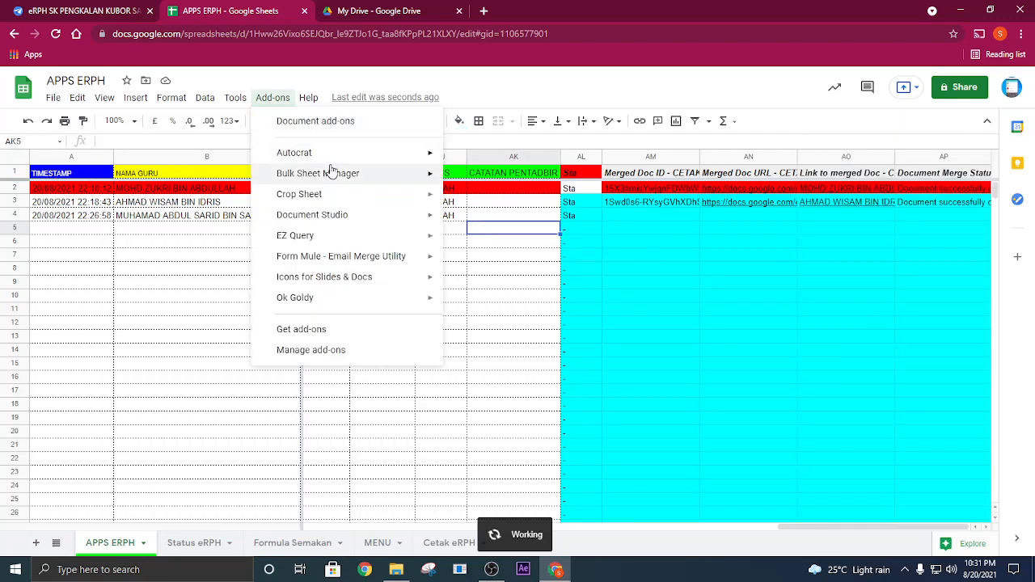
mouse_move(341, 162)
left_click(482, 158)
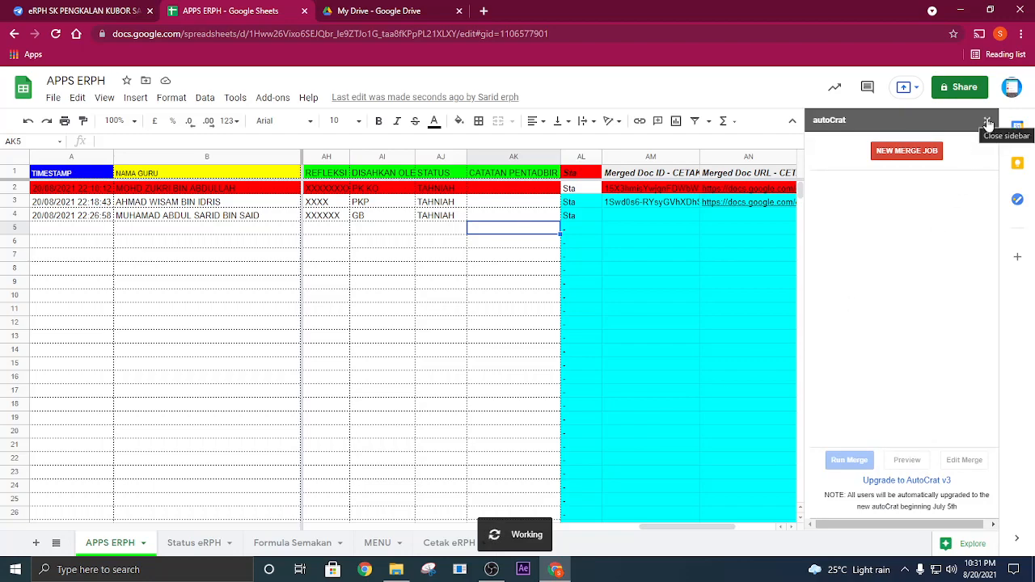
left_click(907, 482)
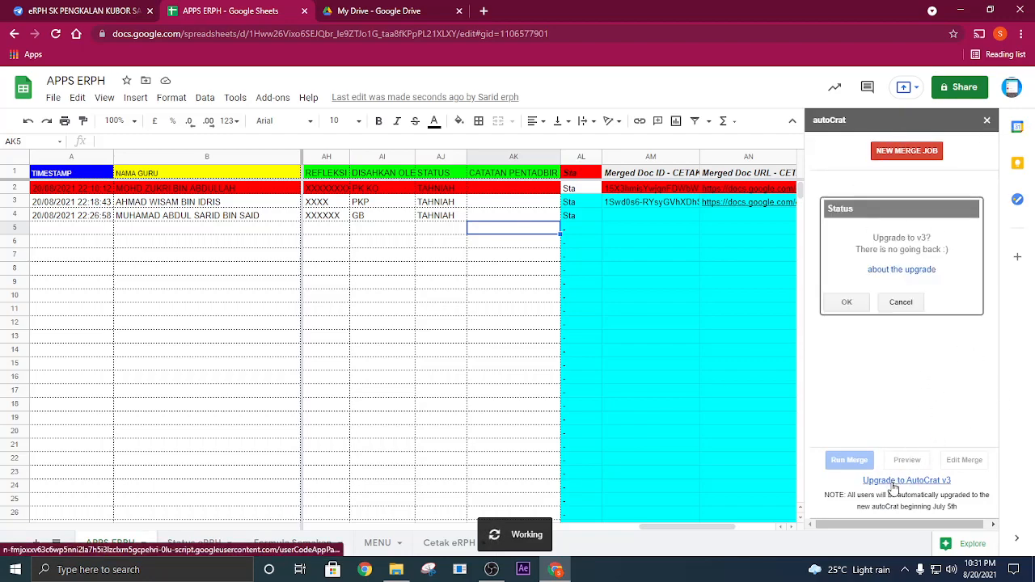
left_click(847, 303)
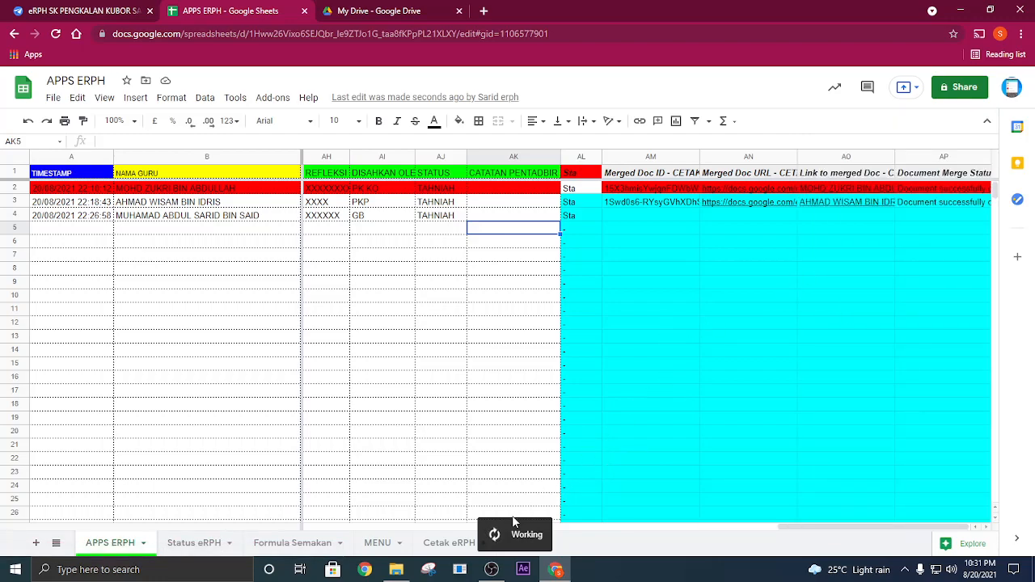
- Launch Autocrat, run the existing CETAK ERPH SKPKS job and close its dialog once the merge has started
left_click(447, 342)
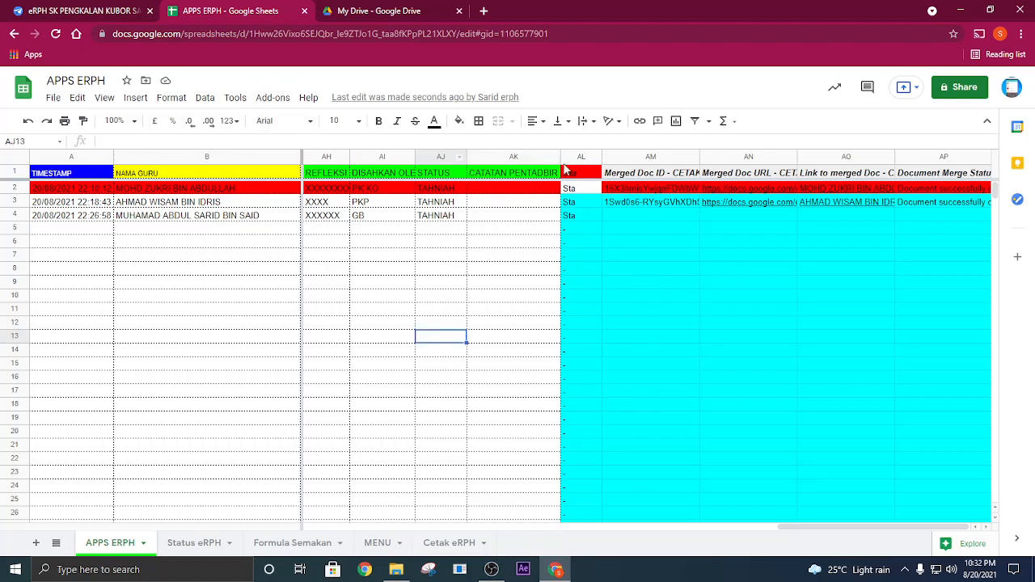
left_click(273, 97)
mouse_move(332, 155)
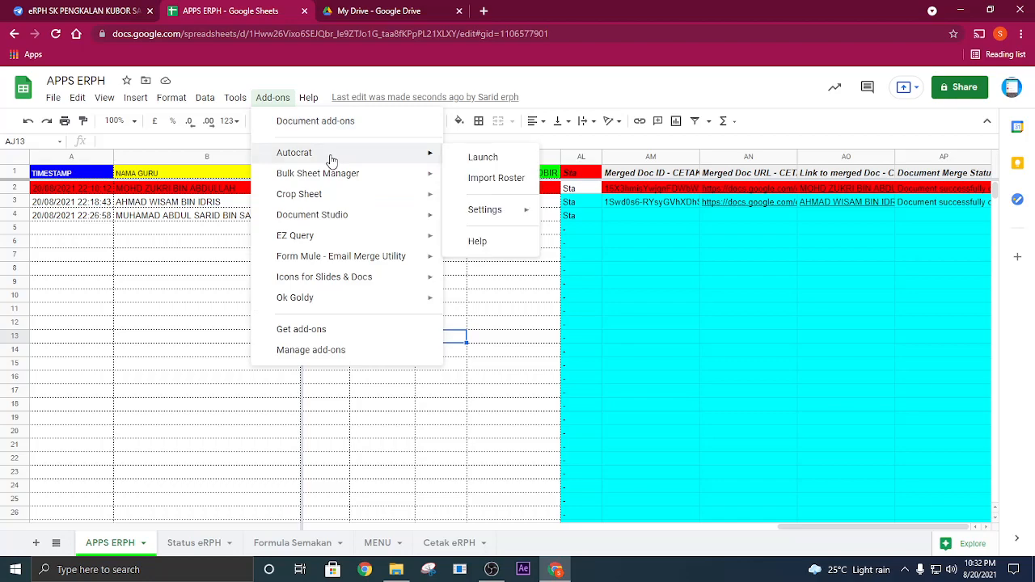
left_click(488, 158)
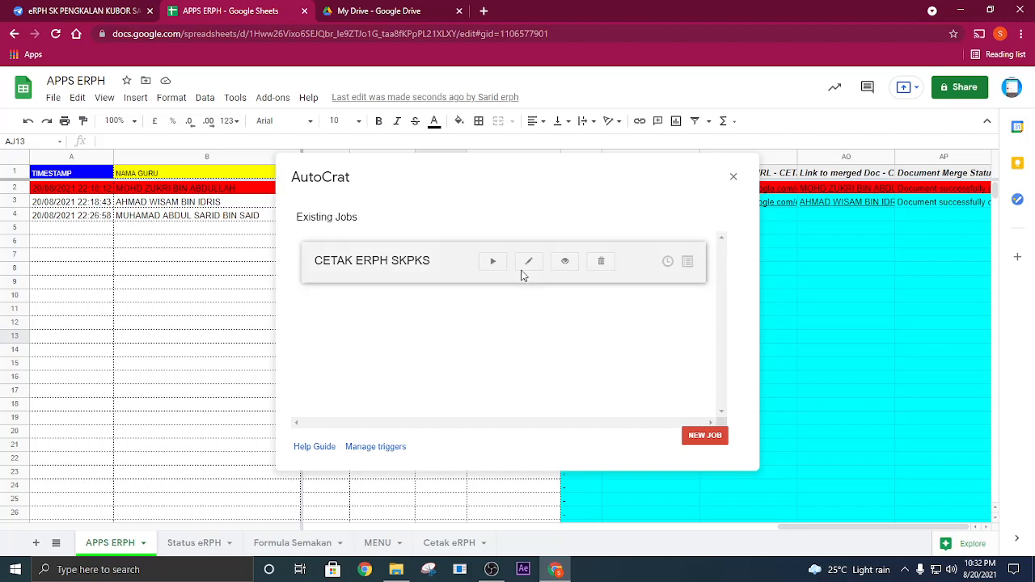
left_click(528, 263)
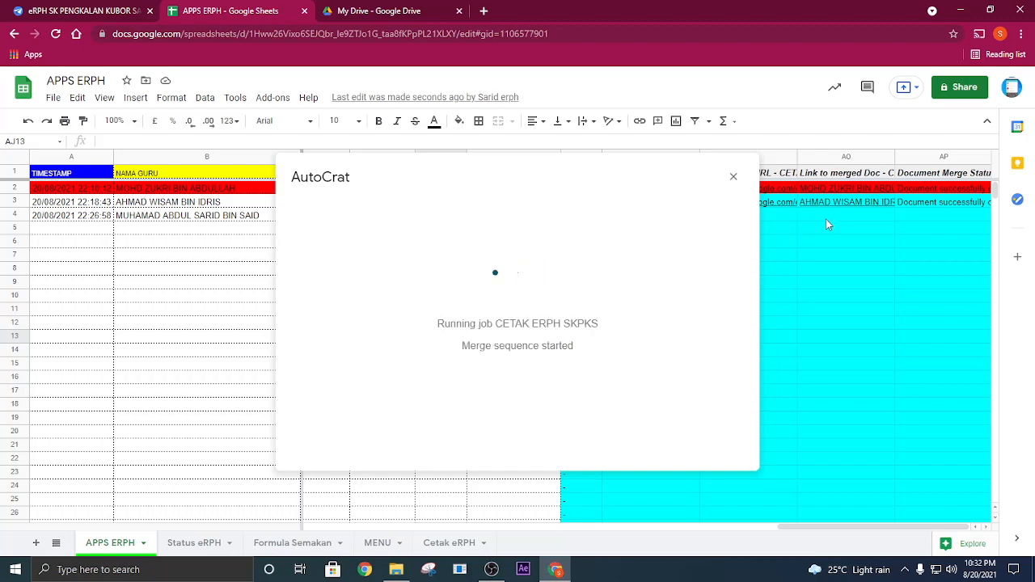
left_click(733, 177)
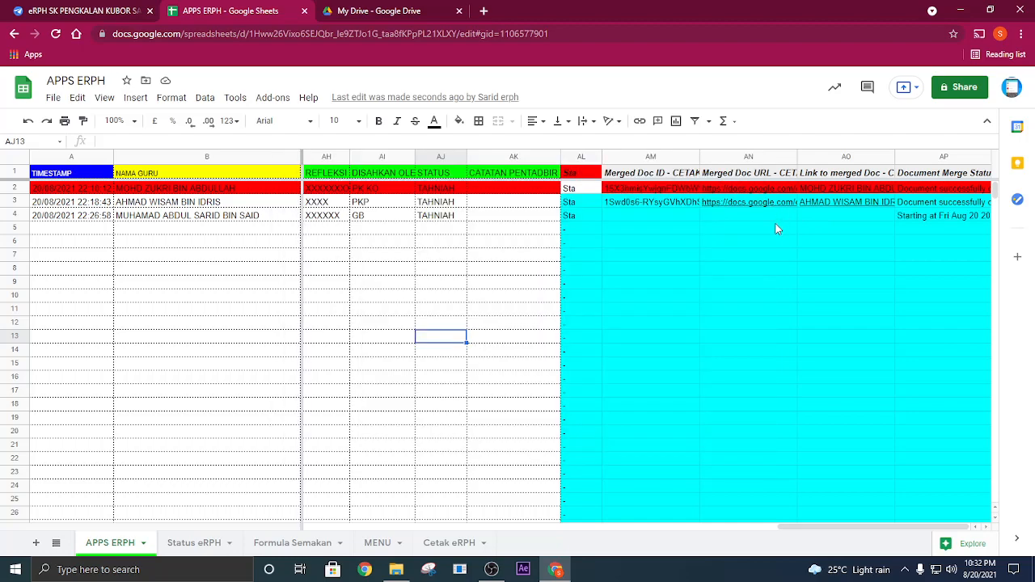
- Check the merged document ID, URL, link and status cells of row 4
left_click(940, 217)
left_click(841, 214)
left_click(751, 215)
left_click(627, 216)
left_click(192, 230)
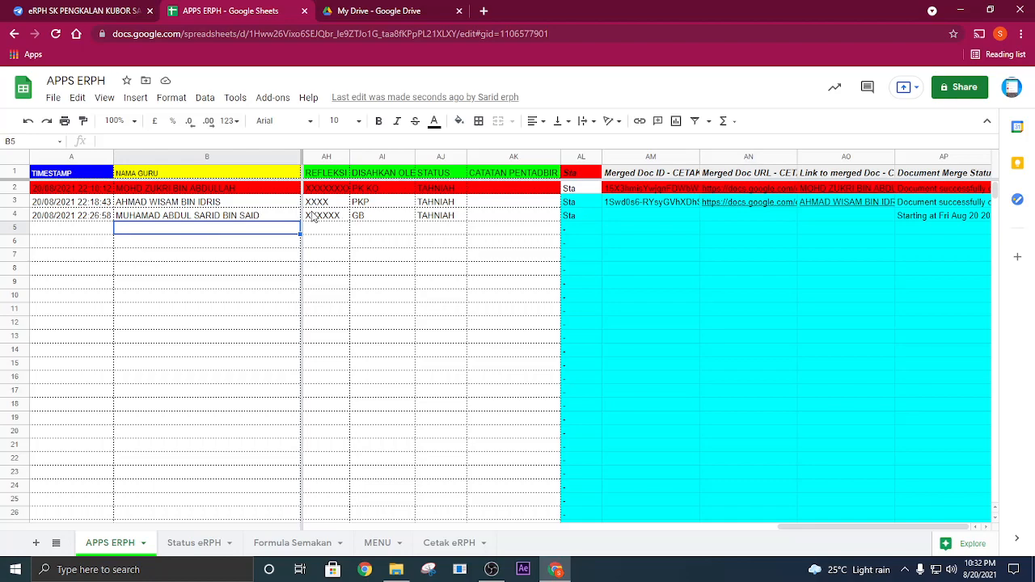
left_click(234, 220)
left_click(686, 207)
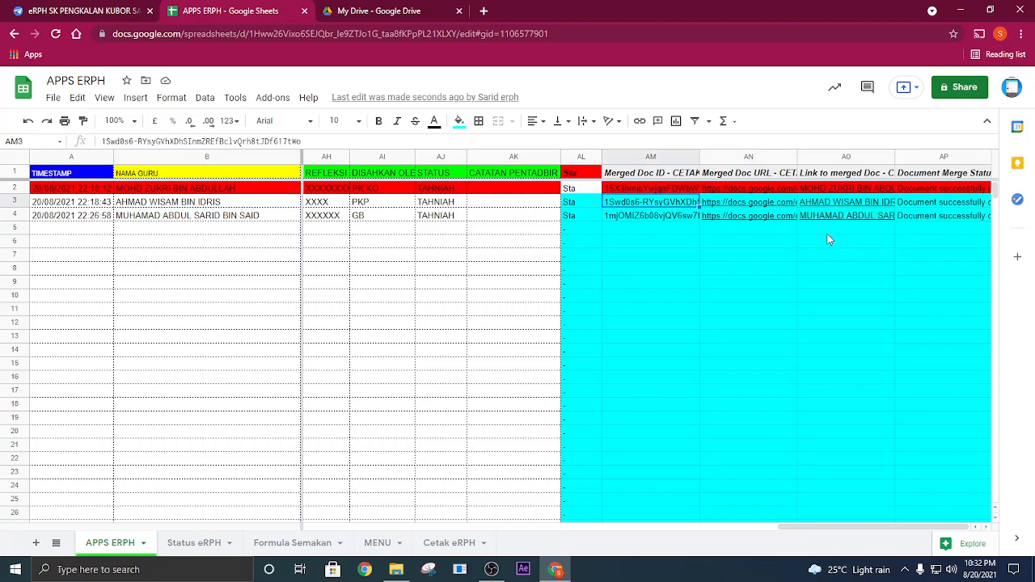
- Open the merged document linked in AN4, review the lesson plan and close the Drive, document and spreadsheet tabs
left_click(758, 219)
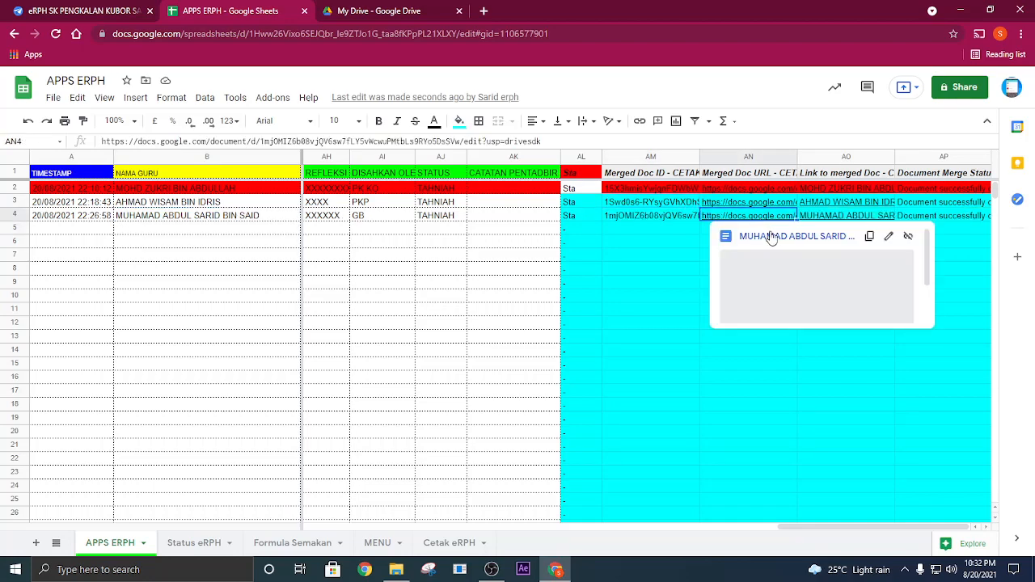
left_click(771, 237)
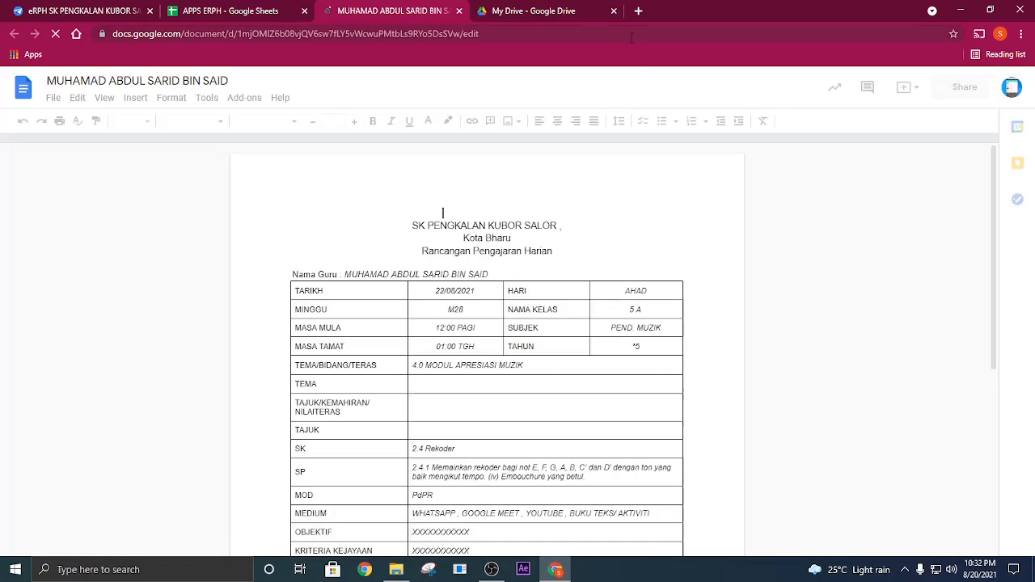
left_click(615, 11)
scroll(677, 254, "down", 2)
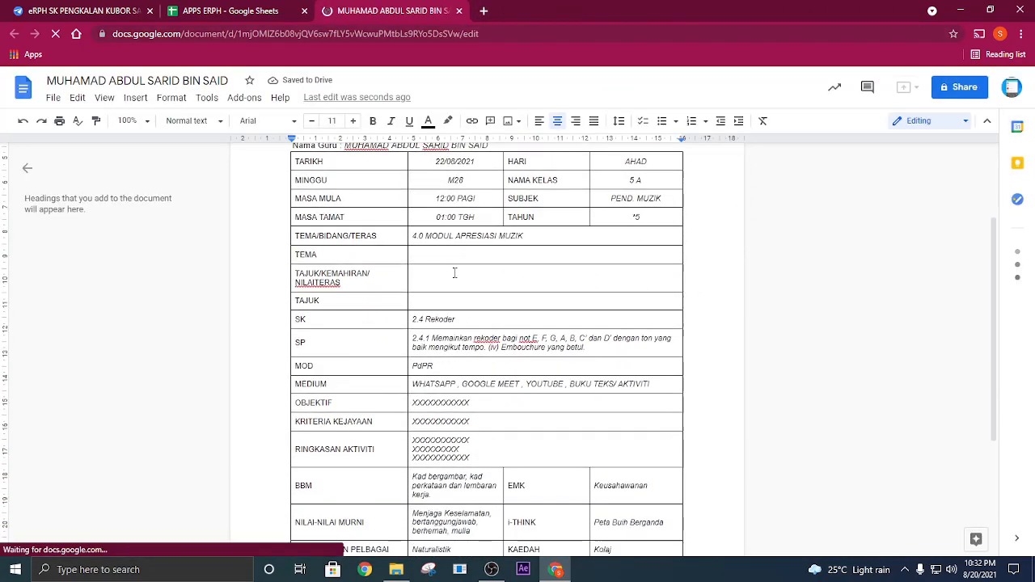
scroll(525, 241, "up", 2)
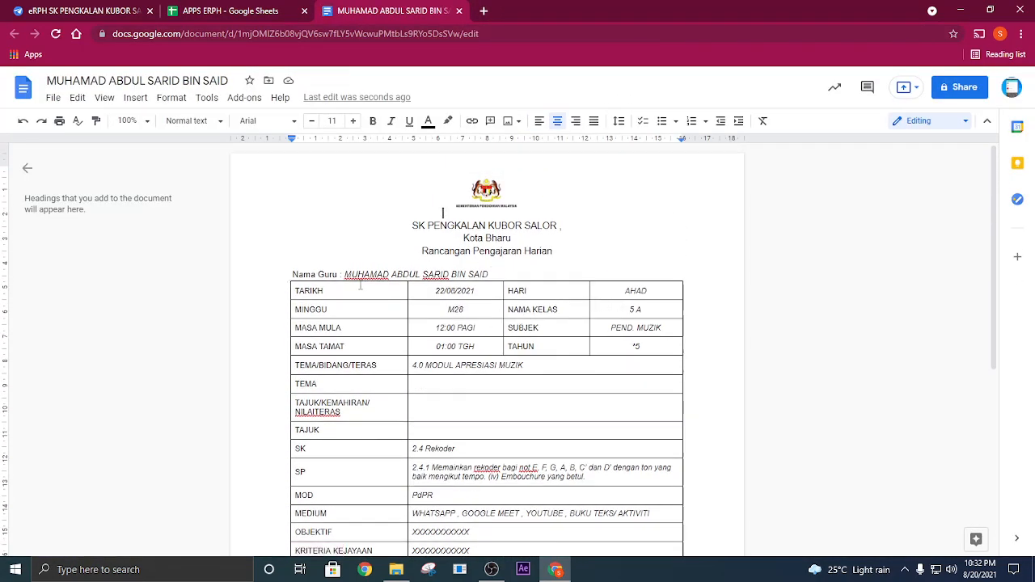
scroll(490, 273, "down", 5)
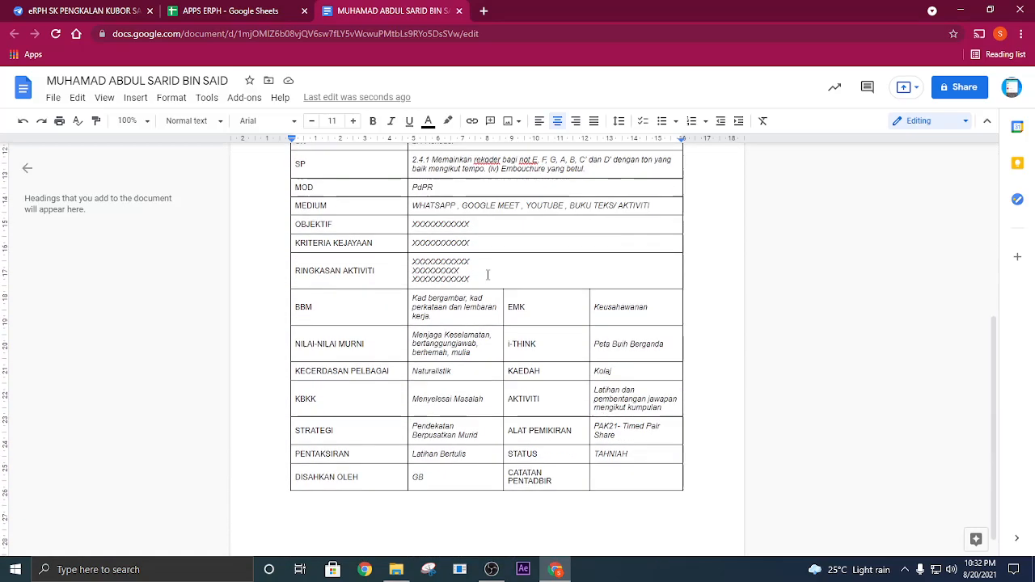
left_click(459, 11)
left_click(304, 11)
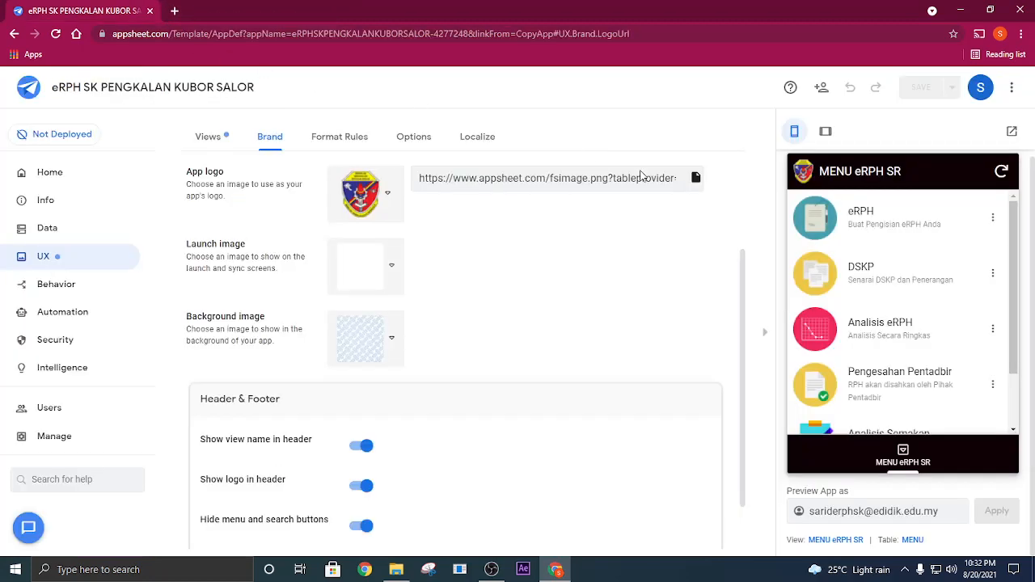
- Open Analisis Semakan in the app preview, sync the app and open the third teacher's record
scroll(914, 367, "down", 2)
left_click(873, 371)
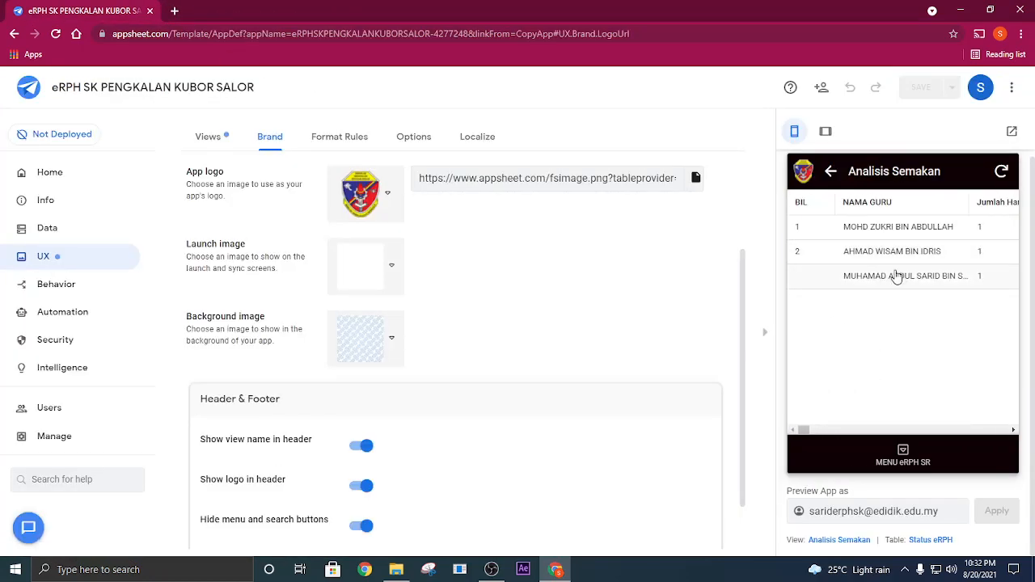
left_click(1001, 172)
left_click(928, 283)
- Examine the weekly MINGGU and STATUS counts and the submission totals in the teacher's record
scroll(881, 316, "down", 10)
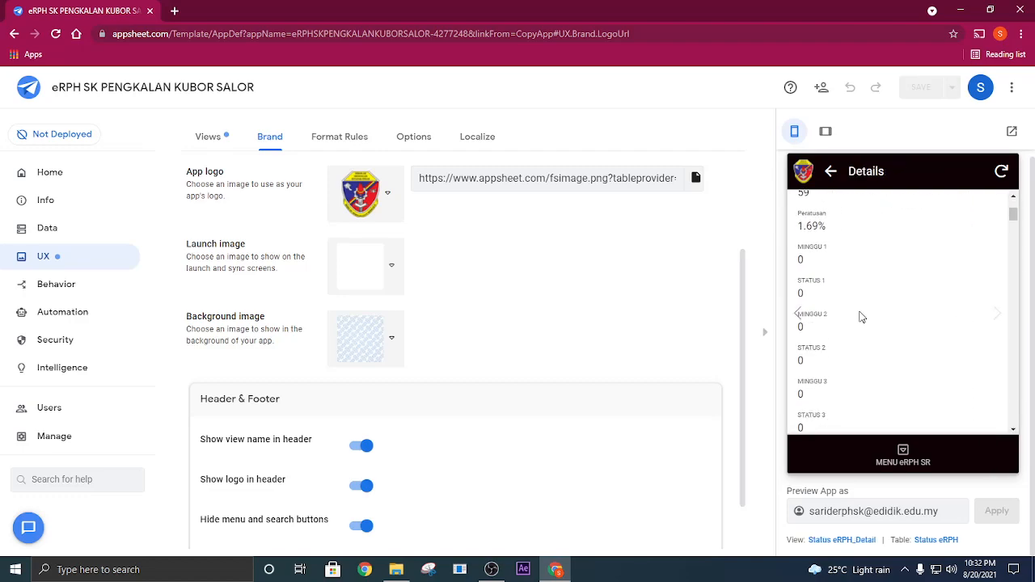
scroll(870, 372, "down", 20)
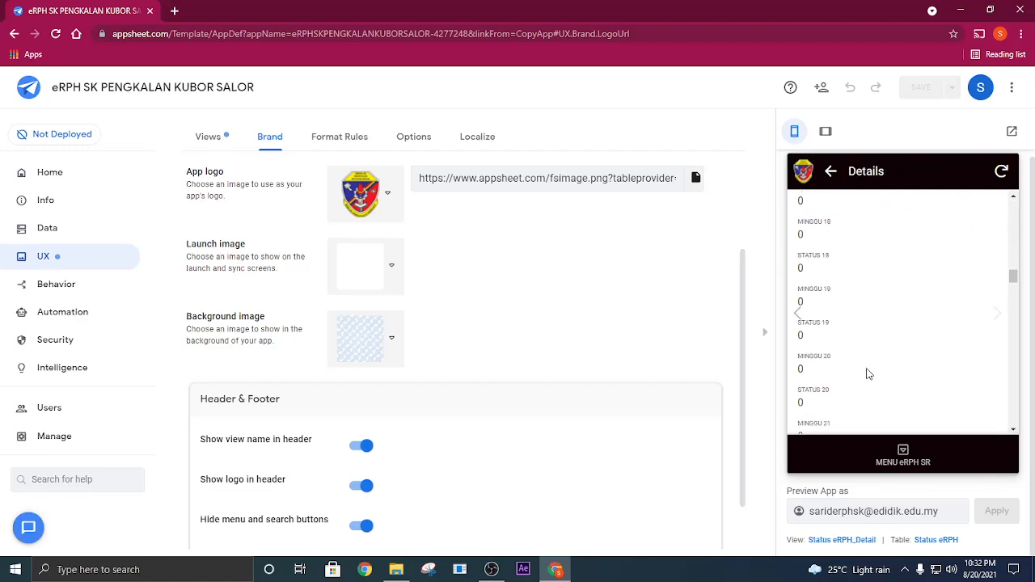
scroll(867, 380, "down", 12)
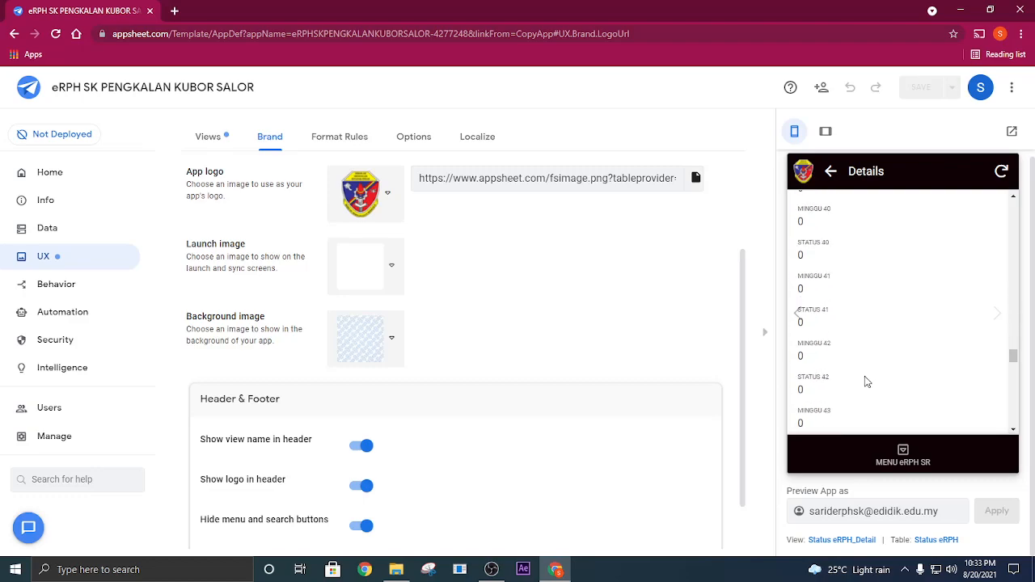
left_click_drag(1014, 390, 1014, 321)
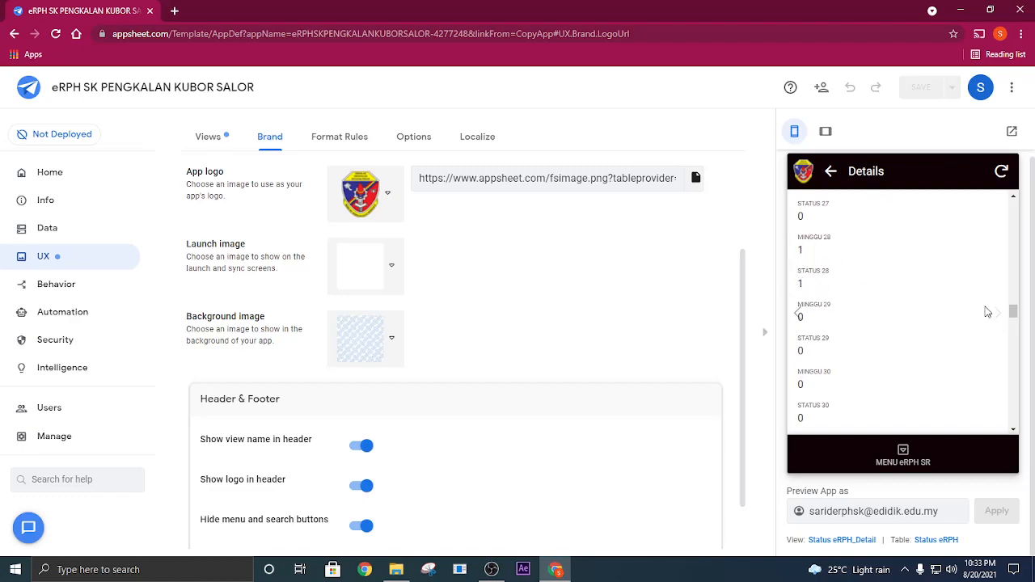
left_click_drag(1011, 315, 1013, 208)
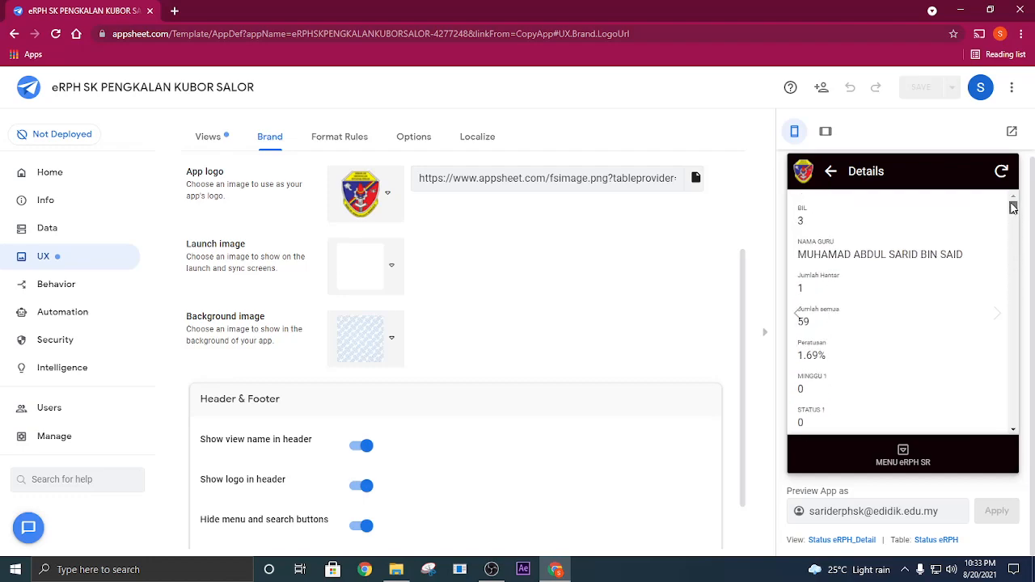
scroll(872, 250, "up", 1)
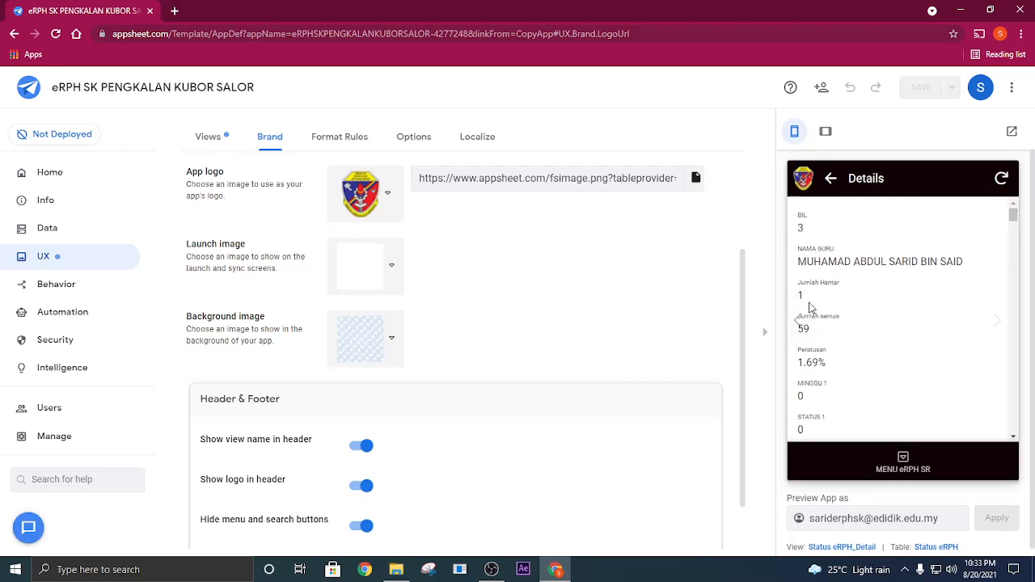
left_click_drag(810, 305, 799, 332)
left_click(903, 330)
left_click(862, 344)
- Sync the app, return to the main menu and break down week M28 by subject in the Analisis eRPH chart
left_click(1001, 180)
left_click(903, 459)
scroll(889, 388, "down", 3)
scroll(881, 340, "up", 1)
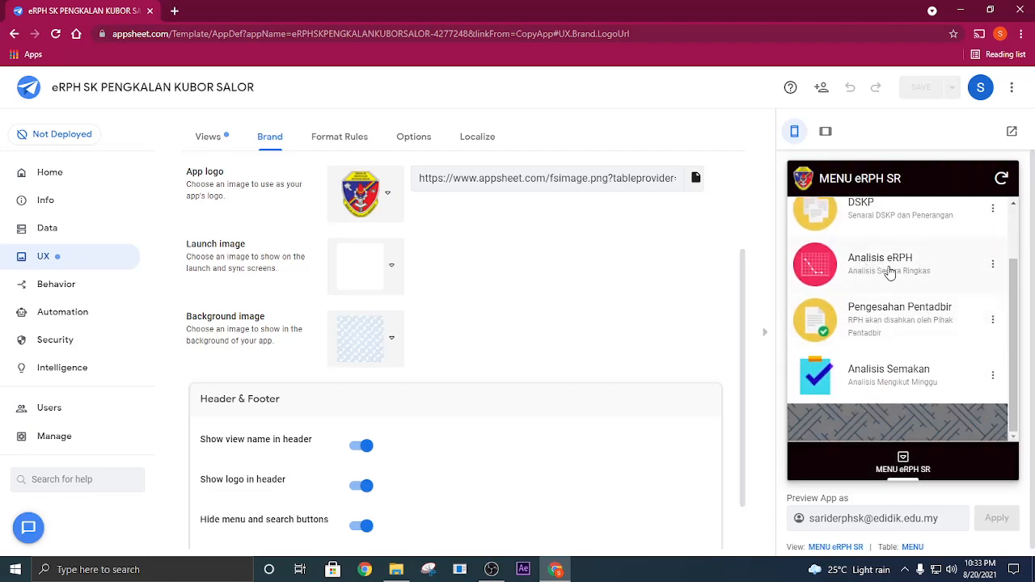
left_click(888, 272)
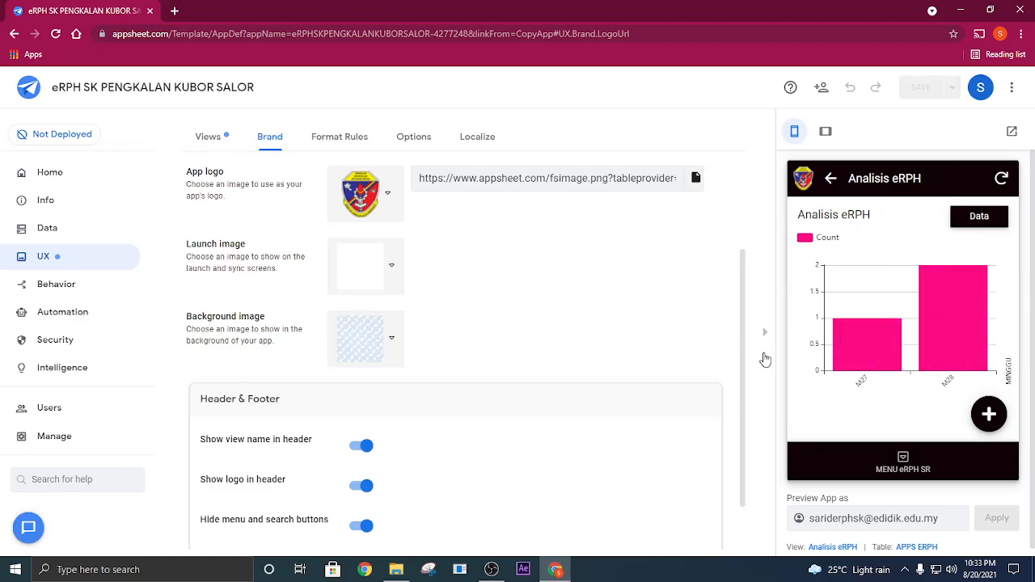
left_click(953, 337)
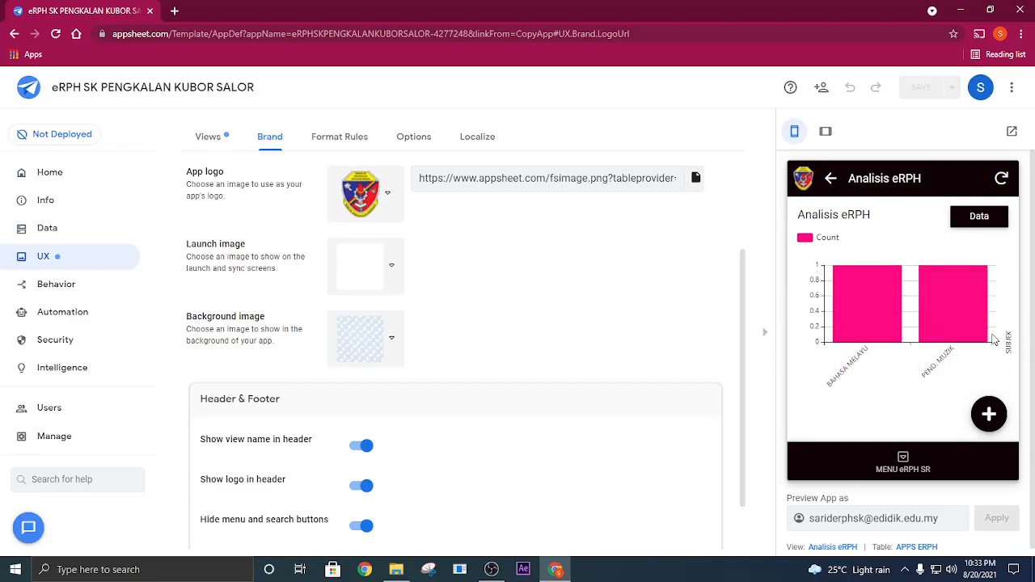
- Open the teacher's M28 lesson plan under Pengesahan Pentadbir and review its details down to the merged document URL
left_click(952, 315)
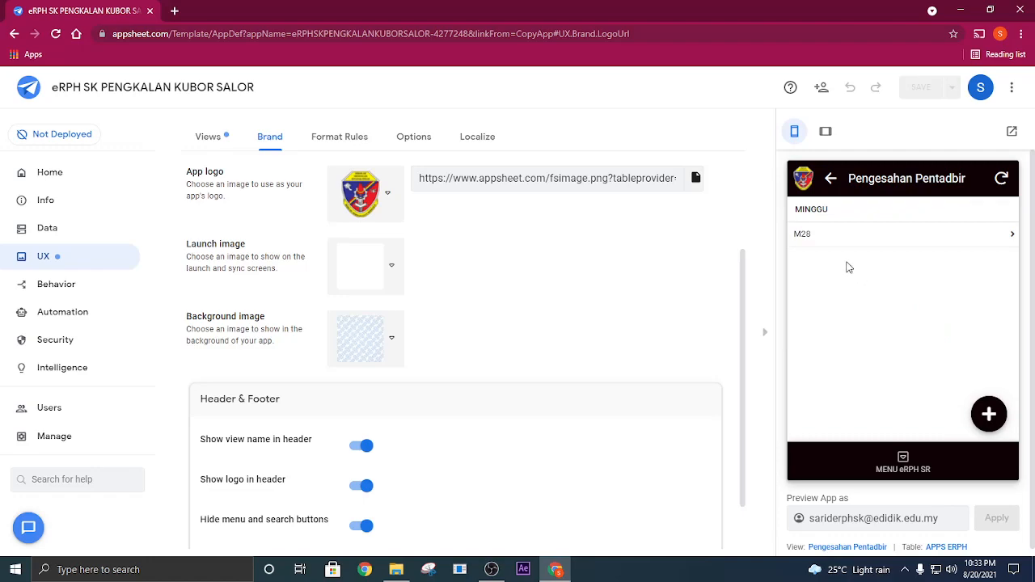
left_click(830, 245)
left_click(833, 247)
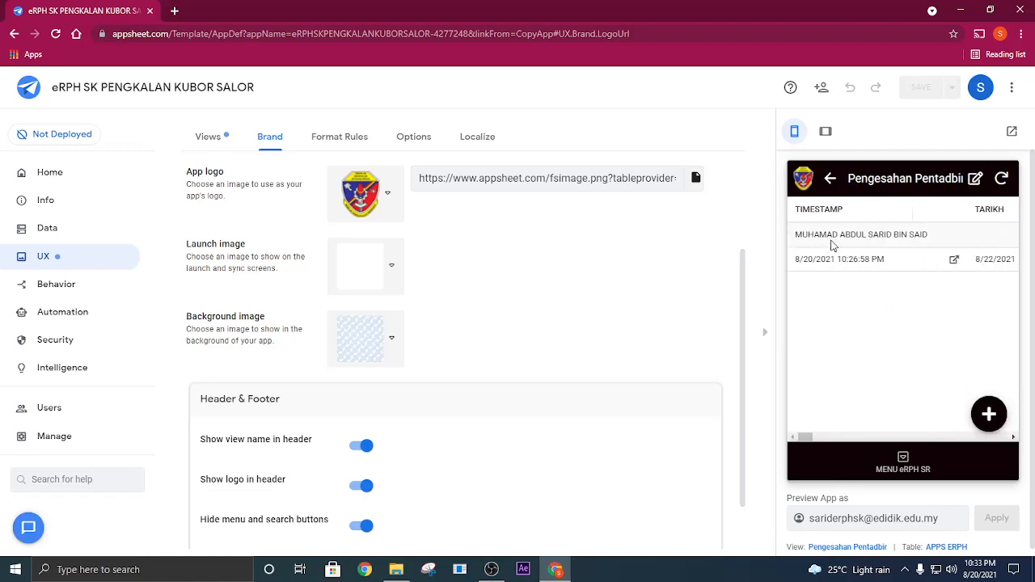
left_click(864, 266)
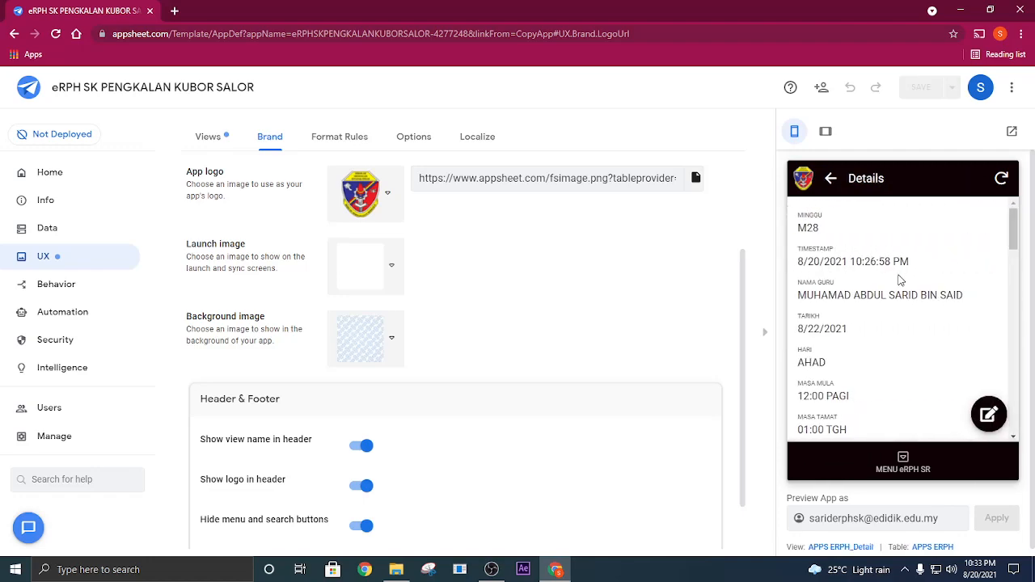
scroll(897, 283, "down", 5)
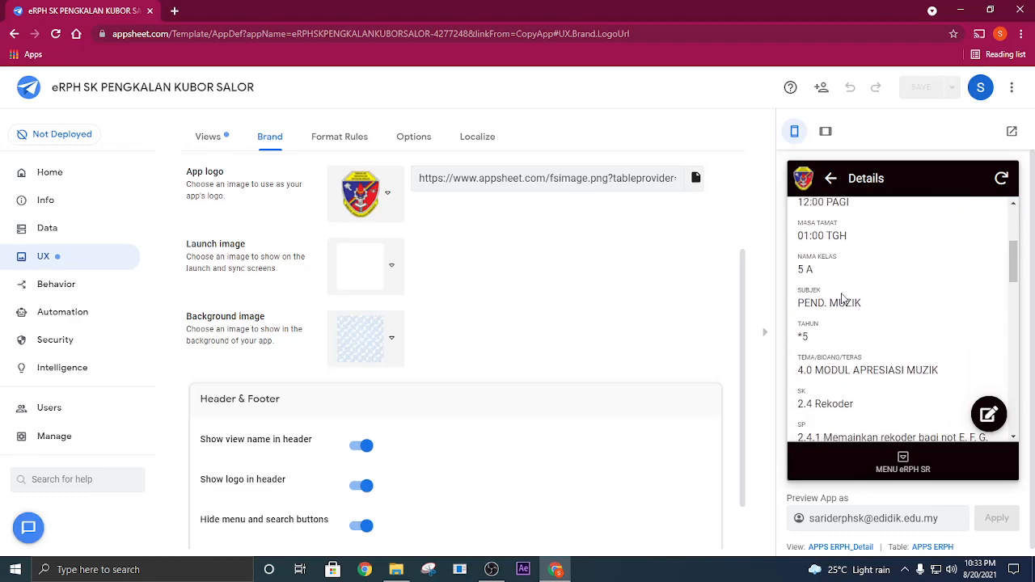
scroll(841, 299, "down", 8)
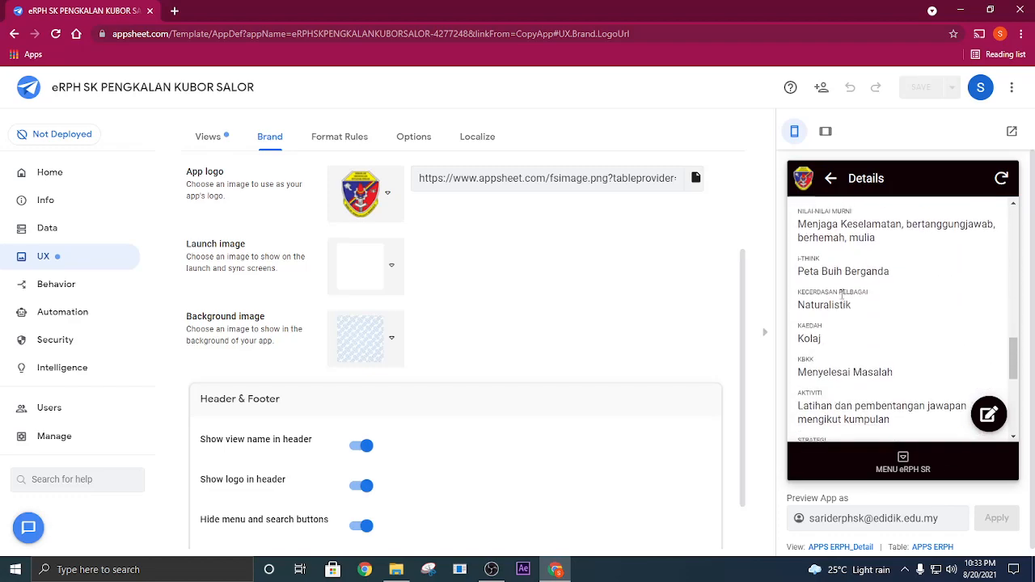
scroll(842, 299, "down", 4)
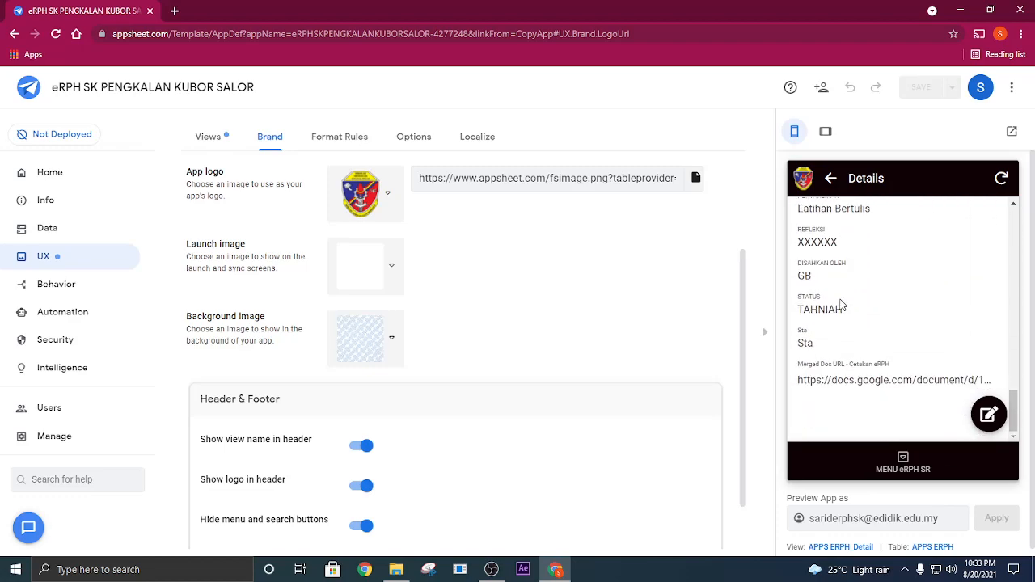
- Open the lesson plan's merged document from its Cetakan eRPH URL, look it over and close it
left_click(916, 377)
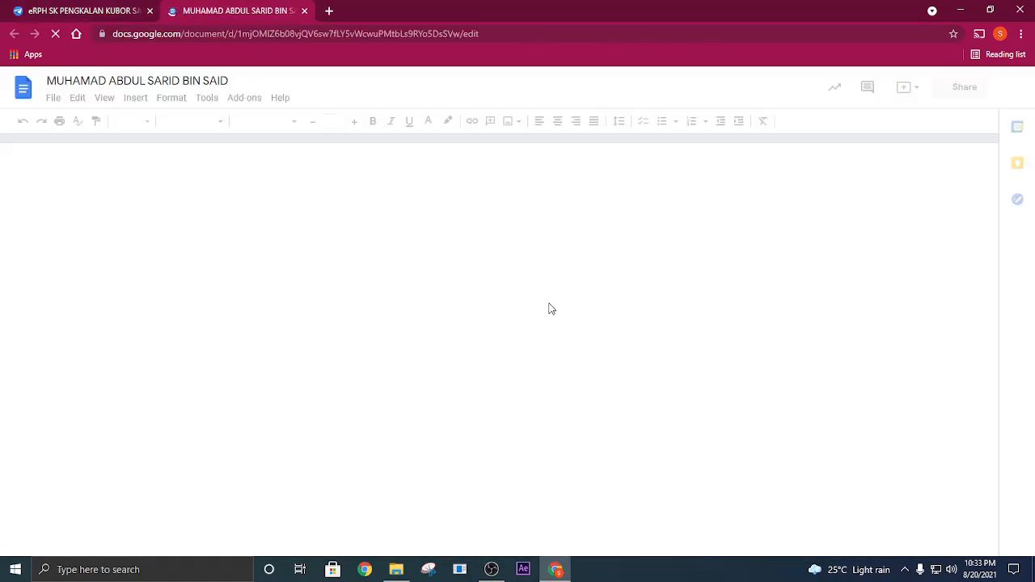
scroll(655, 250, "down", 3)
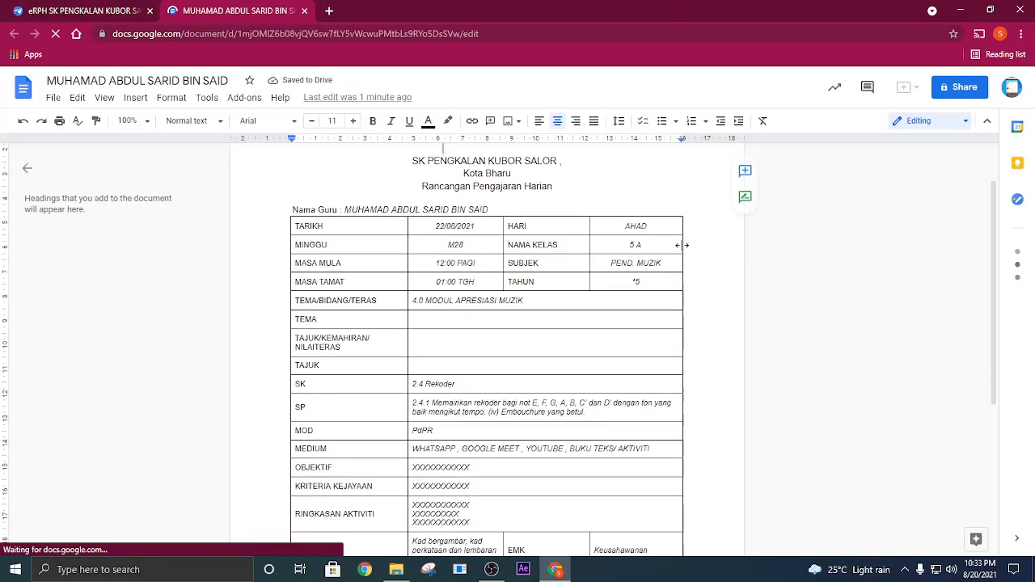
scroll(687, 280, "down", 2)
scroll(318, 212, "up", 5)
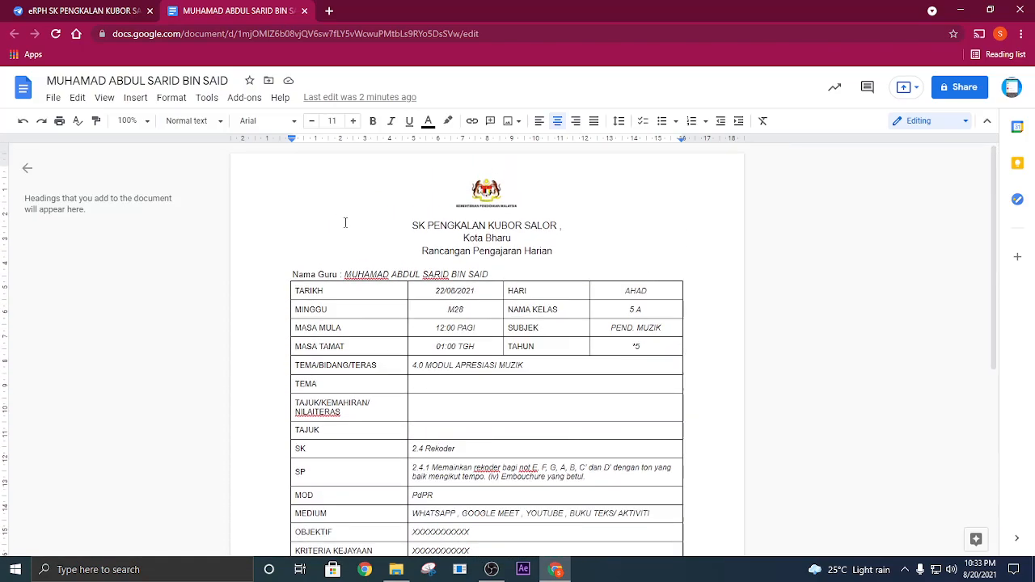
left_click(304, 11)
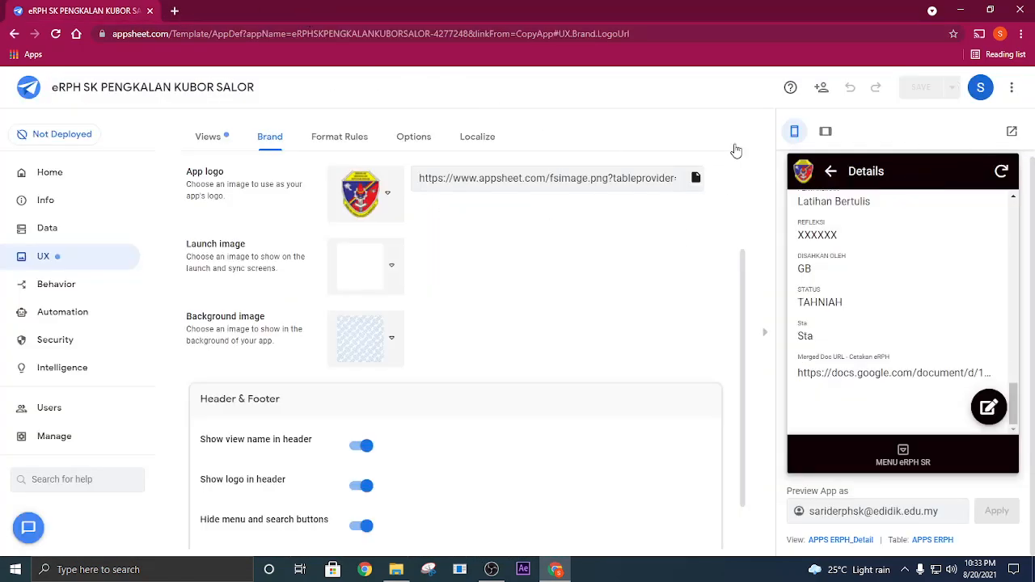
- Copy the app's Install Link from the Users links settings
scroll(732, 286, "up", 2)
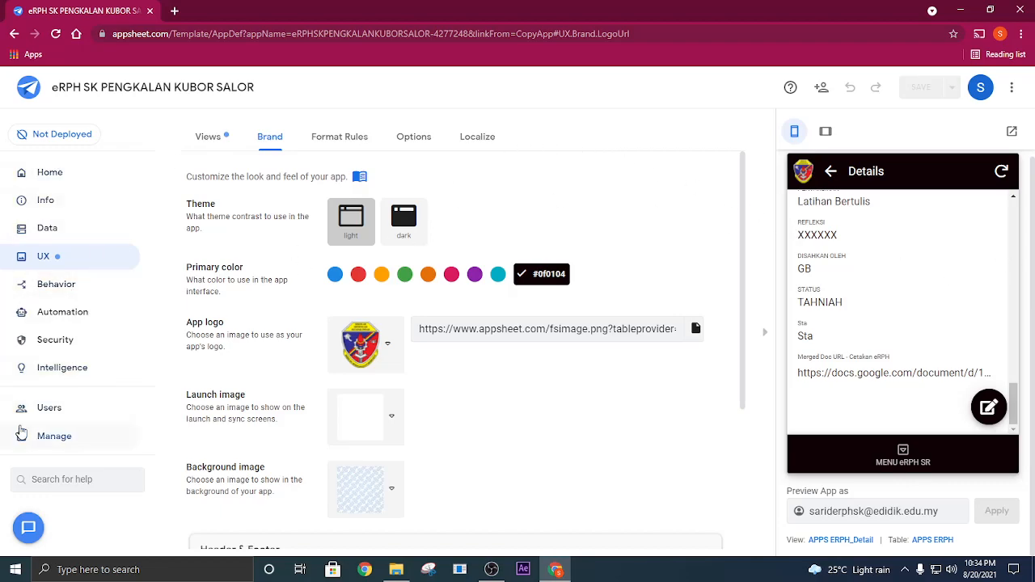
left_click(50, 413)
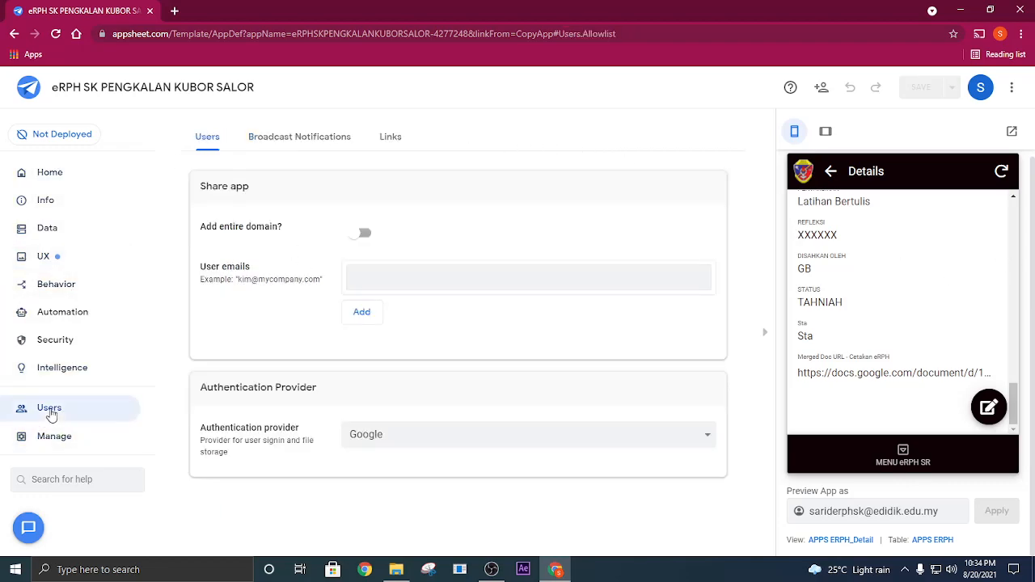
left_click(390, 138)
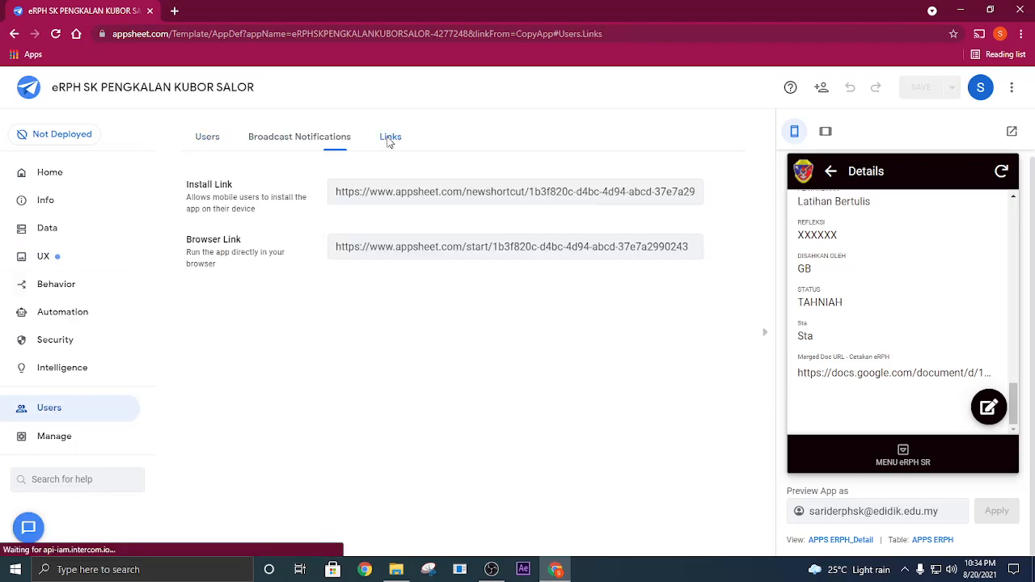
triple_click(493, 191)
right_click(494, 191)
left_click(517, 201)
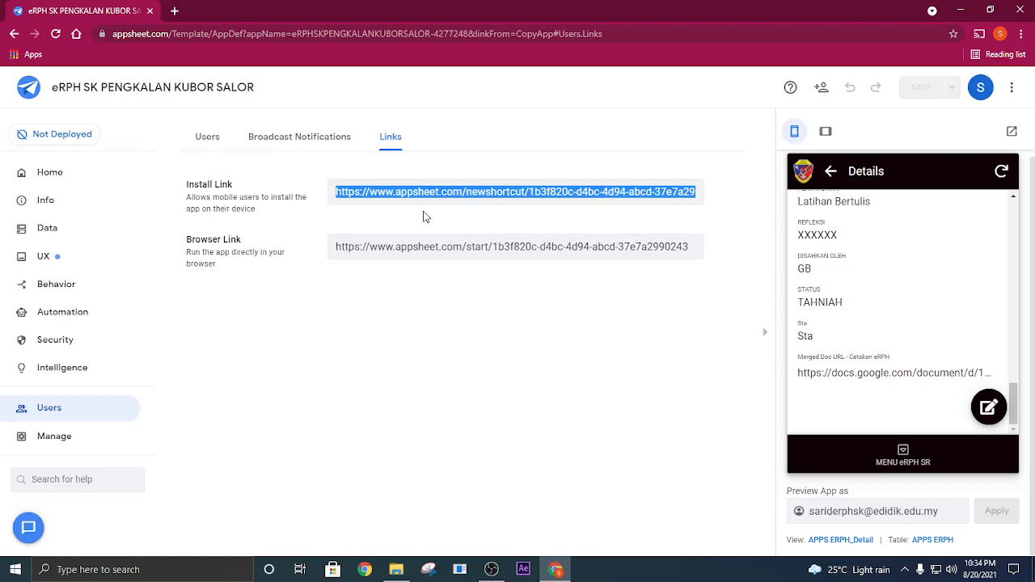
- Open the deployment check and move the app to the deployed state despite errors
left_click(49, 135)
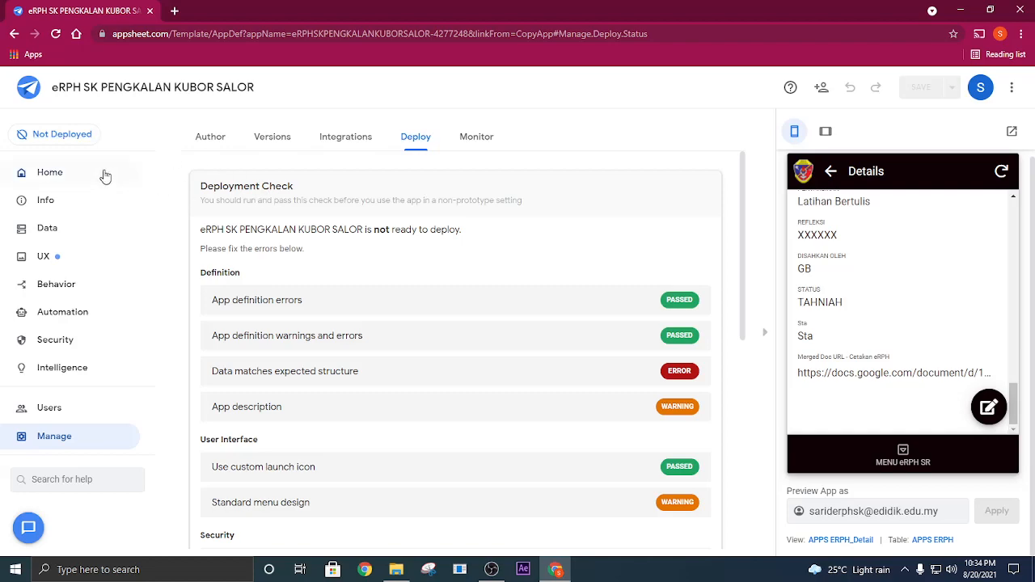
scroll(469, 345, "down", 6)
left_click(503, 394)
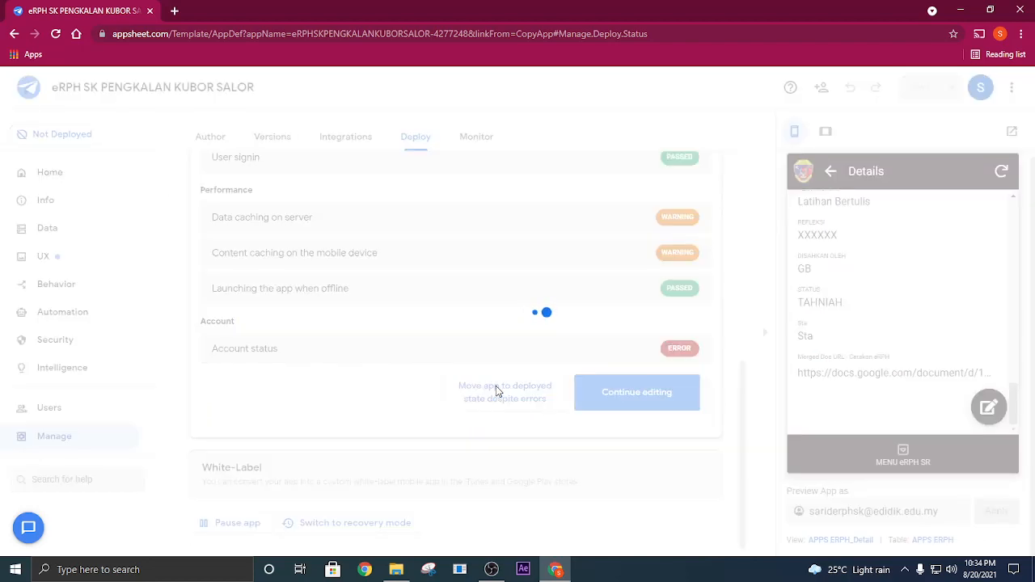
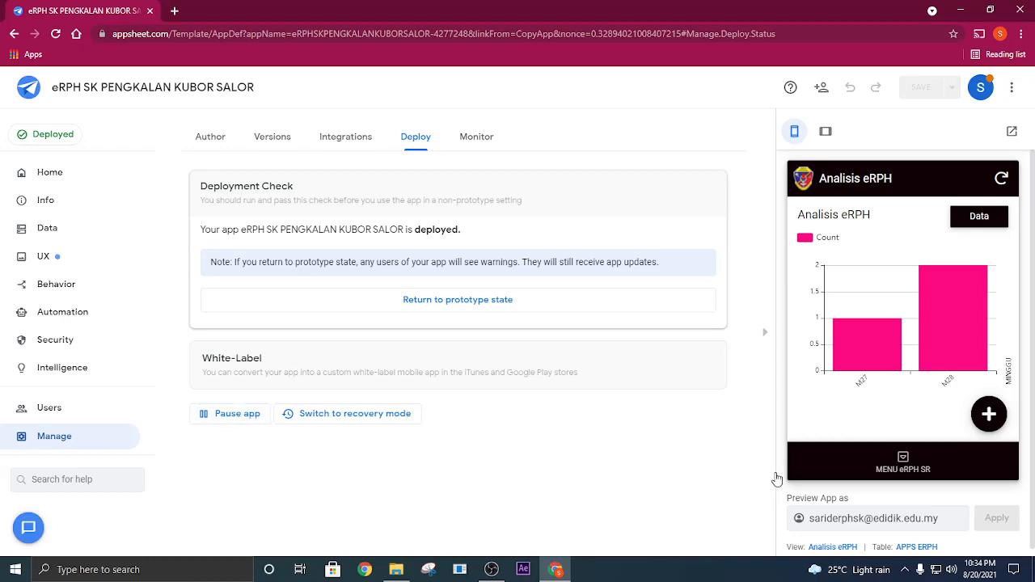
- Open MENU eRPH SR in the app preview and look through its entries from eRPH to Analisis Semakan
left_click(904, 460)
scroll(978, 323, "down", 2)
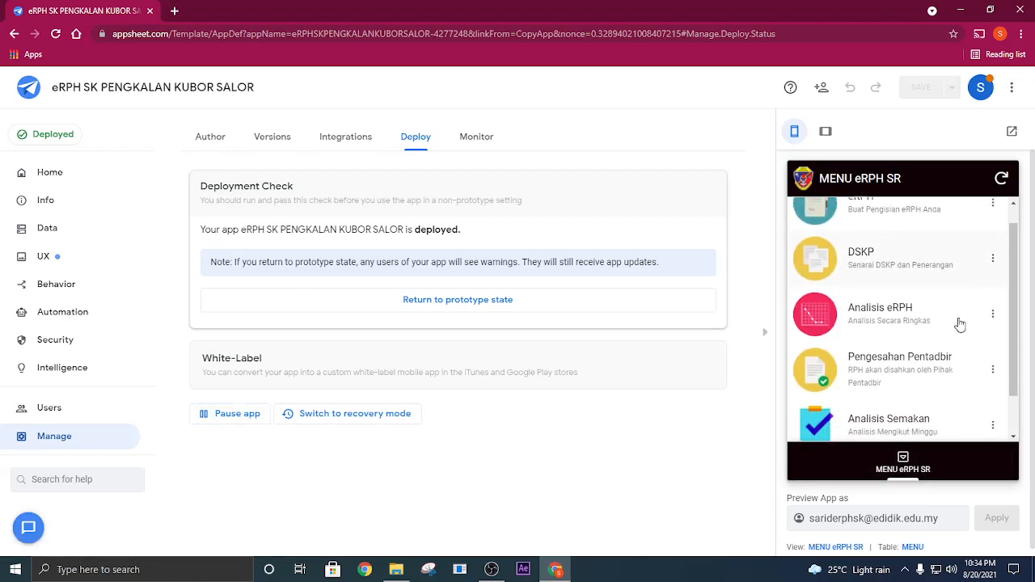
scroll(960, 326, "up", 2)
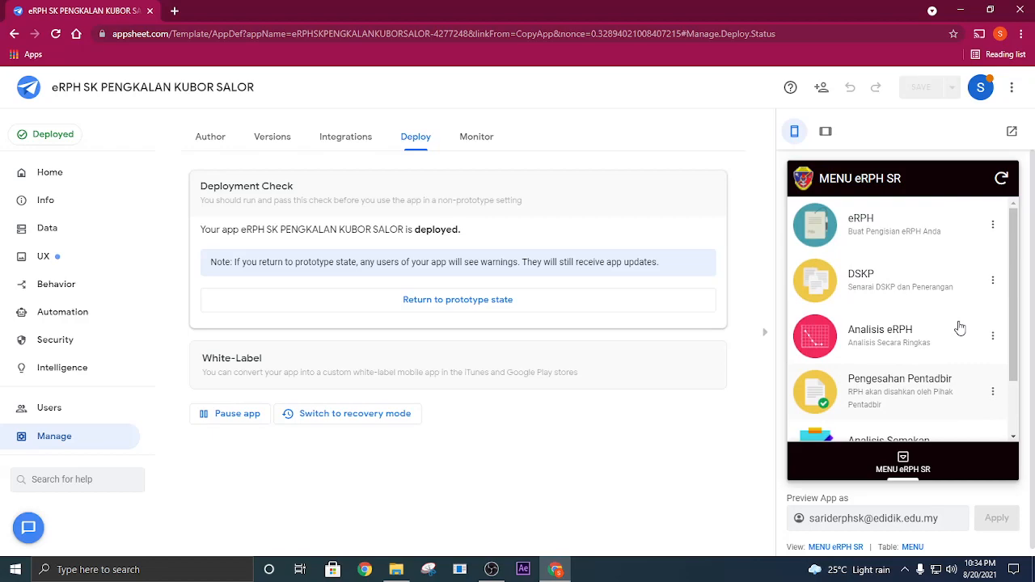
scroll(959, 327, "down", 2)
scroll(960, 327, "up", 2)
scroll(960, 335, "down", 2)
scroll(894, 340, "up", 2)
scroll(860, 328, "down", 1)
scroll(832, 328, "up", 1)
- Copy the app's Install Link from the Users links settings
left_click(58, 413)
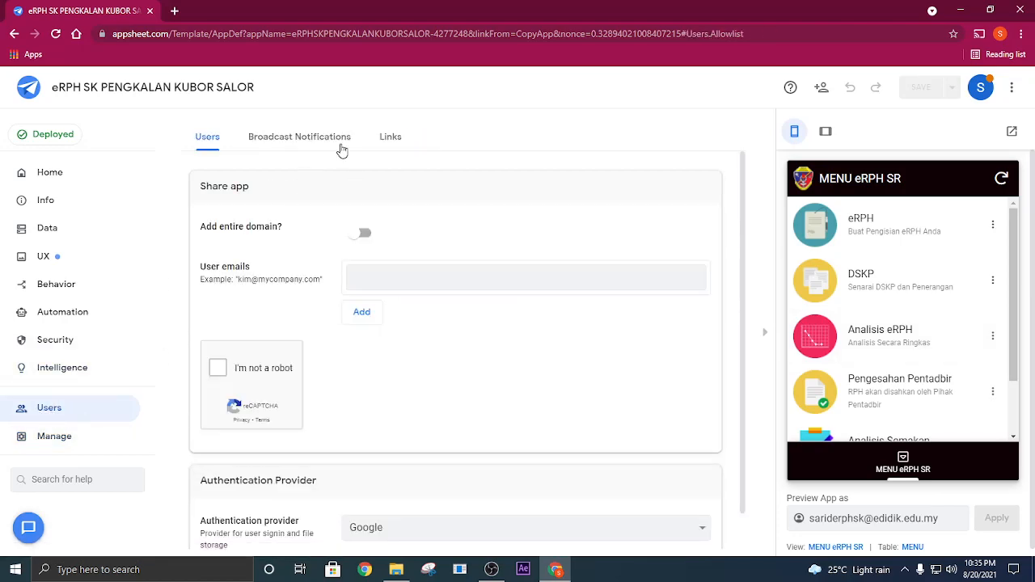
left_click(389, 136)
triple_click(464, 191)
right_click(465, 191)
left_click(479, 203)
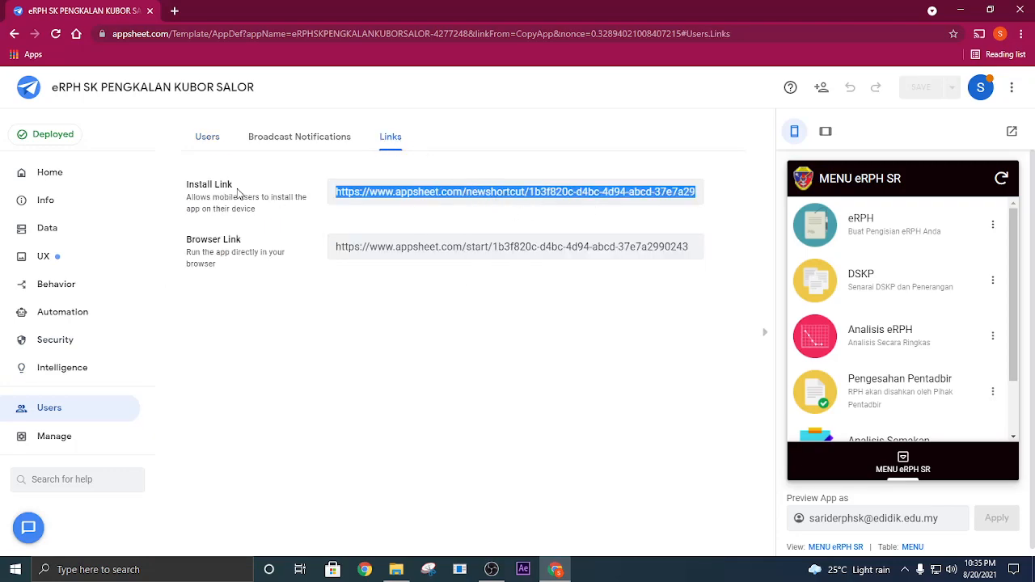
left_click_drag(234, 185, 187, 188)
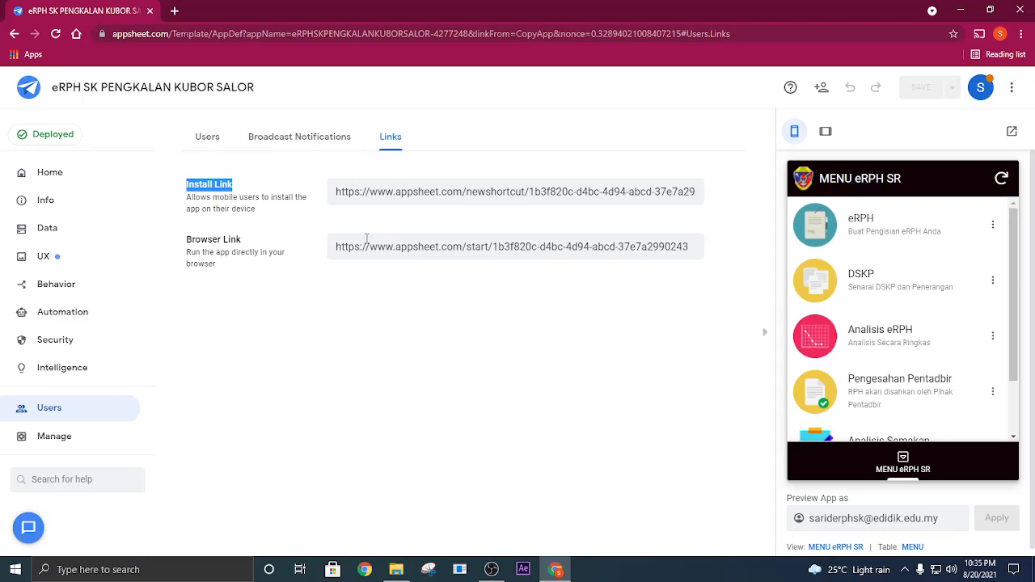
left_click(373, 193)
right_click(366, 194)
left_click(382, 213)
- Open the copied install link in a new browser tab and run the app in the browser
left_click(174, 10)
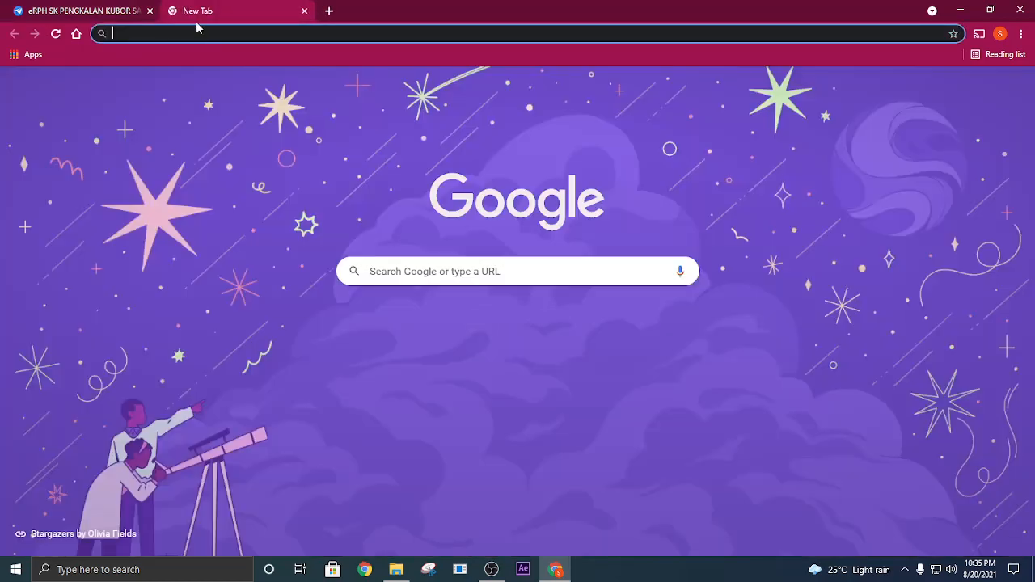
right_click(201, 34)
left_click(316, 136)
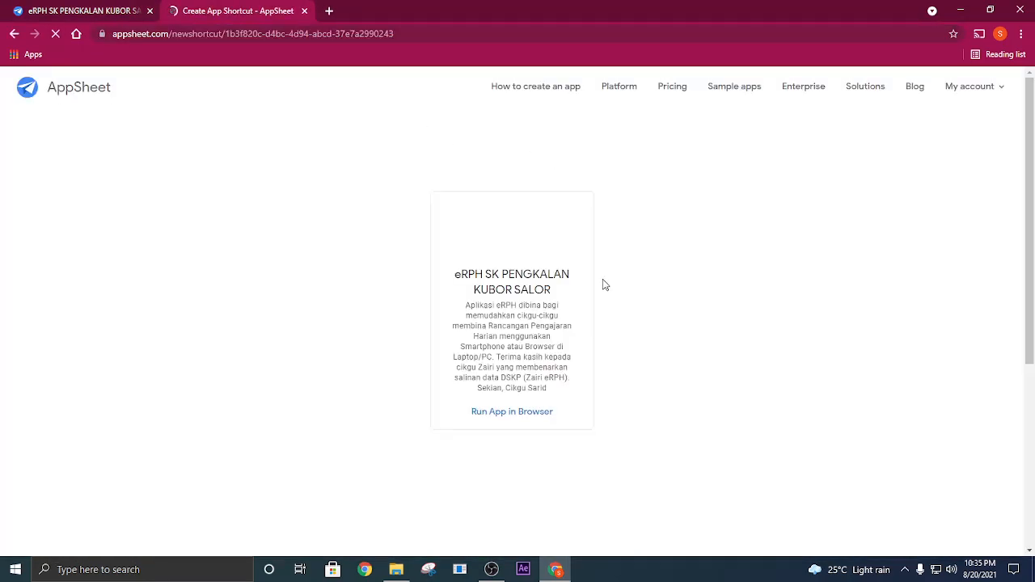
left_click(522, 412)
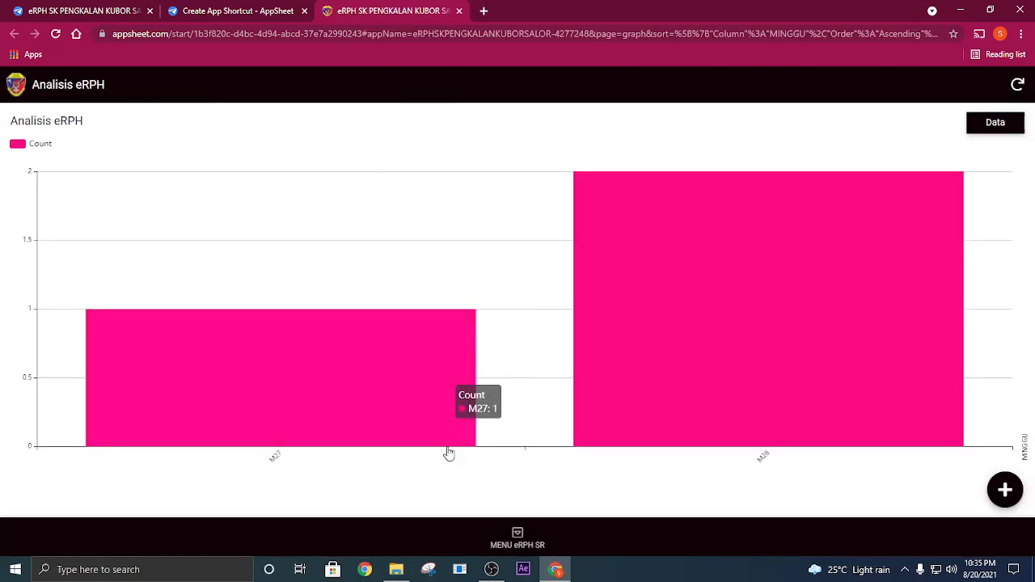
- Open the M28 PEND. MUZIK lesson plan under Pengesahan Pentadbir in the running app and review its details down to the merged document URL
left_click(519, 535)
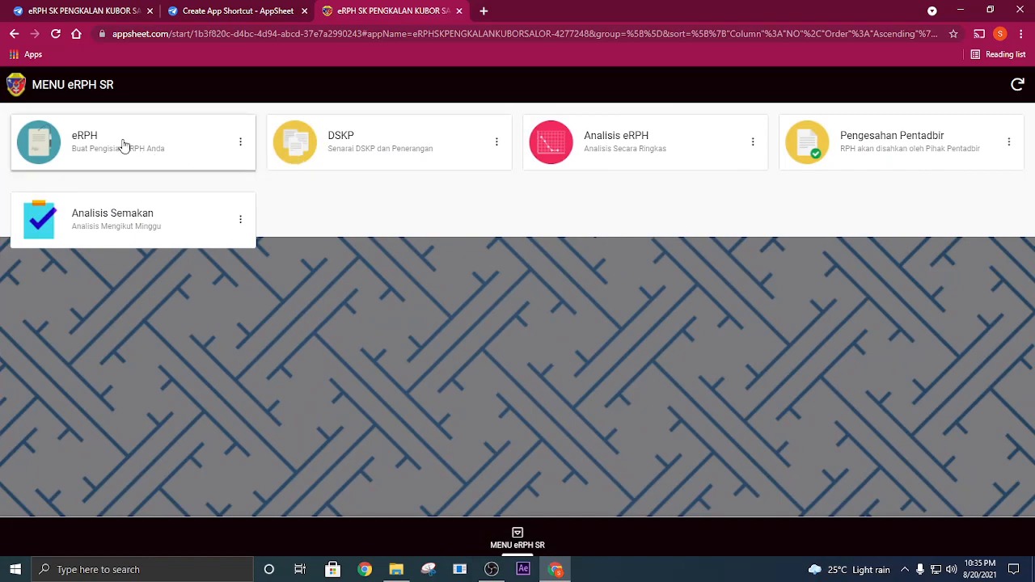
left_click(861, 136)
left_click(56, 192)
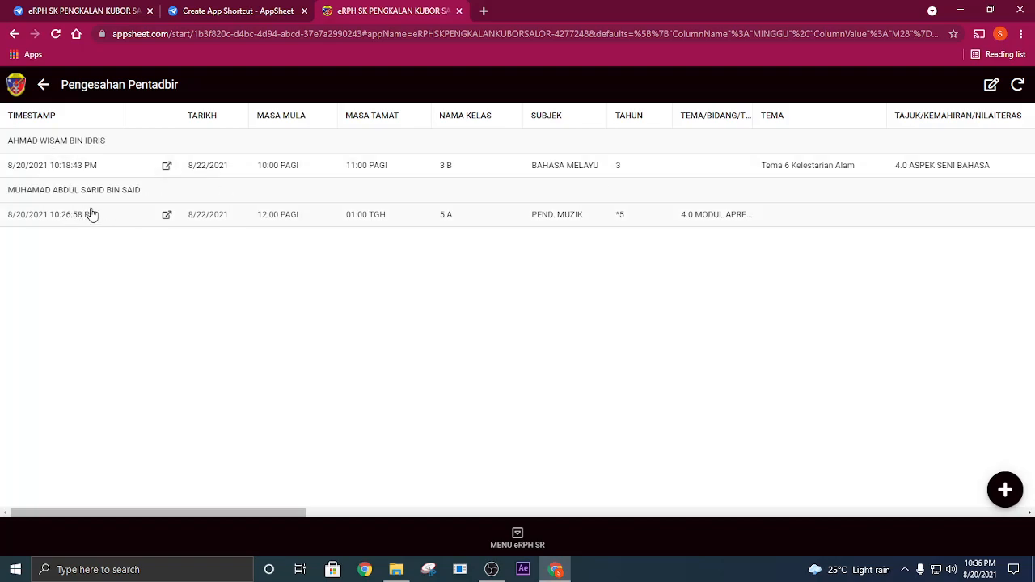
left_click(786, 224)
scroll(423, 326, "down", 10)
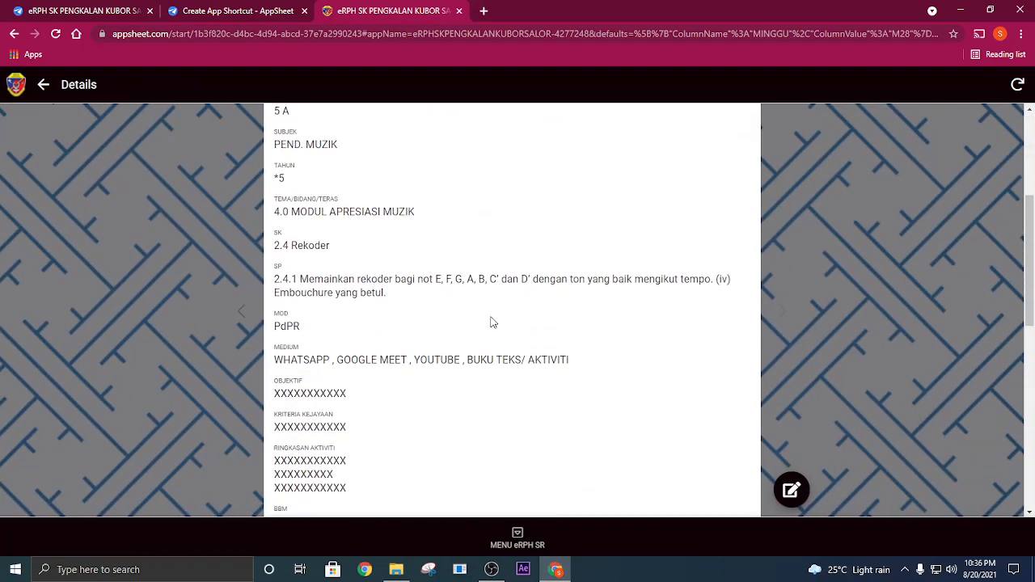
scroll(392, 371, "up", 10)
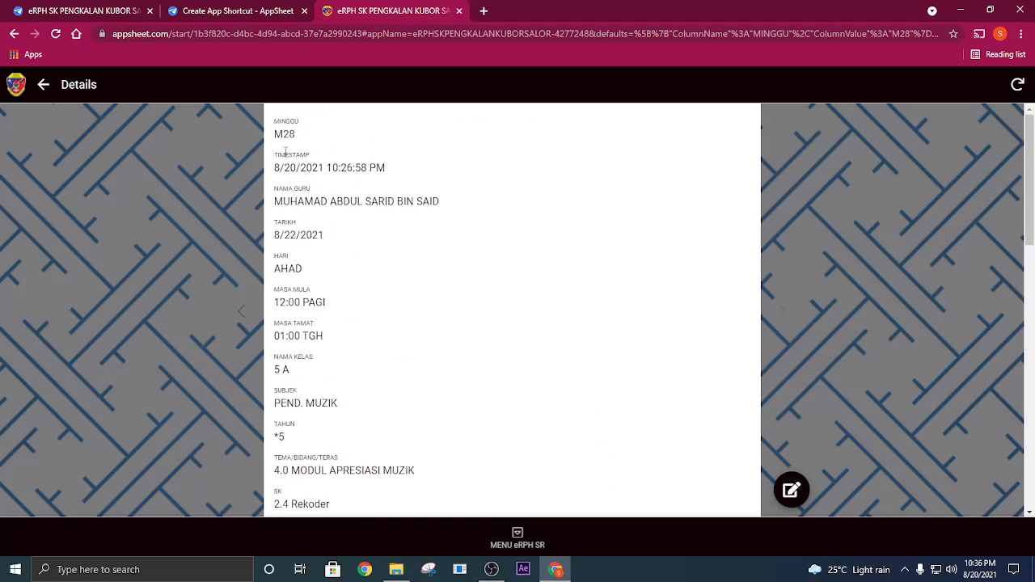
scroll(323, 335, "down", 10)
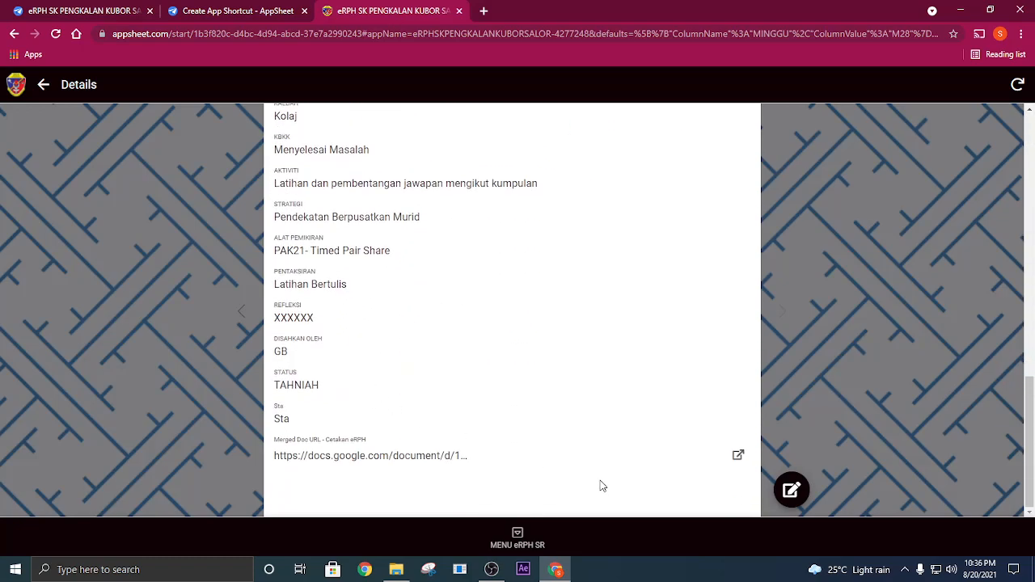
- Look over the lesson plan's merged document from its Cetakan eRPH URL, then close the document and the running app
left_click(441, 458)
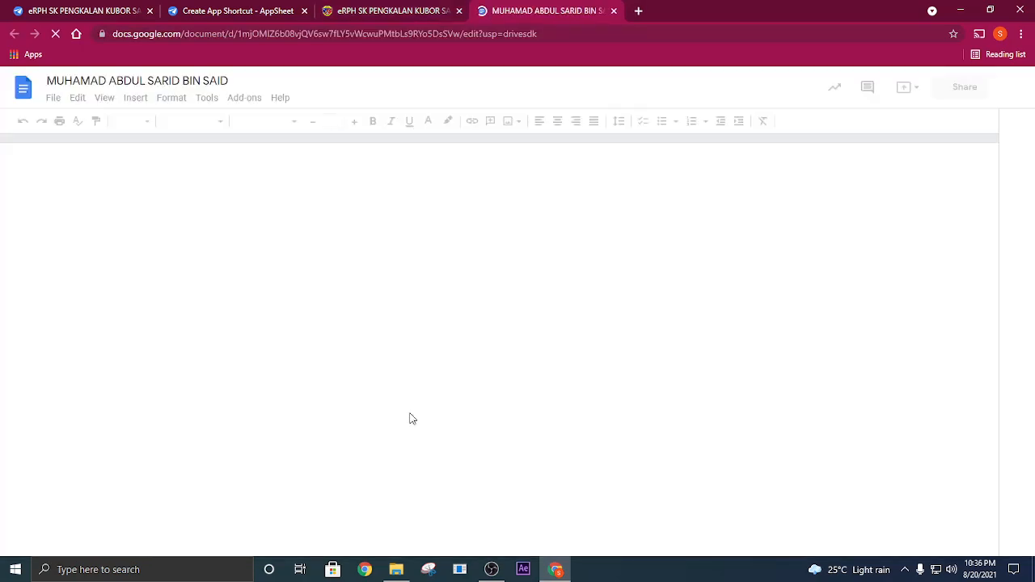
scroll(464, 299, "down", 5)
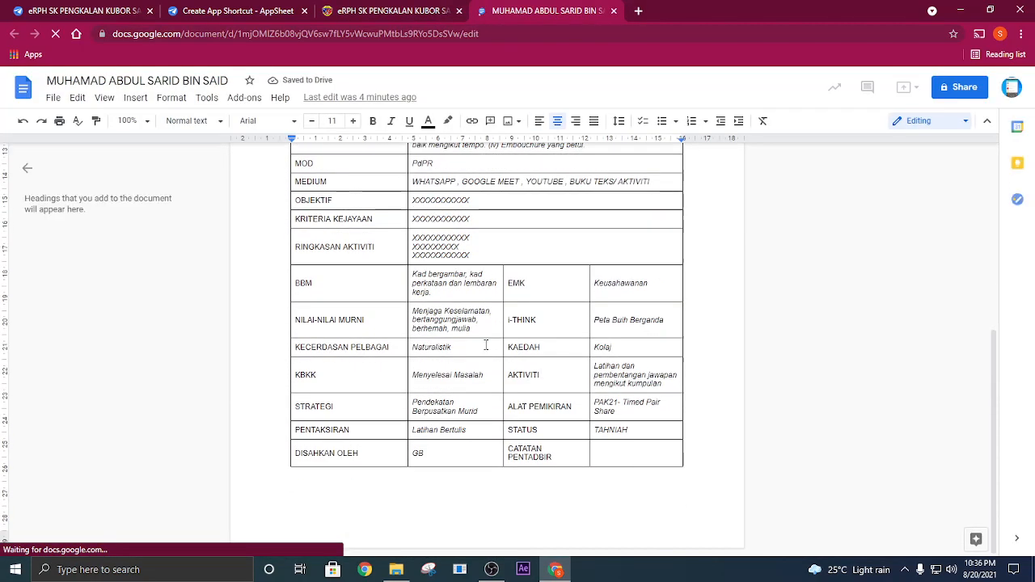
scroll(499, 354, "up", 4)
left_click(613, 11)
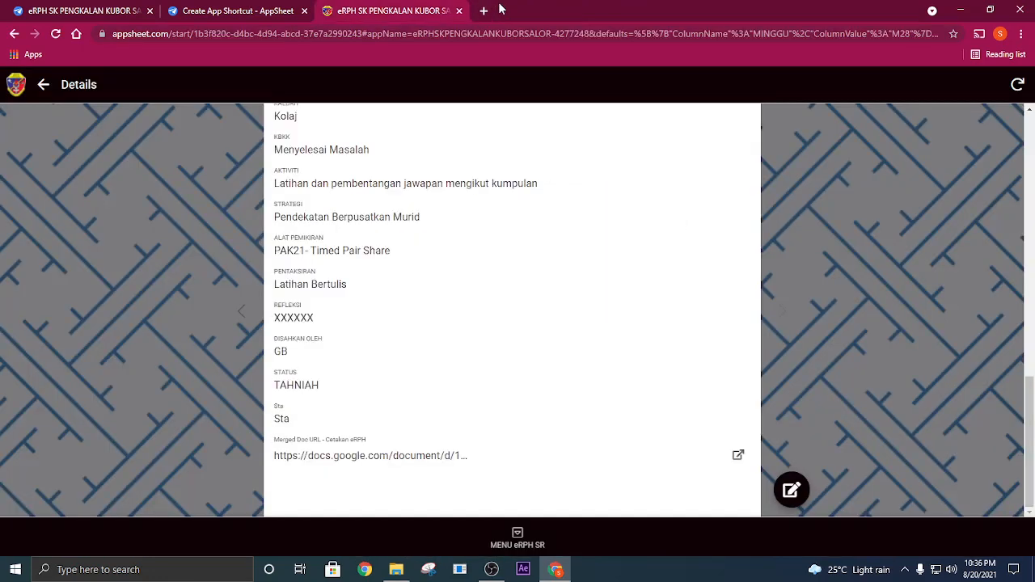
left_click(458, 11)
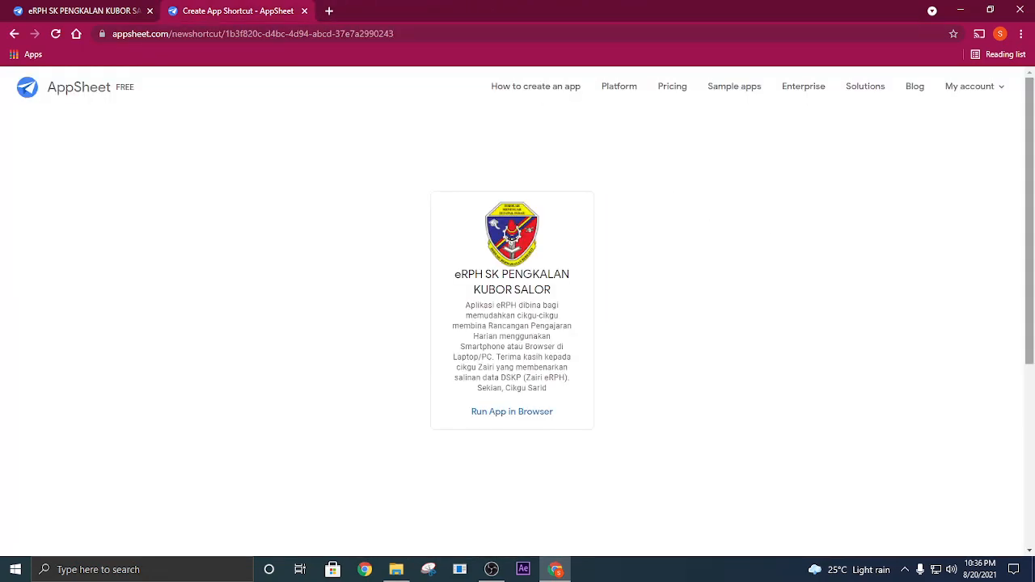